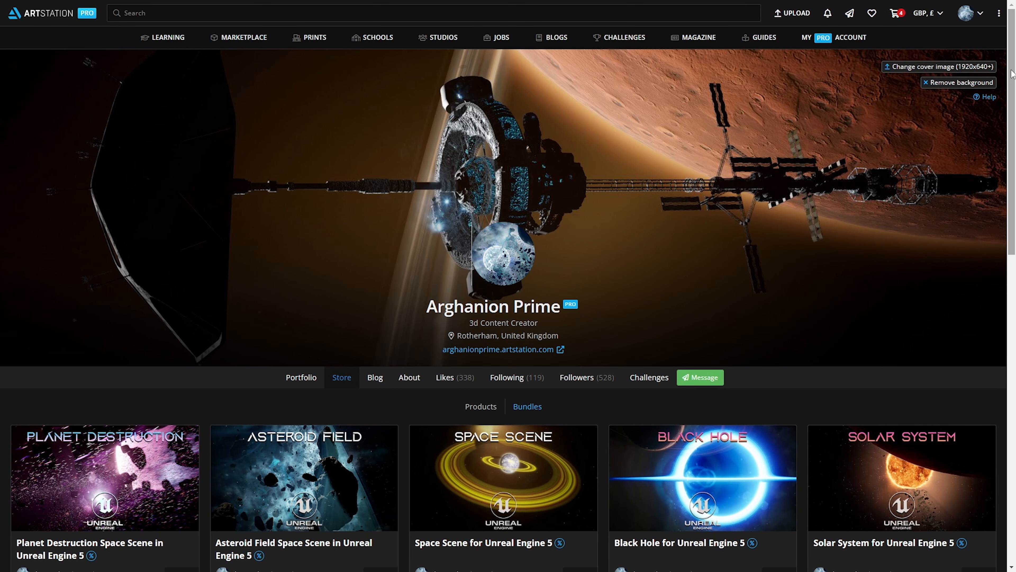
{"action": "left_click_drag", "start_coordinate": [1010, 68], "coordinate": [1013, 382]}
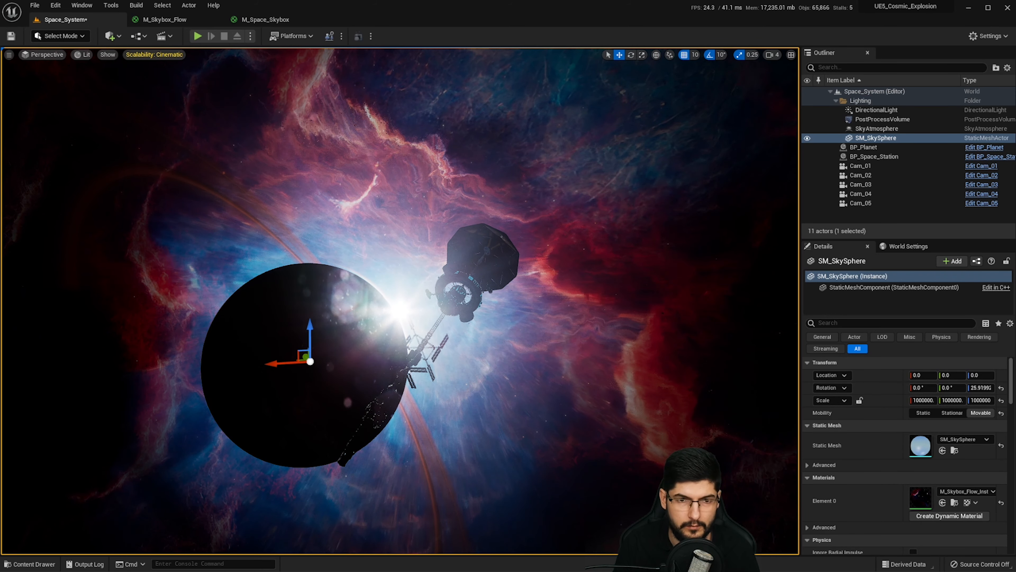
- Examine the flowing nebula sky around the planet and space station in the Space_System level
{"action": "mouse_move", "coordinate": [427, 243]}
{"action": "right_mouse_down"}
{"action": "mouse_move", "coordinate": [357, 237]}
{"action": "mouse_move", "coordinate": [416, 227]}
{"action": "right_mouse_up"}
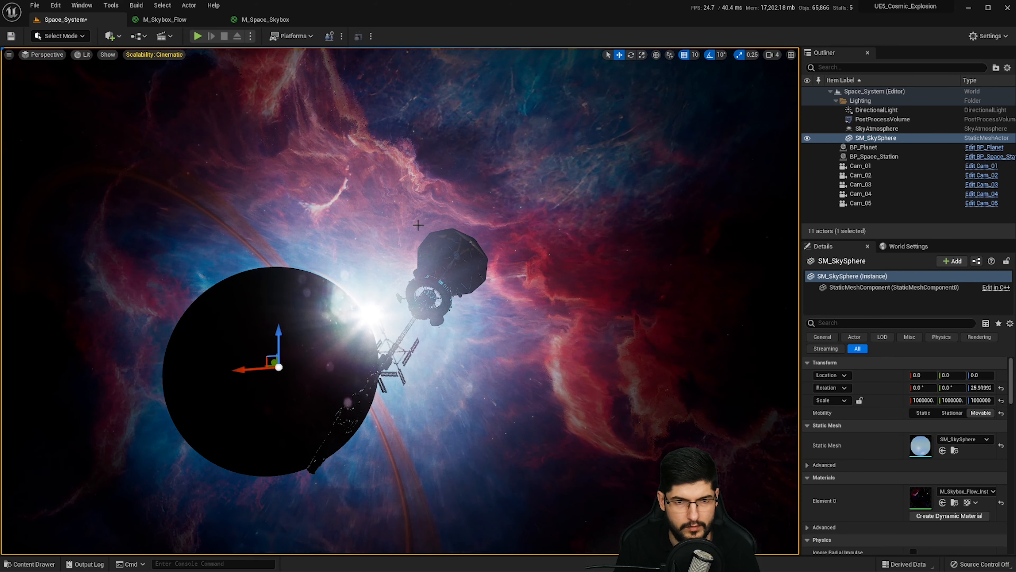
{"action": "right_click_drag", "start_coordinate": [452, 280], "coordinate": [400, 278]}
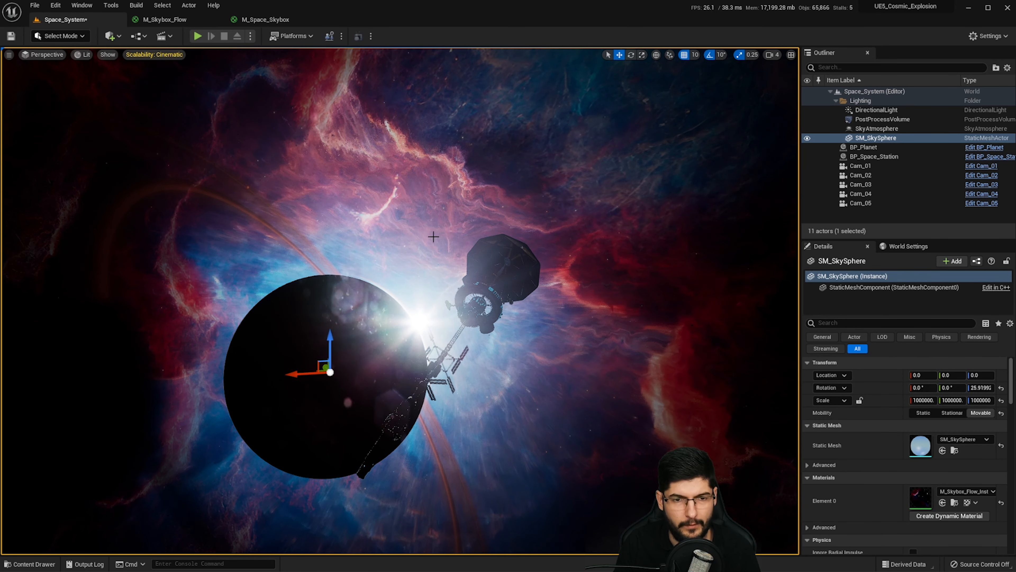
{"action": "left_click", "coordinate": [376, 352]}
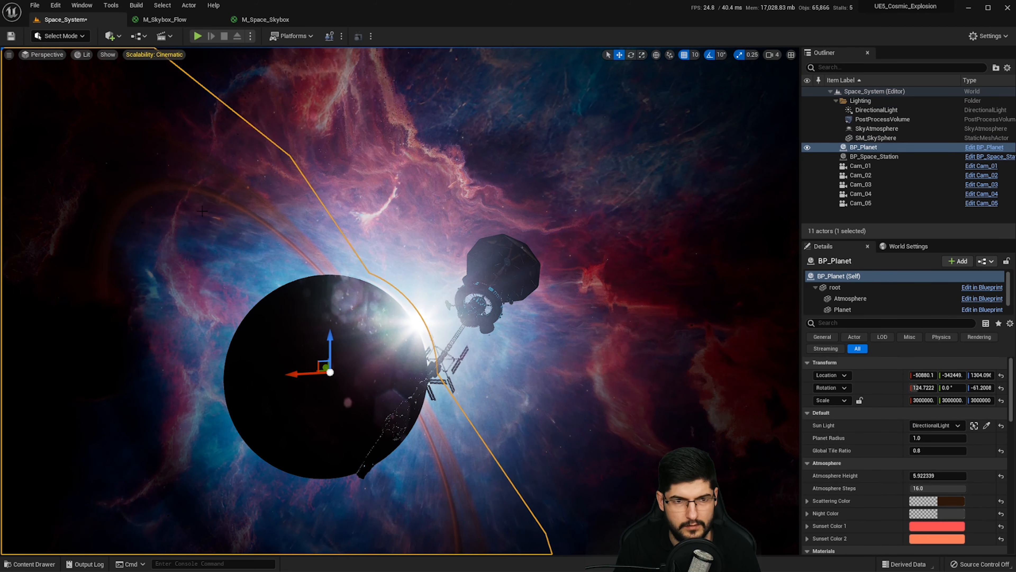
{"action": "left_click", "coordinate": [489, 269]}
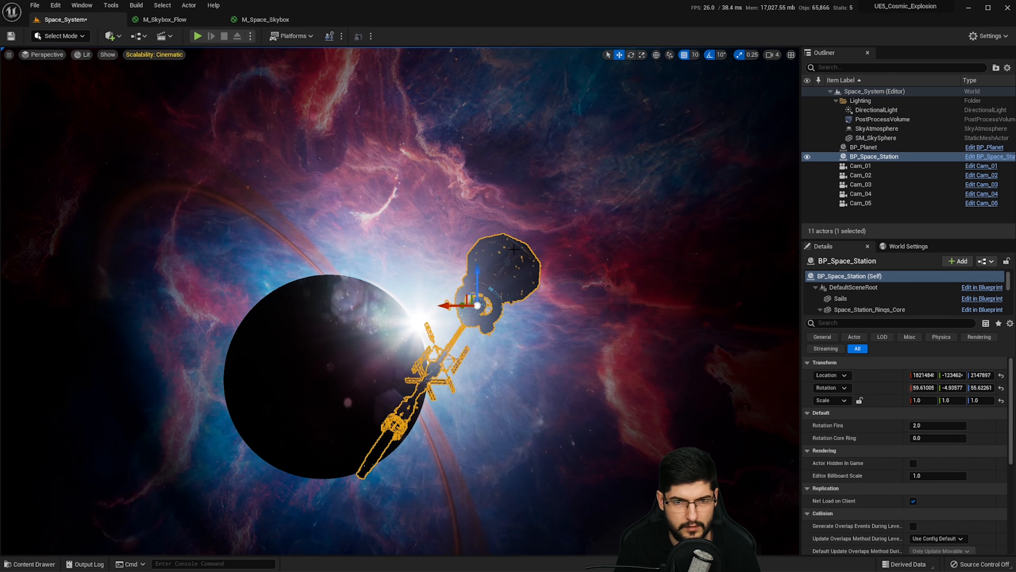
{"action": "left_click", "coordinate": [589, 224]}
{"action": "right_click_drag", "start_coordinate": [588, 224], "coordinate": [536, 196]}
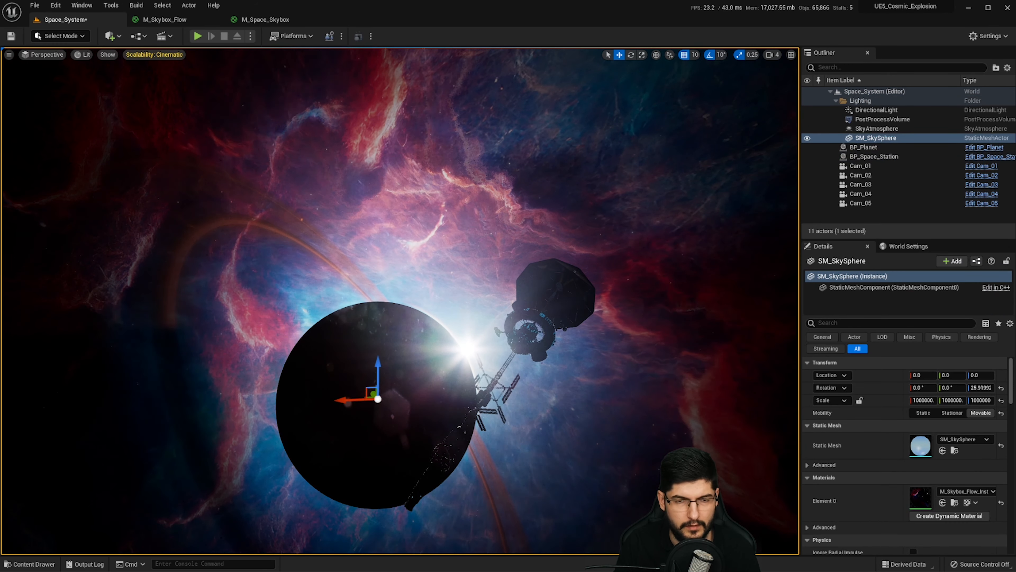
{"action": "right_click_drag", "start_coordinate": [623, 191], "coordinate": [640, 168]}
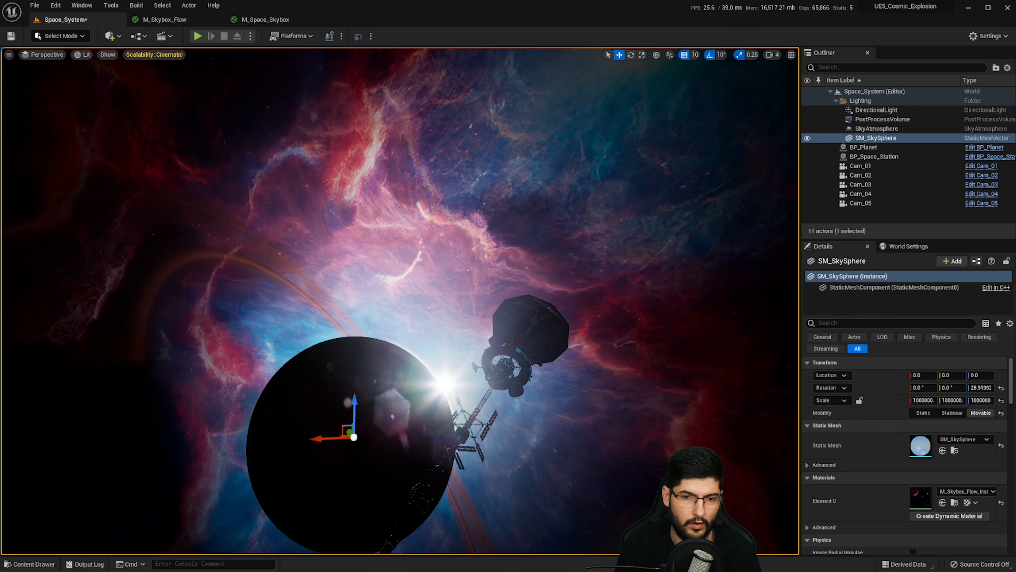
{"action": "right_click_drag", "start_coordinate": [400, 260], "coordinate": [372, 248]}
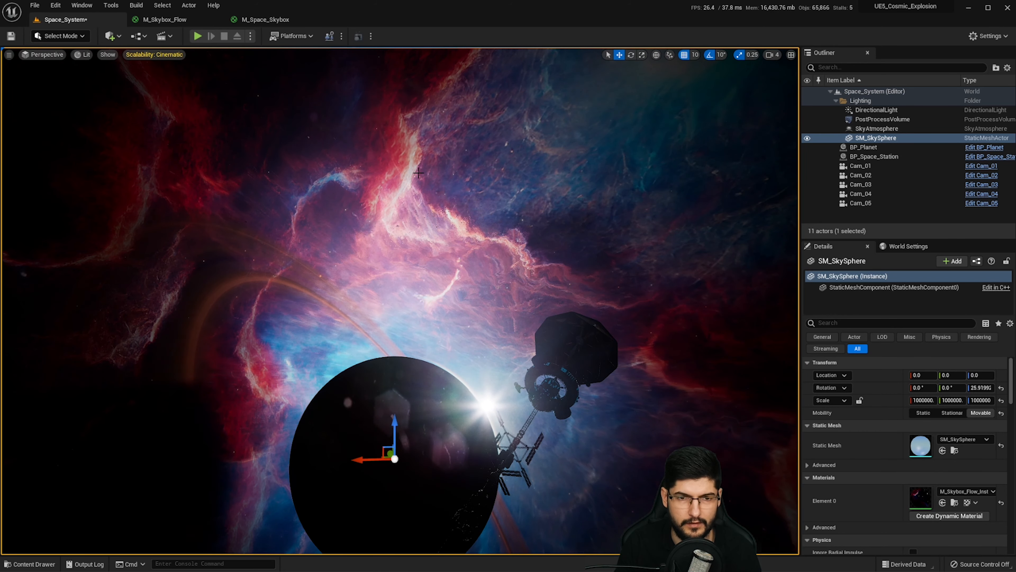
{"action": "right_click_drag", "start_coordinate": [353, 195], "coordinate": [426, 200]}
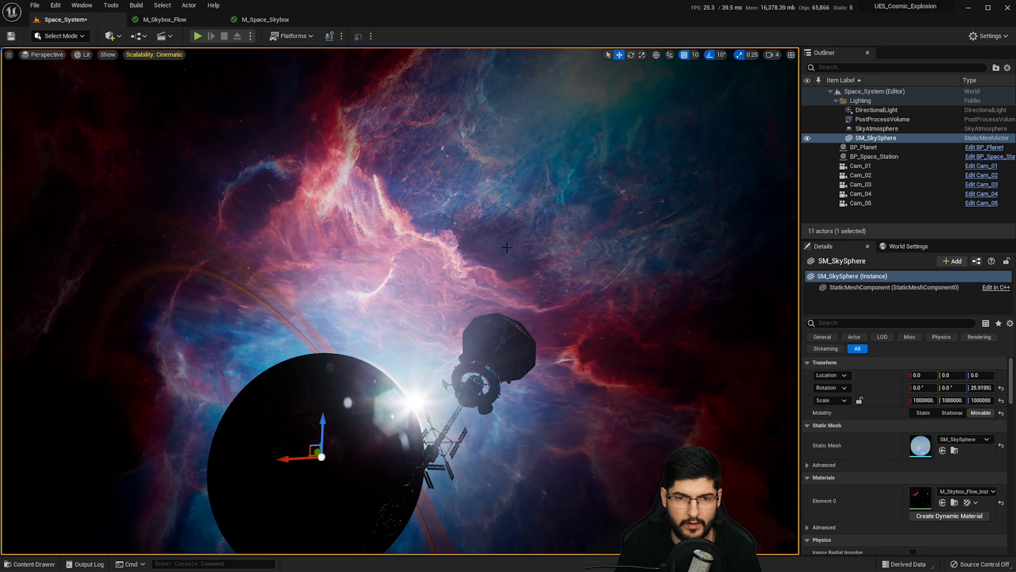
{"action": "right_click_drag", "start_coordinate": [507, 247], "coordinate": [338, 236]}
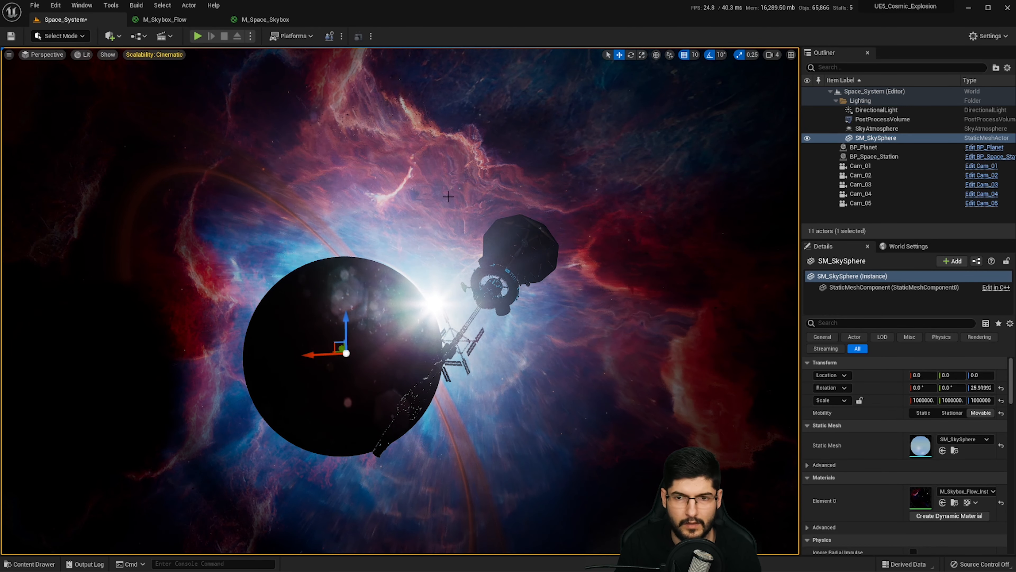
{"action": "mouse_move", "coordinate": [404, 243]}
{"action": "right_mouse_down"}
{"action": "mouse_move", "coordinate": [354, 238]}
{"action": "mouse_move", "coordinate": [388, 227]}
{"action": "mouse_move", "coordinate": [394, 239]}
{"action": "right_mouse_up"}
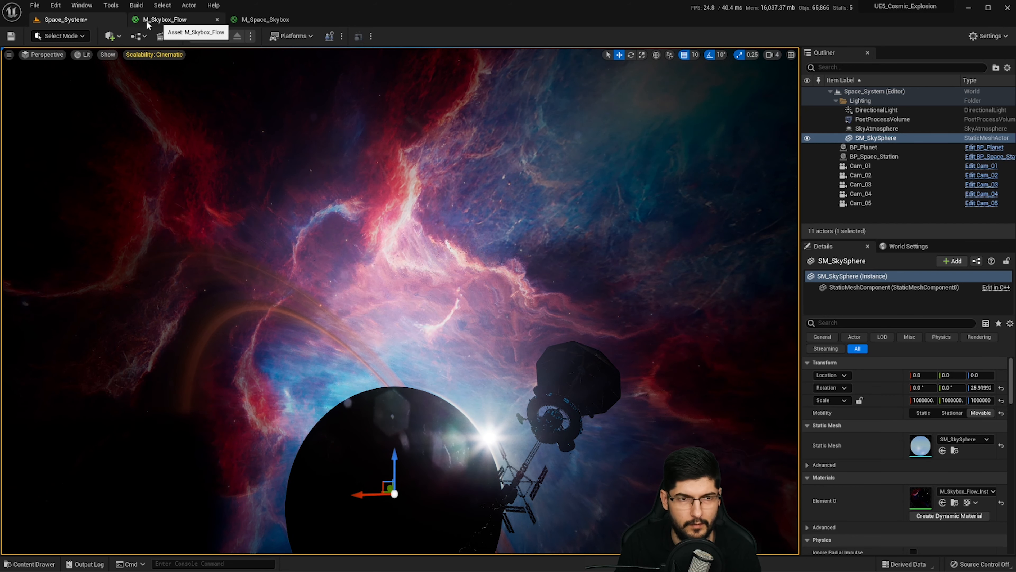
- Open the M_Skybox_Flow material and examine its flow map, Flow_01, Flow_02, Star_Generator and Extra_Cubemap node groups
{"action": "left_click", "coordinate": [164, 22]}
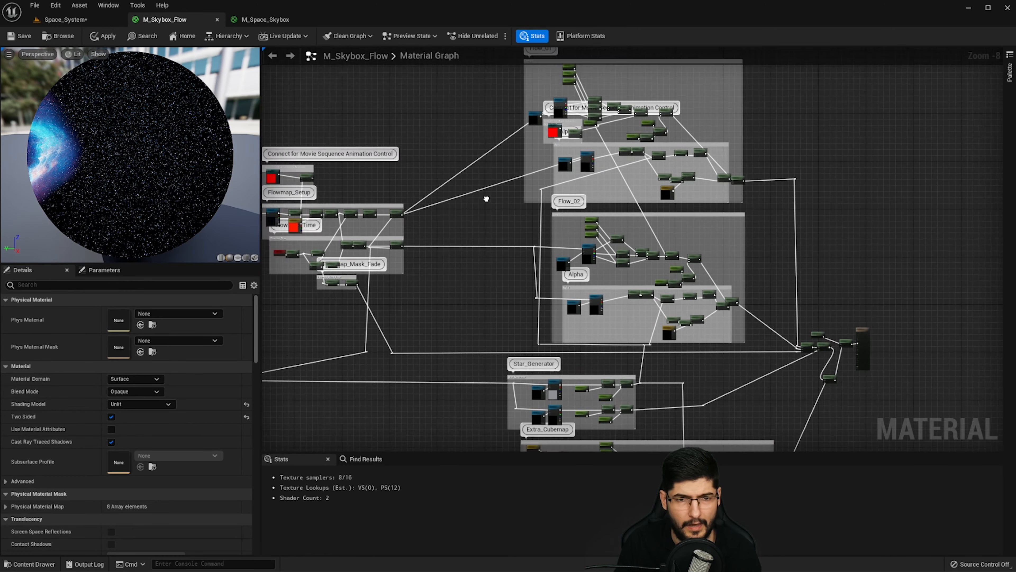
{"action": "right_click_drag", "start_coordinate": [487, 199], "coordinate": [542, 152]}
{"action": "right_click_drag", "start_coordinate": [477, 299], "coordinate": [450, 157]}
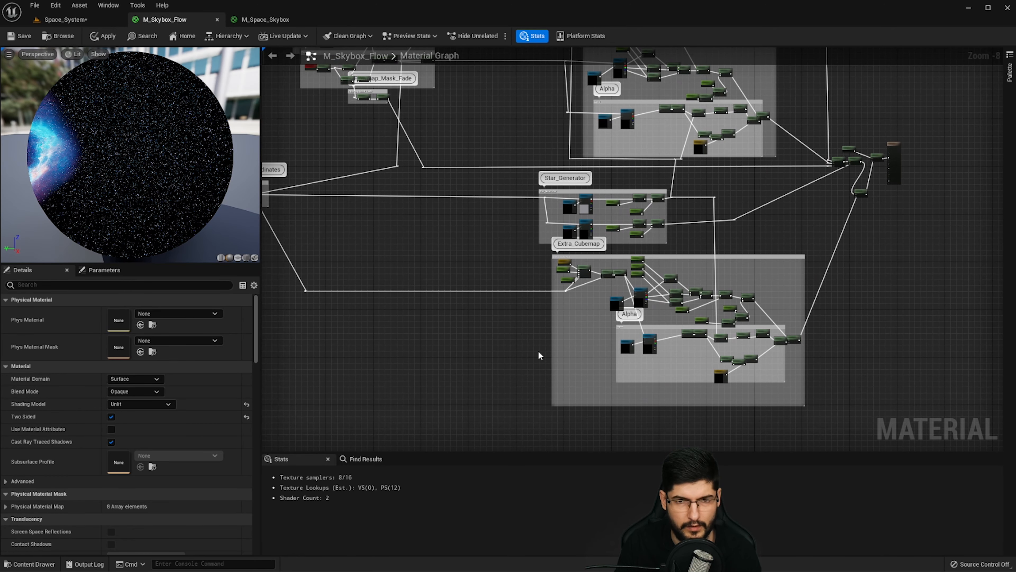
{"action": "right_click_drag", "start_coordinate": [585, 152], "coordinate": [591, 319]}
{"action": "right_click_drag", "start_coordinate": [568, 186], "coordinate": [573, 251]}
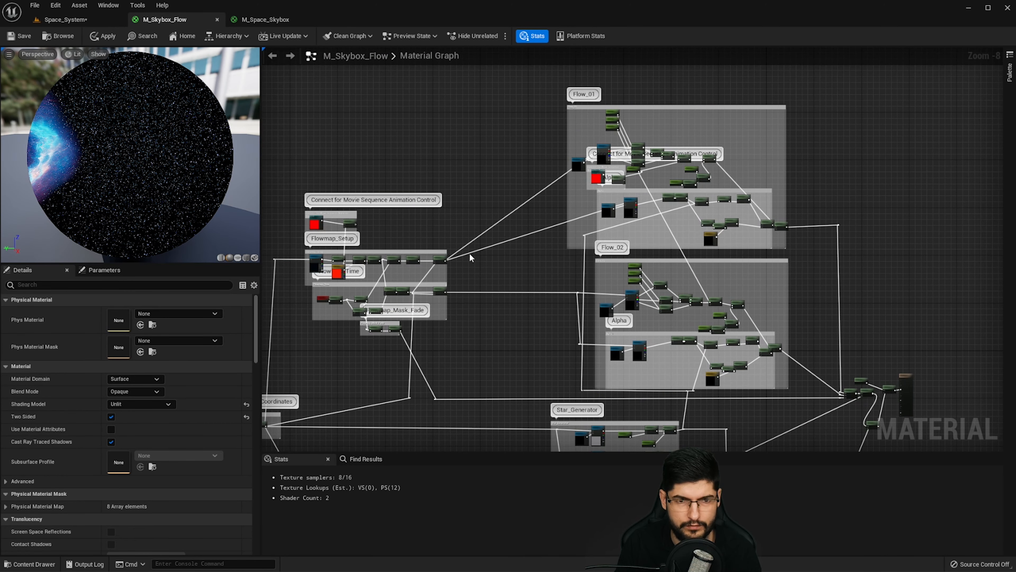
{"action": "right_click_drag", "start_coordinate": [470, 232], "coordinate": [542, 215]}
{"action": "right_click_drag", "start_coordinate": [376, 260], "coordinate": [299, 253]}
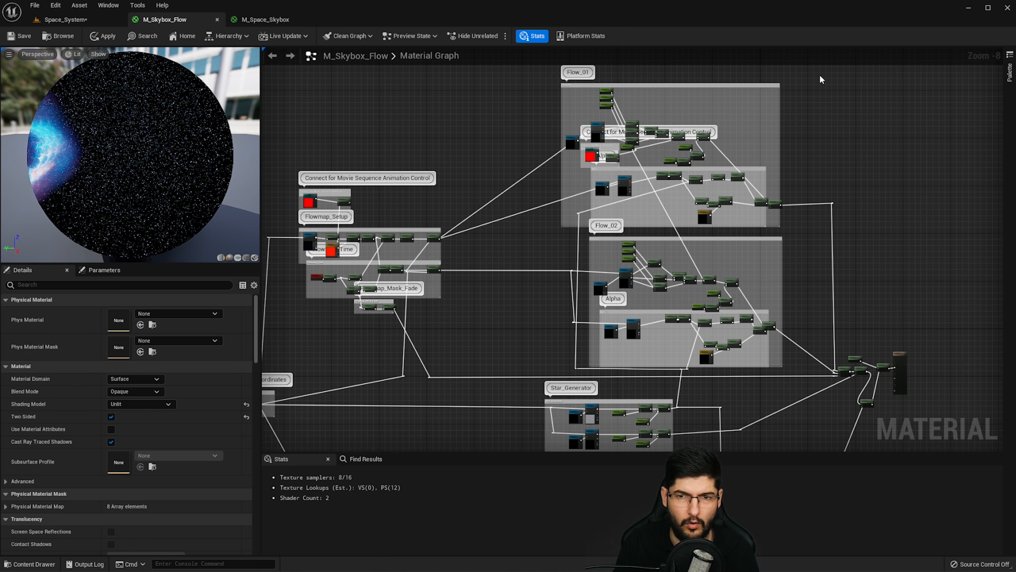
{"action": "left_click_drag", "start_coordinate": [821, 79], "coordinate": [531, 221]}
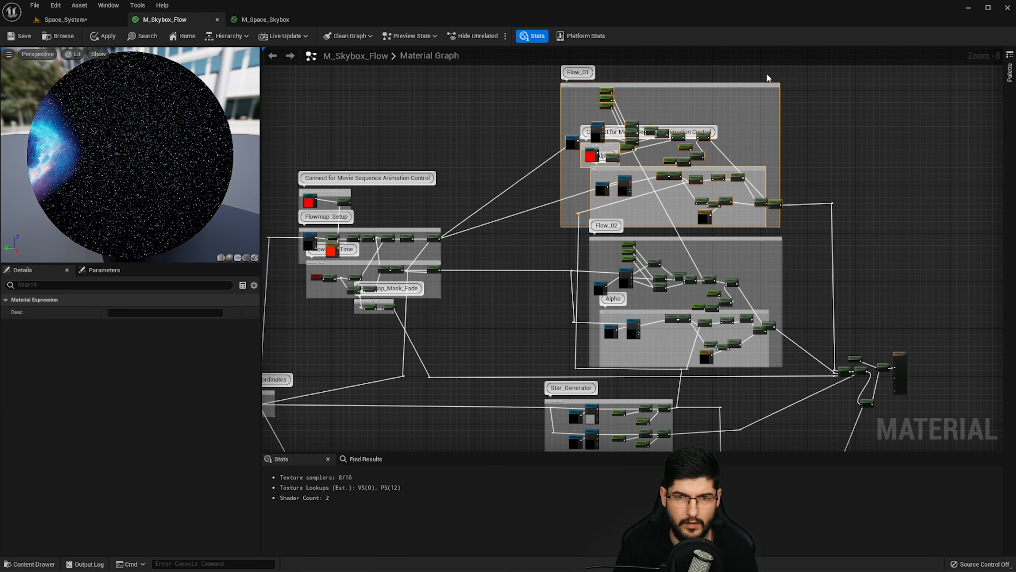
{"action": "right_click_drag", "start_coordinate": [721, 247], "coordinate": [707, 104]}
{"action": "left_click_drag", "start_coordinate": [685, 267], "coordinate": [516, 320]}
{"action": "right_click_drag", "start_coordinate": [826, 180], "coordinate": [779, 261]}
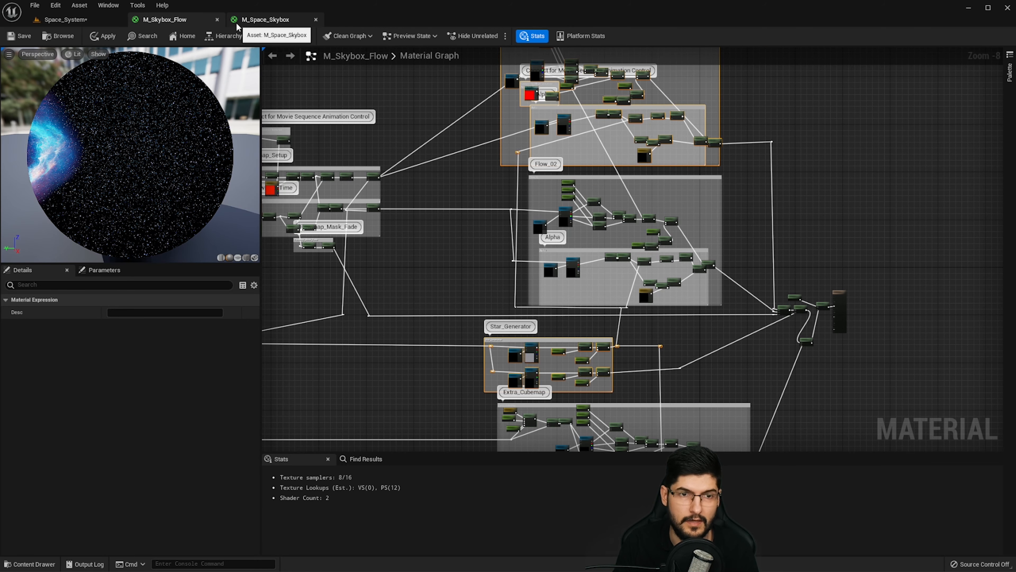
- Assign M_Space_Skybox_Inst to Element 0 of SM_SkySphere in the Space_System level and inspect the static nebula
{"action": "left_click", "coordinate": [103, 21]}
{"action": "right_click_drag", "start_coordinate": [567, 232], "coordinate": [645, 284]}
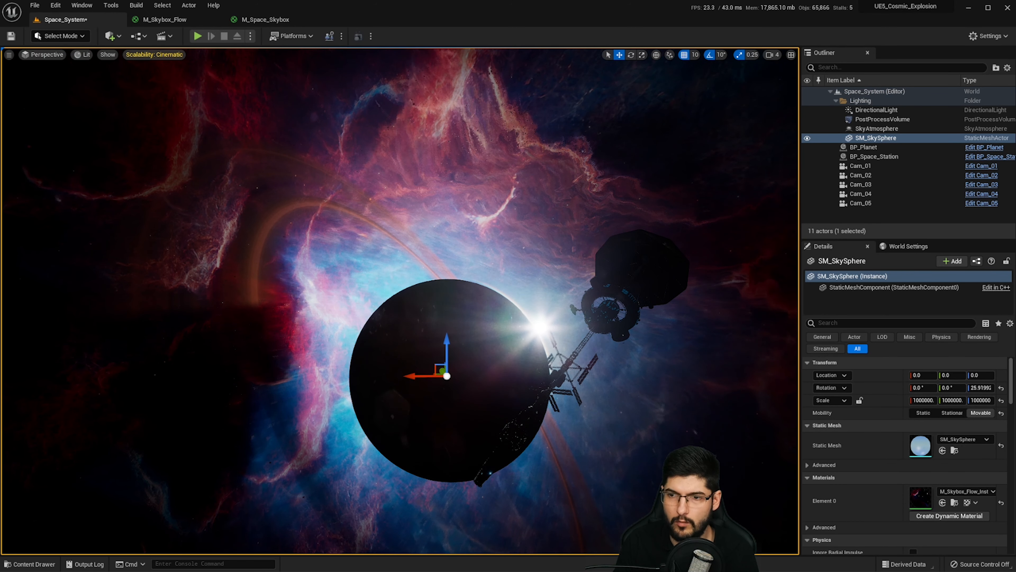
{"action": "left_click_drag", "start_coordinate": [1015, 444], "coordinate": [921, 493]}
{"action": "right_click_drag", "start_coordinate": [640, 304], "coordinate": [520, 306]}
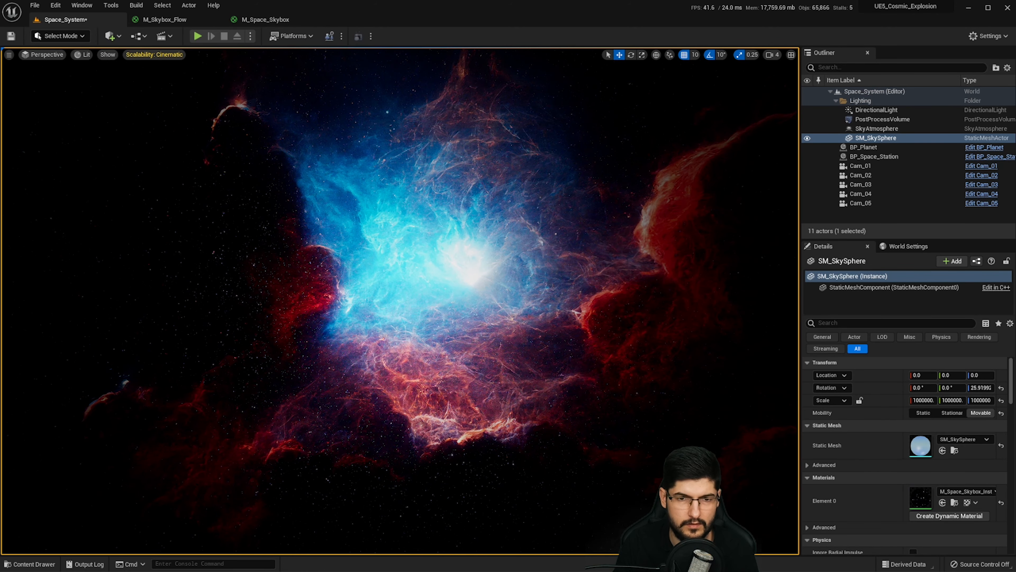
{"action": "right_click_drag", "start_coordinate": [455, 178], "coordinate": [414, 172]}
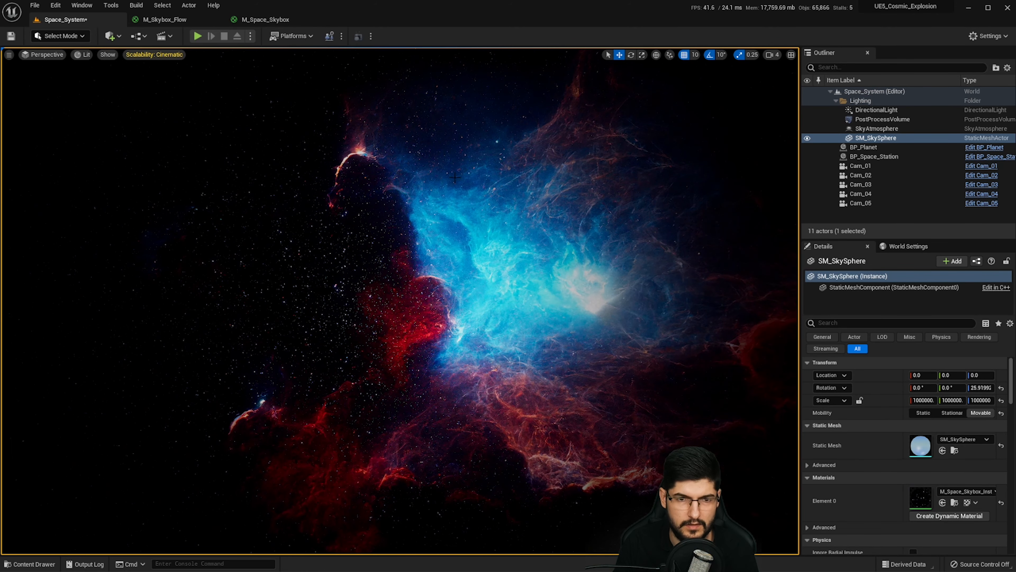
{"action": "right_click_drag", "start_coordinate": [421, 224], "coordinate": [501, 226]}
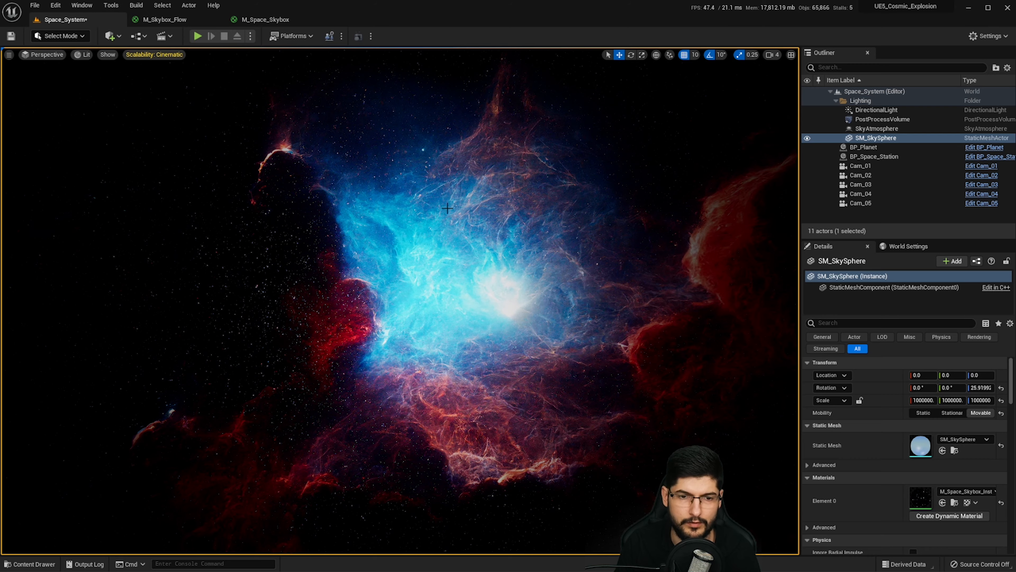
{"action": "right_click_drag", "start_coordinate": [447, 208], "coordinate": [579, 204]}
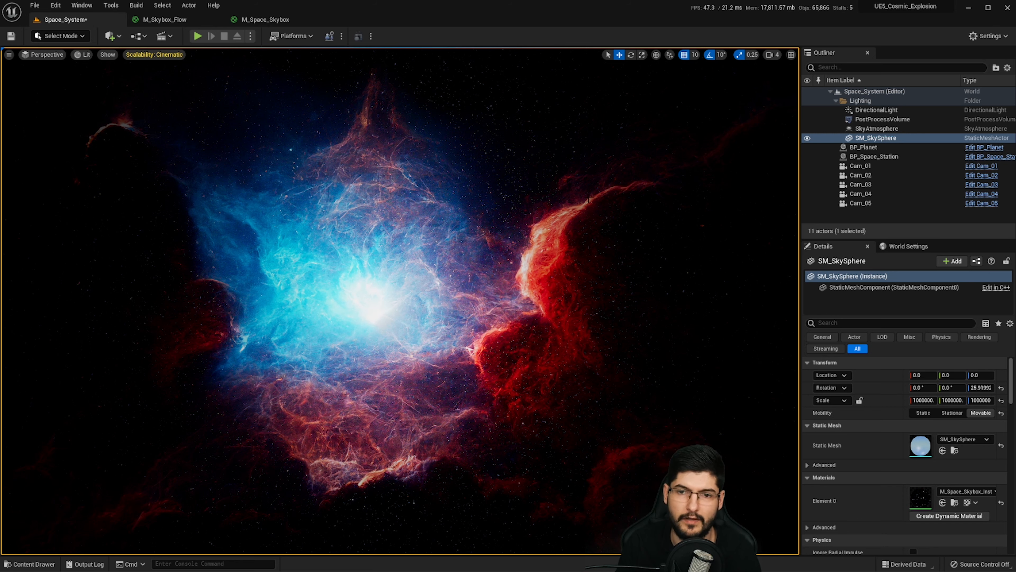
{"action": "right_click_drag", "start_coordinate": [593, 233], "coordinate": [505, 225]}
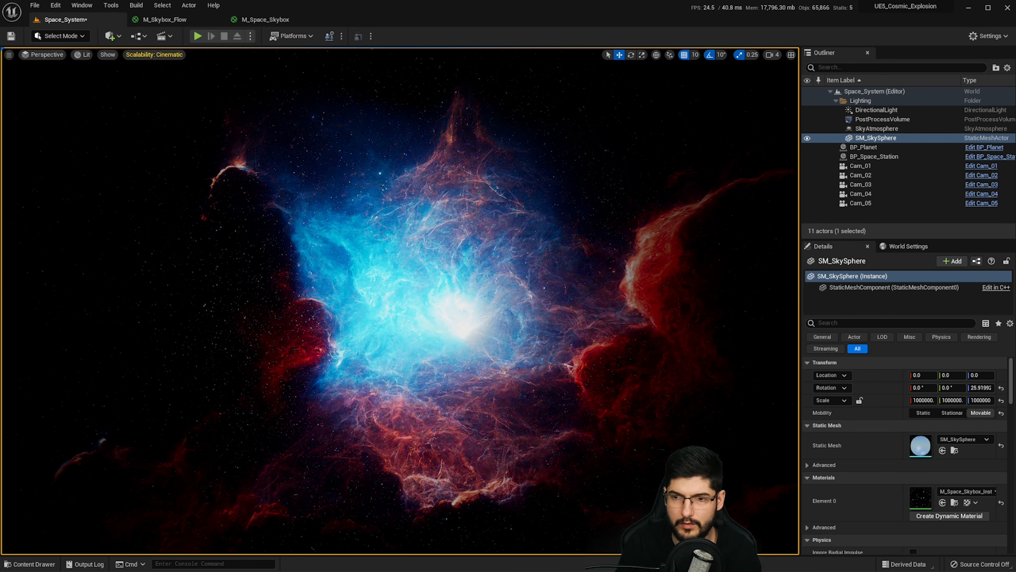
- Reassign M_Skybox_Flow_Inst to Element 0 of SM_SkySphere and bring the planet and station back into view
{"action": "left_click_drag", "start_coordinate": [1015, 436], "coordinate": [921, 497]}
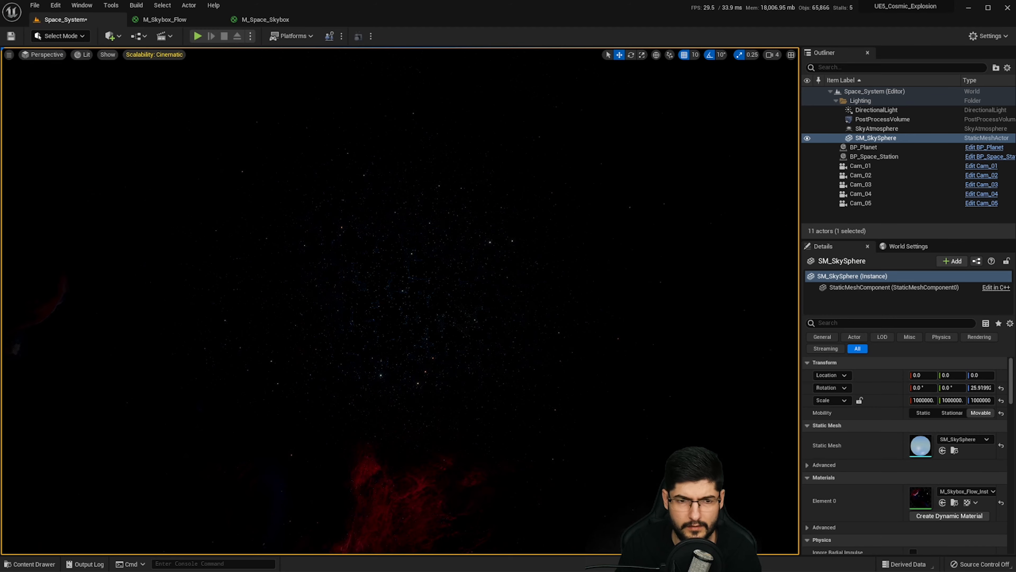
{"action": "right_click_drag", "start_coordinate": [433, 216], "coordinate": [488, 225]}
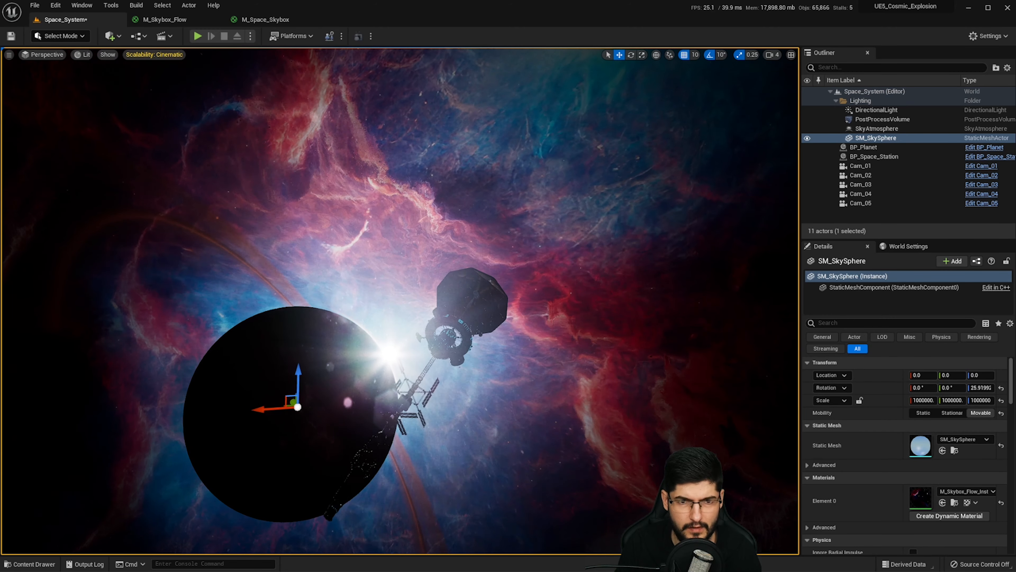
- Open the M_Skybox_Flow_Inst material instance and inspect the nebula flow on its preview sphere from several angles
{"action": "double_click", "coordinate": [920, 497]}
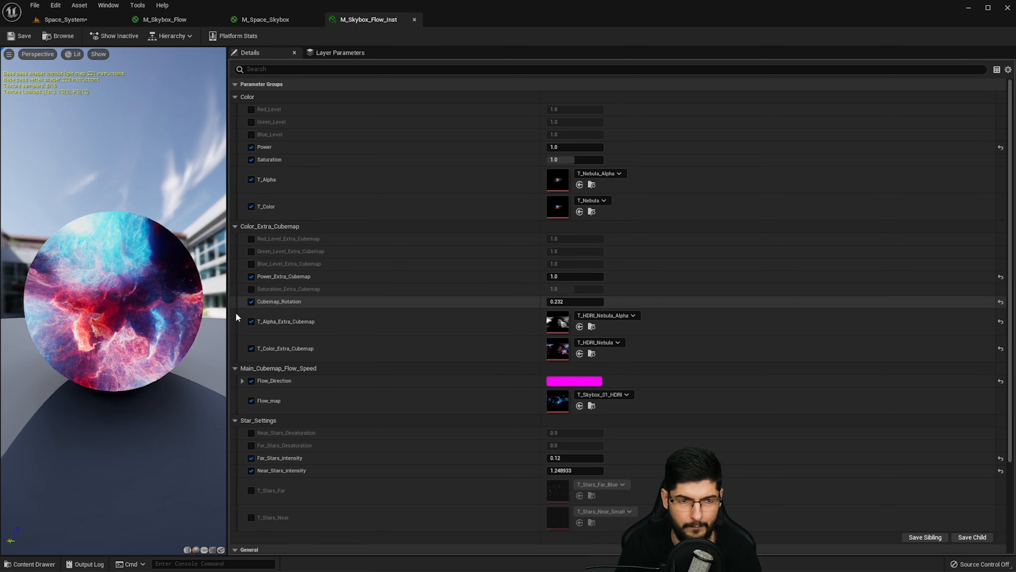
{"action": "left_click_drag", "start_coordinate": [160, 312], "coordinate": [236, 278]}
{"action": "left_click_drag", "start_coordinate": [150, 288], "coordinate": [155, 341]}
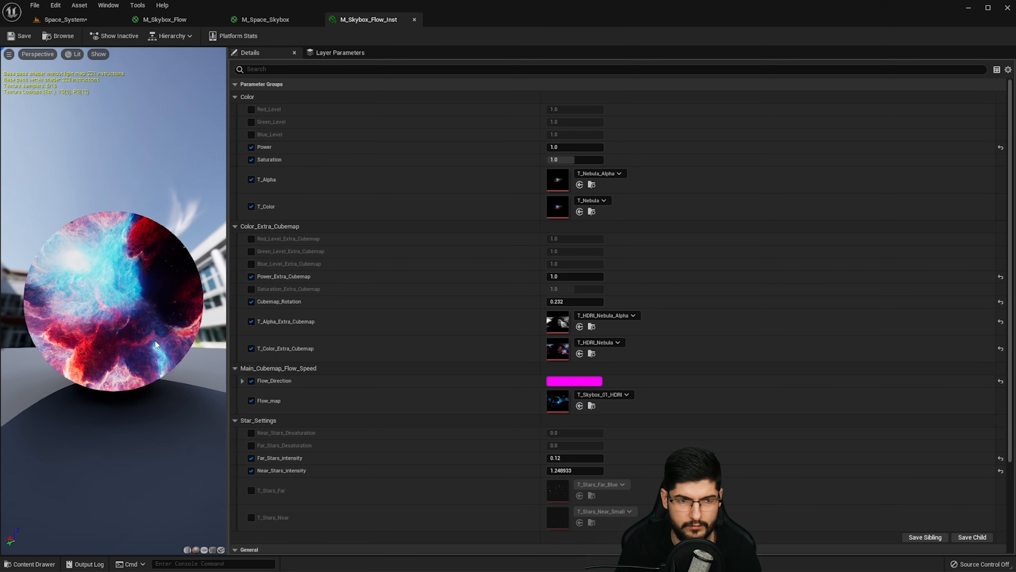
{"action": "left_click_drag", "start_coordinate": [99, 310], "coordinate": [91, 316]}
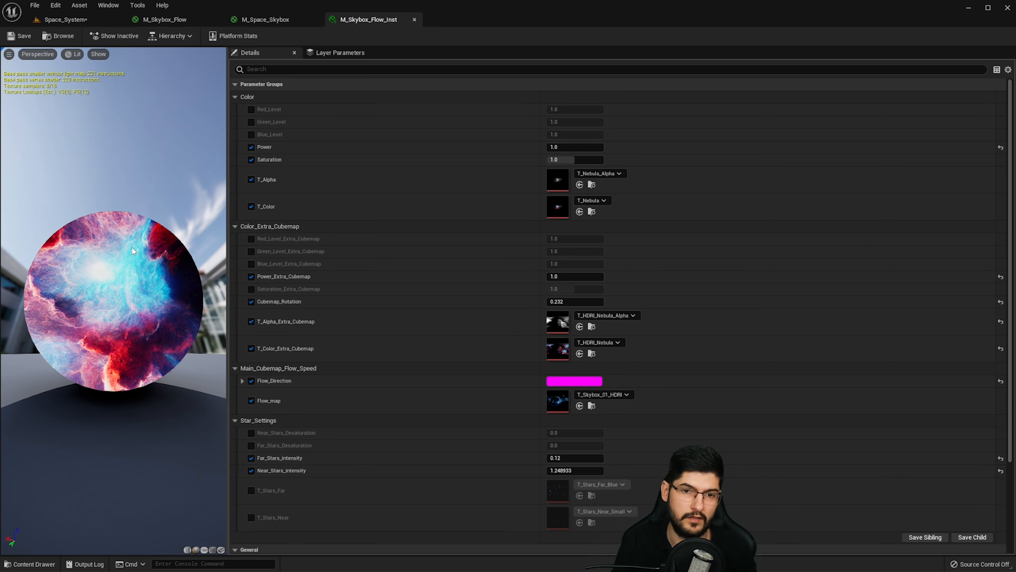
{"action": "mouse_move", "coordinate": [156, 286]}
{"action": "left_mouse_down"}
{"action": "mouse_move", "coordinate": [201, 277]}
{"action": "mouse_move", "coordinate": [204, 258]}
{"action": "mouse_move", "coordinate": [173, 286]}
{"action": "mouse_move", "coordinate": [138, 283]}
{"action": "left_mouse_up"}
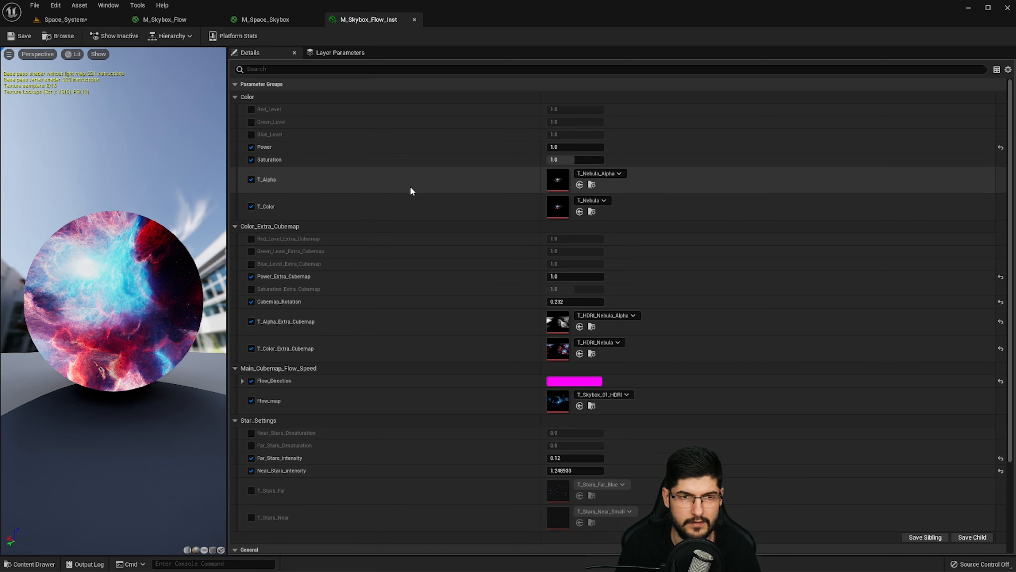
- Return to the Space_System level and examine the edges of the nebula away from the planet
{"action": "left_click", "coordinate": [96, 23]}
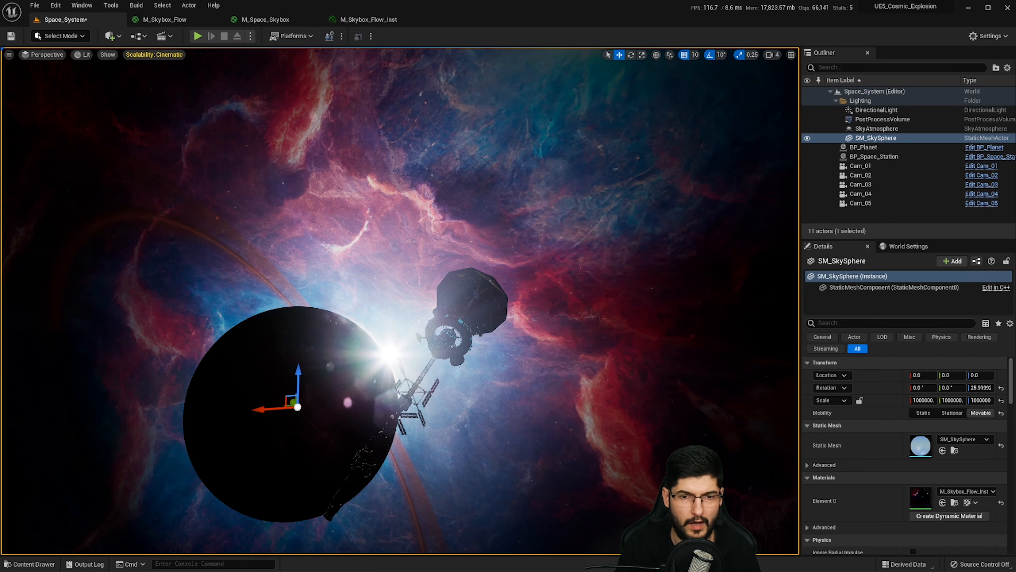
{"action": "right_click_drag", "start_coordinate": [447, 233], "coordinate": [545, 227]}
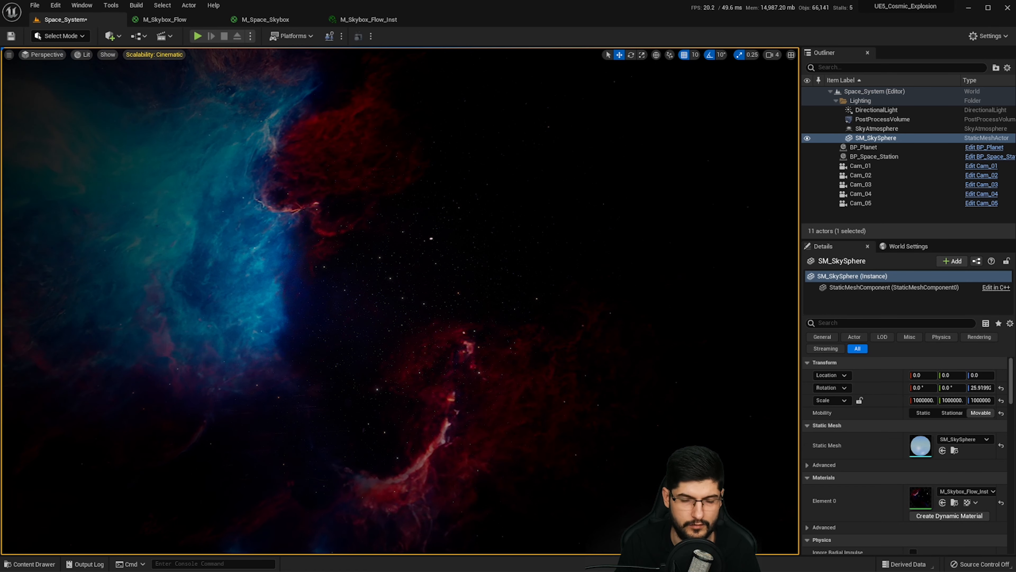
{"action": "mouse_move", "coordinate": [447, 232]}
{"action": "right_mouse_down"}
{"action": "mouse_move", "coordinate": [400, 228]}
{"action": "mouse_move", "coordinate": [443, 240]}
{"action": "right_mouse_up"}
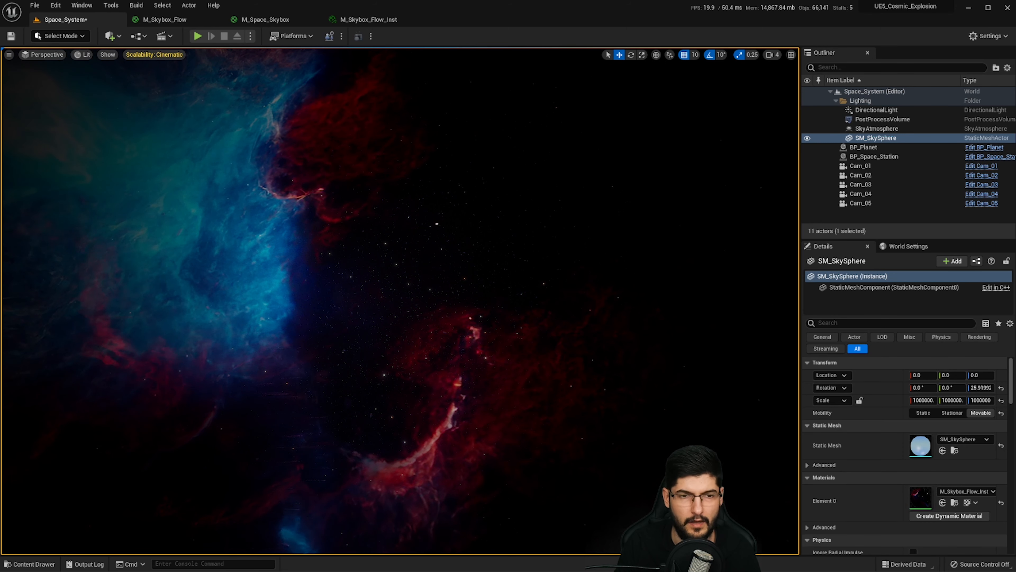
{"action": "right_click_drag", "start_coordinate": [443, 240], "coordinate": [400, 241]}
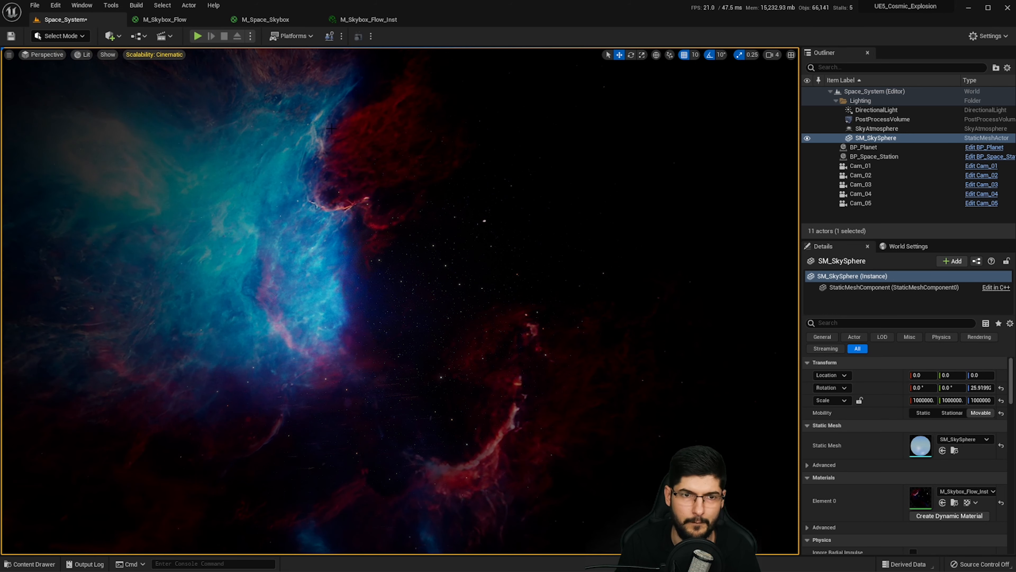
- Set the T_Alpha texture in M_Skybox_Flow_Inst to T_HDRI_Nebula_Alpha
{"action": "left_click", "coordinate": [364, 20]}
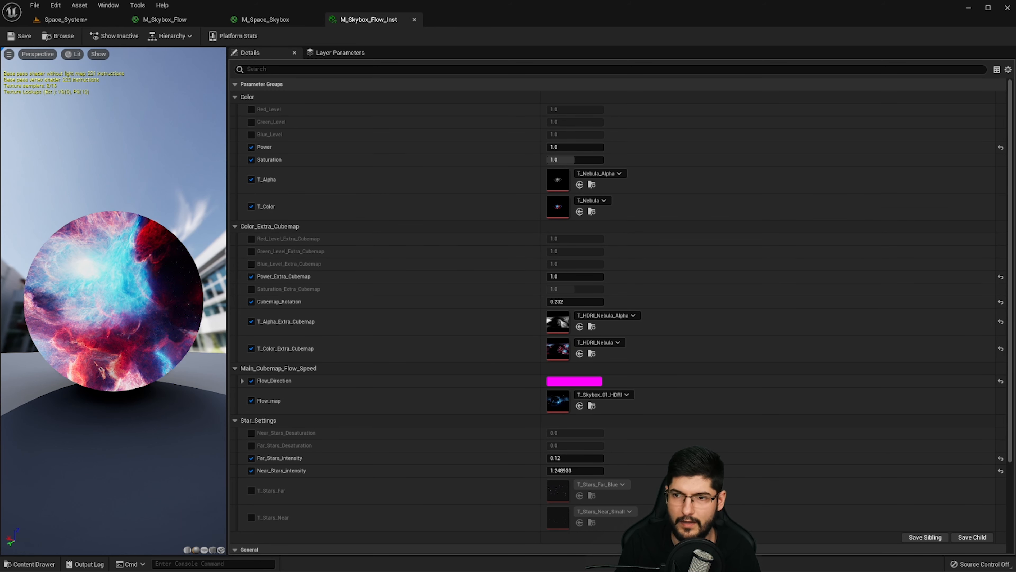
{"action": "left_click_drag", "start_coordinate": [1014, 241], "coordinate": [544, 176]}
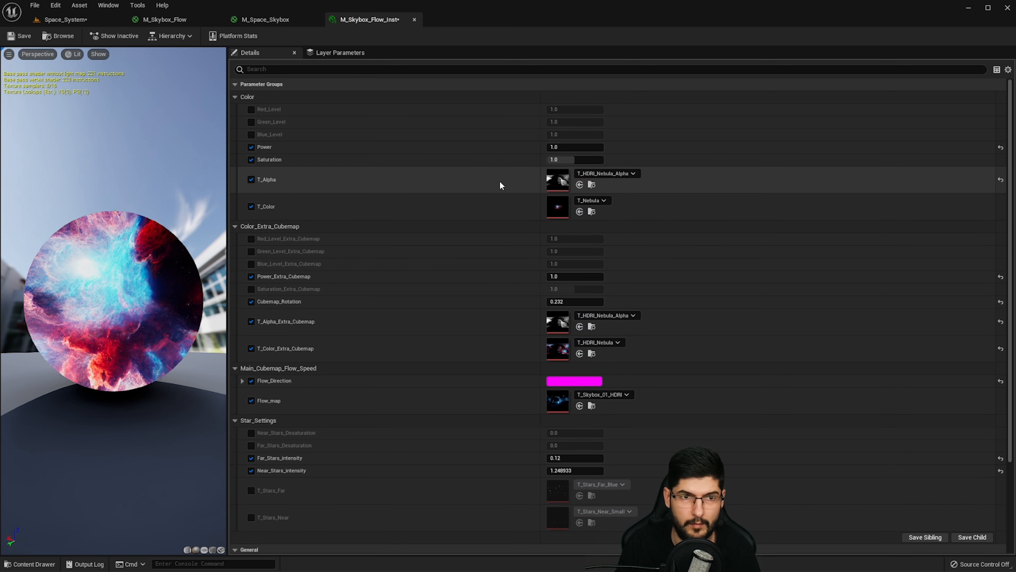
- Check the nebula in the Space_System level and reset T_Alpha in M_Skybox_Flow_Inst to T_Nebula_Alpha
{"action": "left_click", "coordinate": [65, 19]}
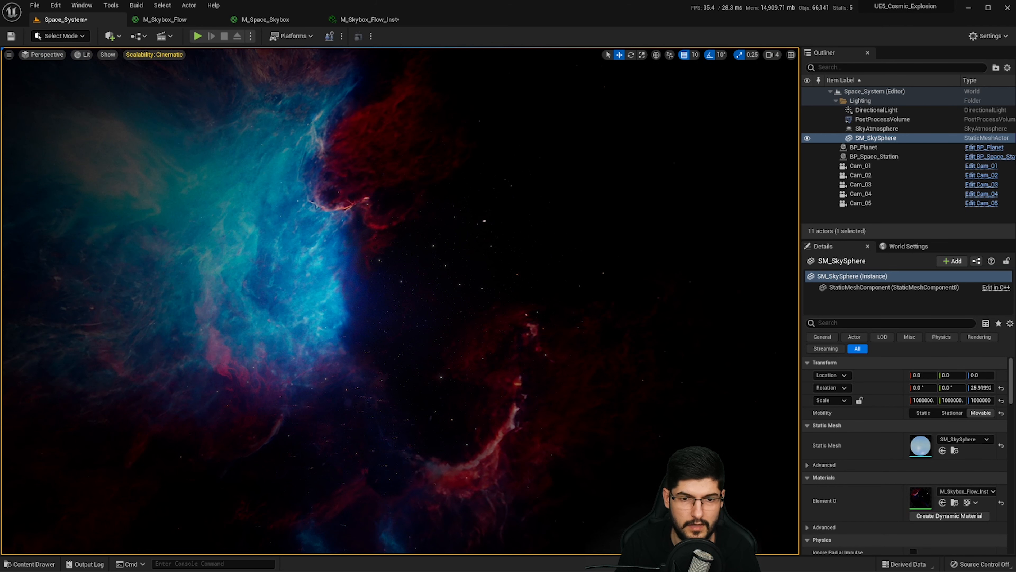
{"action": "right_click_drag", "start_coordinate": [400, 300], "coordinate": [425, 268]}
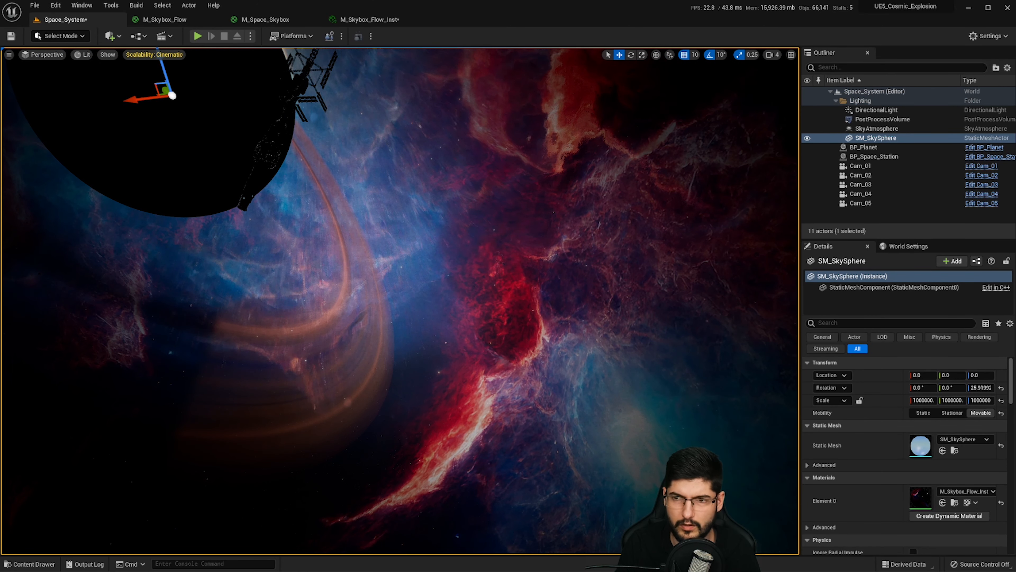
{"action": "left_click", "coordinate": [361, 20]}
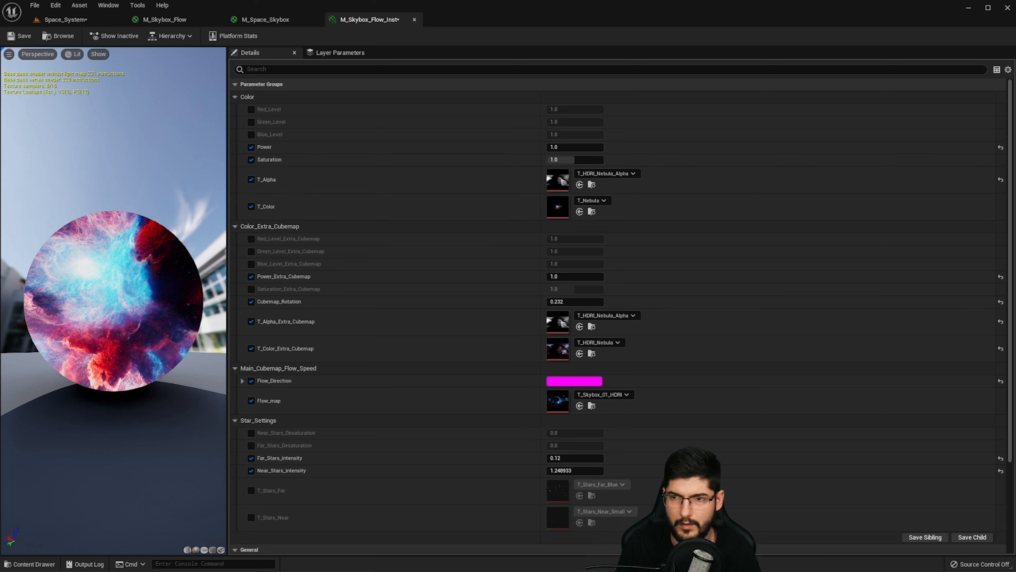
{"action": "left_click_drag", "start_coordinate": [1014, 196], "coordinate": [552, 183]}
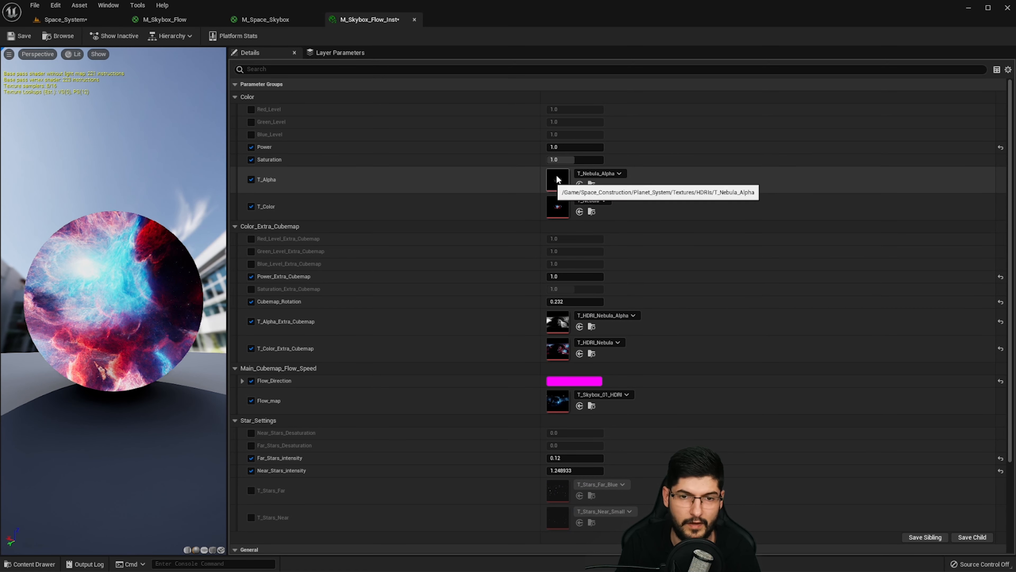
- Inspect the T_Nebula_Alpha texture and examine the nebula around the planet and along its edges in the Space_System level
{"action": "double_click", "coordinate": [558, 180]}
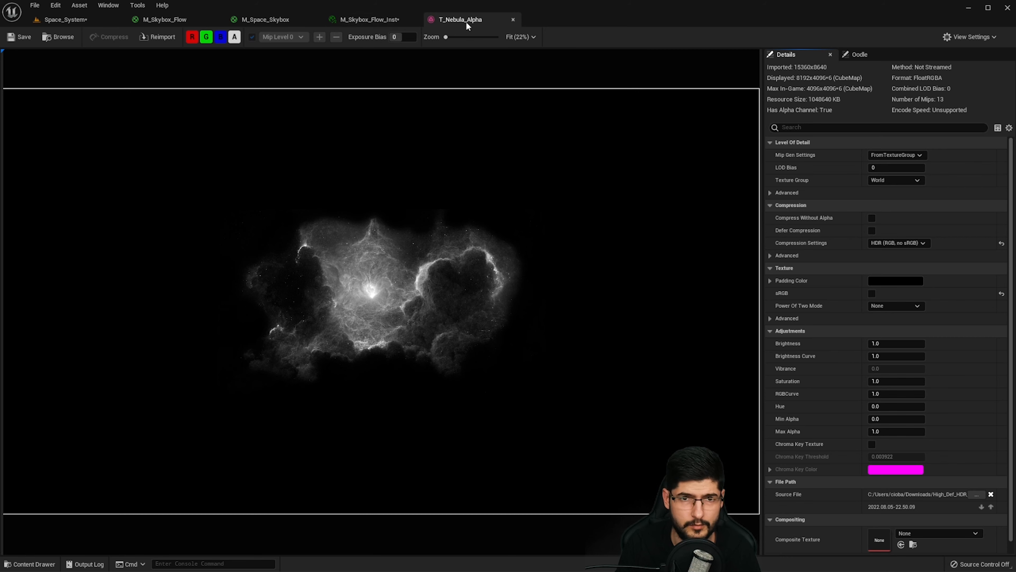
{"action": "left_click", "coordinate": [512, 20]}
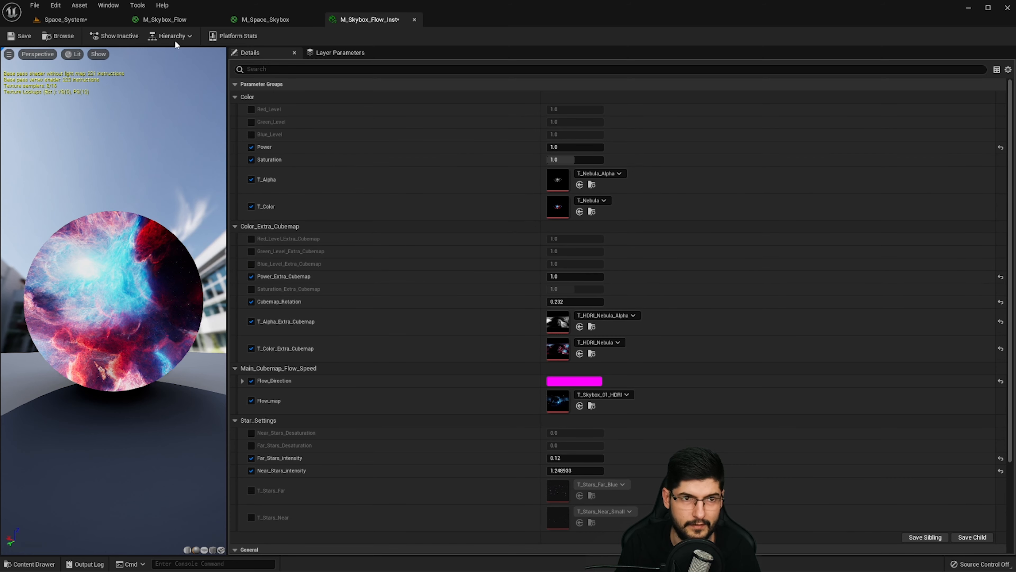
{"action": "left_click", "coordinate": [93, 20]}
{"action": "right_click_drag", "start_coordinate": [587, 313], "coordinate": [545, 260]}
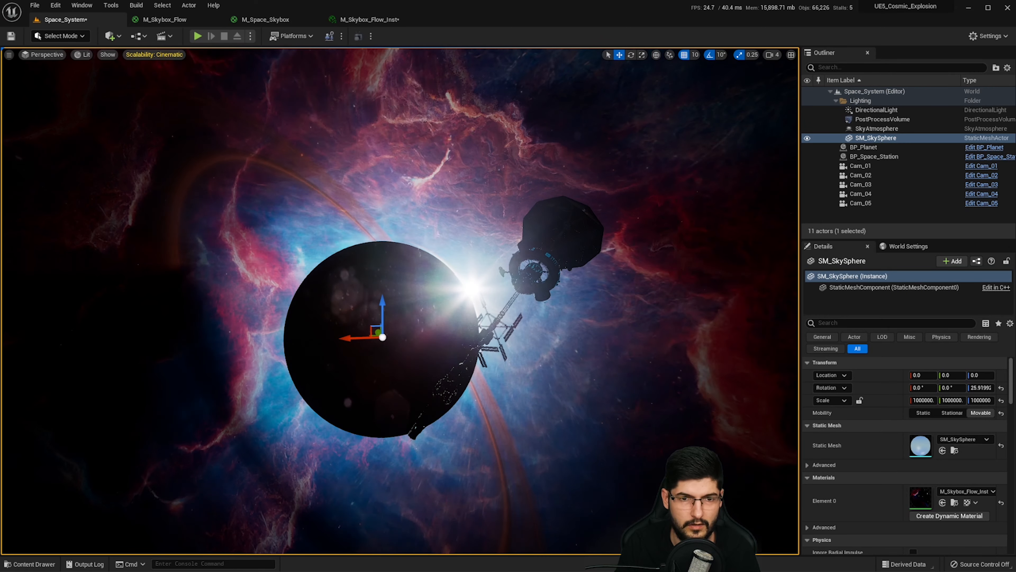
{"action": "right_click_drag", "start_coordinate": [560, 211], "coordinate": [784, 224]}
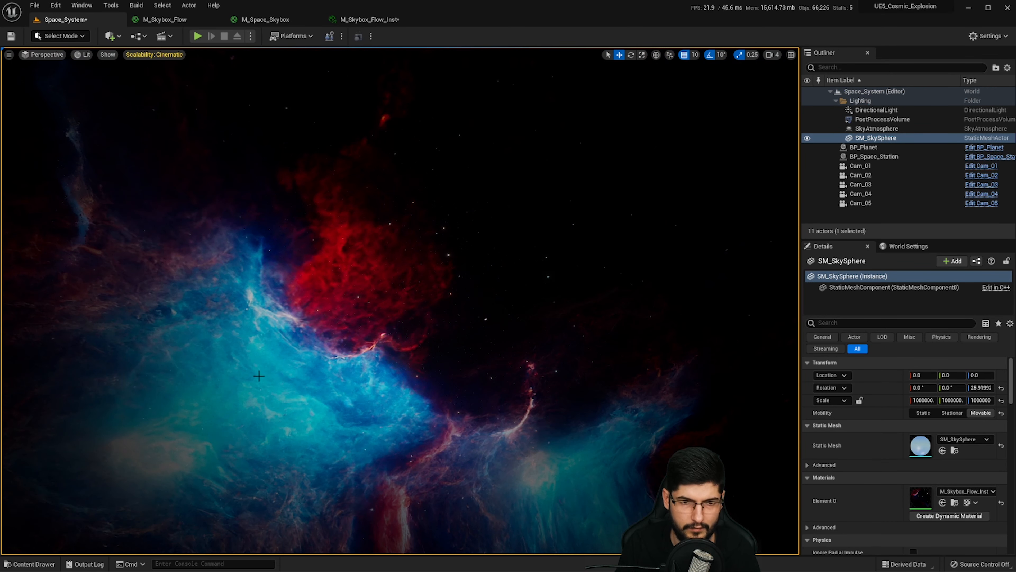
{"action": "right_click_drag", "start_coordinate": [586, 246], "coordinate": [572, 360]}
{"action": "right_click_drag", "start_coordinate": [461, 230], "coordinate": [760, 220]}
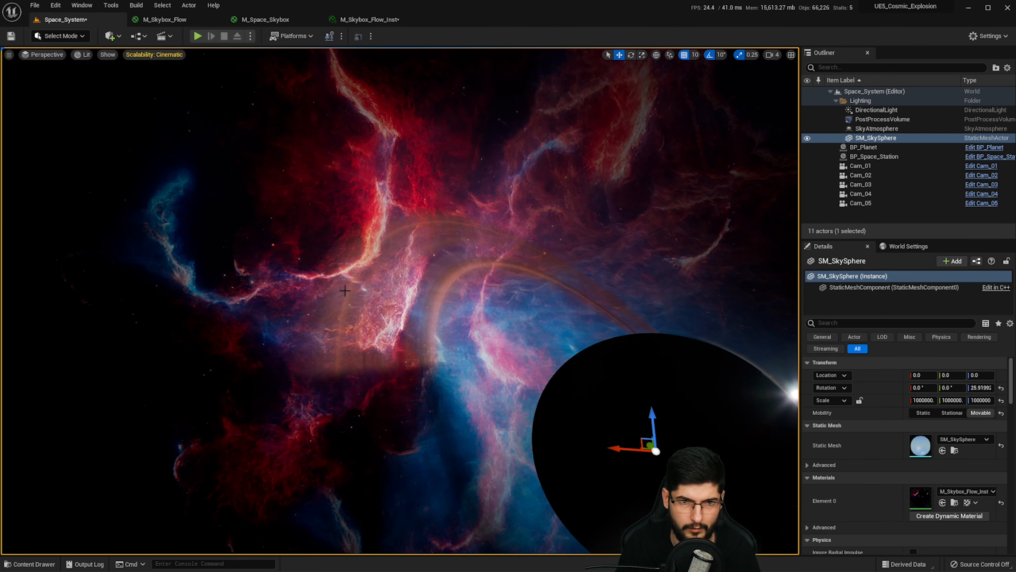
- Detach the M_Skybox_Flow_Inst editor into a floating window over the Space_System level
{"action": "left_click", "coordinate": [340, 24]}
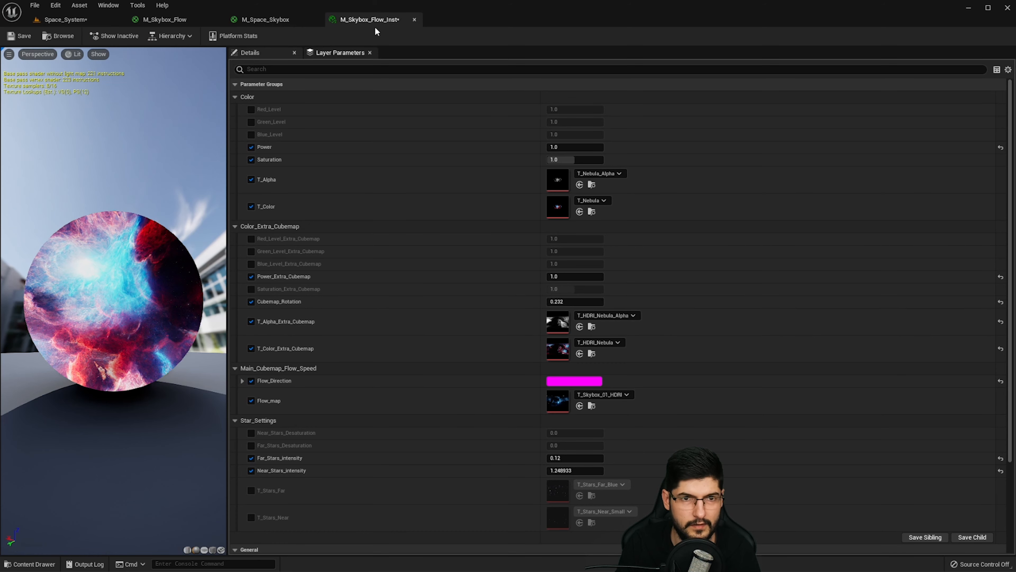
{"action": "left_click_drag", "start_coordinate": [375, 23], "coordinate": [658, 135]}
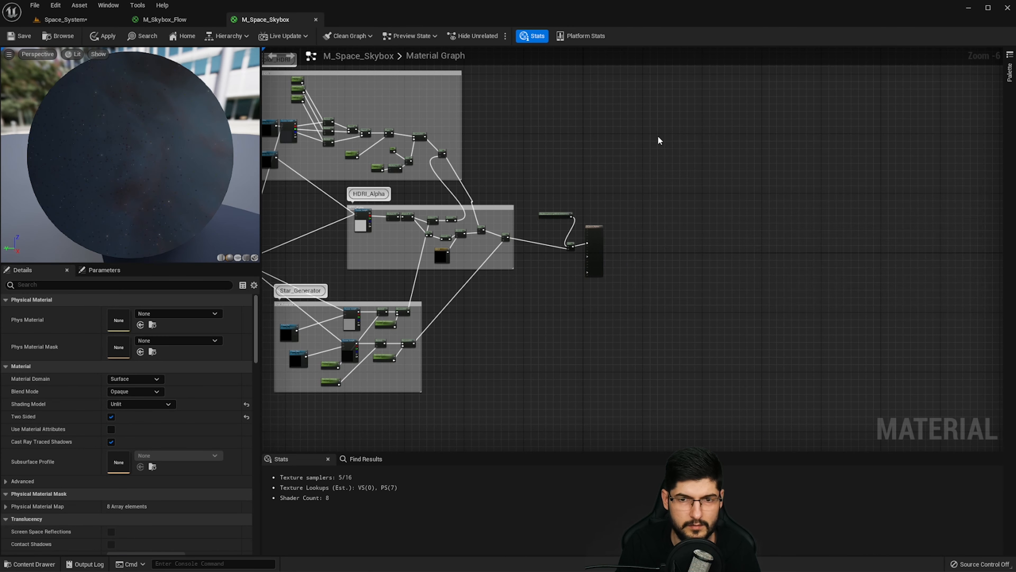
{"action": "left_click", "coordinate": [64, 20]}
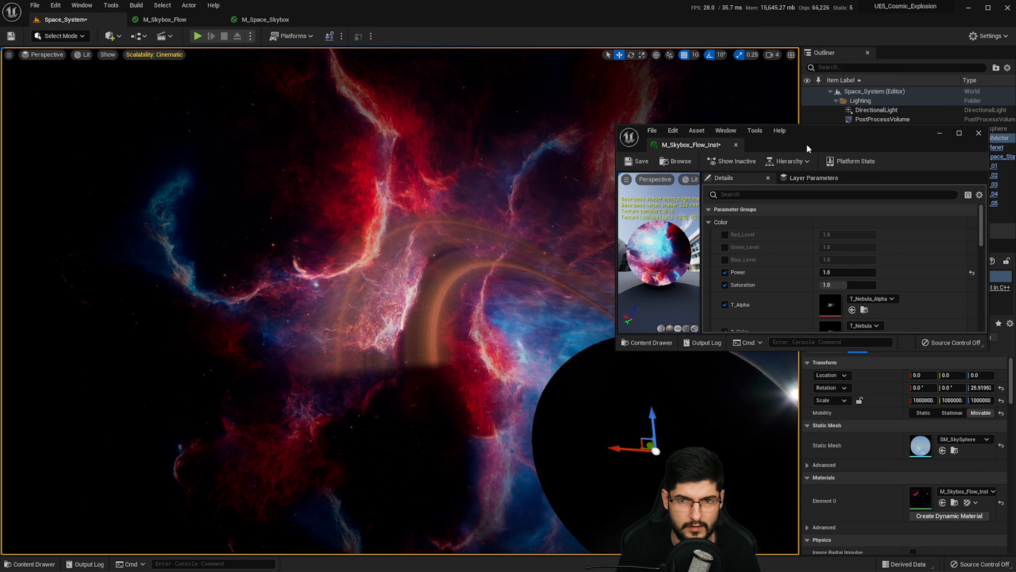
{"action": "left_click_drag", "start_coordinate": [807, 143], "coordinate": [828, 108]}
- Try a Cubemap_Rotation of 0.648, check how the nebula layers overlap, and set the rotation to 0.792
{"action": "scroll", "coordinate": [892, 272], "scroll_direction": "down", "scroll_amount": 10}
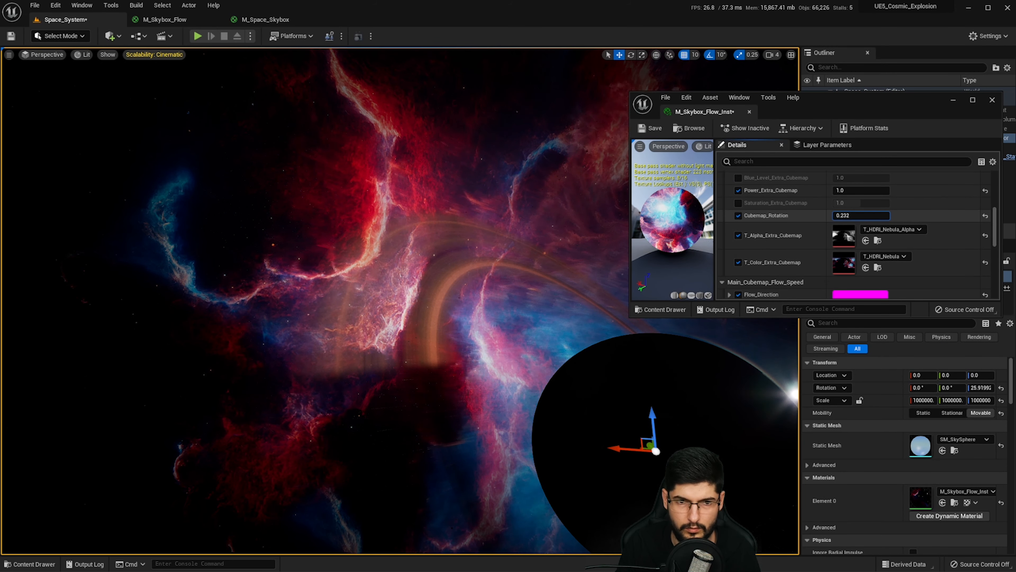
{"action": "left_click_drag", "start_coordinate": [860, 215], "coordinate": [906, 216]}
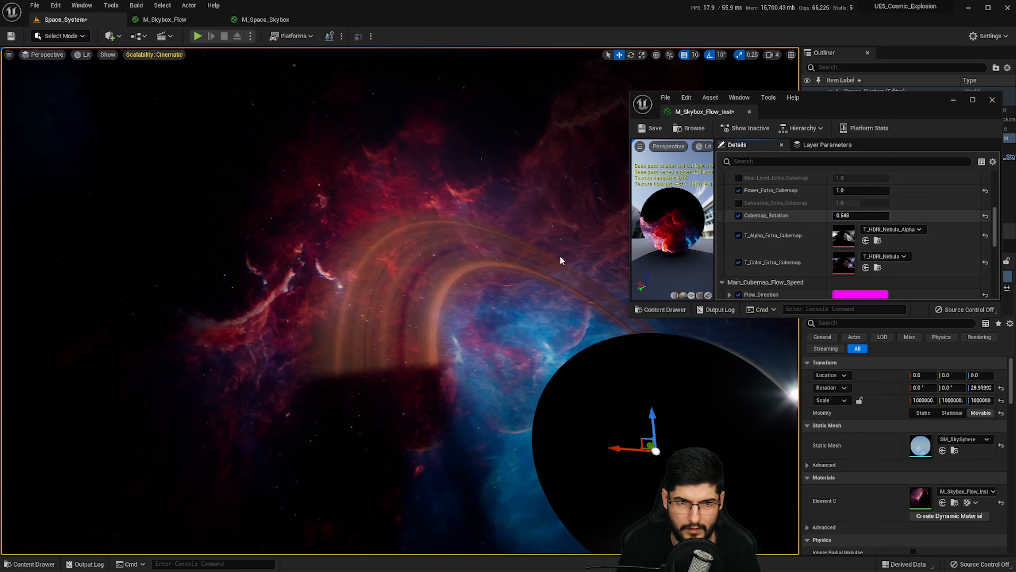
{"action": "right_click_drag", "start_coordinate": [560, 260], "coordinate": [461, 253]}
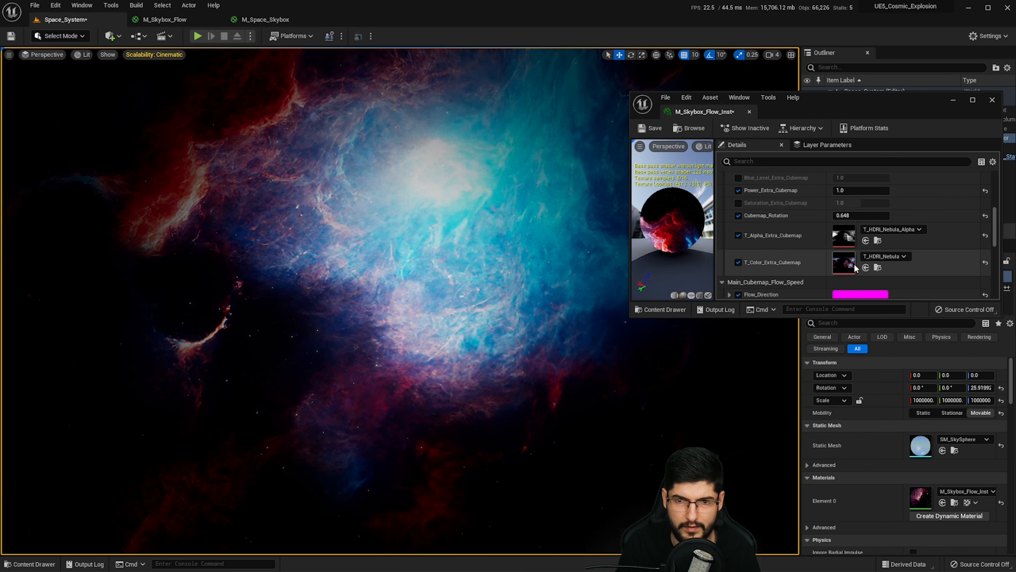
{"action": "right_click_drag", "start_coordinate": [560, 252], "coordinate": [425, 244]}
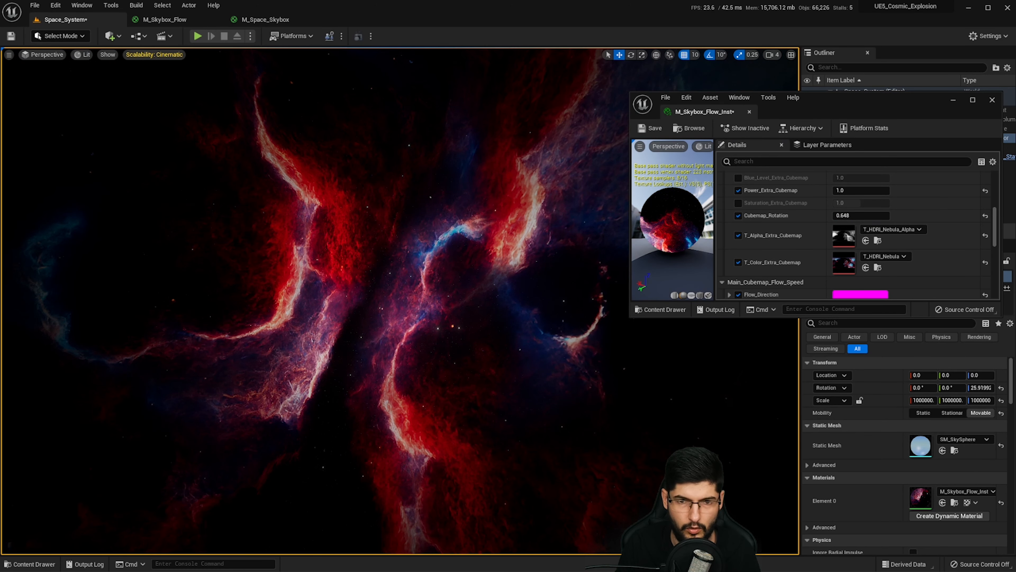
{"action": "left_click_drag", "start_coordinate": [860, 216], "coordinate": [880, 216]}
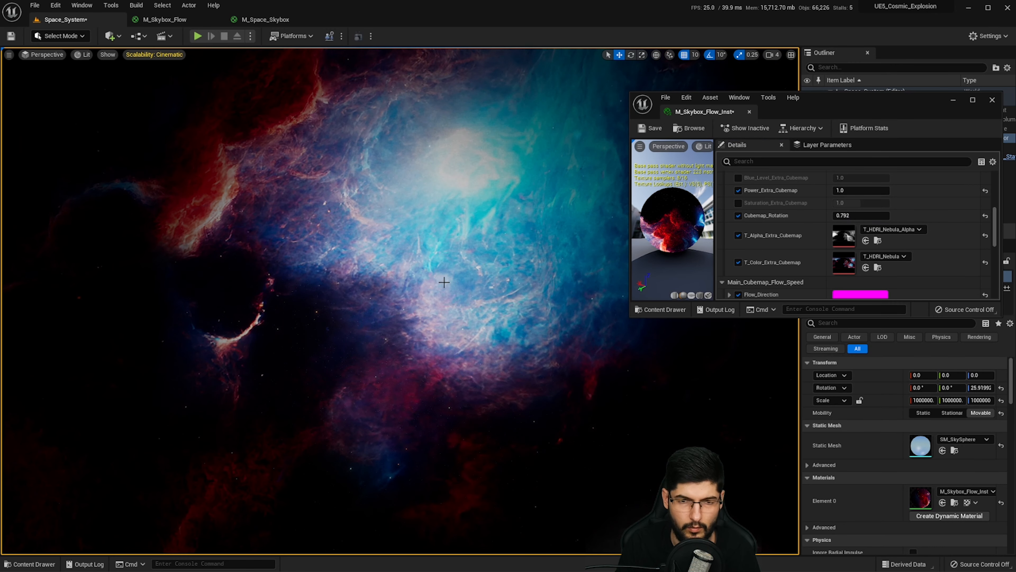
- Examine the sky sphere, planet and station in Shader Complexity view mode and return to the Lit view
{"action": "key", "text": "alt+8"}
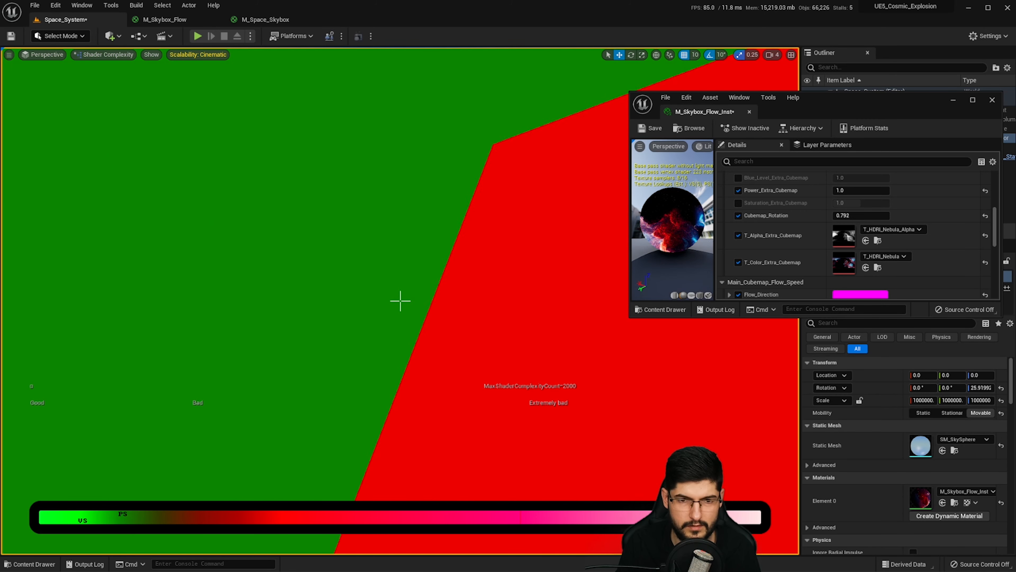
{"action": "right_click_drag", "start_coordinate": [430, 316], "coordinate": [476, 338]}
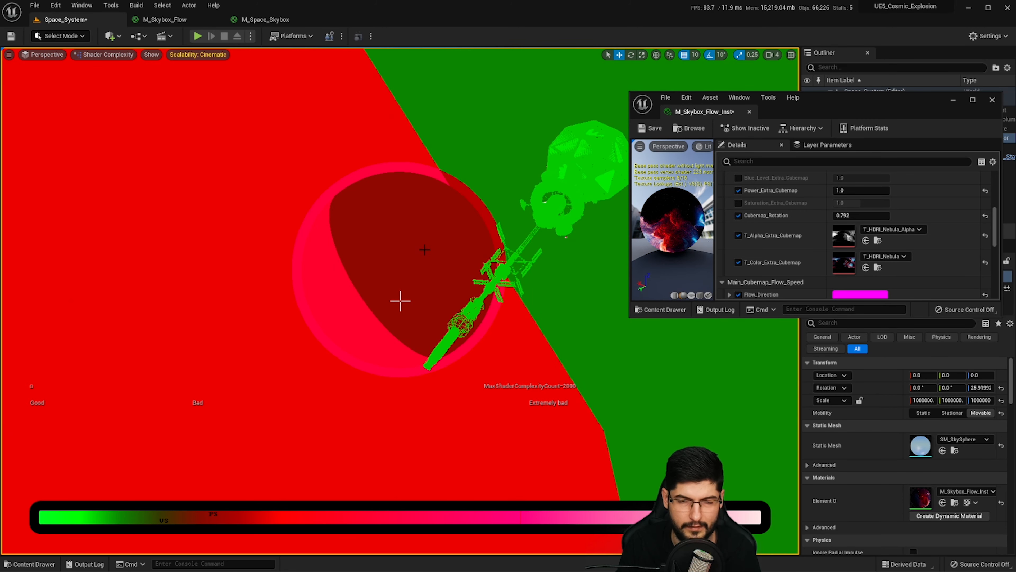
{"action": "right_click_drag", "start_coordinate": [424, 249], "coordinate": [307, 284]}
{"action": "right_click_drag", "start_coordinate": [400, 300], "coordinate": [426, 326]}
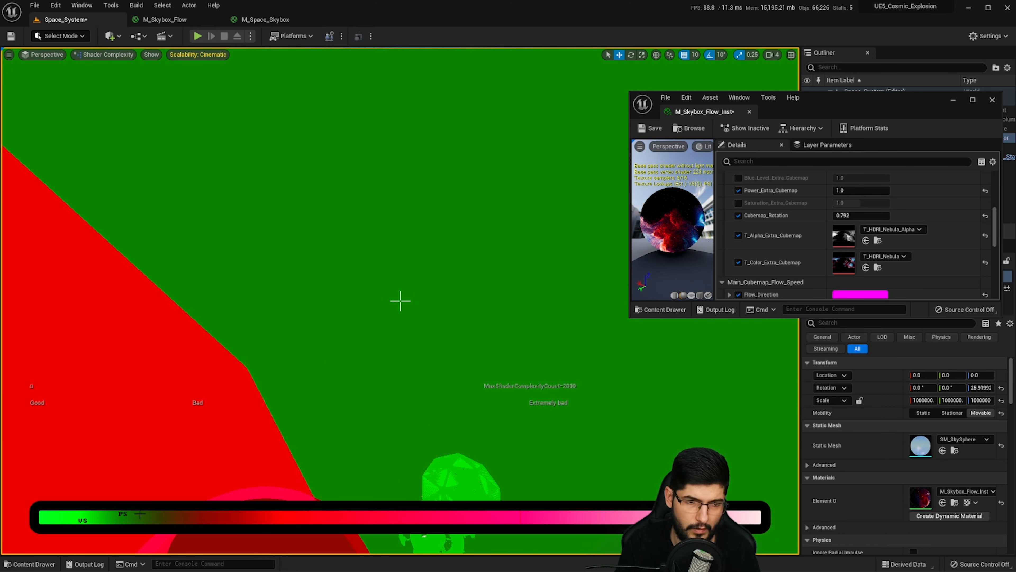
{"action": "right_click_drag", "start_coordinate": [400, 301], "coordinate": [378, 312]}
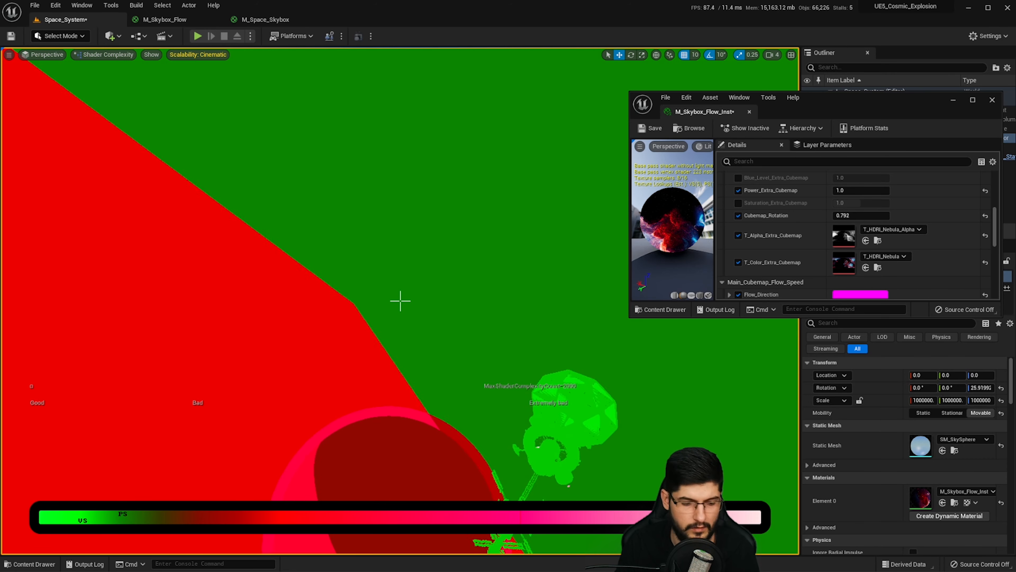
{"action": "key", "text": "alt+4"}
{"action": "right_click_drag", "start_coordinate": [485, 215], "coordinate": [467, 250]}
- Review the parameter groups of M_Skybox_Flow_Inst and expand the Flow_Direction channels under Main_Cubemap_Flow_Speed
{"action": "scroll", "coordinate": [842, 208], "scroll_direction": "down", "scroll_amount": 2}
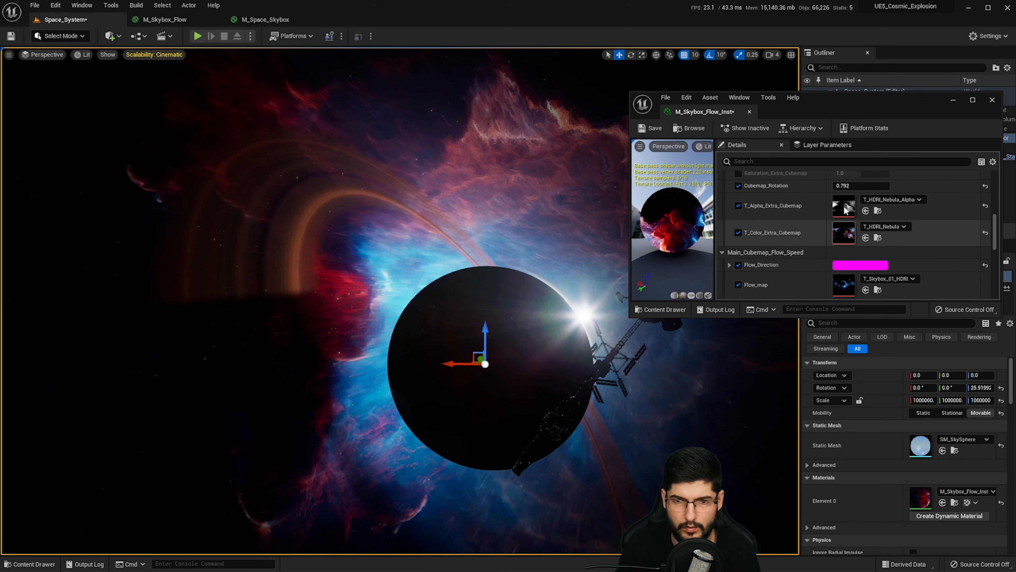
{"action": "scroll", "coordinate": [854, 216], "scroll_direction": "down", "scroll_amount": 2}
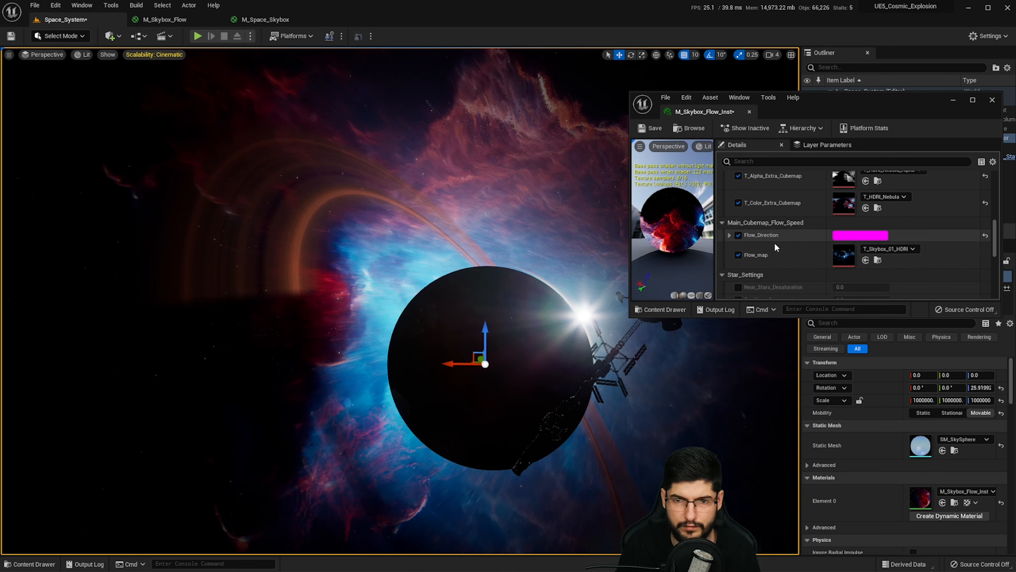
{"action": "scroll", "coordinate": [753, 227], "scroll_direction": "up", "scroll_amount": 5}
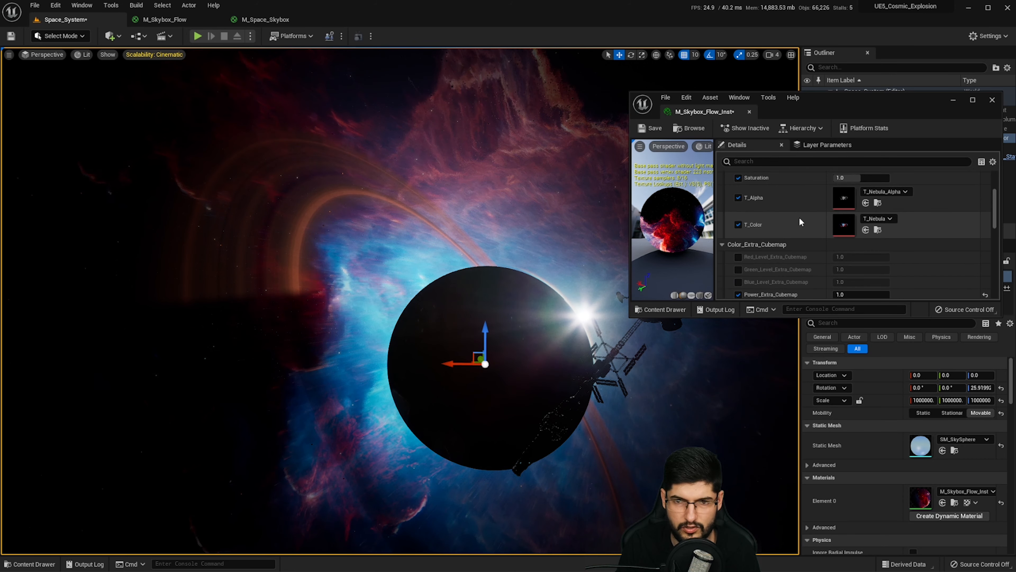
{"action": "scroll", "coordinate": [799, 217], "scroll_direction": "up", "scroll_amount": 5}
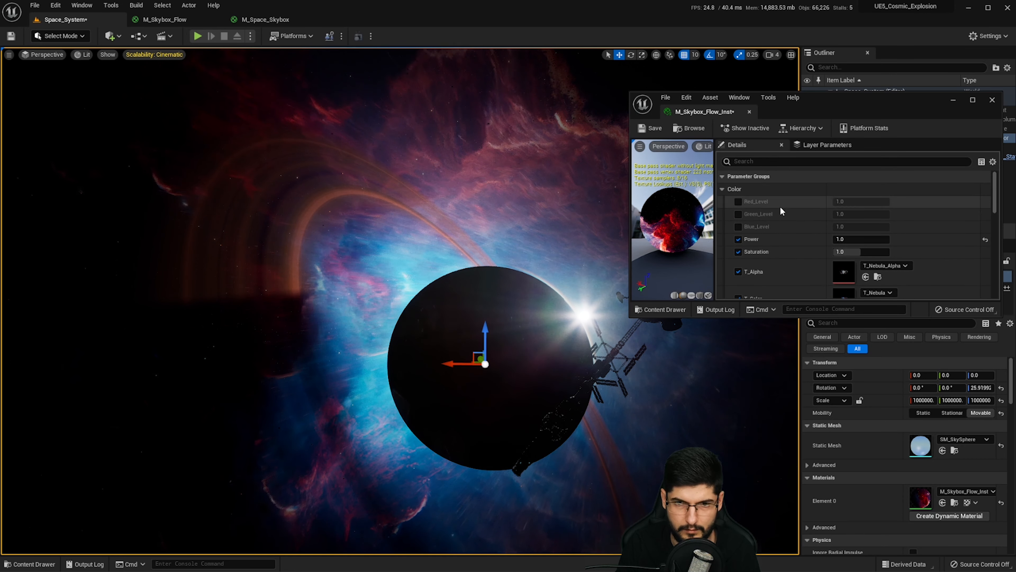
{"action": "scroll", "coordinate": [789, 216], "scroll_direction": "down", "scroll_amount": 8}
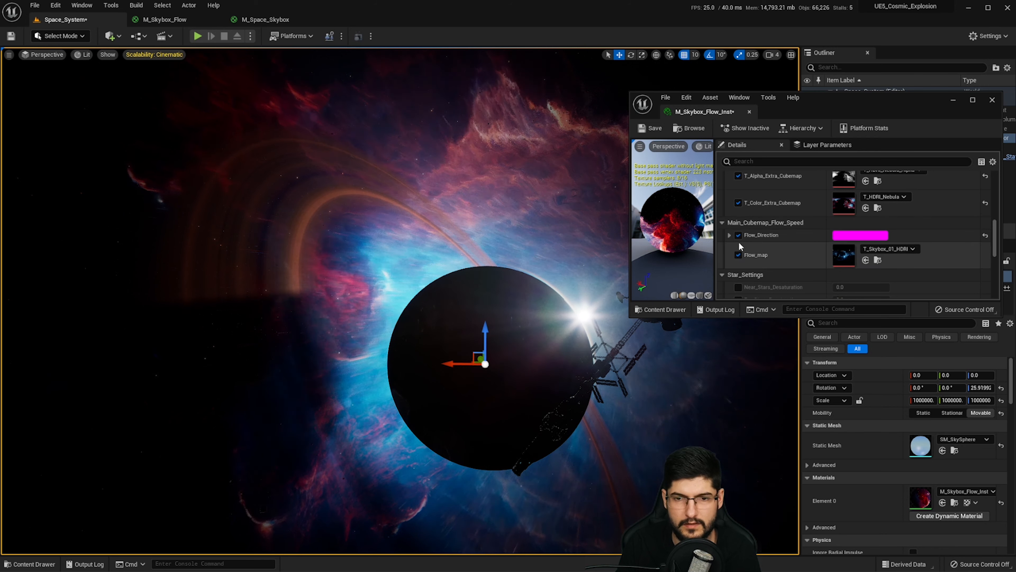
{"action": "left_click", "coordinate": [729, 235]}
{"action": "scroll", "coordinate": [778, 260], "scroll_direction": "down", "scroll_amount": 1}
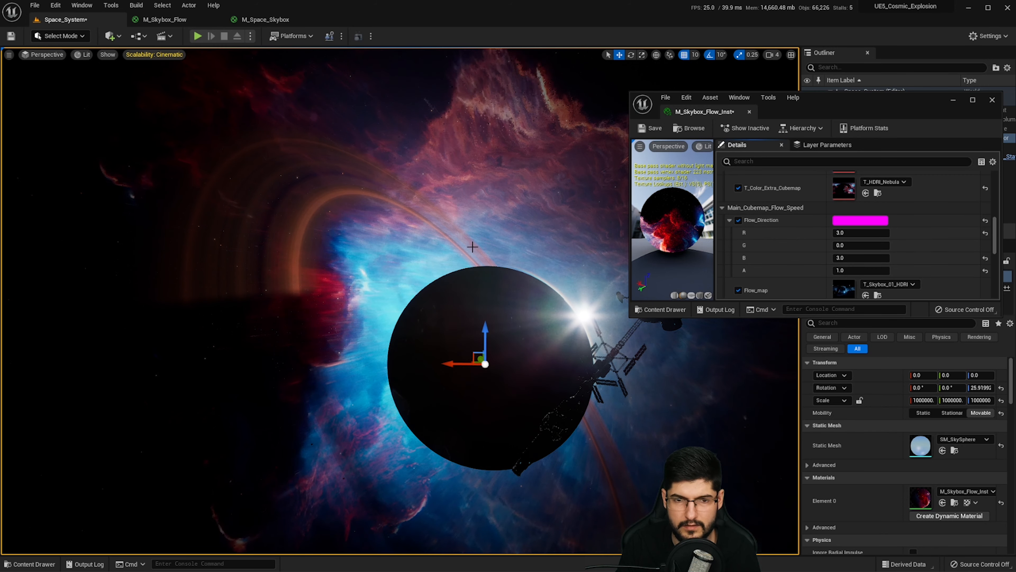
- Set the R and B channels of Flow_Direction to 0 to stop the nebula flow
{"action": "right_click_drag", "start_coordinate": [473, 247], "coordinate": [515, 255]}
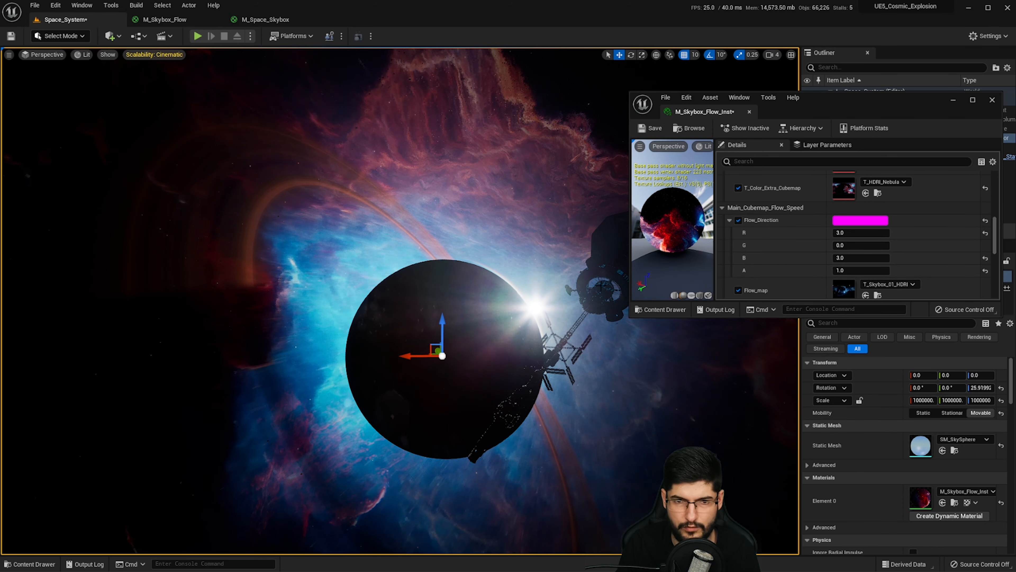
{"action": "left_click", "coordinate": [856, 233]}
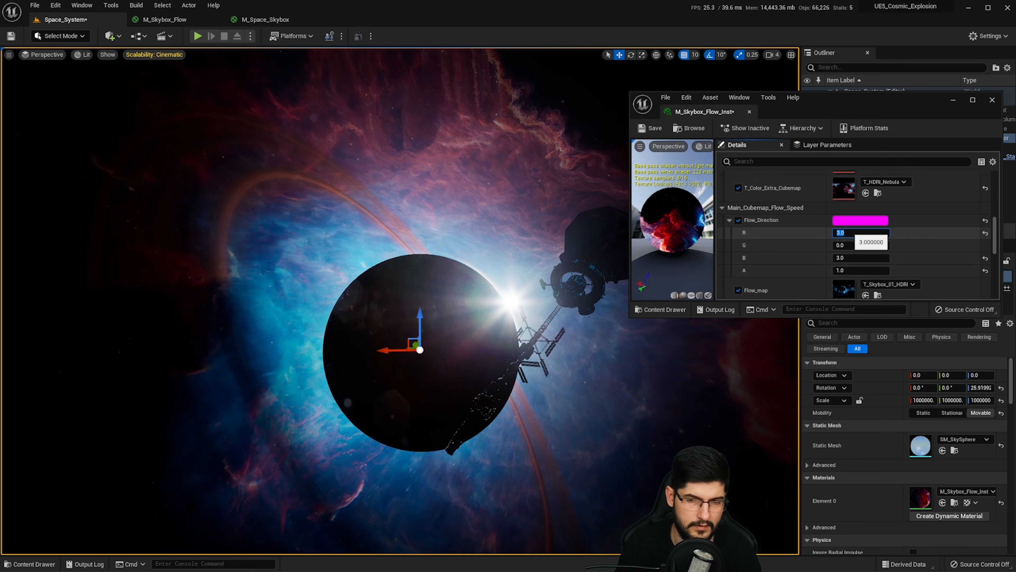
{"action": "type", "text": "0"}
{"action": "left_click", "coordinate": [850, 257]}
{"action": "type", "text": "0"}
{"action": "mouse_move", "coordinate": [514, 147]}
{"action": "right_mouse_down"}
{"action": "mouse_move", "coordinate": [460, 131]}
{"action": "mouse_move", "coordinate": [514, 147]}
{"action": "right_mouse_up"}
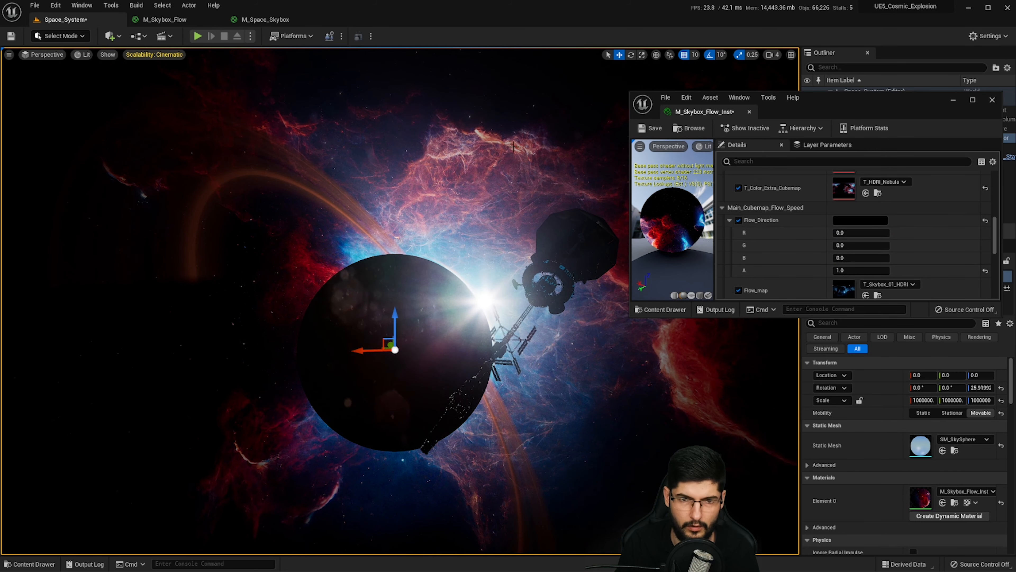
- Set the R and B channels of Flow_Direction to 1 and check the flow around the planet
{"action": "left_click", "coordinate": [856, 232]}
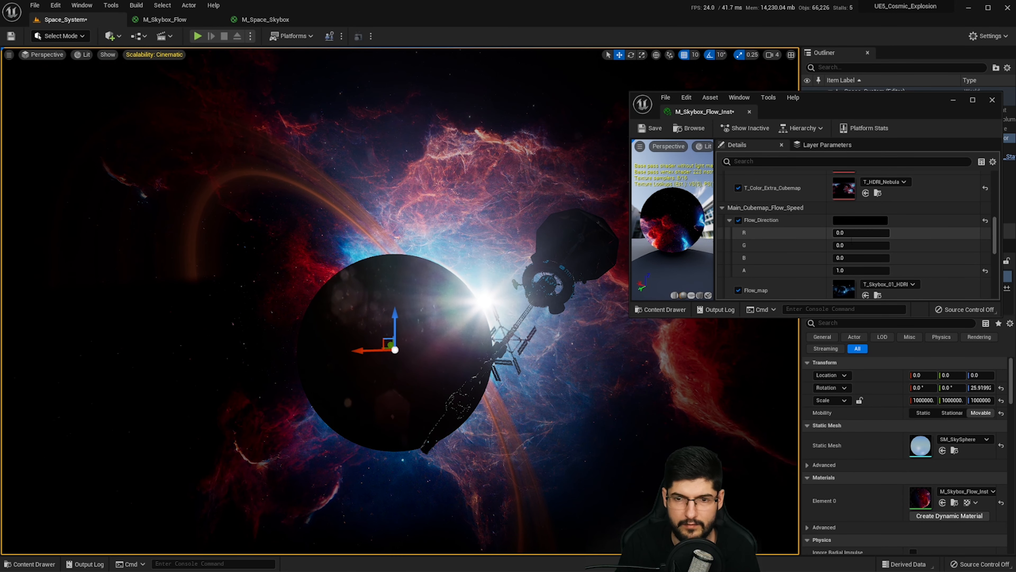
{"action": "type", "text": "1"}
{"action": "right_click_drag", "start_coordinate": [580, 240], "coordinate": [561, 196]}
{"action": "right_click_drag", "start_coordinate": [480, 340], "coordinate": [507, 319]}
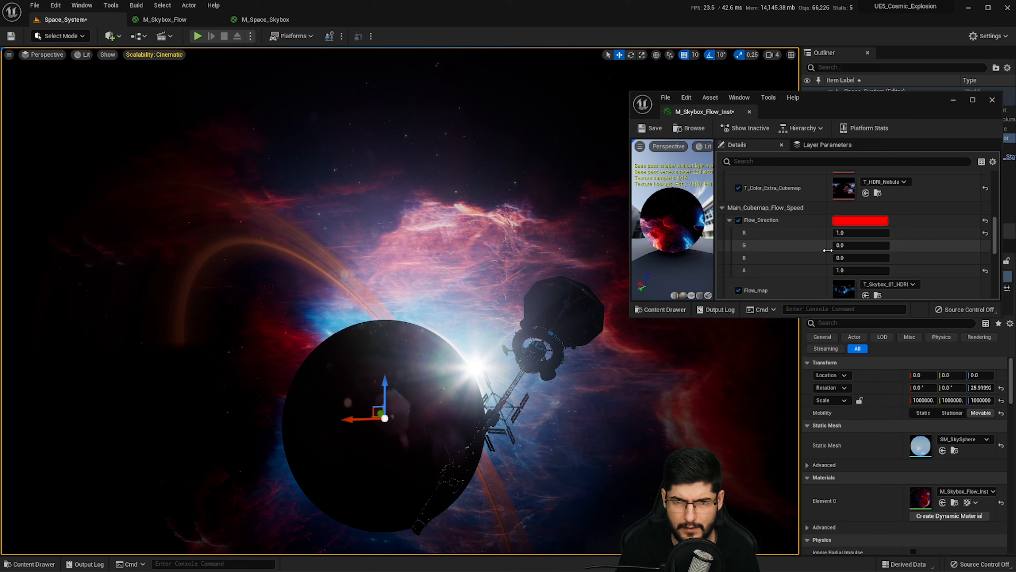
{"action": "left_click", "coordinate": [848, 259]}
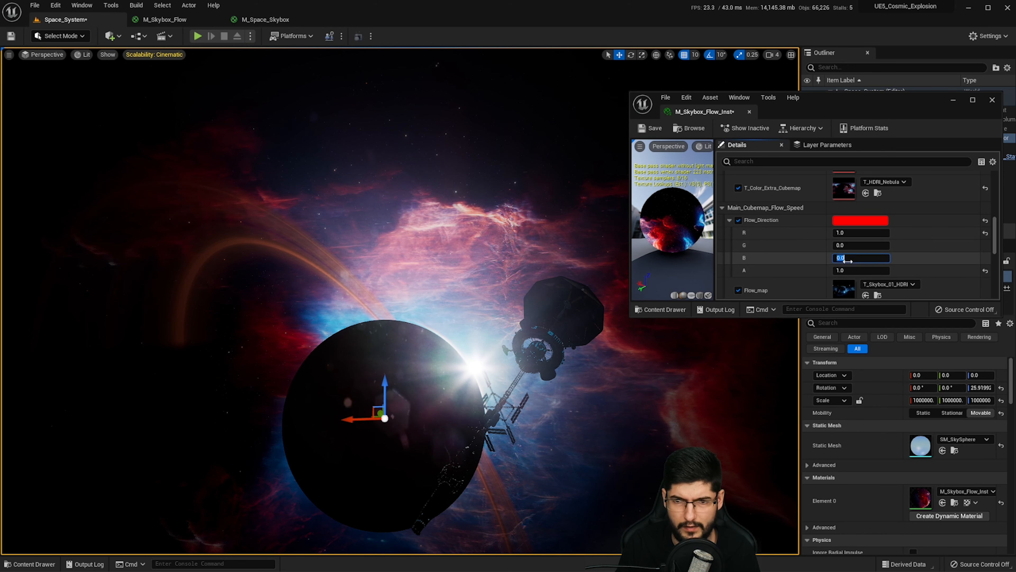
{"action": "key", "text": "Return"}
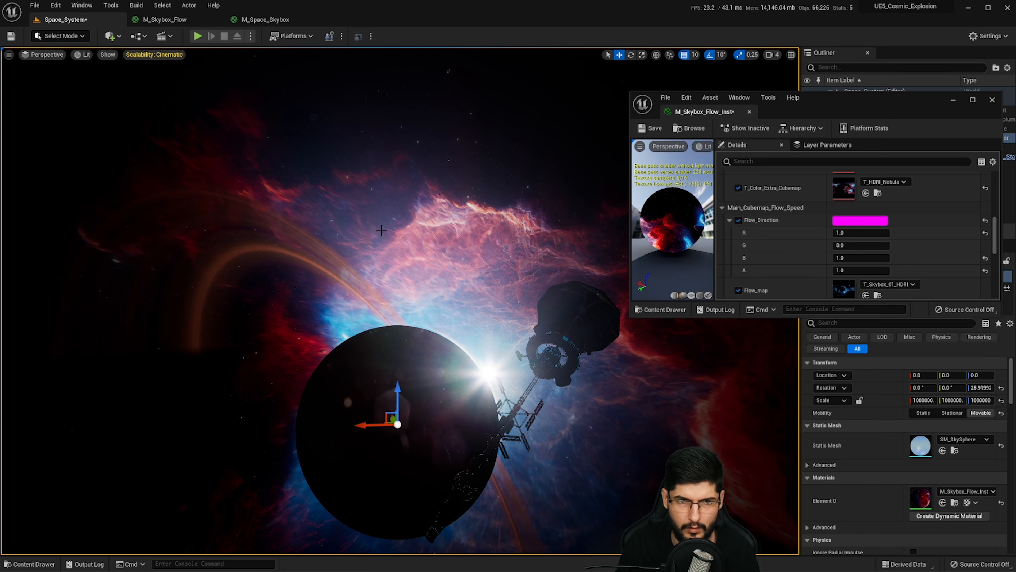
{"action": "right_click_drag", "start_coordinate": [429, 271], "coordinate": [492, 266]}
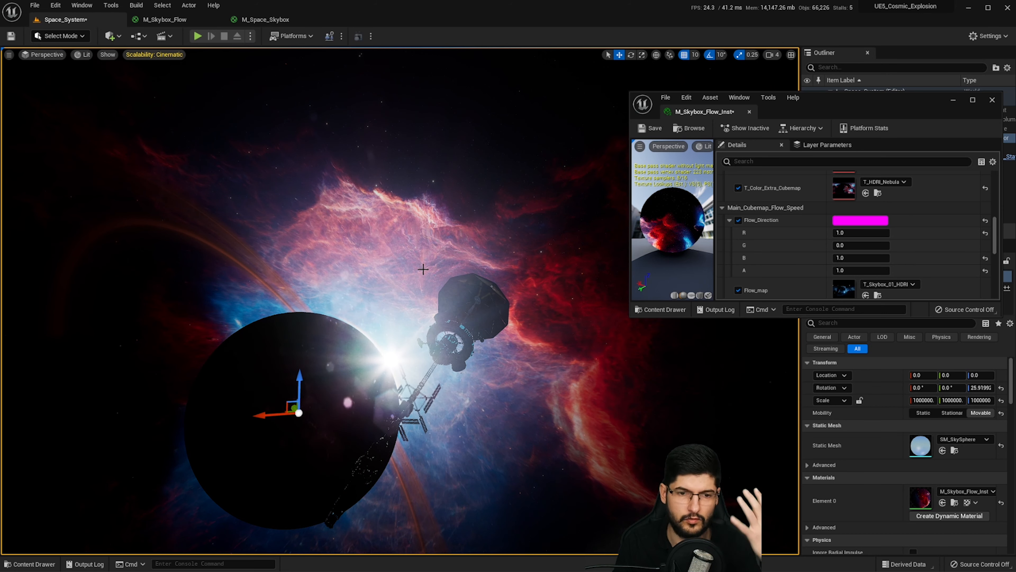
- Set the B and R channels of Flow_Direction to 5 and check the nebula flow around the planet
{"action": "left_click", "coordinate": [861, 258]}
{"action": "type", "text": "5"}
{"action": "left_click", "coordinate": [864, 245]}
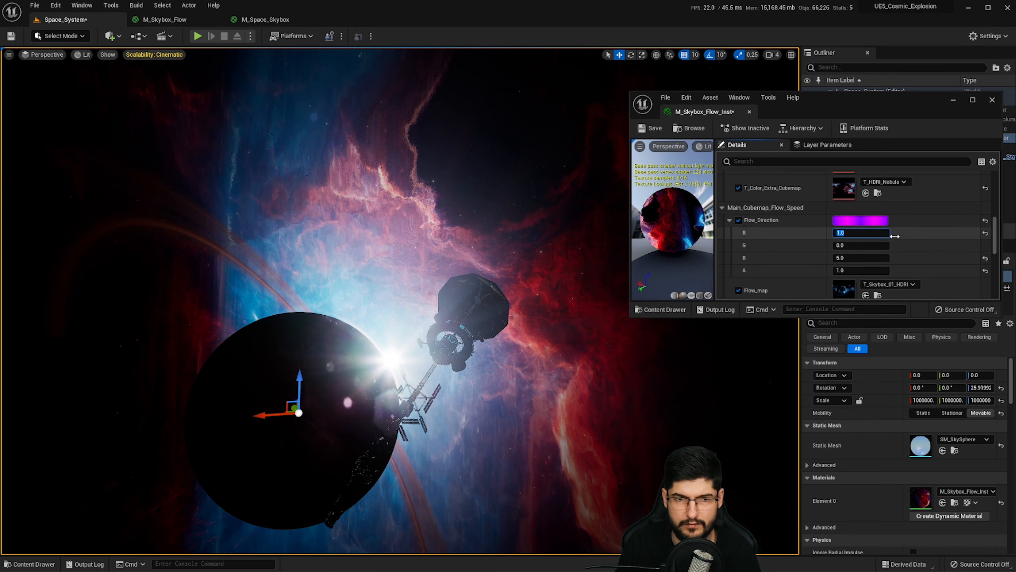
{"action": "type", "text": "5"}
{"action": "key", "text": "Return"}
{"action": "right_click_drag", "start_coordinate": [461, 264], "coordinate": [510, 221]}
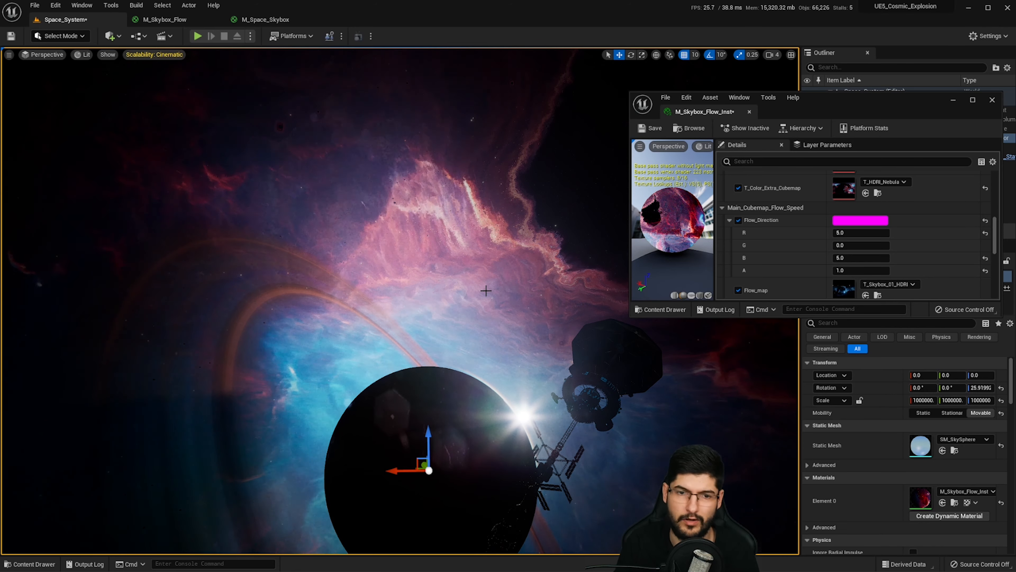
- Set the R and B channels of Flow_Direction to 2
{"action": "left_click", "coordinate": [854, 233]}
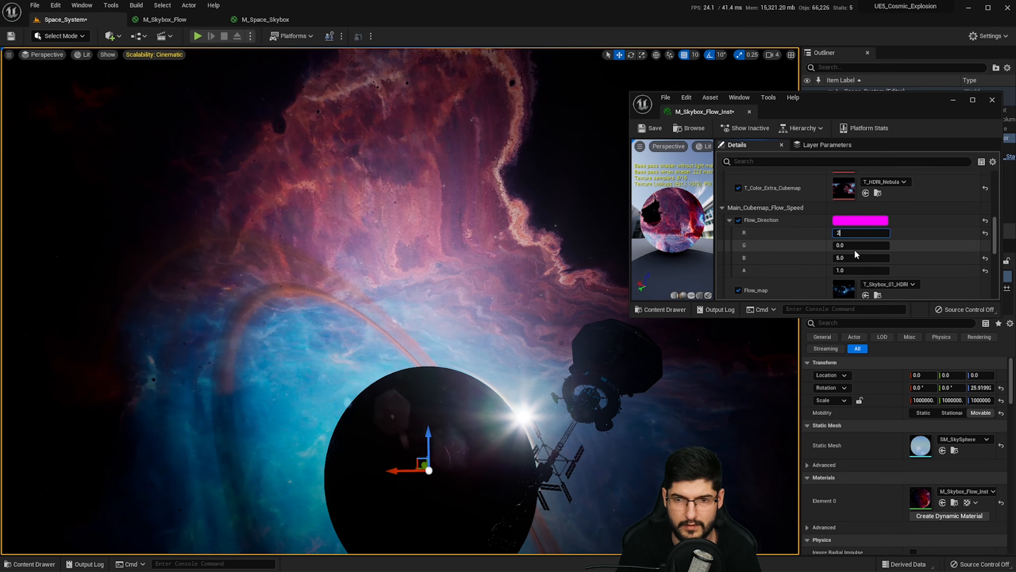
{"action": "type", "text": "2"}
{"action": "left_click", "coordinate": [856, 258]}
{"action": "type", "text": "2"}
{"action": "key", "text": "Return"}
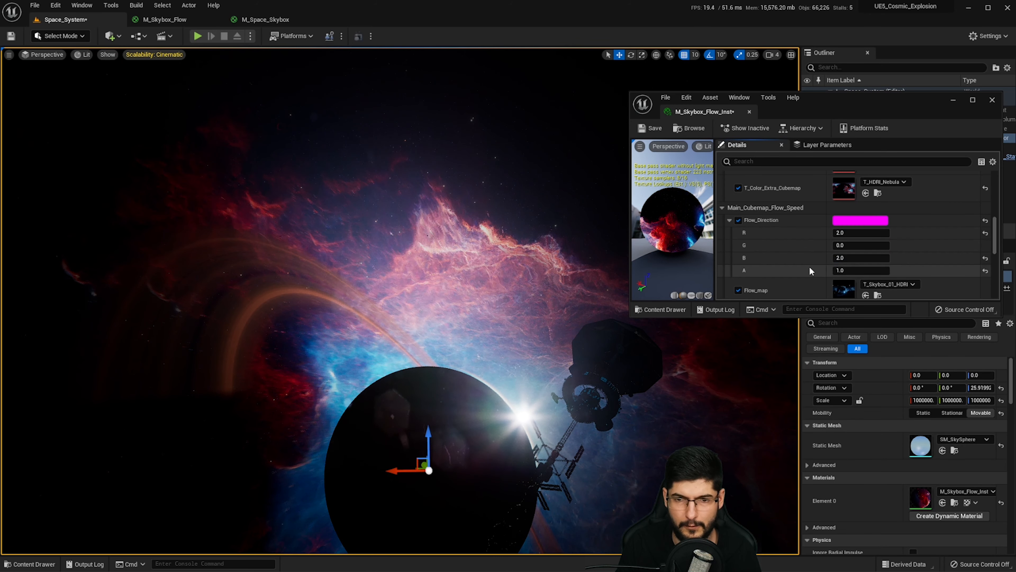
- Inspect the Flow_map node in the Flowmap_Setup group of the M_Skybox_Flow graph and open the T_Skybox_01_HDRI texture assigned to Flow_map
{"action": "scroll", "coordinate": [812, 256], "scroll_direction": "down", "scroll_amount": 3}
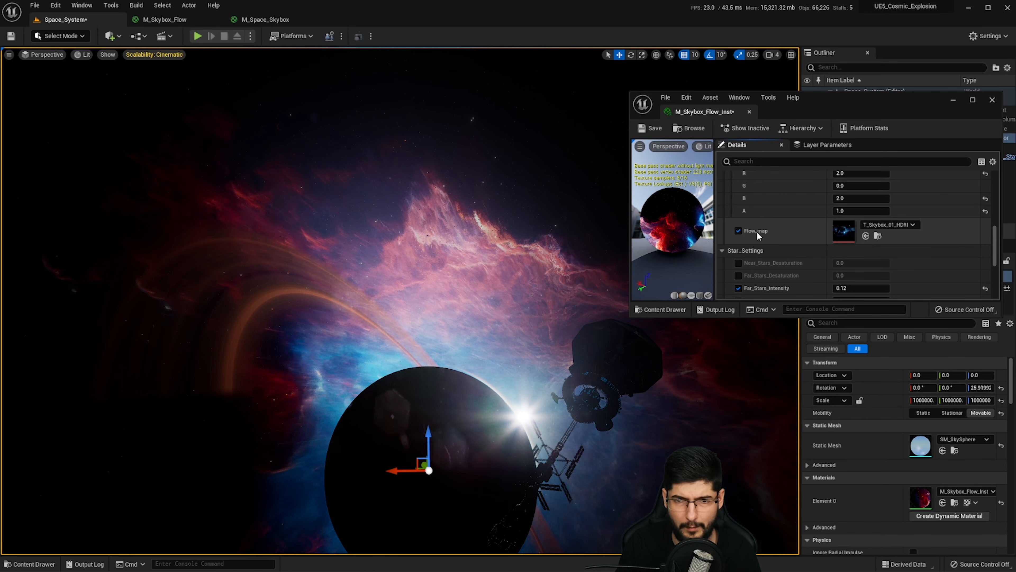
{"action": "scroll", "coordinate": [756, 232], "scroll_direction": "down", "scroll_amount": 1}
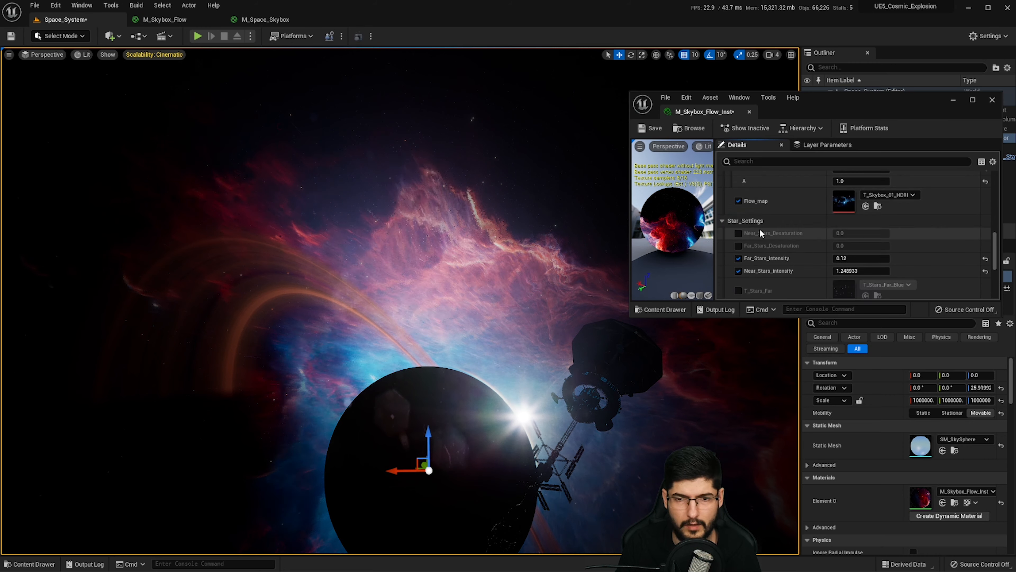
{"action": "left_click", "coordinate": [164, 19]}
{"action": "right_click_drag", "start_coordinate": [435, 214], "coordinate": [521, 291]}
{"action": "left_click_drag", "start_coordinate": [815, 106], "coordinate": [882, 114]}
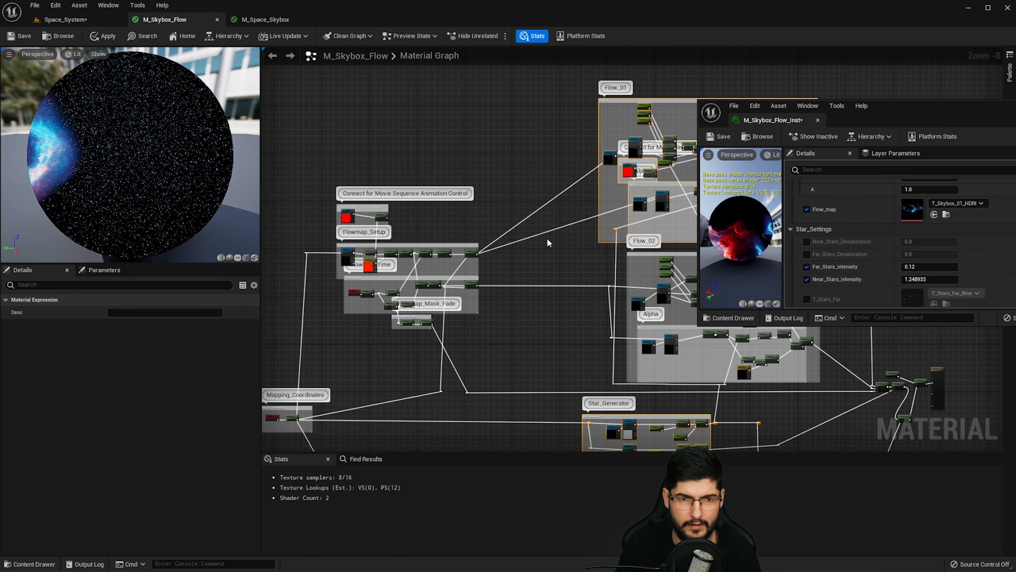
{"action": "scroll", "coordinate": [498, 224], "scroll_direction": "up", "scroll_amount": 6}
{"action": "scroll", "coordinate": [497, 225], "scroll_direction": "down", "scroll_amount": 3}
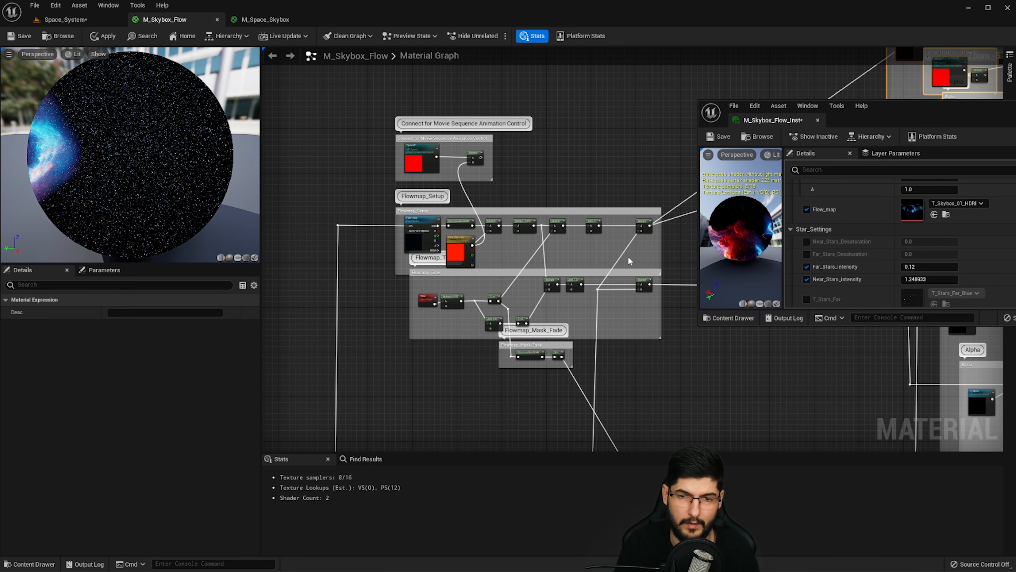
{"action": "scroll", "coordinate": [551, 253], "scroll_direction": "up", "scroll_amount": 2}
{"action": "mouse_move", "coordinate": [354, 201]}
{"action": "right_mouse_down"}
{"action": "mouse_move", "coordinate": [428, 205]}
{"action": "mouse_move", "coordinate": [361, 185]}
{"action": "right_mouse_up"}
{"action": "left_click", "coordinate": [361, 185]}
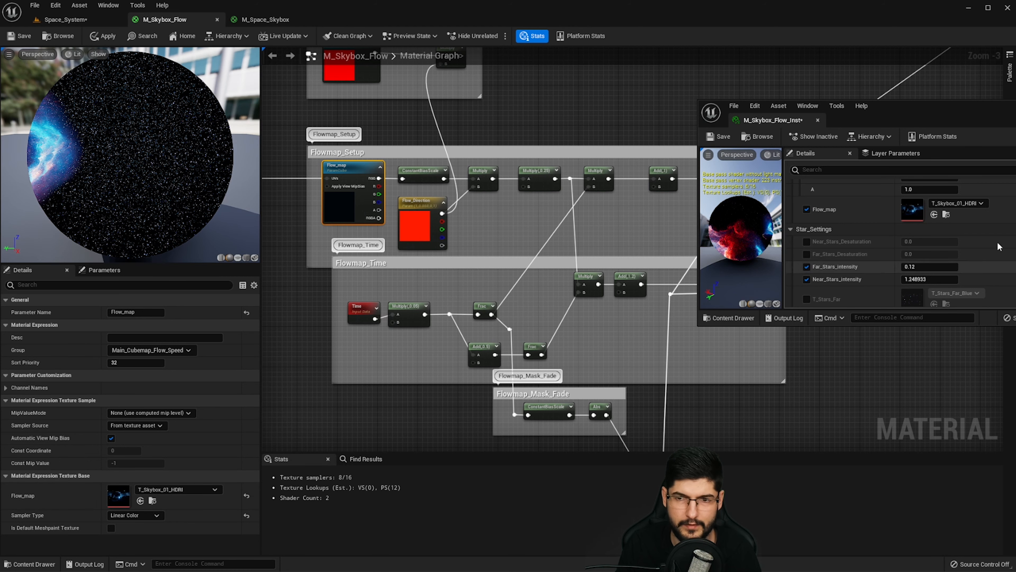
{"action": "double_click", "coordinate": [911, 209]}
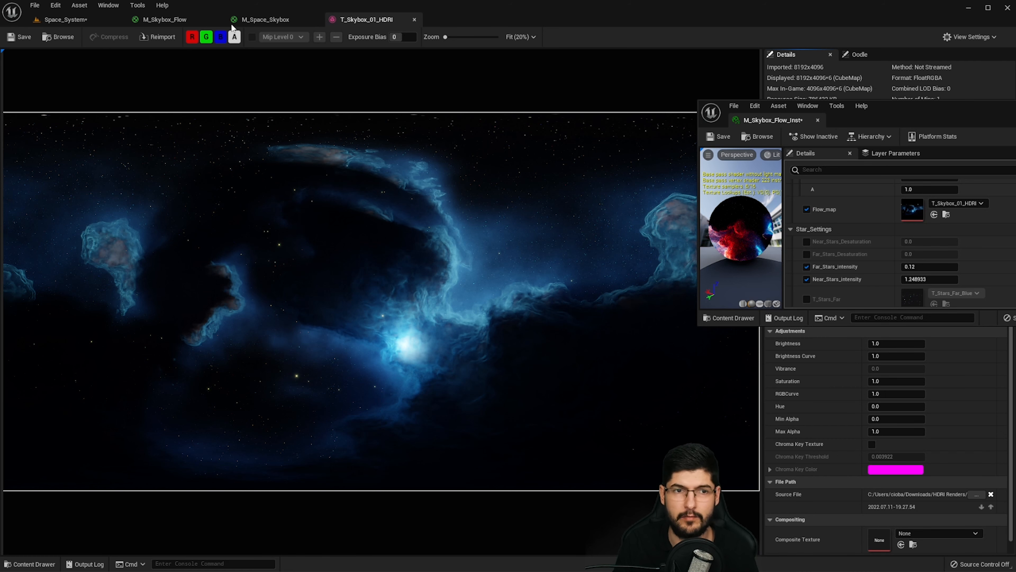
- Return to the Space_System level, try T_Nebula as the Flow_map texture and check the sky distortion
{"action": "left_click", "coordinate": [195, 24]}
{"action": "left_click", "coordinate": [76, 22]}
{"action": "right_click_drag", "start_coordinate": [320, 134], "coordinate": [292, 170]}
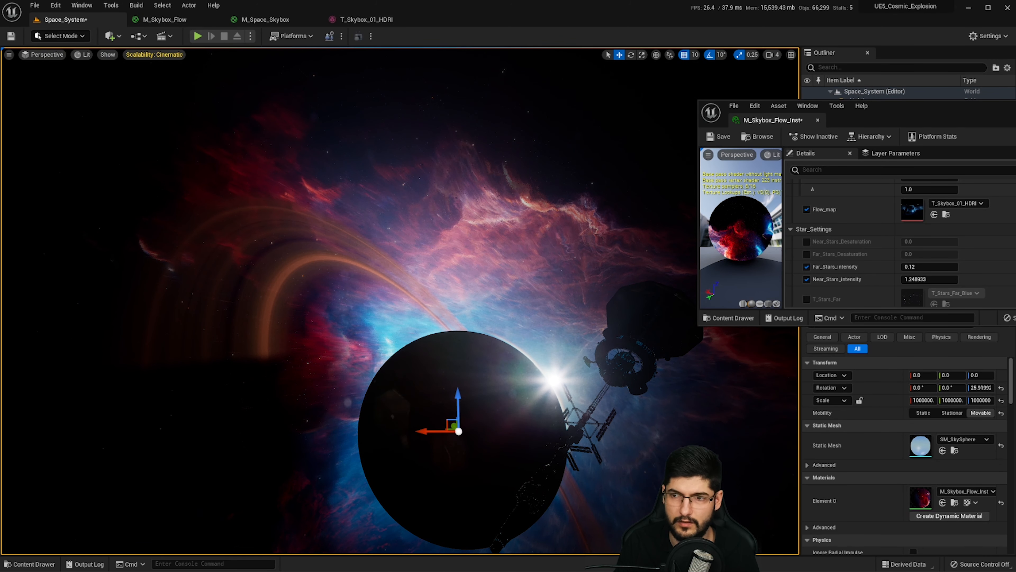
{"action": "left_click_drag", "start_coordinate": [1015, 185], "coordinate": [913, 210]}
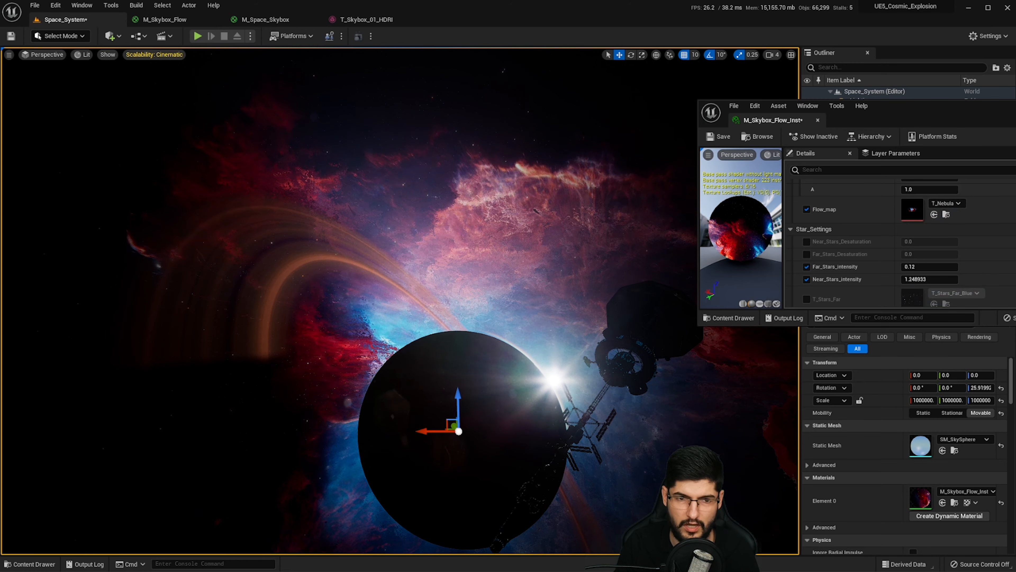
{"action": "right_click_drag", "start_coordinate": [521, 224], "coordinate": [582, 274]}
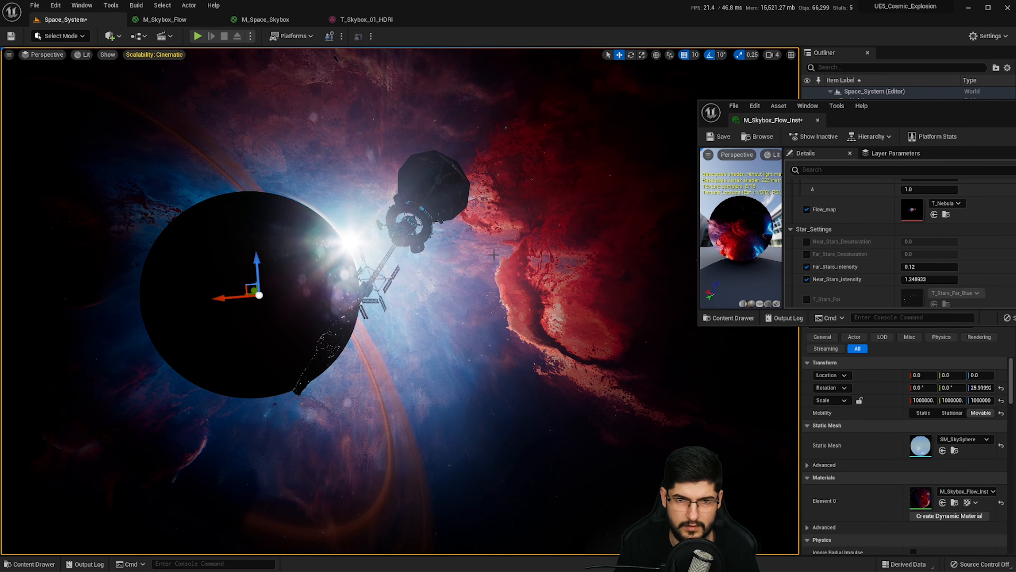
- Try T_Nebula_Alpha as the Flow_map texture and look over the nebula around the planet and station
{"action": "right_click_drag", "start_coordinate": [583, 275], "coordinate": [536, 236]}
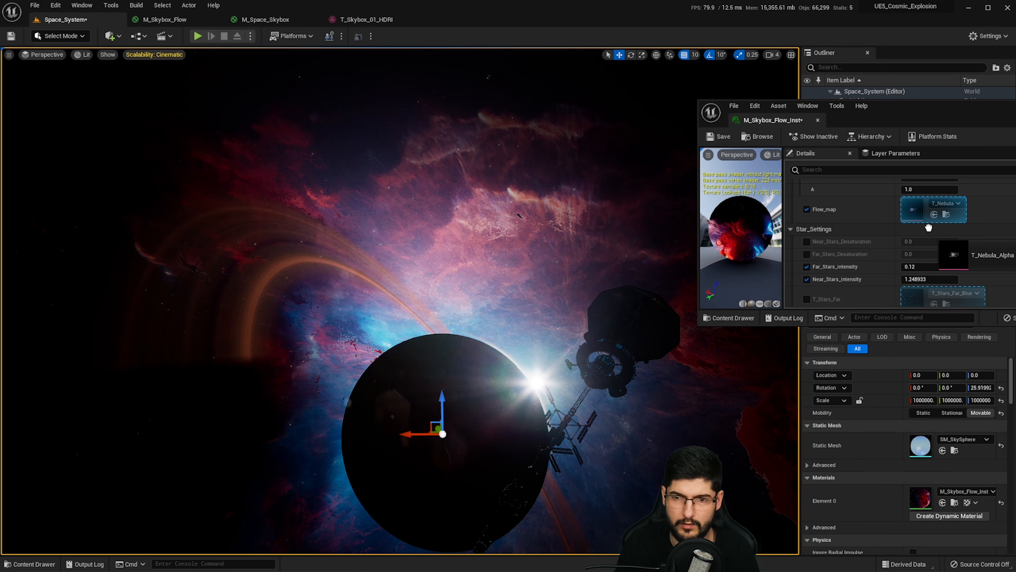
{"action": "left_click_drag", "start_coordinate": [929, 227], "coordinate": [908, 208]}
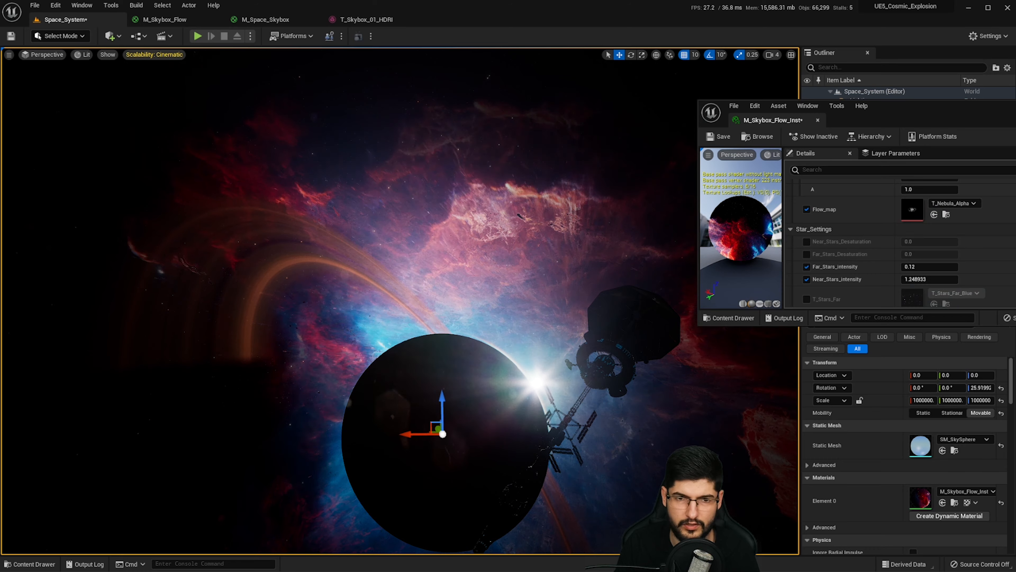
{"action": "right_click_drag", "start_coordinate": [561, 256], "coordinate": [601, 265]}
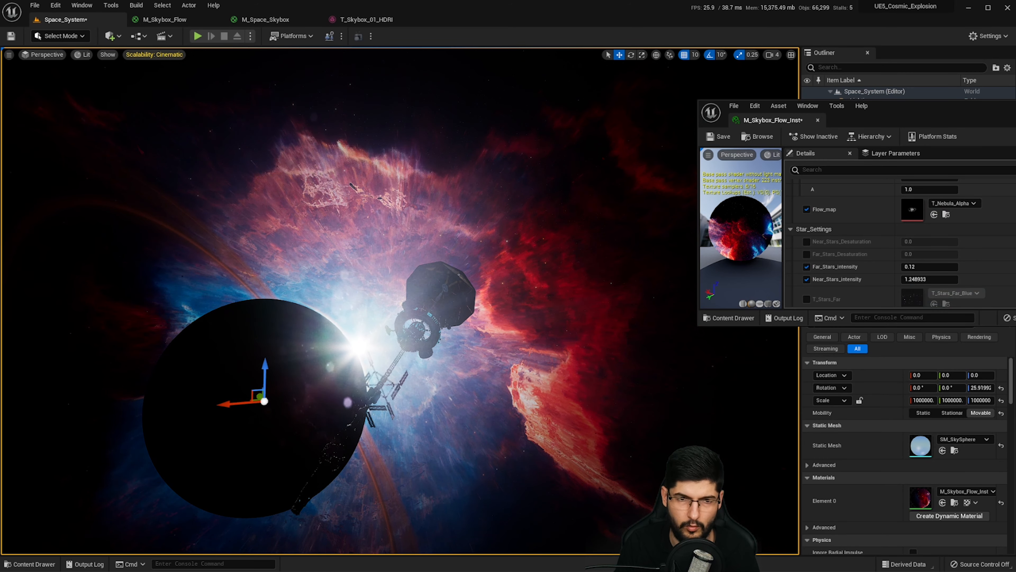
{"action": "right_click_drag", "start_coordinate": [403, 168], "coordinate": [364, 159]}
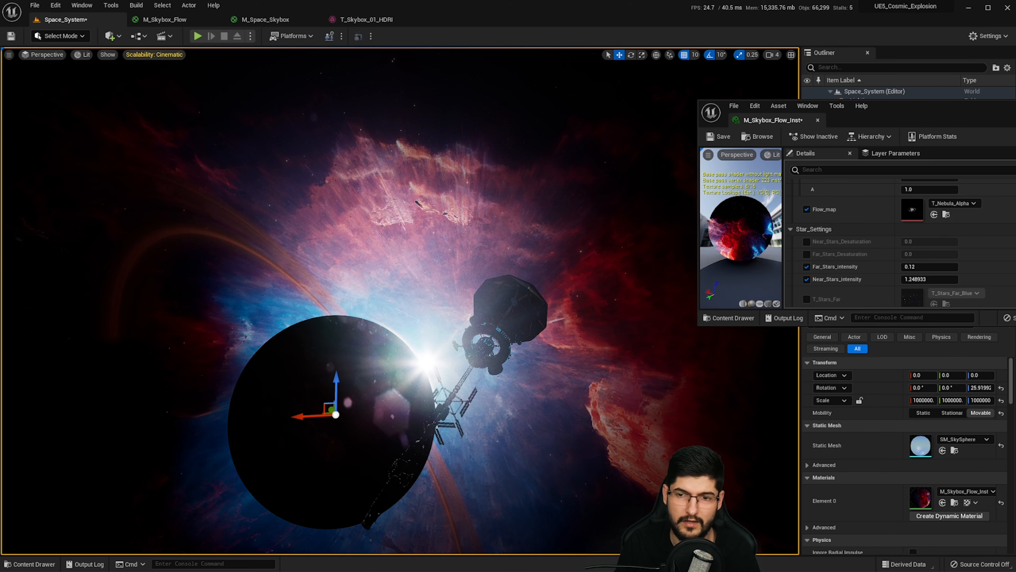
- Try T_HDRI_Nebula_Alpha and T_HDRI_Nebula as the Flow_map texture, comparing the nebula flow for each
{"action": "left_click_drag", "start_coordinate": [1015, 236], "coordinate": [903, 214]}
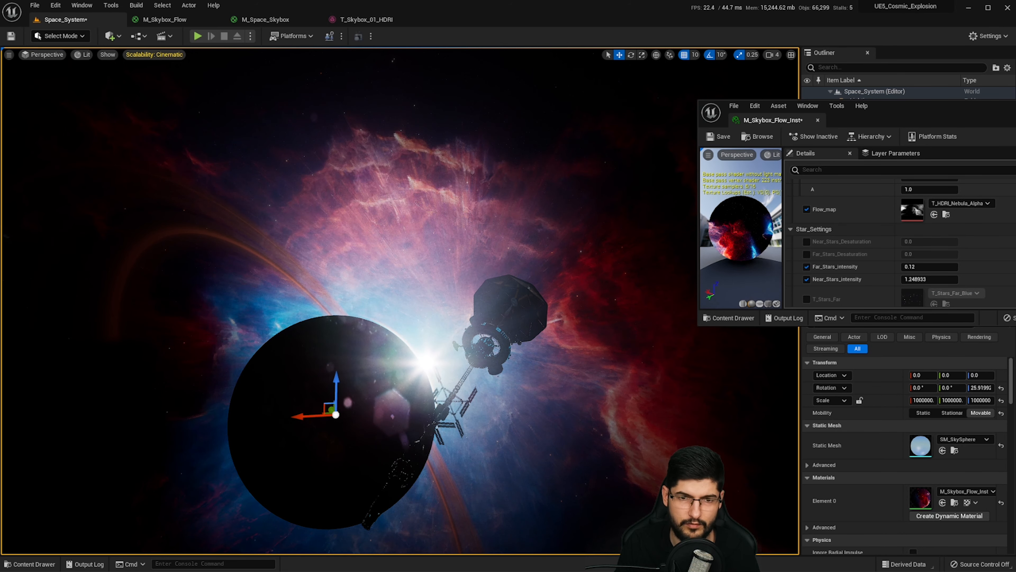
{"action": "mouse_move", "coordinate": [340, 409]}
{"action": "right_mouse_down"}
{"action": "mouse_move", "coordinate": [301, 399]}
{"action": "mouse_move", "coordinate": [372, 405]}
{"action": "mouse_move", "coordinate": [252, 412]}
{"action": "mouse_move", "coordinate": [338, 425]}
{"action": "right_mouse_up"}
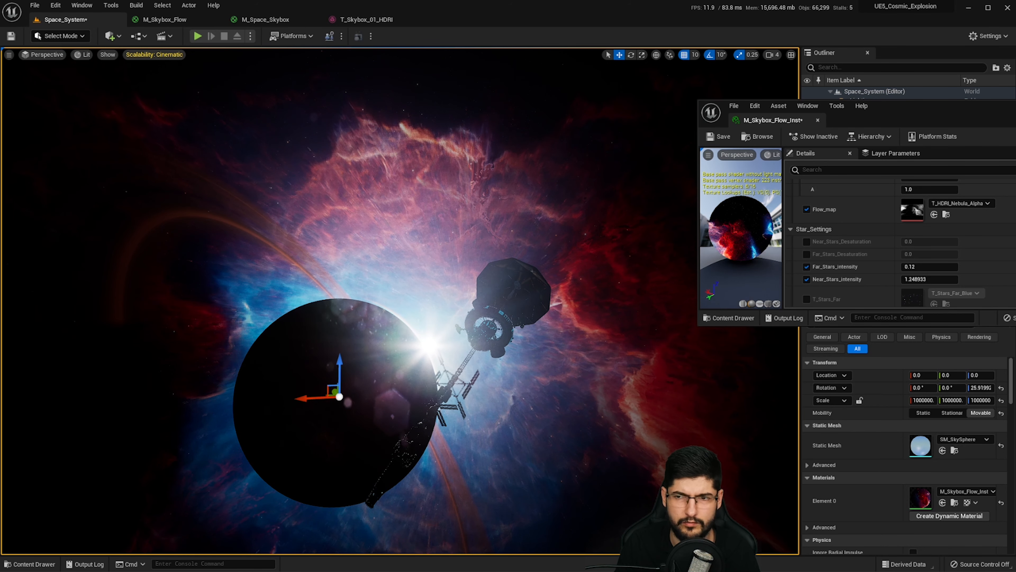
{"action": "left_click_drag", "start_coordinate": [1015, 232], "coordinate": [911, 215]}
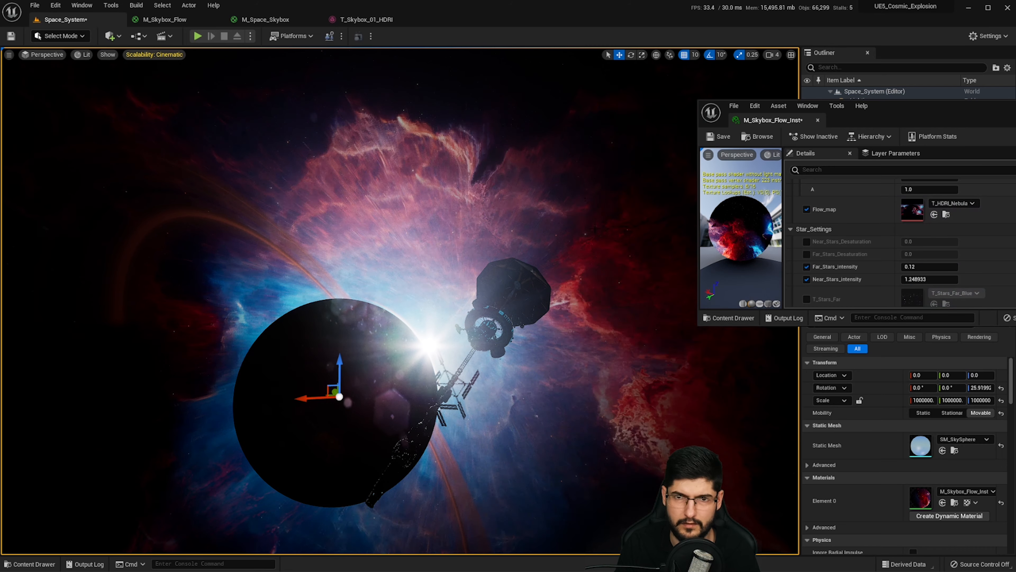
{"action": "right_click_drag", "start_coordinate": [522, 293], "coordinate": [628, 296]}
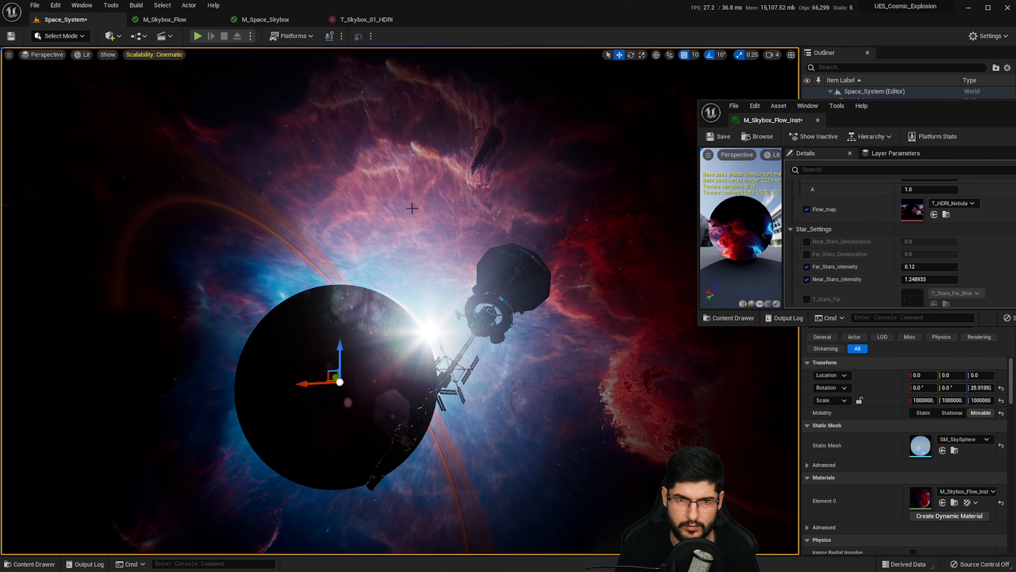
{"action": "right_click_drag", "start_coordinate": [522, 293], "coordinate": [511, 320]}
{"action": "right_click_drag", "start_coordinate": [544, 324], "coordinate": [558, 353]}
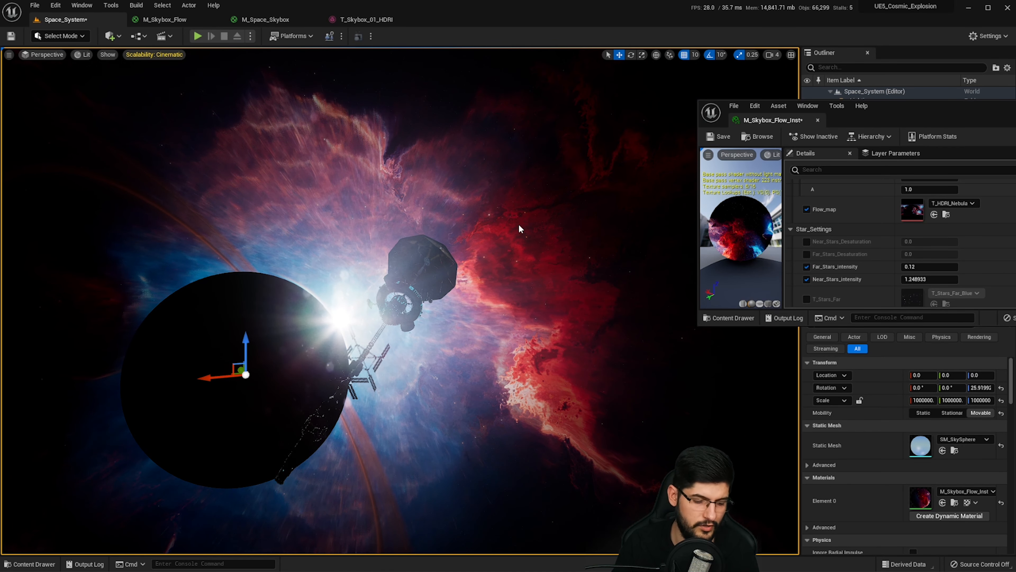
- Search the computer for "flow map" and close the search
{"action": "key", "text": "super"}
{"action": "type", "text": "flow"}
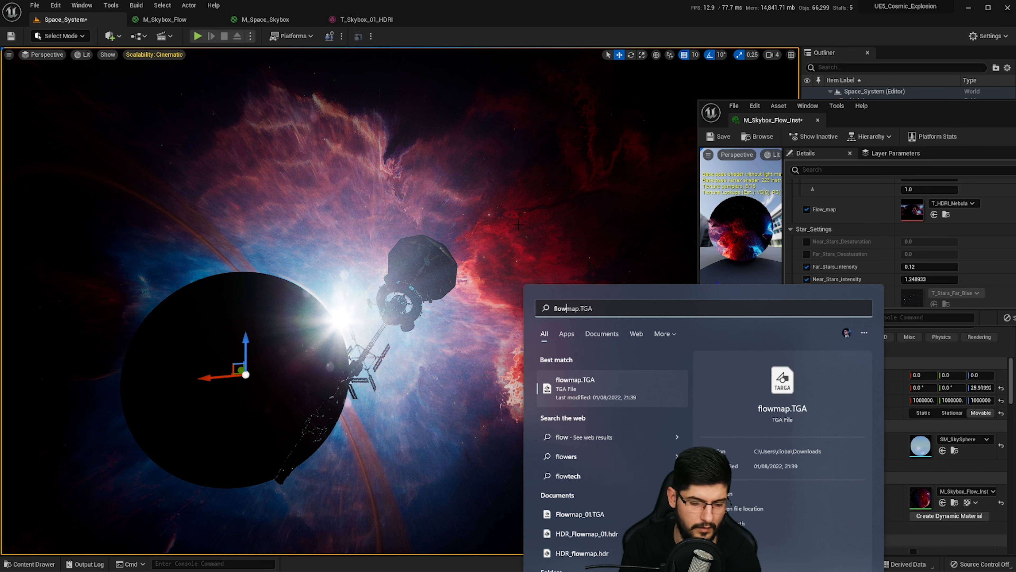
{"action": "type", "text": " map"}
{"action": "key", "text": "Escape"}
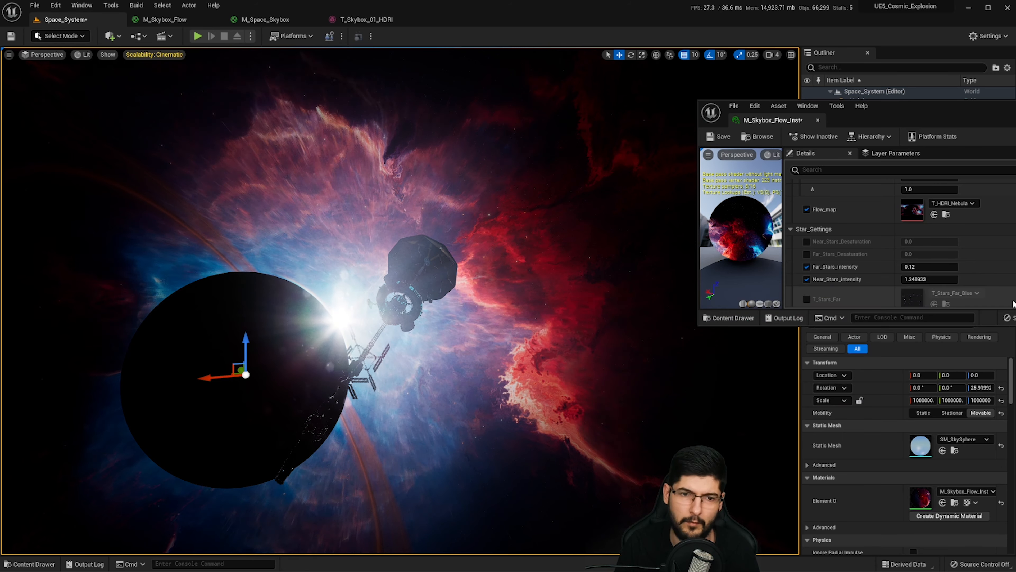
- Assign T_Skybox_01_HDRI as the Flow_map texture again and review the Star_Settings and extra cubemap parameters
{"action": "right_click_drag", "start_coordinate": [676, 296], "coordinate": [781, 288]}
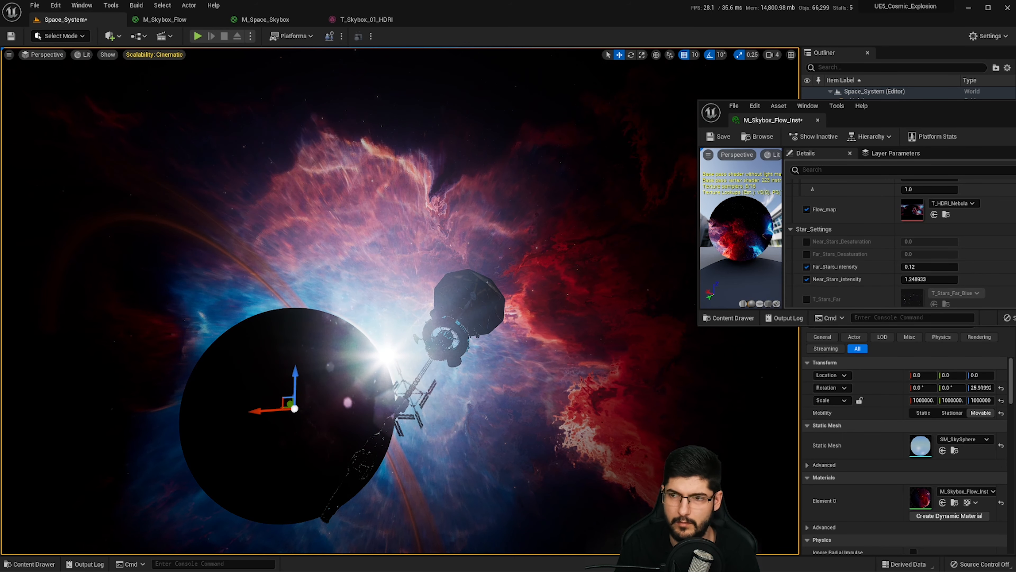
{"action": "left_click_drag", "start_coordinate": [850, 240], "coordinate": [911, 219]}
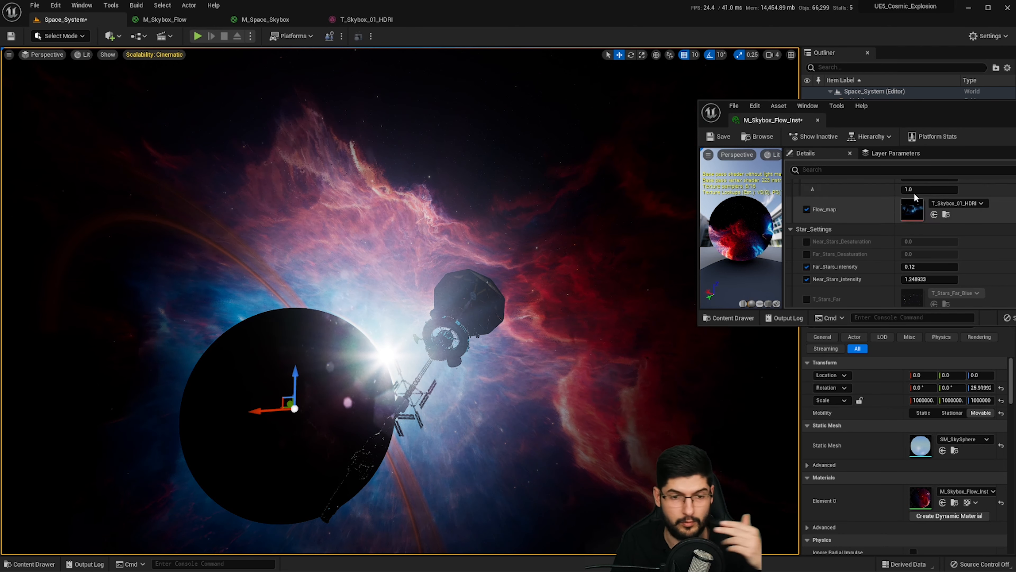
{"action": "scroll", "coordinate": [892, 218], "scroll_direction": "down", "scroll_amount": 2}
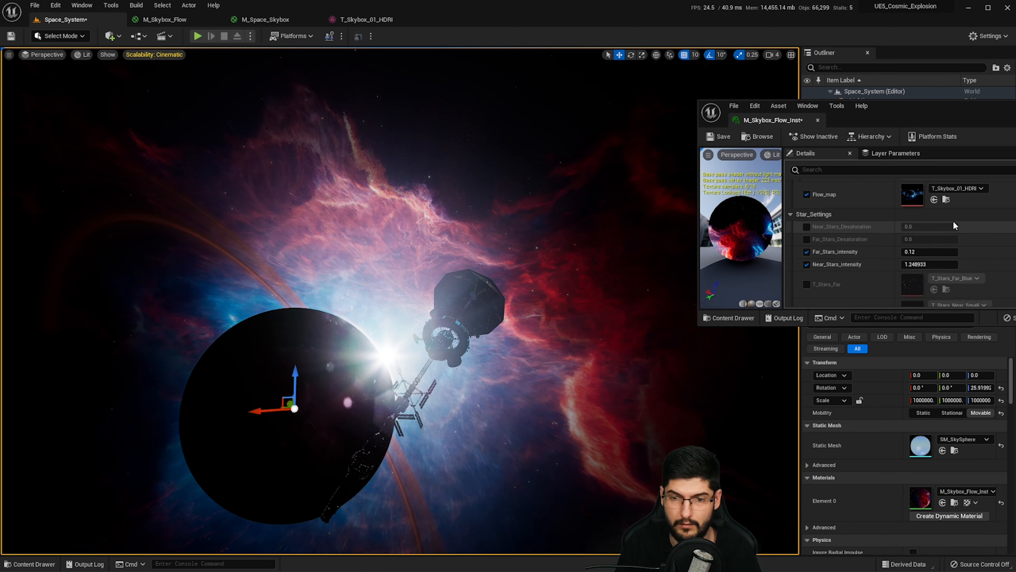
{"action": "scroll", "coordinate": [895, 239], "scroll_direction": "down", "scroll_amount": 2}
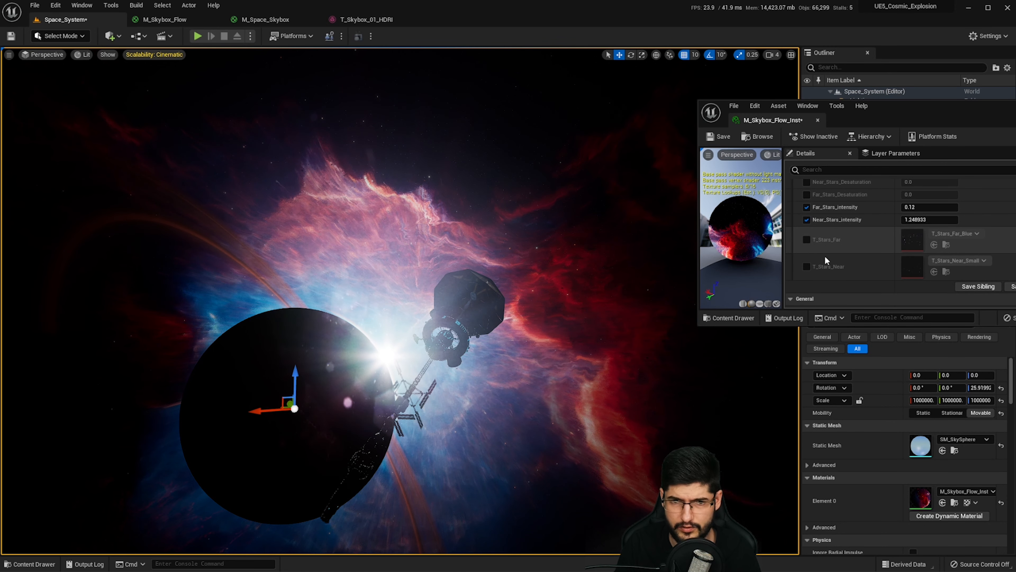
{"action": "right_click_drag", "start_coordinate": [532, 272], "coordinate": [656, 244]}
{"action": "scroll", "coordinate": [864, 241], "scroll_direction": "up", "scroll_amount": 10}
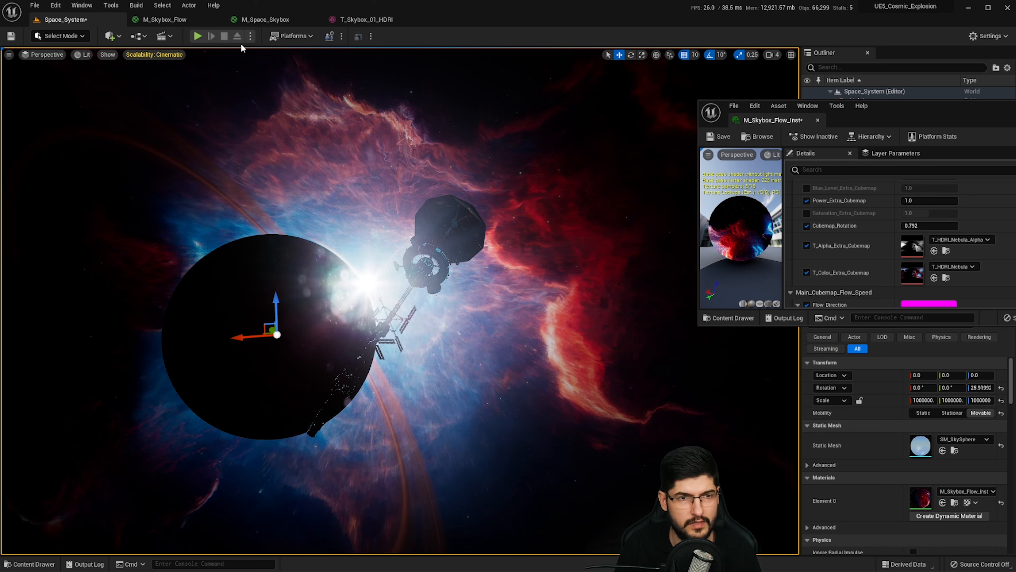
- In the M_Space_Skybox material graph, move the T_Alpha node out of the Color_HDRI group to beside the HDRI_Alpha group
{"action": "left_click", "coordinate": [242, 24]}
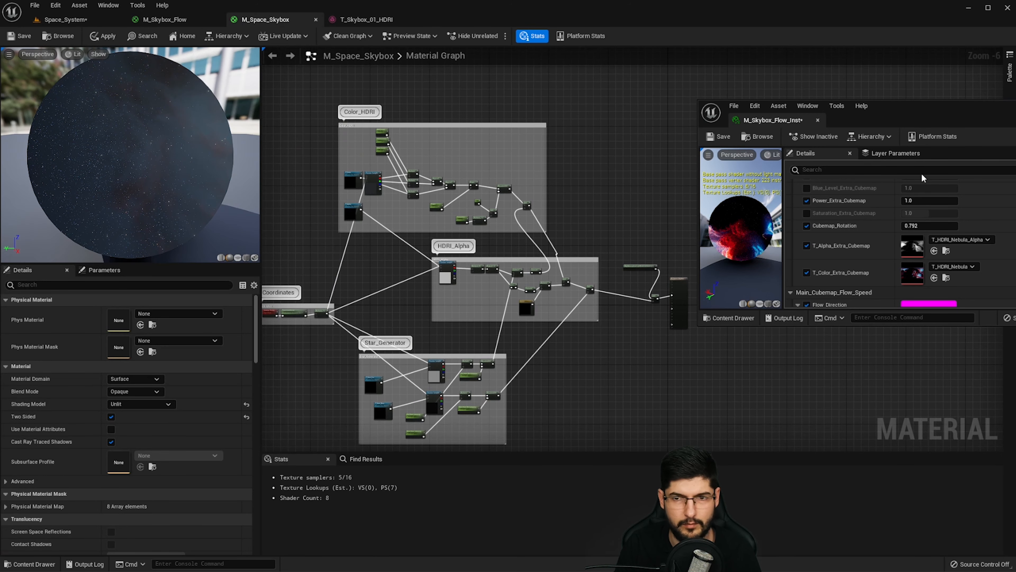
{"action": "right_click_drag", "start_coordinate": [527, 233], "coordinate": [838, 293]}
{"action": "scroll", "coordinate": [683, 219], "scroll_direction": "up", "scroll_amount": 4}
{"action": "scroll", "coordinate": [838, 293], "scroll_direction": "down", "scroll_amount": 3}
{"action": "right_click_drag", "start_coordinate": [695, 307], "coordinate": [861, 218]}
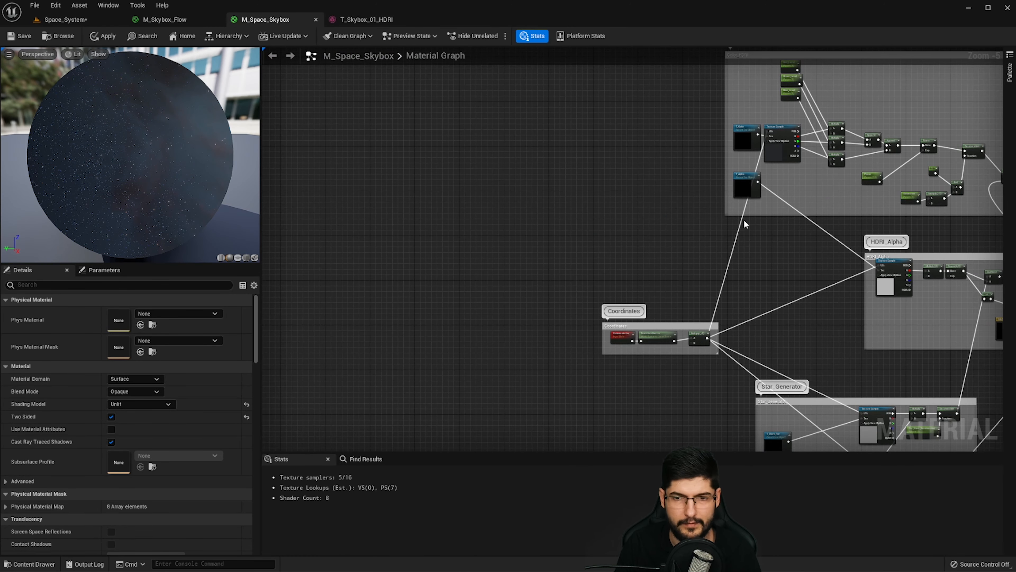
{"action": "right_click_drag", "start_coordinate": [743, 219], "coordinate": [629, 210]}
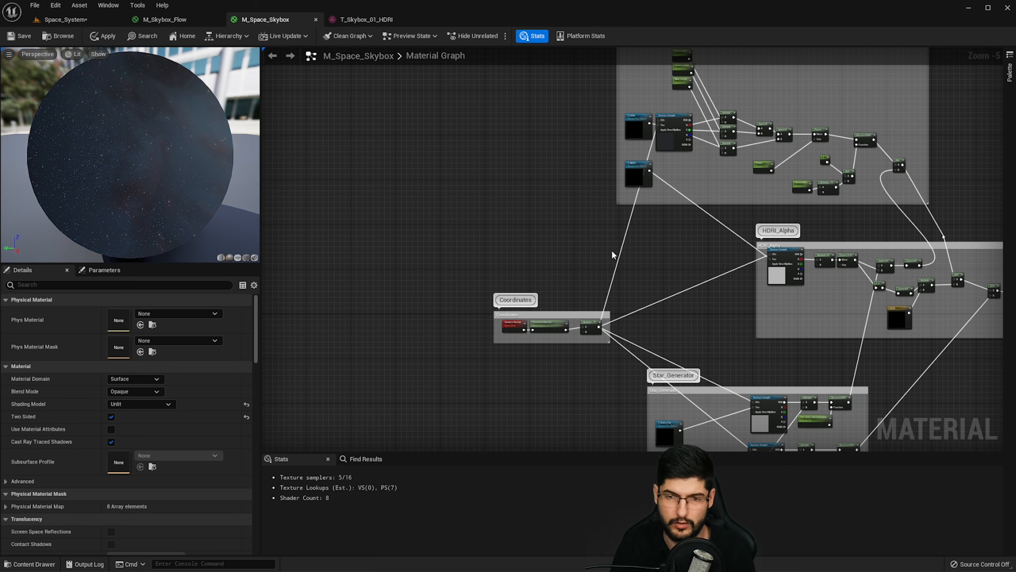
{"action": "left_click_drag", "start_coordinate": [648, 176], "coordinate": [708, 247]}
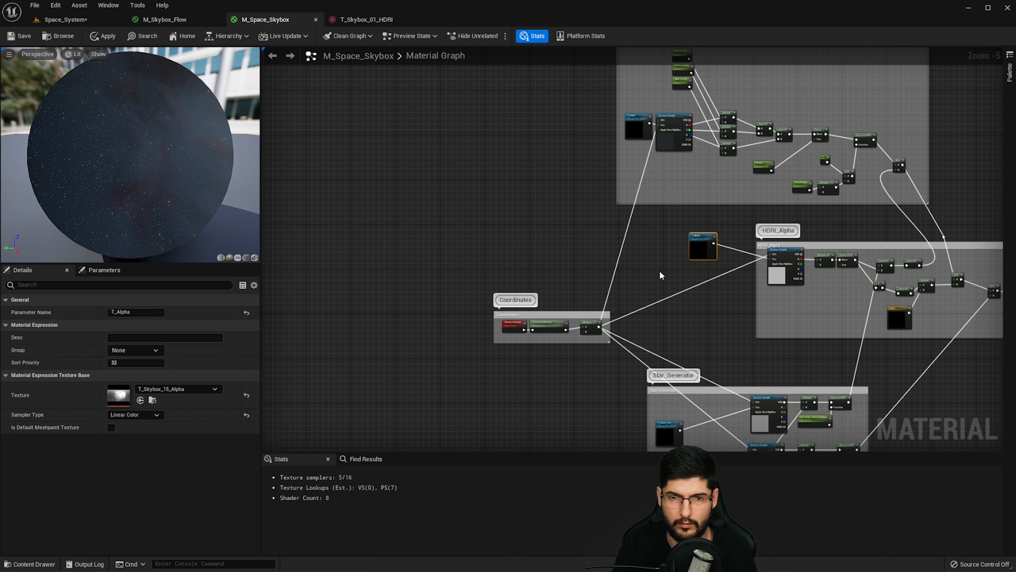
{"action": "right_click_drag", "start_coordinate": [689, 215], "coordinate": [677, 257]}
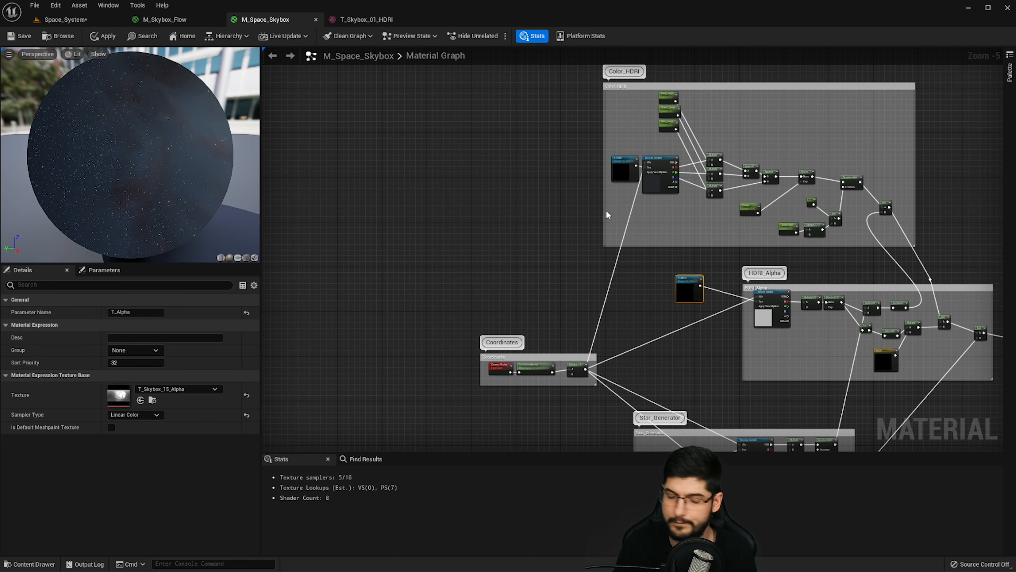
- Examine the Camera Vector, TransformVector and Multiply nodes in the Coordinates group
{"action": "scroll", "coordinate": [513, 342], "scroll_direction": "up", "scroll_amount": 5}
{"action": "right_click_drag", "start_coordinate": [513, 342], "coordinate": [502, 202]}
{"action": "right_click_drag", "start_coordinate": [625, 221], "coordinate": [521, 252]}
{"action": "scroll", "coordinate": [521, 250], "scroll_direction": "down", "scroll_amount": 1}
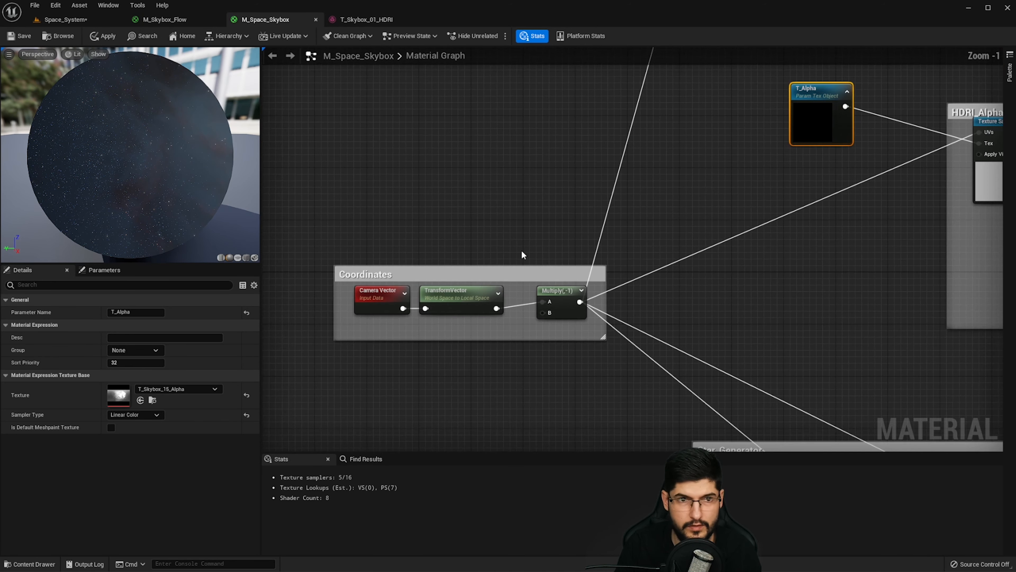
- Inspect the Camera Vector node in the Coordinates group and rotate the material preview sphere
{"action": "right_click_drag", "start_coordinate": [517, 208], "coordinate": [567, 215]}
{"action": "left_click", "coordinate": [491, 282]}
{"action": "left_click", "coordinate": [423, 305]}
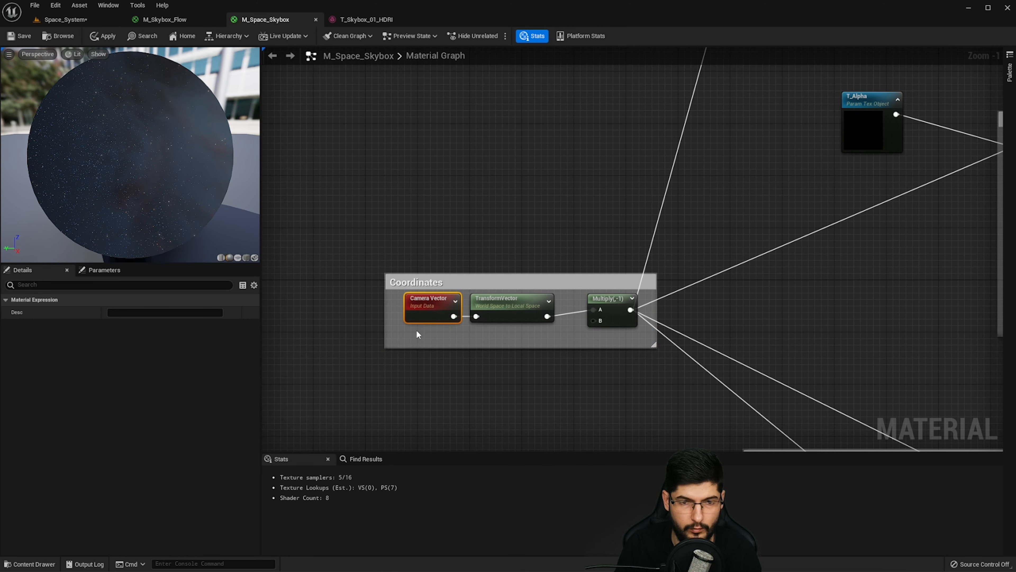
{"action": "scroll", "coordinate": [416, 329], "scroll_direction": "up", "scroll_amount": 1}
{"action": "left_click_drag", "start_coordinate": [242, 165], "coordinate": [108, 168]}
- In the Space_System level, frame the SM_SkySphere actor in the viewport and view the sphere from outside
{"action": "left_click", "coordinate": [64, 19]}
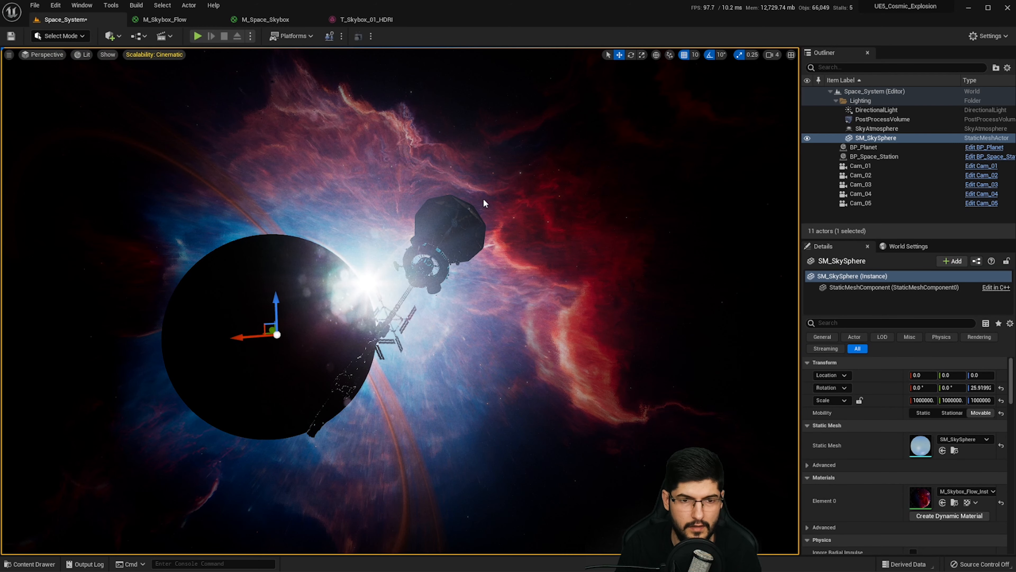
{"action": "right_click_drag", "start_coordinate": [482, 199], "coordinate": [446, 149]}
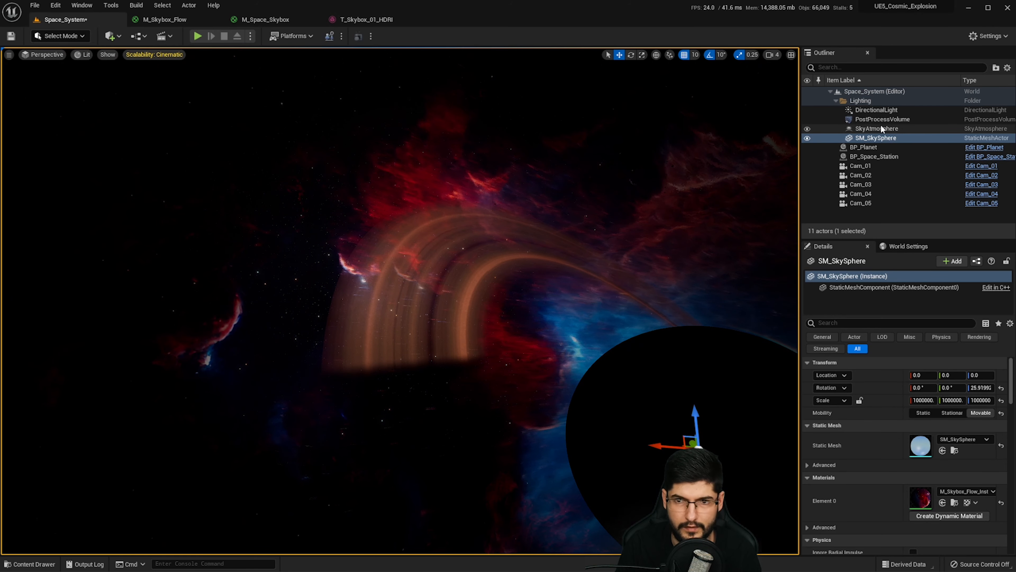
{"action": "left_click", "coordinate": [889, 139]}
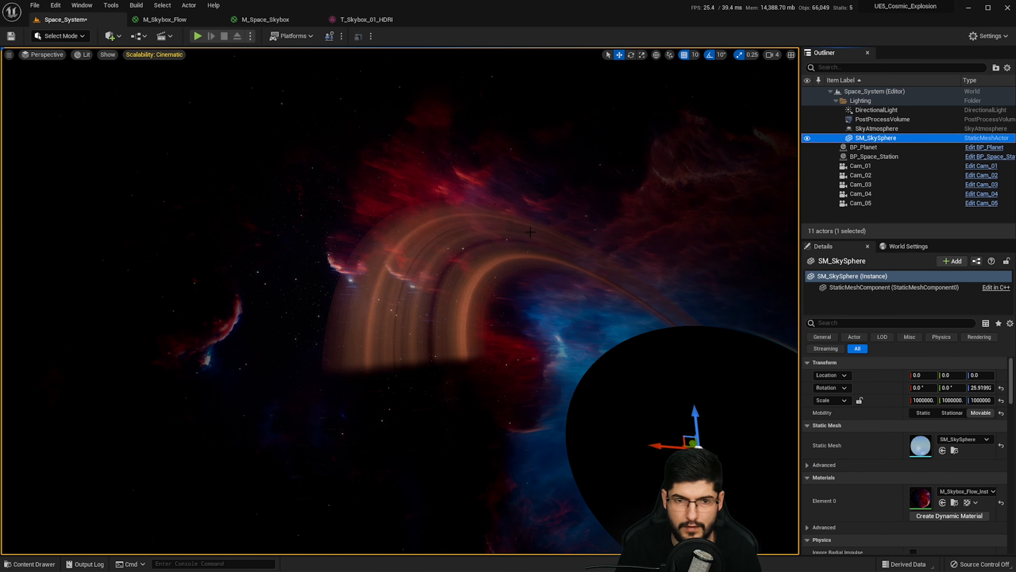
{"action": "key", "text": "f"}
{"action": "mouse_move", "coordinate": [500, 316]}
{"action": "right_mouse_down"}
{"action": "mouse_move", "coordinate": [624, 340]}
{"action": "mouse_move", "coordinate": [514, 308]}
{"action": "right_mouse_up"}
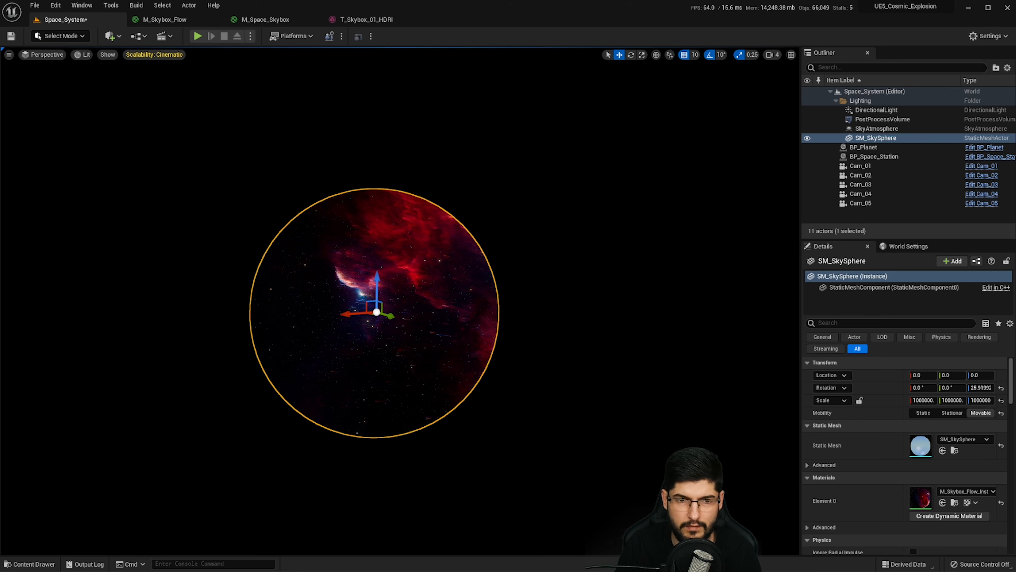
{"action": "right_click_drag", "start_coordinate": [500, 312], "coordinate": [476, 331]}
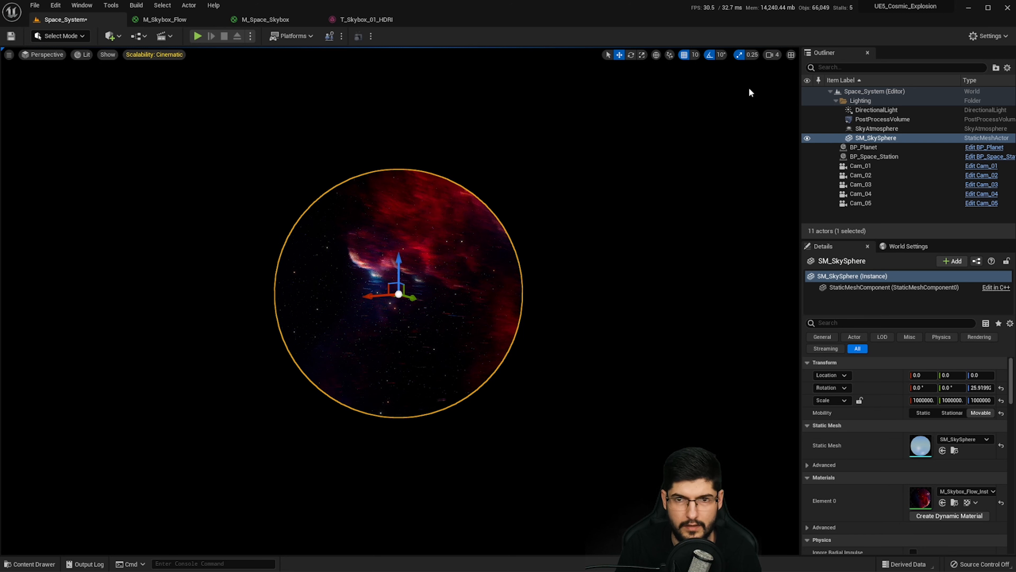
- Set the viewport's Camera Speed Scalar to 1024 and fly the camera around the sky sphere
{"action": "left_click", "coordinate": [773, 55]}
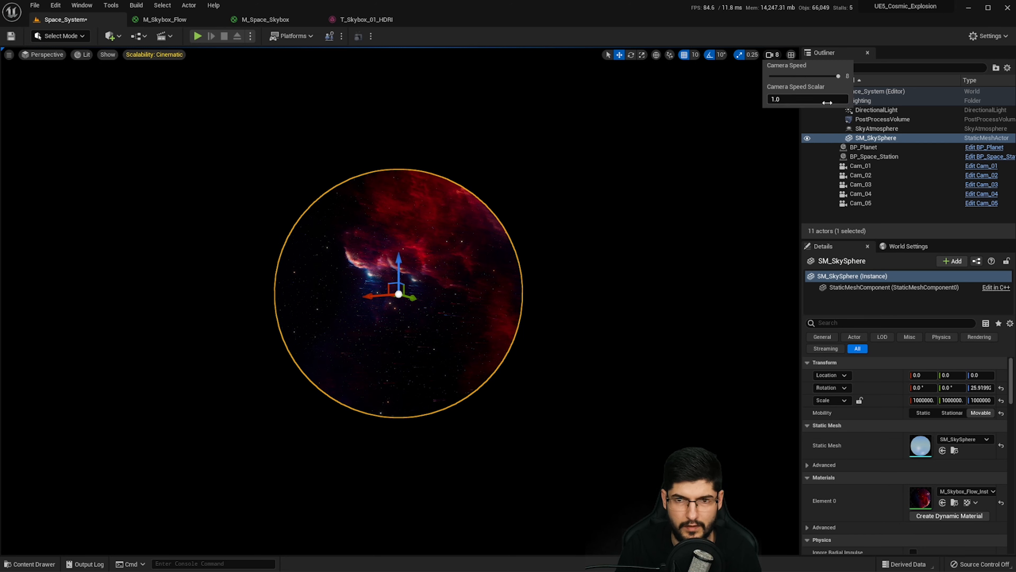
{"action": "type", "text": "1024"}
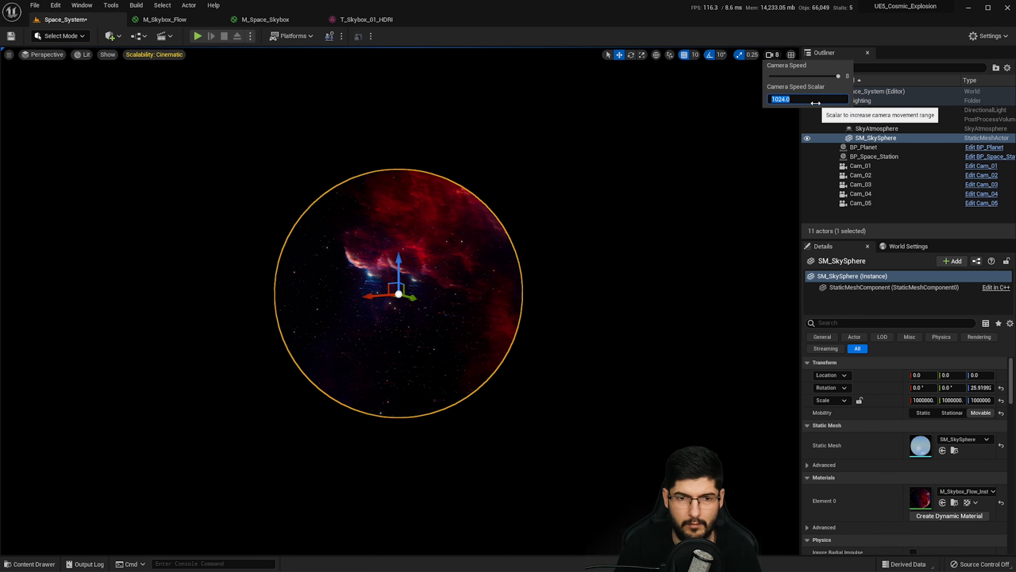
{"action": "right_click_drag", "start_coordinate": [616, 156], "coordinate": [668, 121]}
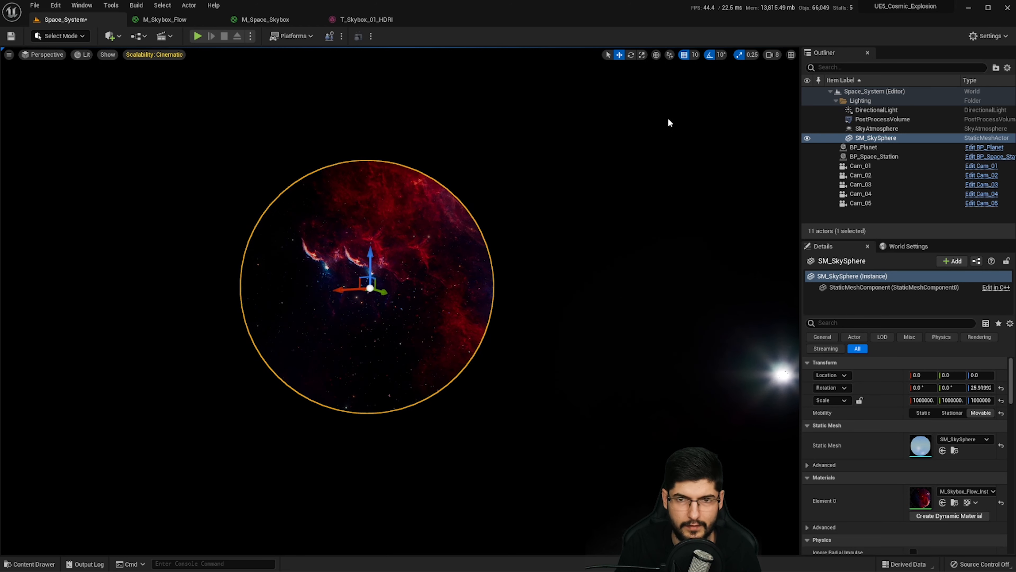
{"action": "left_click", "coordinate": [765, 57]}
{"action": "left_click", "coordinate": [787, 98]}
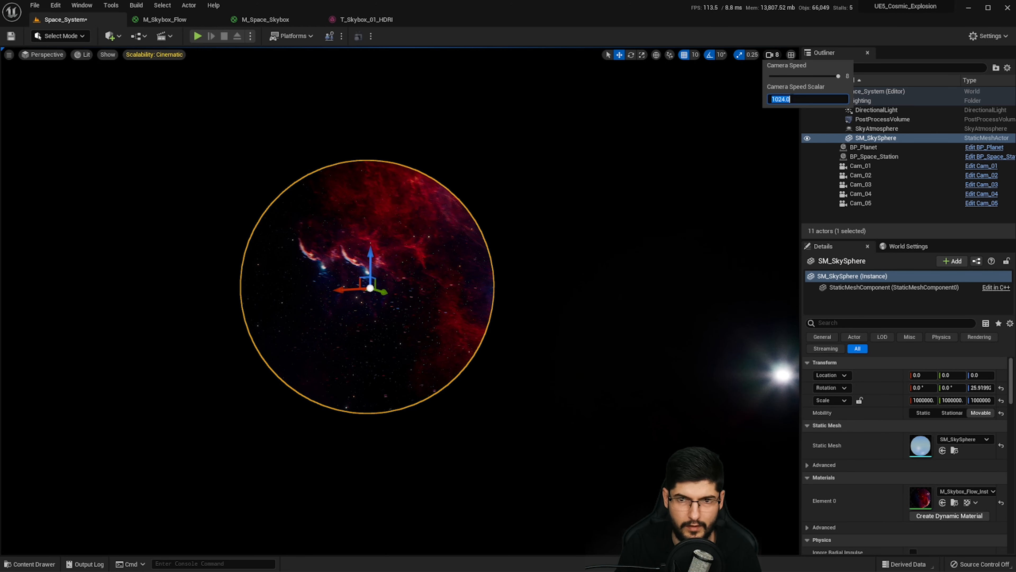
{"action": "right_click_drag", "start_coordinate": [602, 263], "coordinate": [533, 357]}
{"action": "key", "text": "w"}
{"action": "key", "text": "a"}
- Return to the M_Space_Skybox graph and examine the settings of the TransformVector and Multiply nodes in the Coordinates group
{"action": "left_click", "coordinate": [168, 20]}
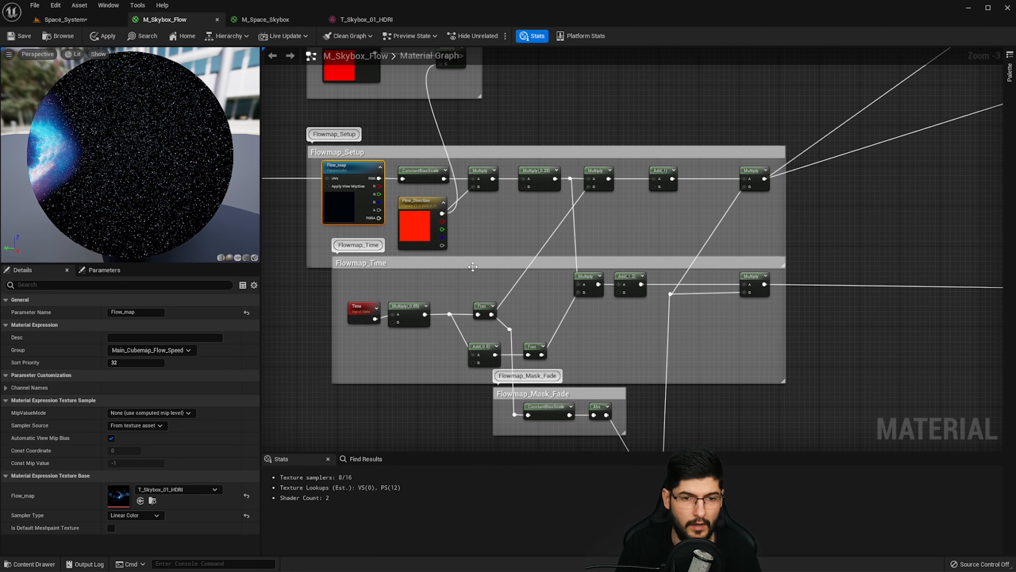
{"action": "left_click", "coordinate": [265, 20]}
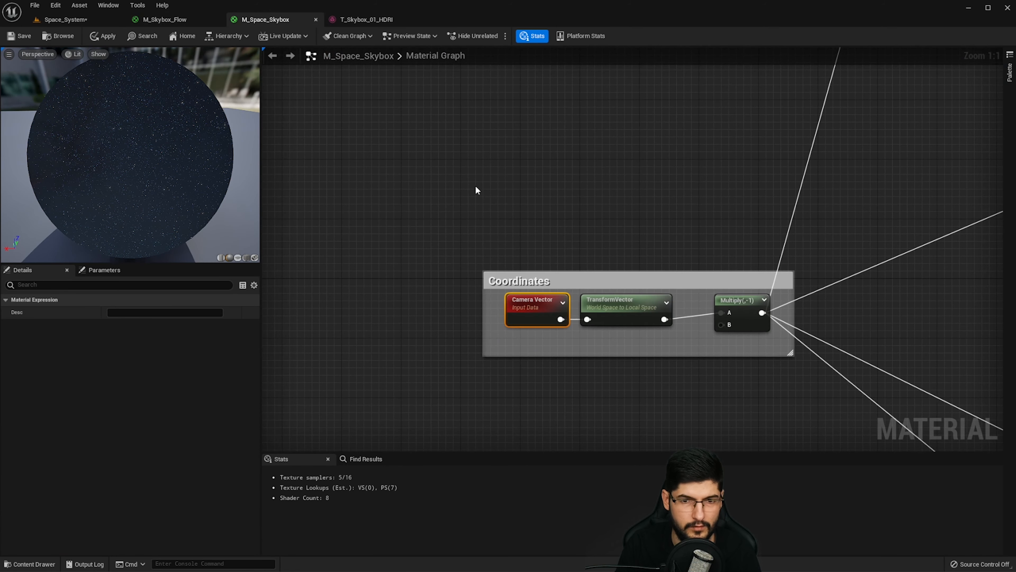
{"action": "left_click", "coordinate": [621, 303]}
{"action": "right_click_drag", "start_coordinate": [621, 304], "coordinate": [530, 231]}
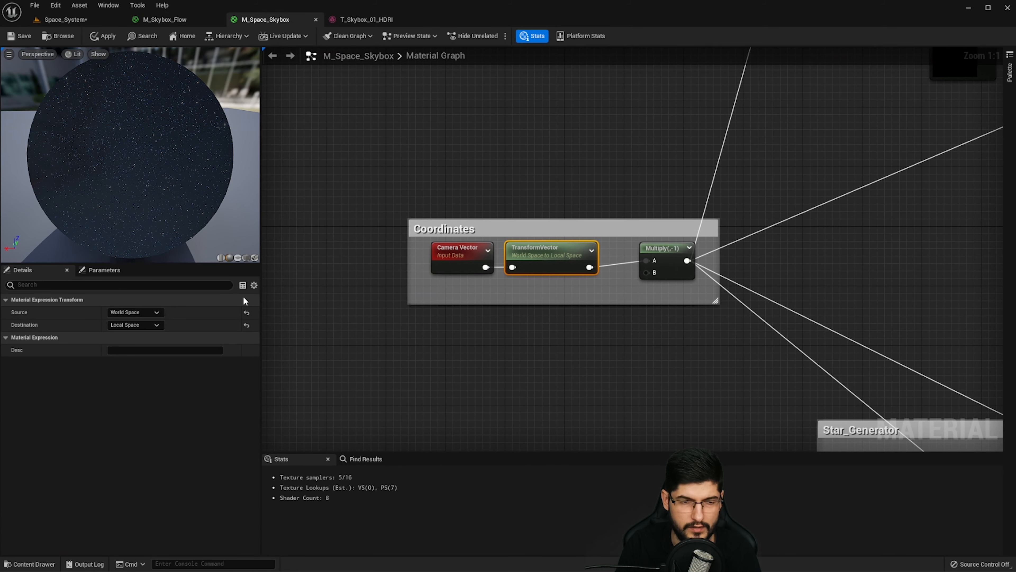
{"action": "right_click_drag", "start_coordinate": [595, 283], "coordinate": [492, 309]}
{"action": "left_click", "coordinate": [543, 265]}
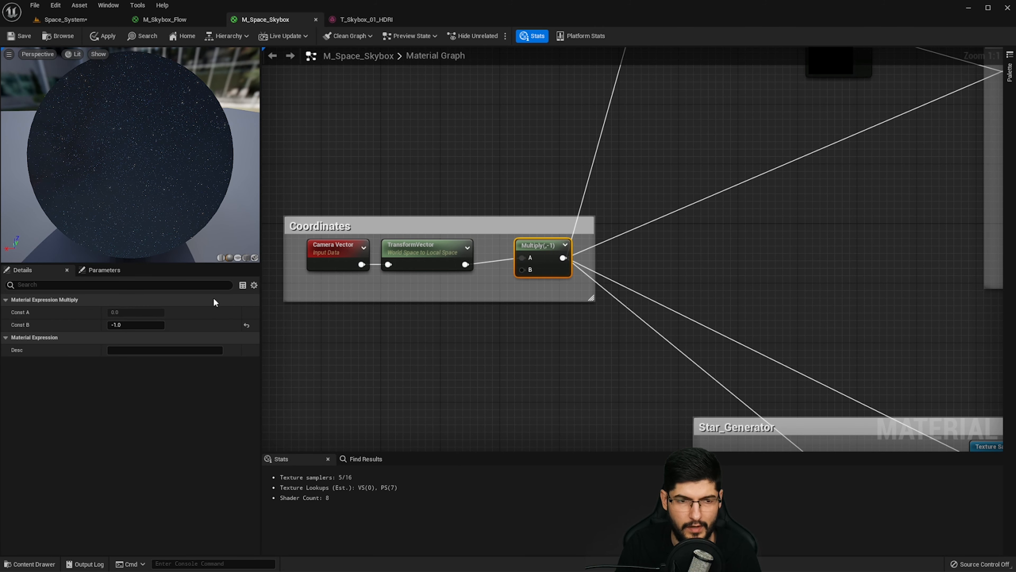
- Trace the Coordinates output to the Texture Sample nodes in the HDRI_Alpha and Color_HDRI groups
{"action": "right_click_drag", "start_coordinate": [680, 158], "coordinate": [669, 261]}
{"action": "scroll", "coordinate": [804, 218], "scroll_direction": "down", "scroll_amount": 3}
{"action": "right_click_drag", "start_coordinate": [804, 218], "coordinate": [593, 172]}
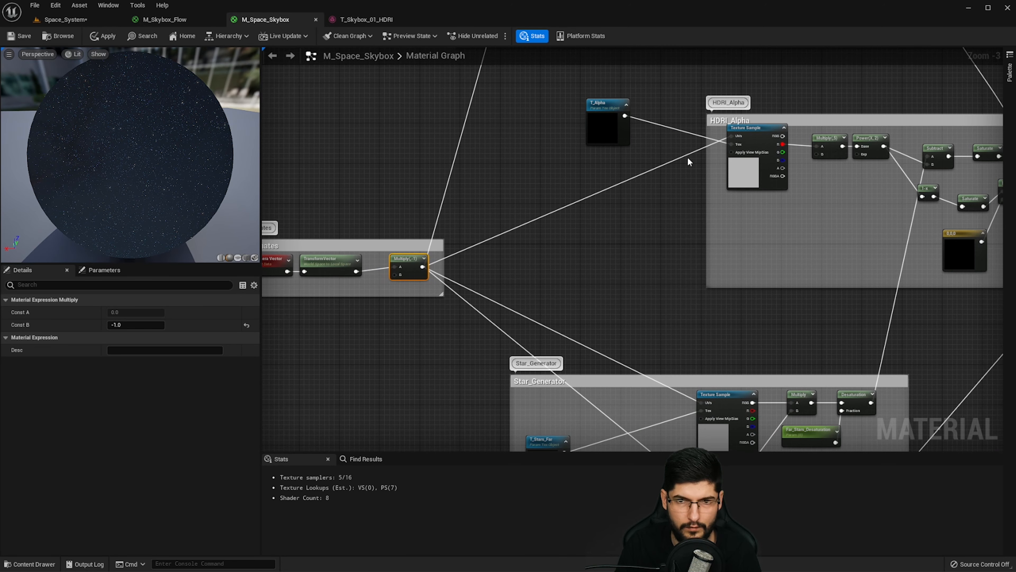
{"action": "right_click_drag", "start_coordinate": [728, 146], "coordinate": [730, 257]}
{"action": "left_click", "coordinate": [774, 258]}
{"action": "right_click_drag", "start_coordinate": [747, 198], "coordinate": [724, 358]}
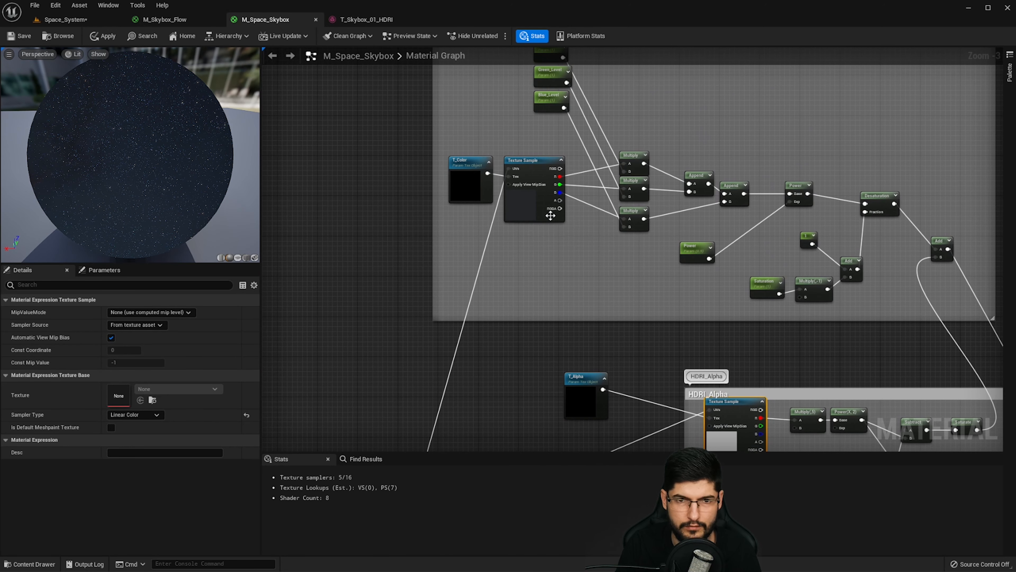
{"action": "left_click", "coordinate": [550, 216]}
- Examine the T_Color texture parameter and its Texture Sample node in the Color_HDRI group
{"action": "scroll", "coordinate": [533, 227], "scroll_direction": "down", "scroll_amount": 2}
{"action": "right_click_drag", "start_coordinate": [607, 377], "coordinate": [683, 378]}
{"action": "scroll", "coordinate": [673, 259], "scroll_direction": "up", "scroll_amount": 3}
{"action": "right_click_drag", "start_coordinate": [673, 258], "coordinate": [631, 305]}
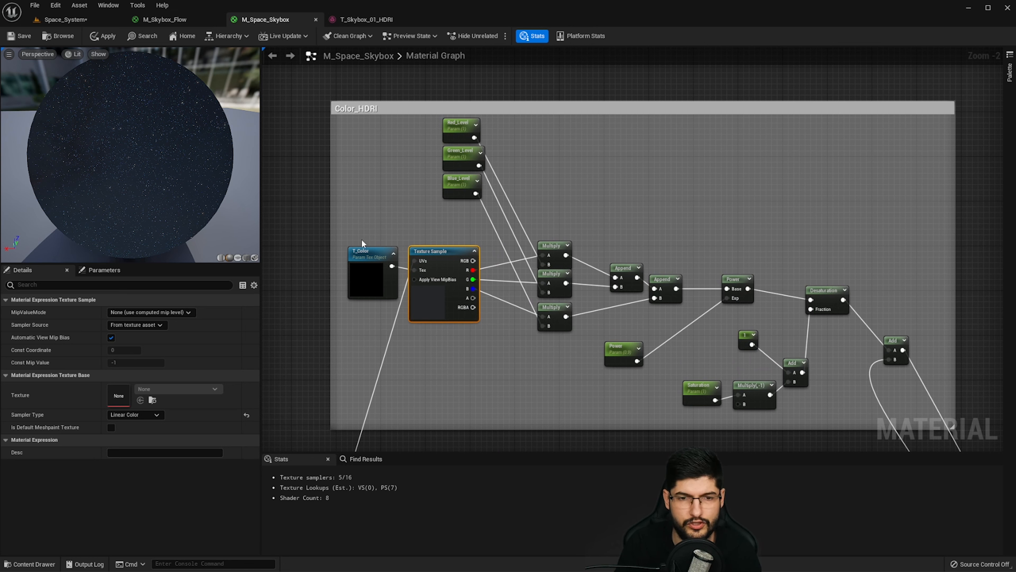
{"action": "left_click", "coordinate": [375, 269]}
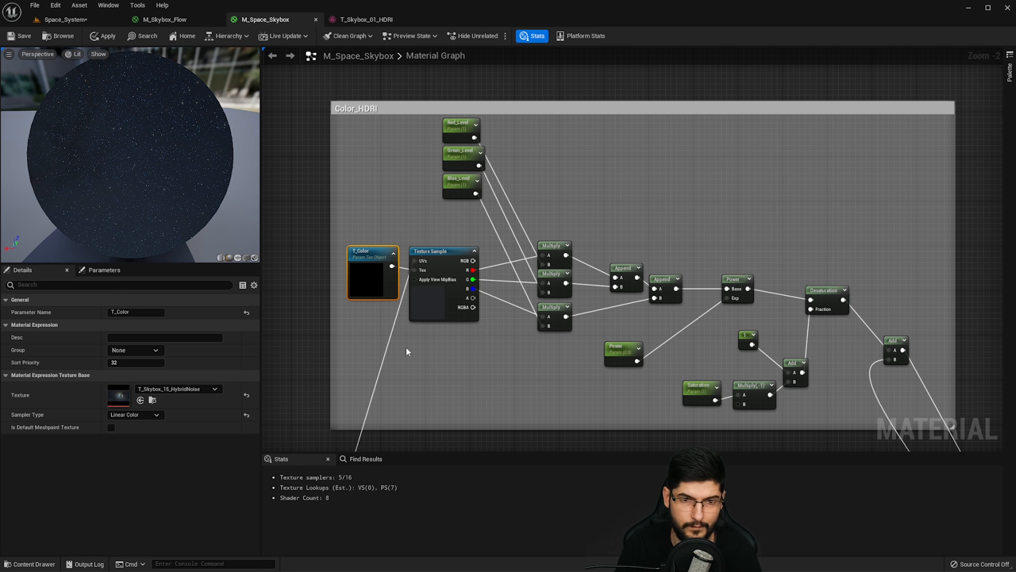
{"action": "left_click", "coordinate": [427, 309]}
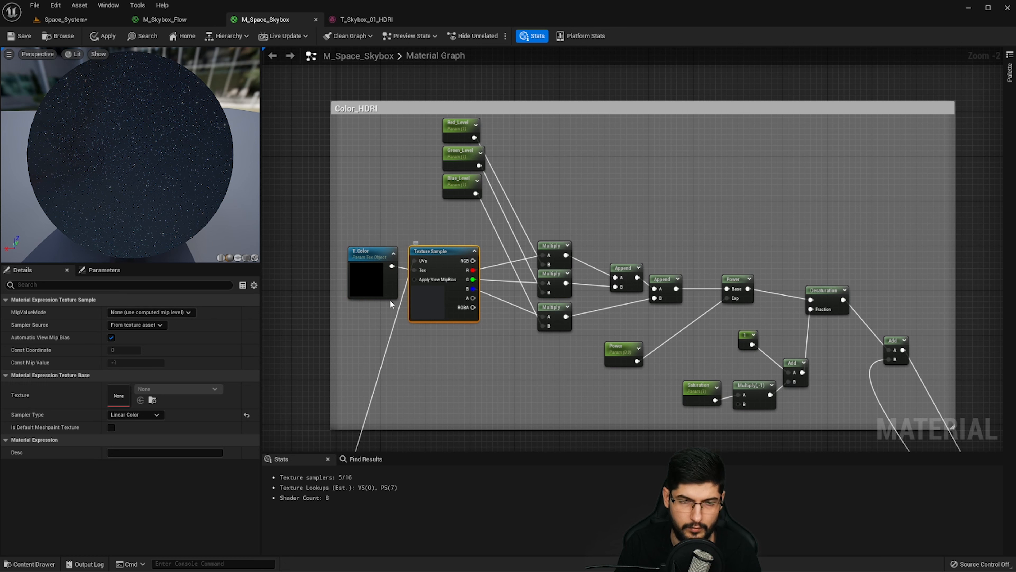
{"action": "left_click", "coordinate": [381, 294]}
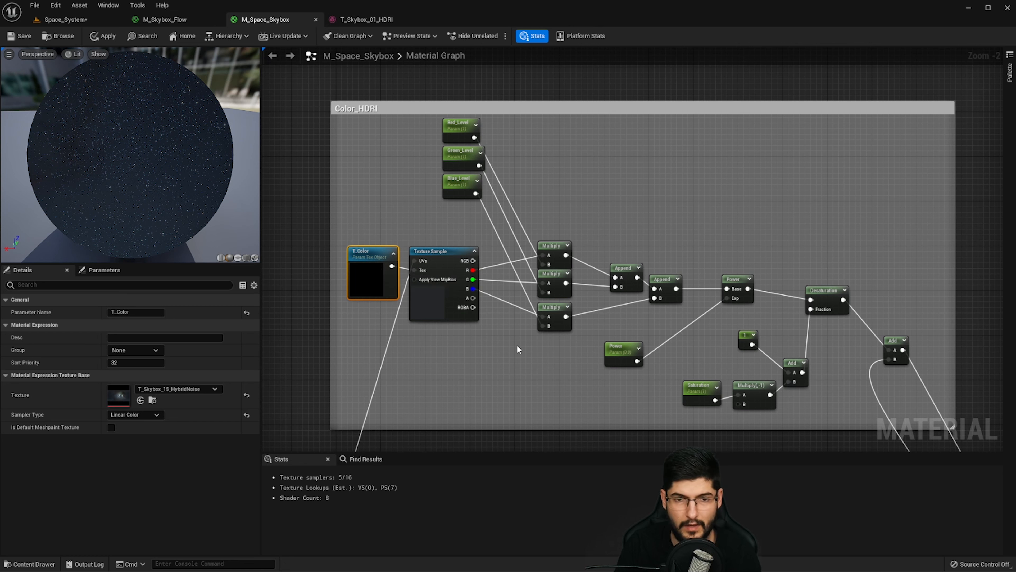
- Rearrange the Color_HDRI group, moving Red_Level just above the Texture Sample and Green_Level and Blue_Level below it, near the Multiply nodes
{"action": "left_click_drag", "start_coordinate": [461, 196], "coordinate": [483, 378]}
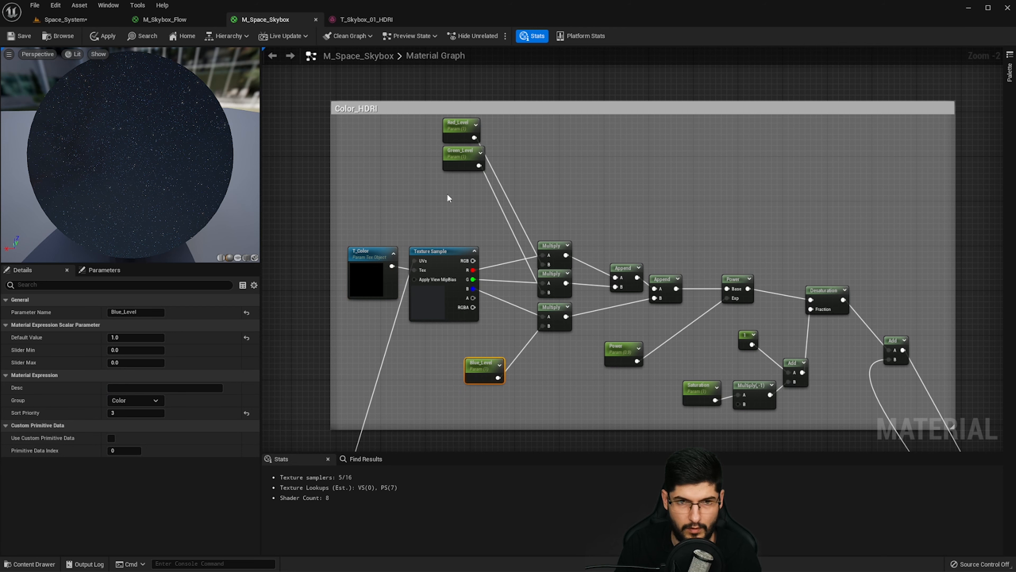
{"action": "left_click_drag", "start_coordinate": [458, 176], "coordinate": [497, 334]}
{"action": "left_click_drag", "start_coordinate": [464, 136], "coordinate": [476, 216]}
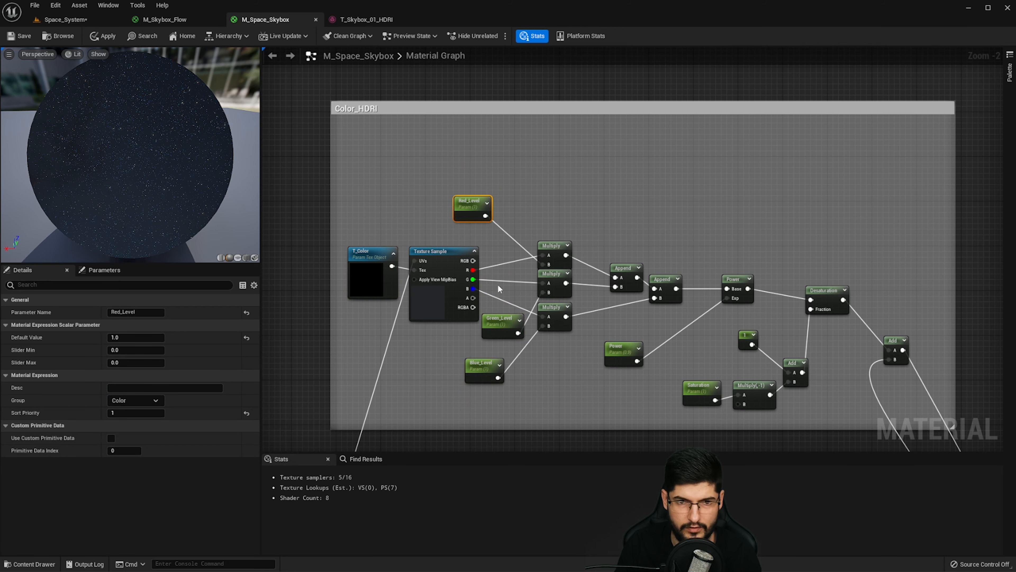
{"action": "left_click_drag", "start_coordinate": [495, 336], "coordinate": [478, 341]}
{"action": "right_click_drag", "start_coordinate": [544, 365], "coordinate": [436, 287]}
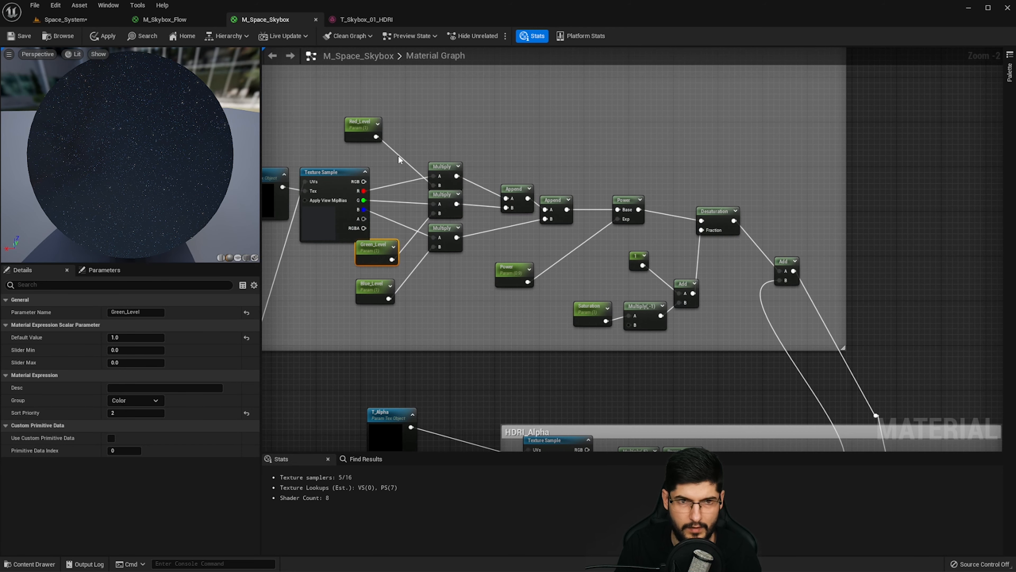
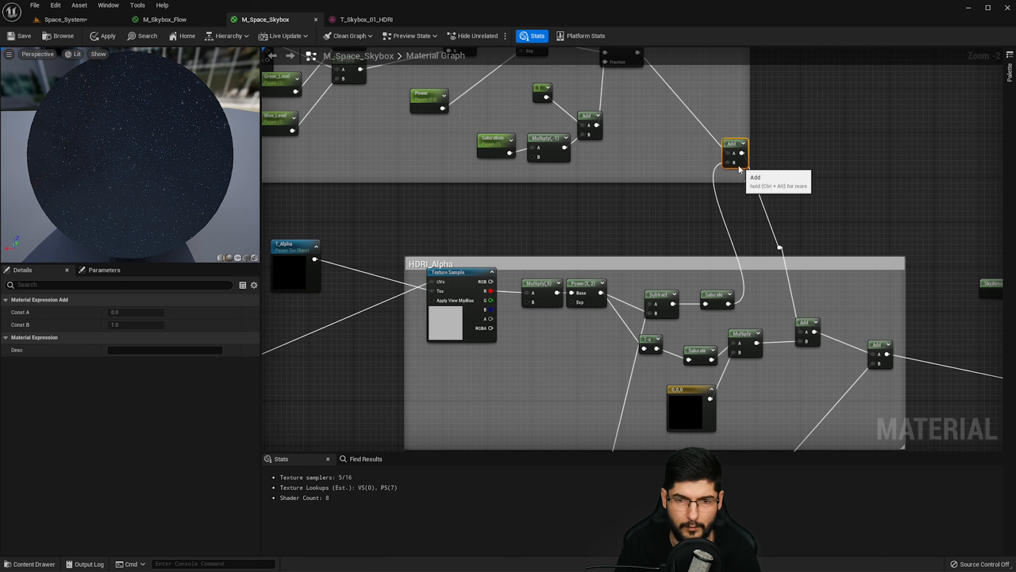
- Move the T_Alpha node down beside the HDRI_Alpha group, below the wire entering the Texture Sample's UVs
{"action": "right_click_drag", "start_coordinate": [439, 287], "coordinate": [530, 253]}
{"action": "scroll", "coordinate": [534, 251], "scroll_direction": "down", "scroll_amount": 1}
{"action": "left_click_drag", "start_coordinate": [405, 249], "coordinate": [451, 329]}
{"action": "scroll", "coordinate": [450, 329], "scroll_direction": "up", "scroll_amount": 1}
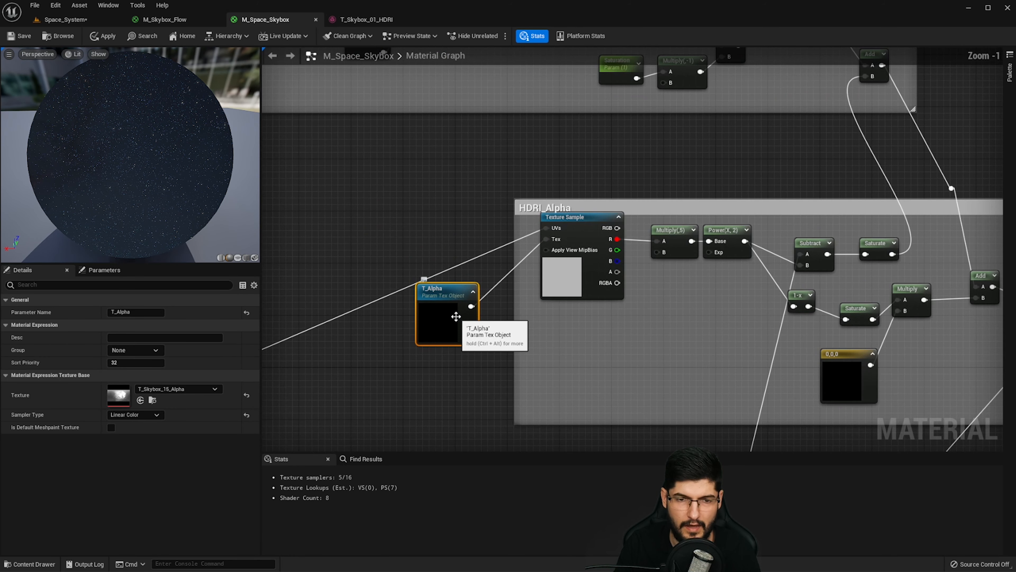
{"action": "scroll", "coordinate": [530, 283], "scroll_direction": "up", "scroll_amount": 1}
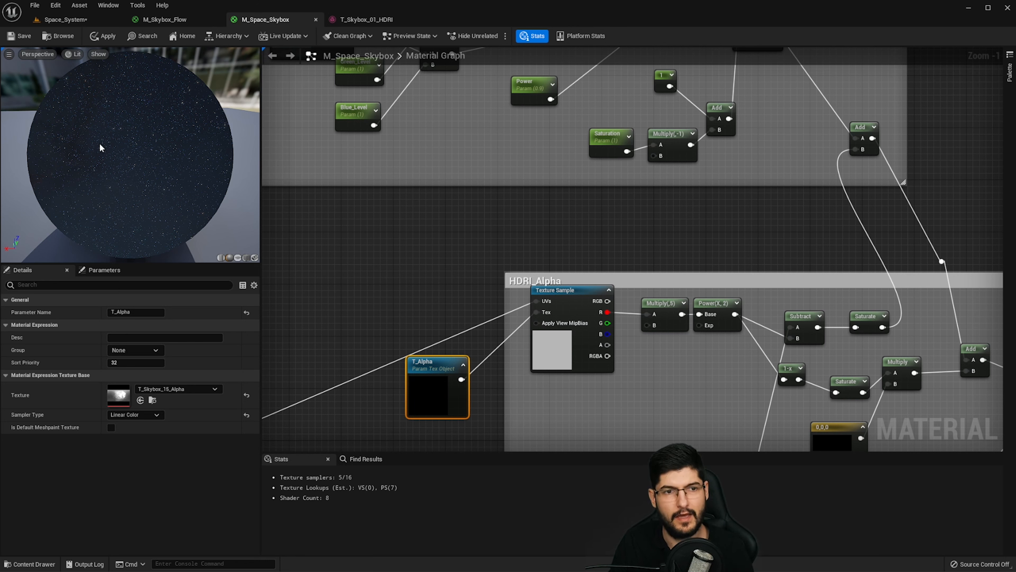
- Rotate the material preview to inspect the nebula and check the Texture Sample and T_Alpha nodes feeding HDRI_Alpha
{"action": "mouse_move", "coordinate": [99, 142]}
{"action": "left_mouse_down"}
{"action": "mouse_move", "coordinate": [176, 144]}
{"action": "mouse_move", "coordinate": [112, 155]}
{"action": "left_mouse_up"}
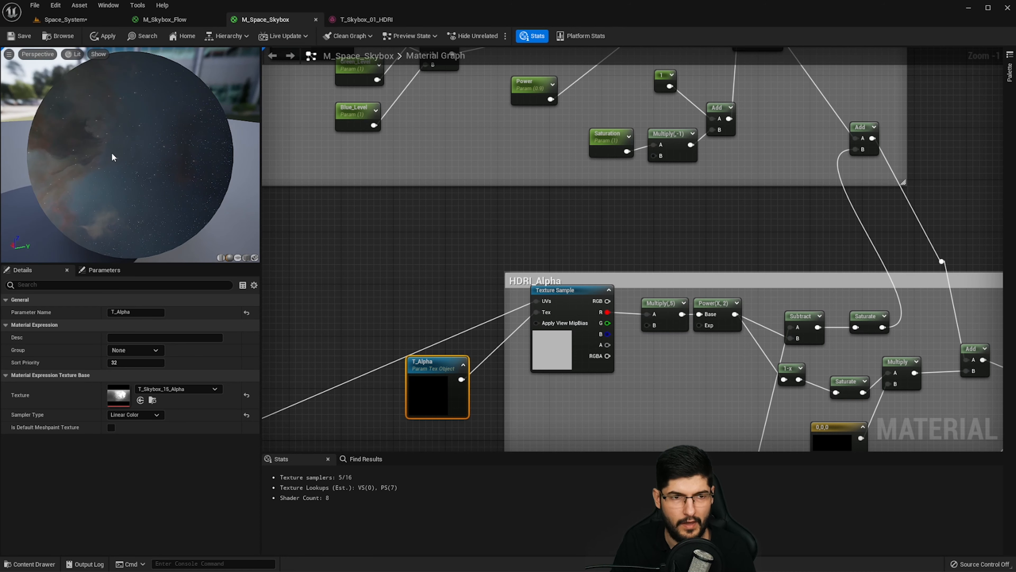
{"action": "left_click_drag", "start_coordinate": [168, 136], "coordinate": [160, 162]}
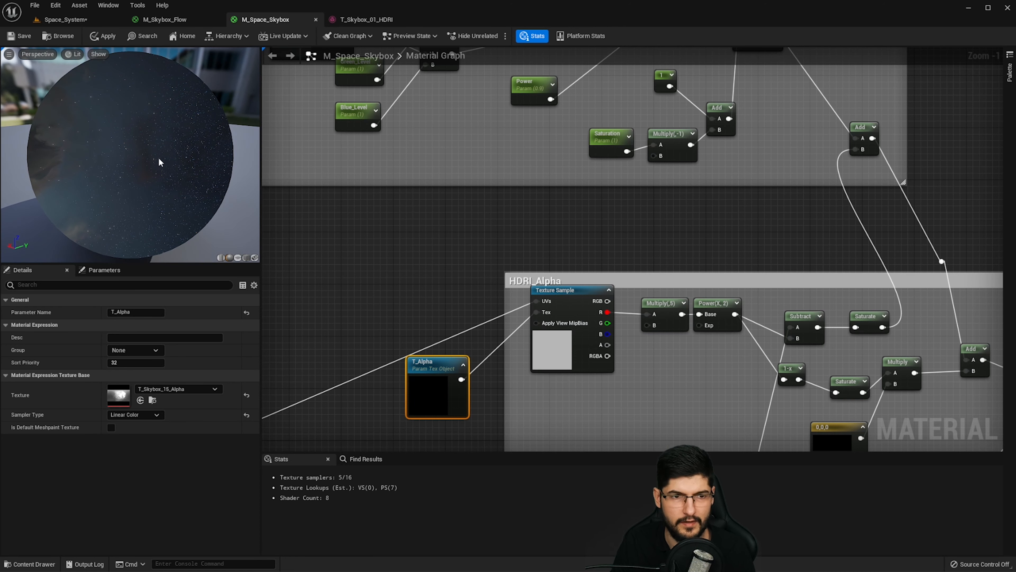
{"action": "left_click", "coordinate": [558, 347]}
{"action": "left_click", "coordinate": [442, 381]}
{"action": "right_click_drag", "start_coordinate": [581, 378], "coordinate": [555, 362]}
{"action": "right_click_drag", "start_coordinate": [652, 360], "coordinate": [571, 348]}
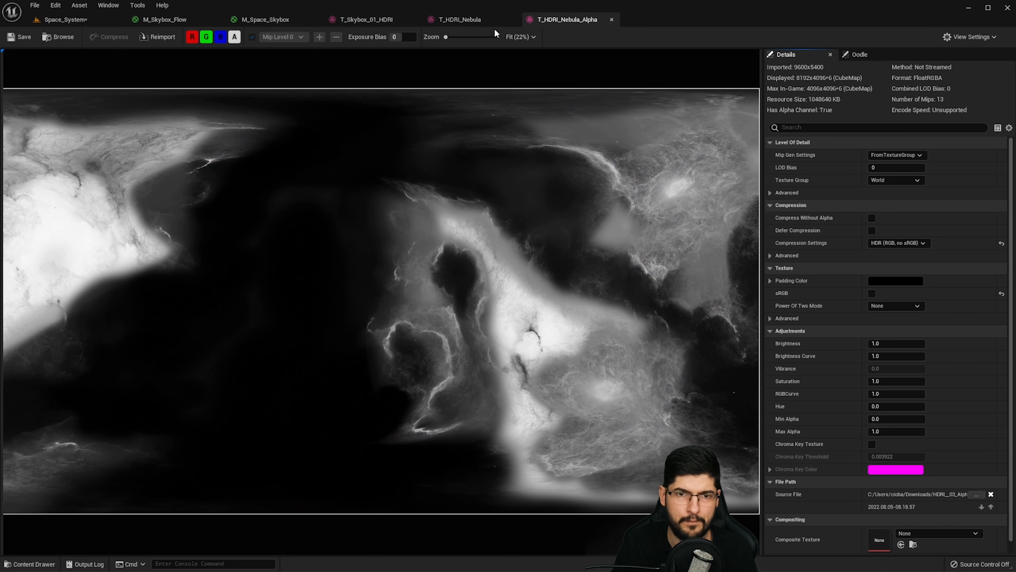
- Compare the T_HDRI_Nebula and T_HDRI_Nebula_Alpha textures, and return to the M_Space_Skybox graph
{"action": "left_click", "coordinate": [472, 20]}
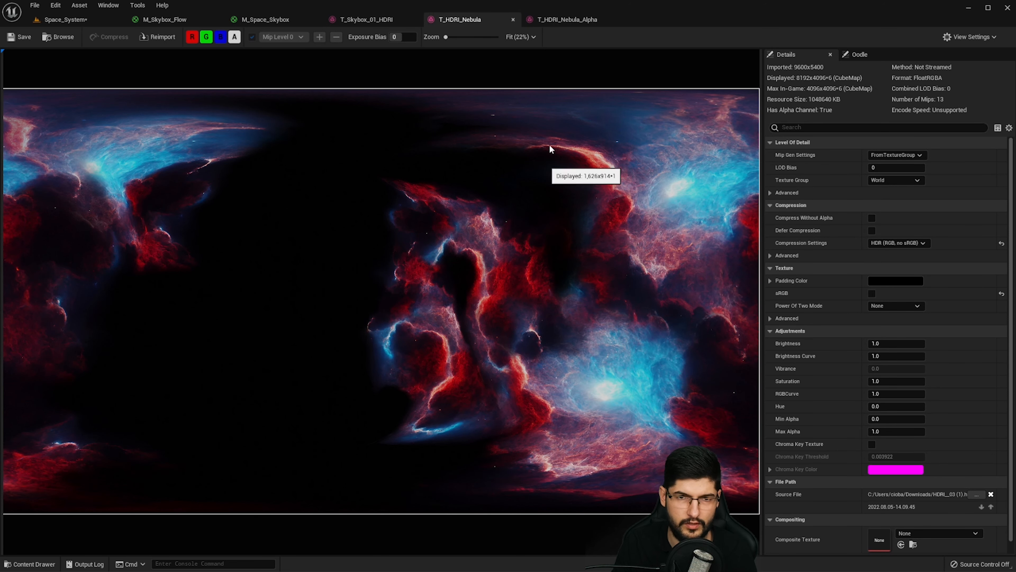
{"action": "left_click", "coordinate": [565, 21]}
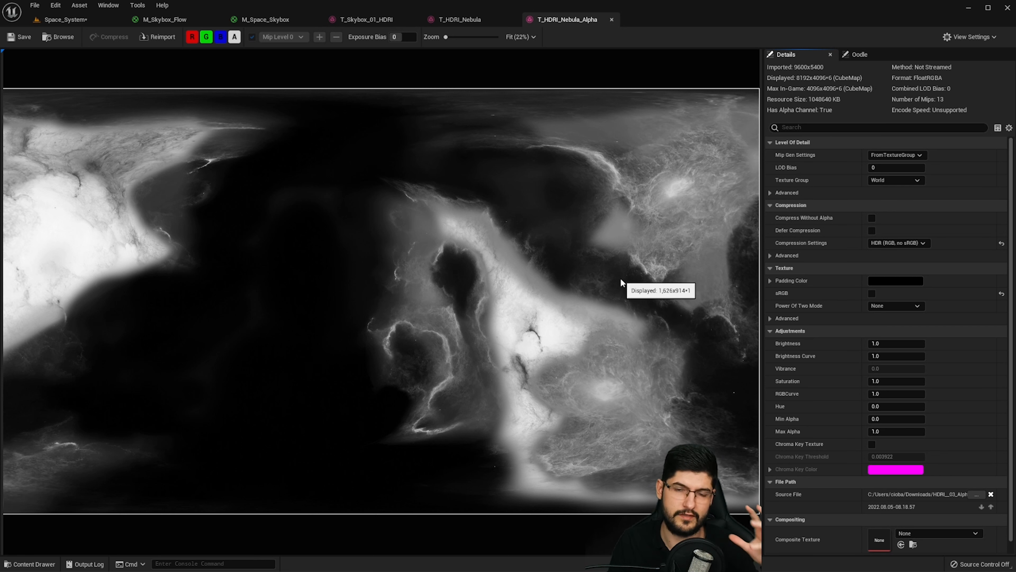
{"action": "left_click", "coordinate": [383, 19]}
{"action": "left_click", "coordinate": [294, 19]}
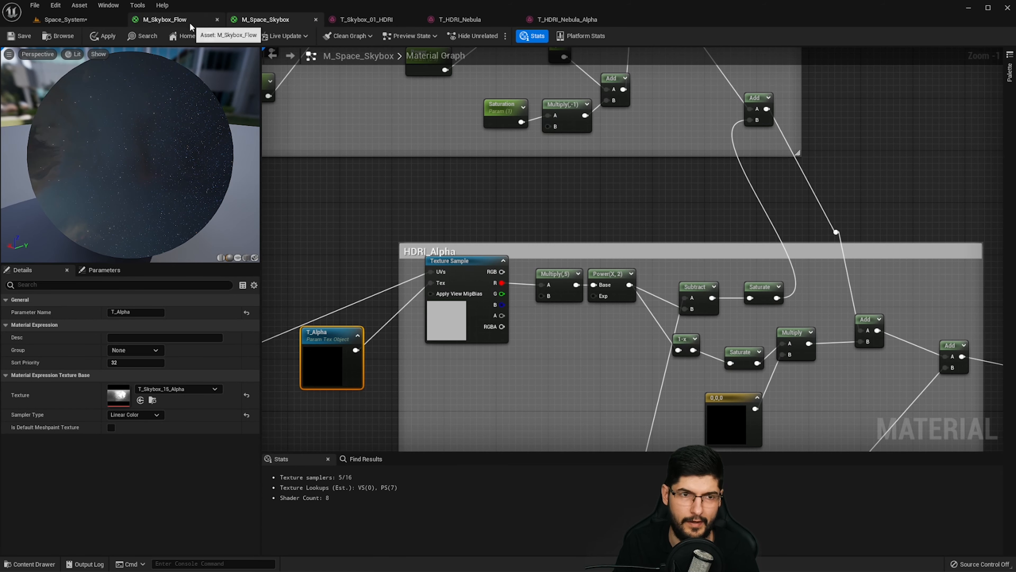
- Examine the Multiply node after the Texture Sample in HDRI_Alpha and follow the group's connections up to Color_HDRI
{"action": "right_click_drag", "start_coordinate": [528, 278], "coordinate": [483, 249]}
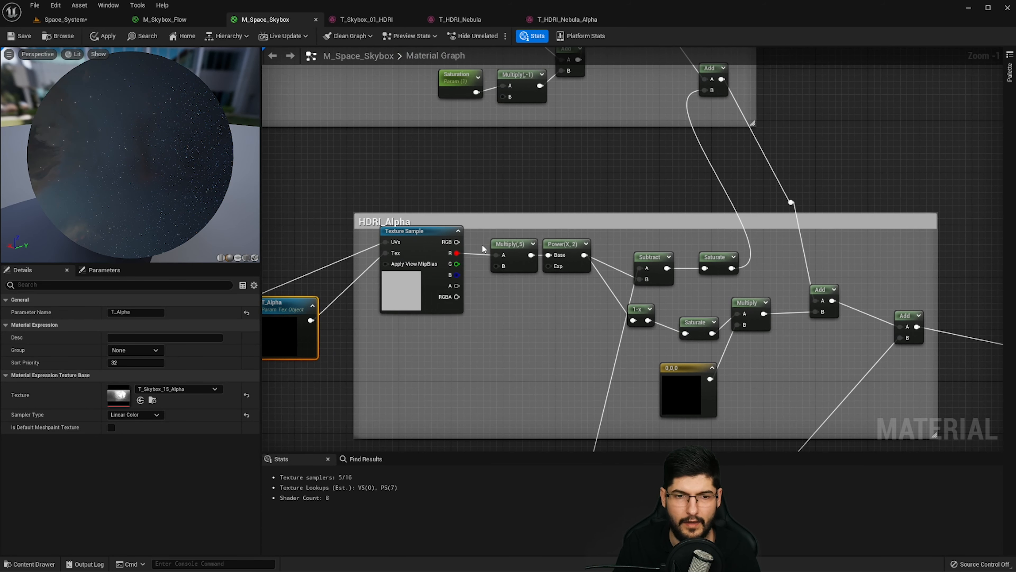
{"action": "left_click", "coordinate": [519, 267]}
{"action": "right_click_drag", "start_coordinate": [553, 362], "coordinate": [498, 232]}
{"action": "right_click_drag", "start_coordinate": [538, 160], "coordinate": [538, 199]}
{"action": "right_click_drag", "start_coordinate": [465, 189], "coordinate": [517, 207]}
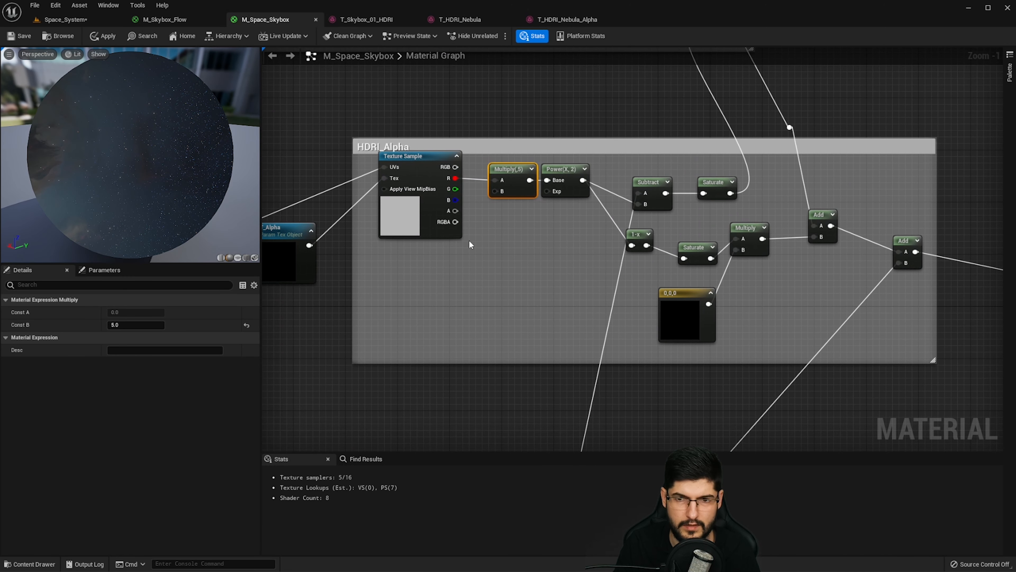
{"action": "right_click_drag", "start_coordinate": [696, 187], "coordinate": [703, 236]}
{"action": "scroll", "coordinate": [715, 220], "scroll_direction": "down", "scroll_amount": 1}
{"action": "right_click_drag", "start_coordinate": [717, 201], "coordinate": [706, 273]}
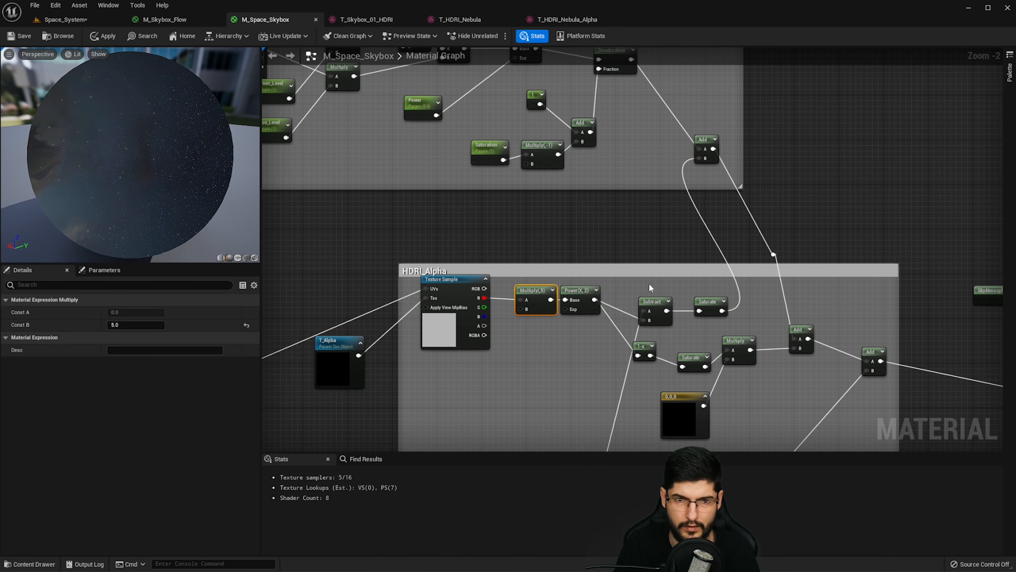
- Trace the wires from HDRI_Alpha's Subtract and Add nodes back to the Star_Generator group
{"action": "right_click_drag", "start_coordinate": [844, 361], "coordinate": [758, 270]}
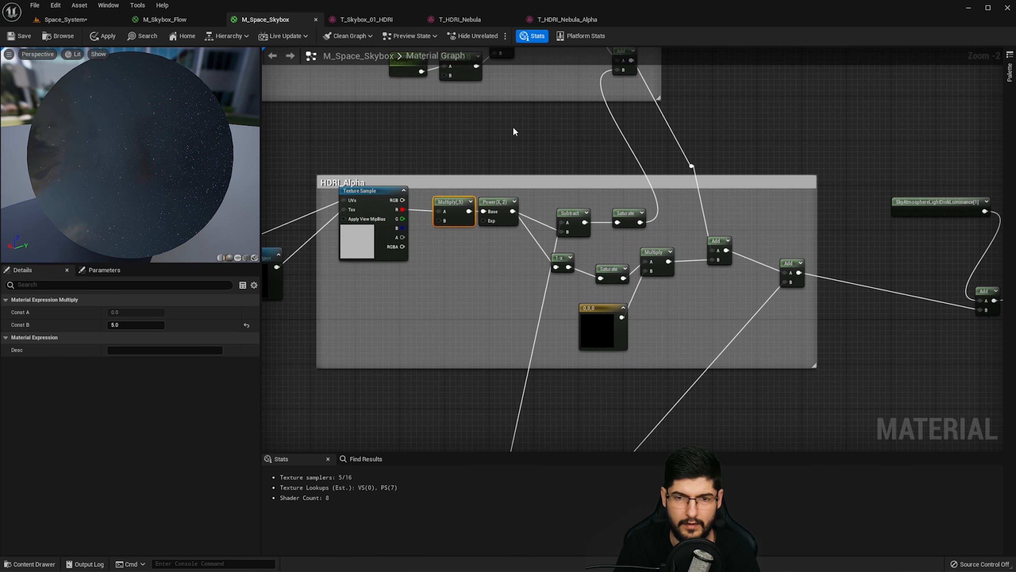
{"action": "right_click_drag", "start_coordinate": [759, 229], "coordinate": [681, 220]}
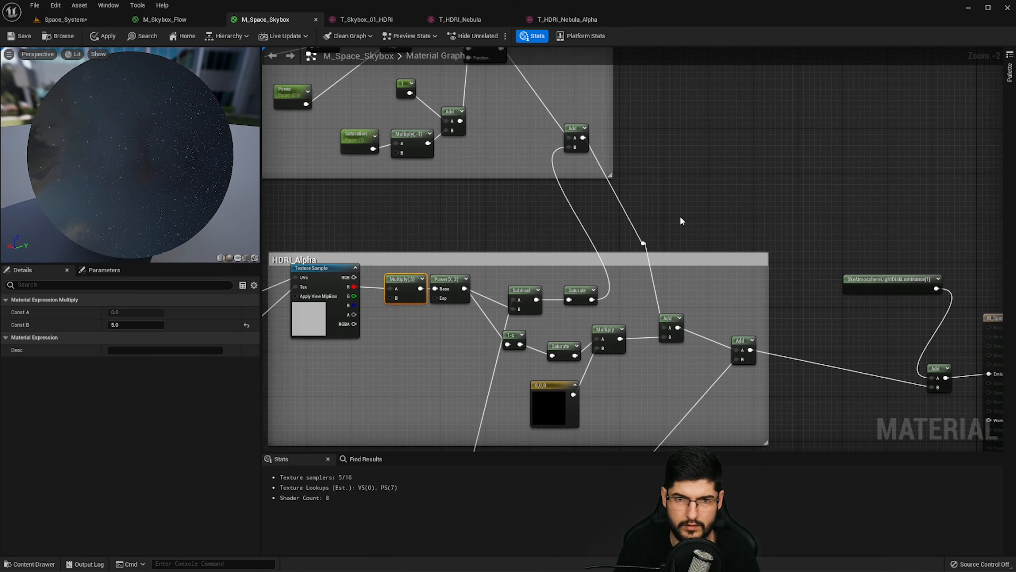
{"action": "right_click_drag", "start_coordinate": [750, 386], "coordinate": [826, 280]}
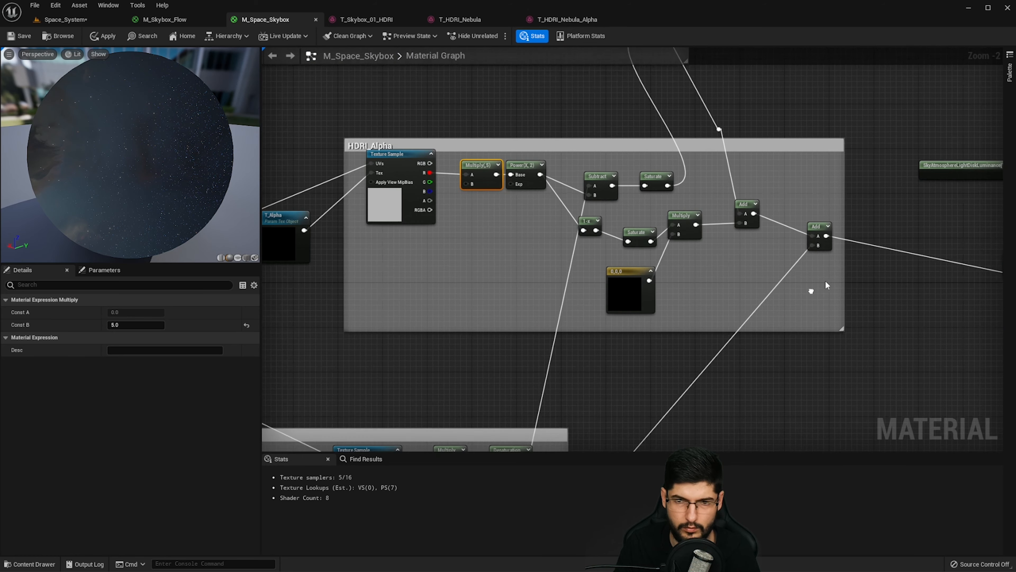
{"action": "right_click_drag", "start_coordinate": [772, 313], "coordinate": [917, 133]}
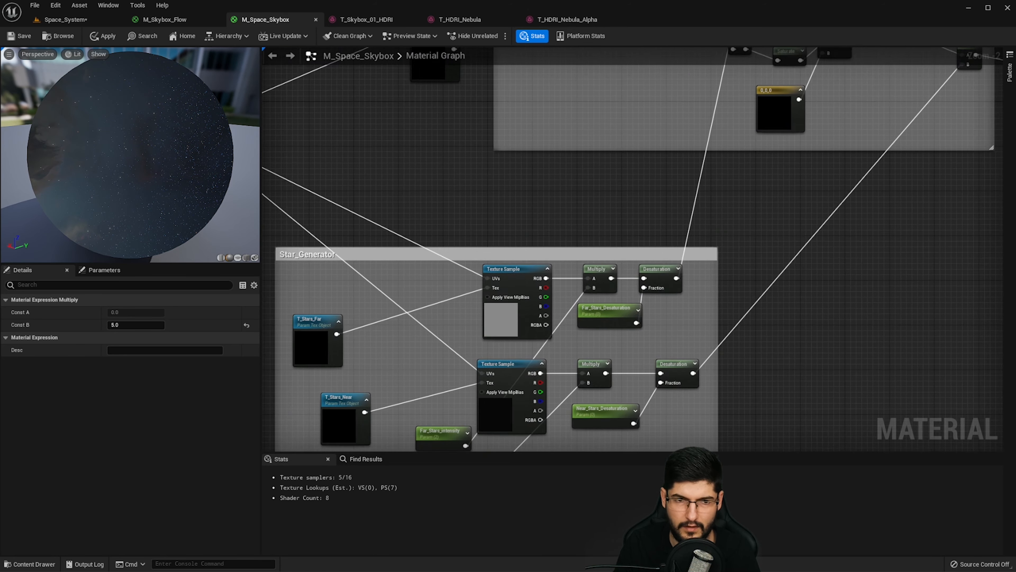
{"action": "right_click_drag", "start_coordinate": [643, 251], "coordinate": [799, 148]}
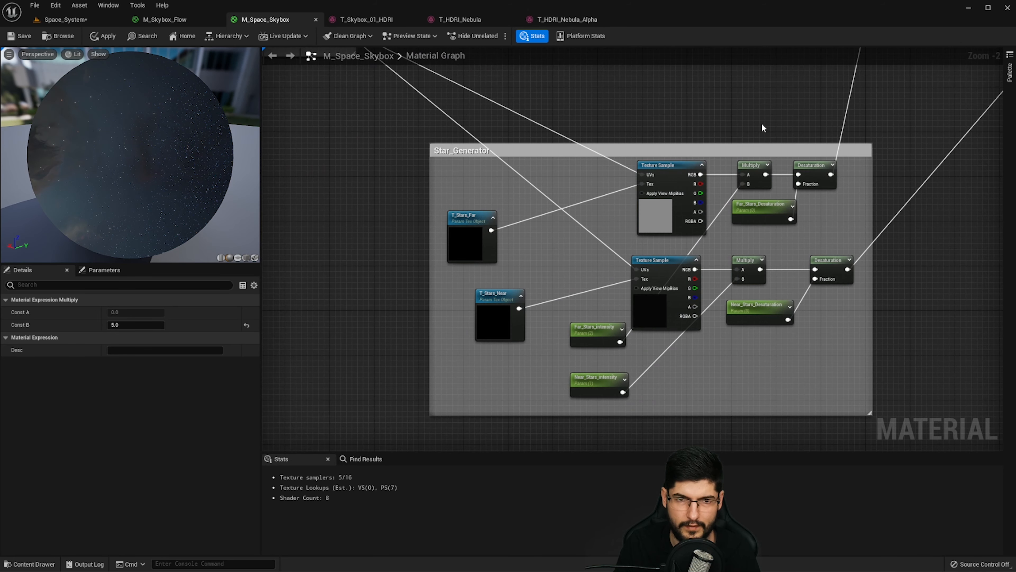
- Inspect the T_Stars_Far and T_Stars_Near texture parameters in Star_Generator and the coordinate wires feeding their Texture Samples
{"action": "left_click", "coordinate": [474, 245]}
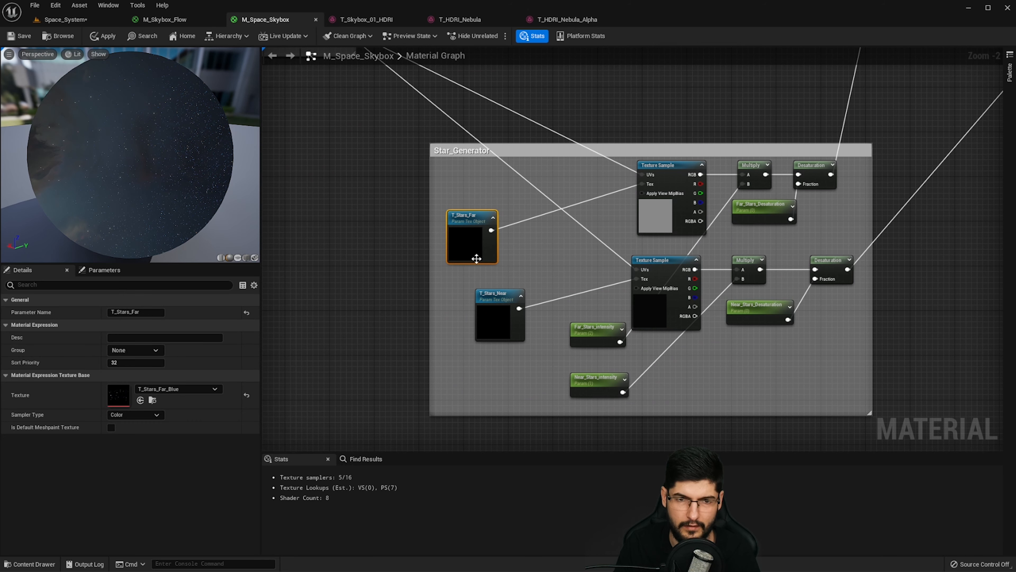
{"action": "left_click", "coordinate": [675, 225]}
{"action": "left_click", "coordinate": [488, 249]}
{"action": "right_click_drag", "start_coordinate": [626, 223], "coordinate": [698, 357]}
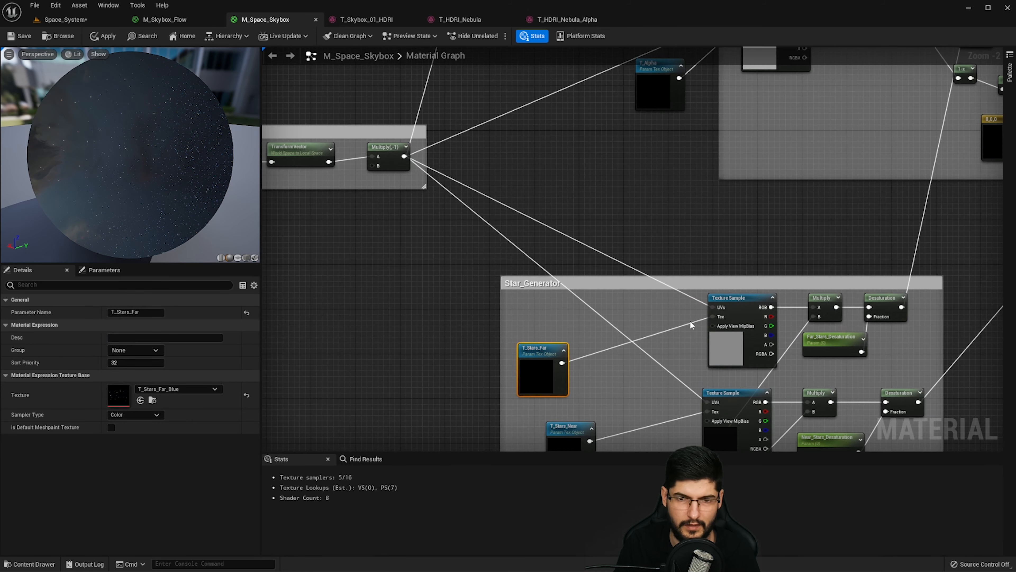
{"action": "right_click_drag", "start_coordinate": [690, 321], "coordinate": [665, 226]}
{"action": "right_click_drag", "start_coordinate": [644, 341], "coordinate": [591, 279]}
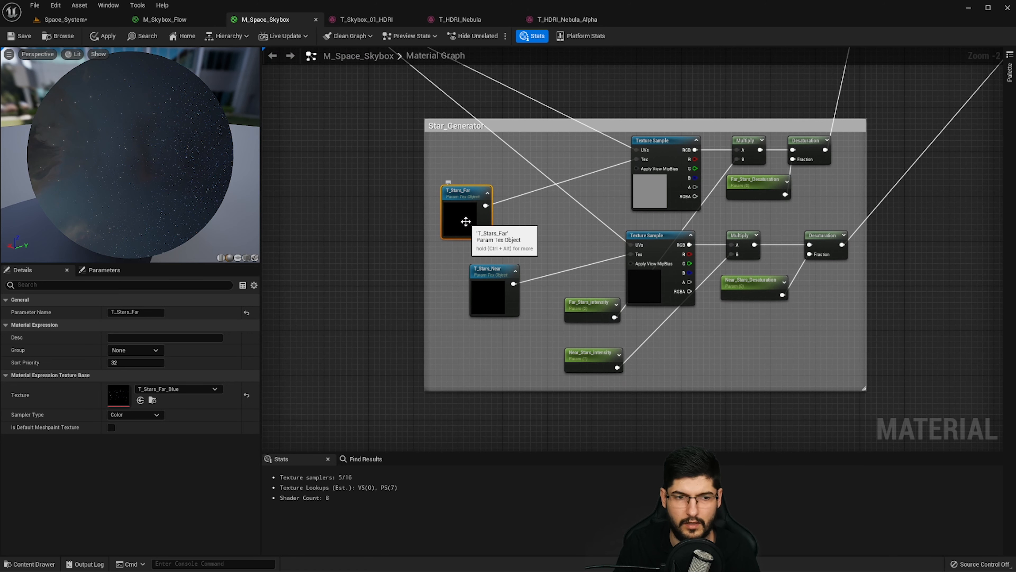
{"action": "left_click", "coordinate": [485, 296]}
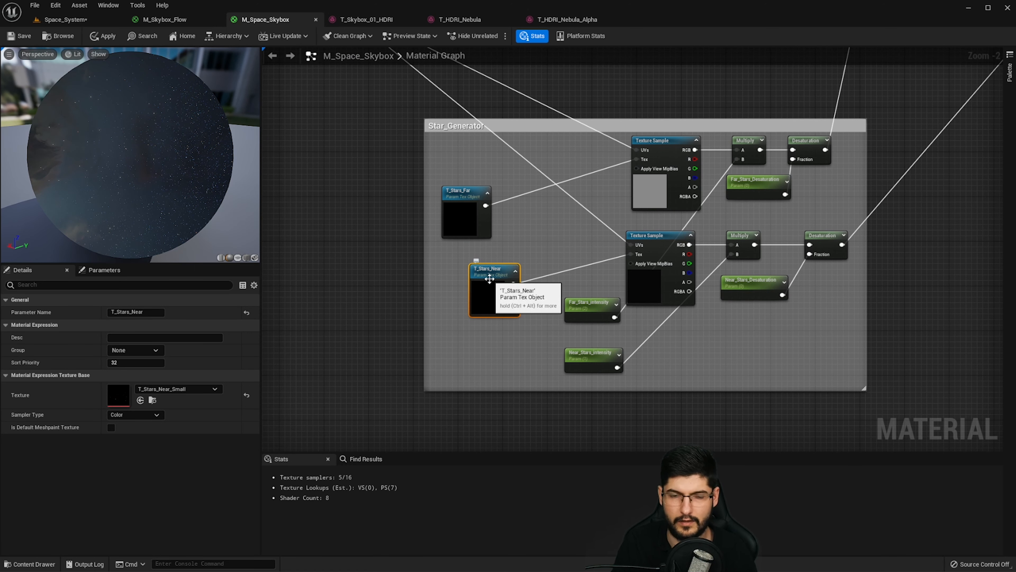
{"action": "right_click_drag", "start_coordinate": [605, 250], "coordinate": [483, 256]}
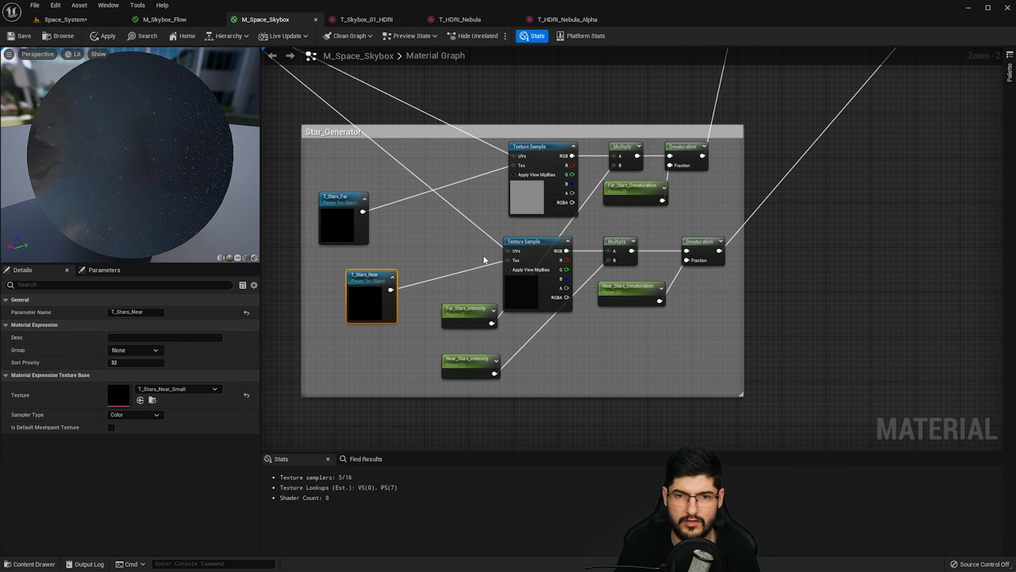
- Shift Far_Stars_intensity up and left, Near_Stars_intensity to the right, and Near_Stars_Desaturation slightly down within the Star_Generator group
{"action": "left_click", "coordinate": [450, 306]}
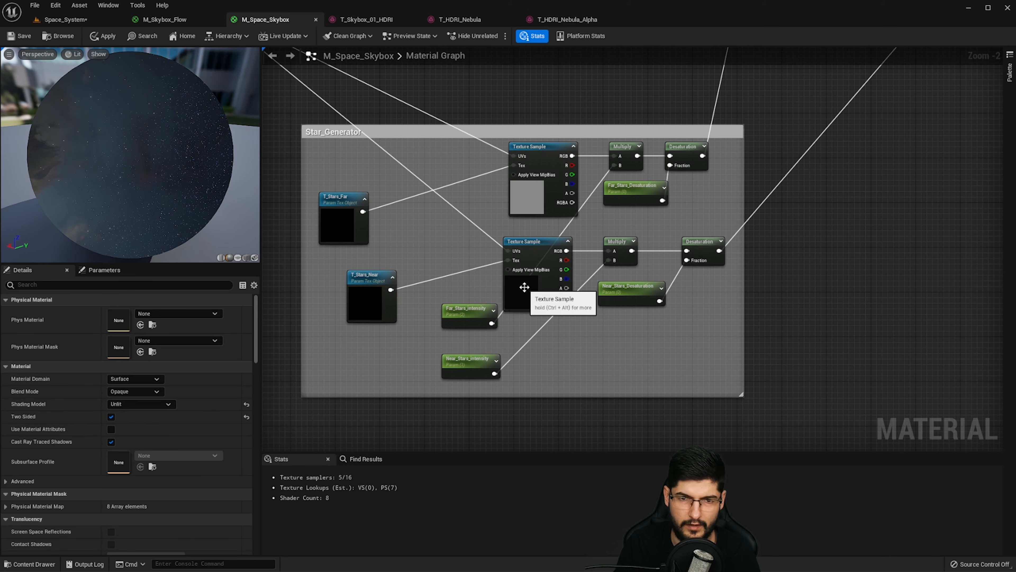
{"action": "left_click_drag", "start_coordinate": [477, 319], "coordinate": [460, 307]}
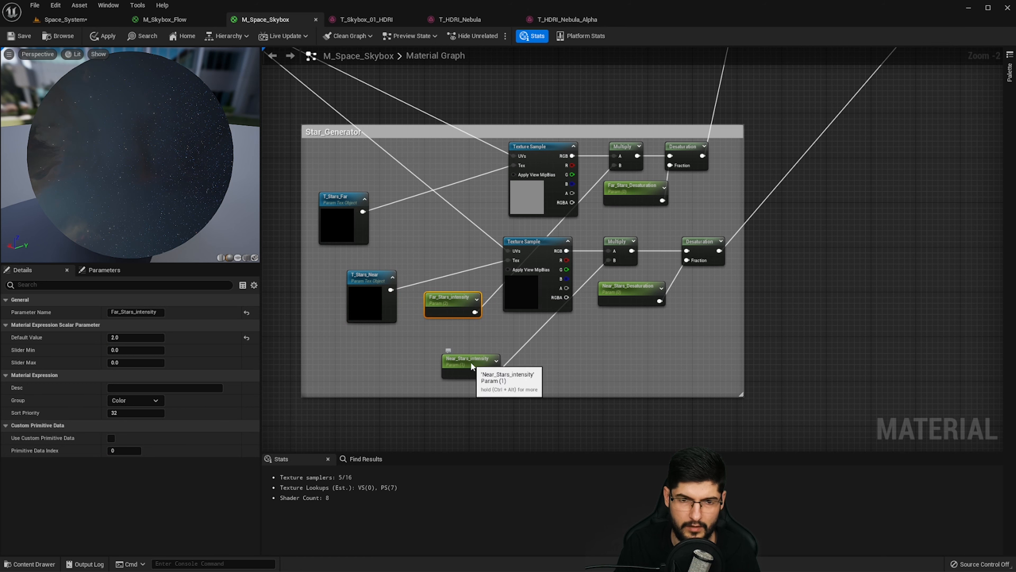
{"action": "left_click_drag", "start_coordinate": [471, 362], "coordinate": [494, 360]}
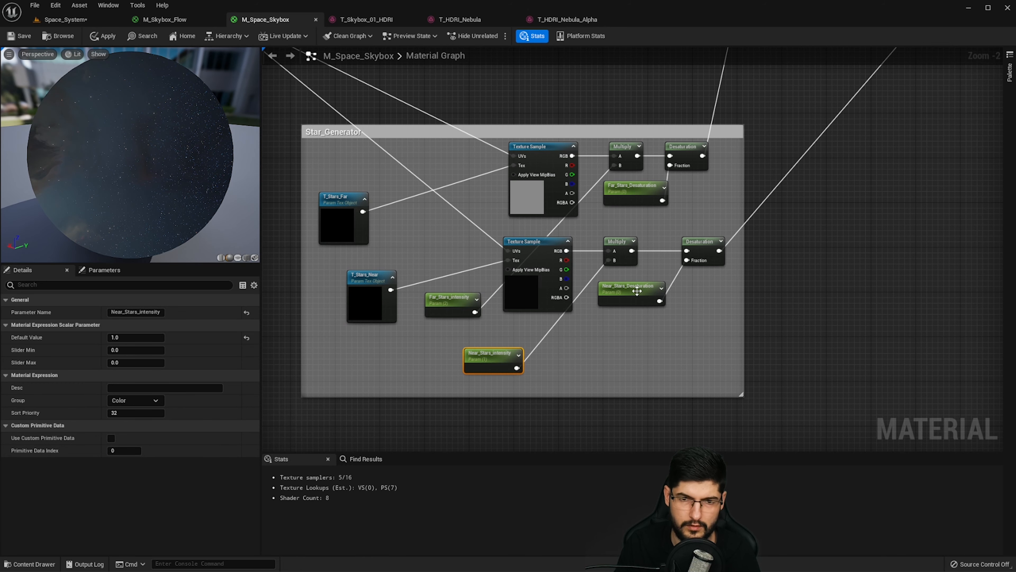
{"action": "left_click_drag", "start_coordinate": [637, 293], "coordinate": [643, 304]}
- Examine how the far stars' Desaturation output feeds HDRI_Alpha's Subtract node, checking the far-star and alpha Texture Samples
{"action": "right_click_drag", "start_coordinate": [659, 272], "coordinate": [632, 323]}
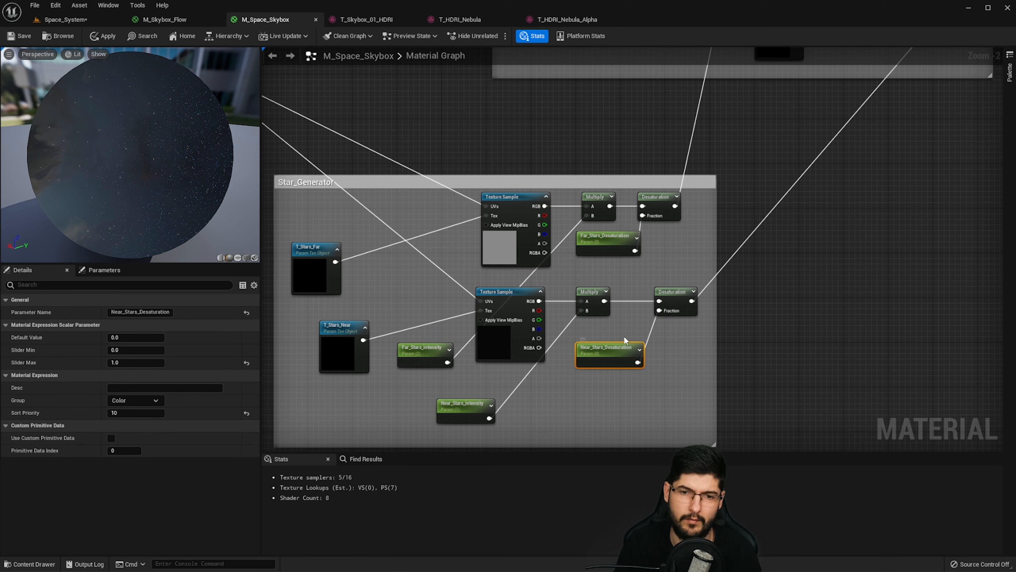
{"action": "right_click_drag", "start_coordinate": [625, 336], "coordinate": [590, 341]}
{"action": "right_click_drag", "start_coordinate": [709, 192], "coordinate": [686, 311]}
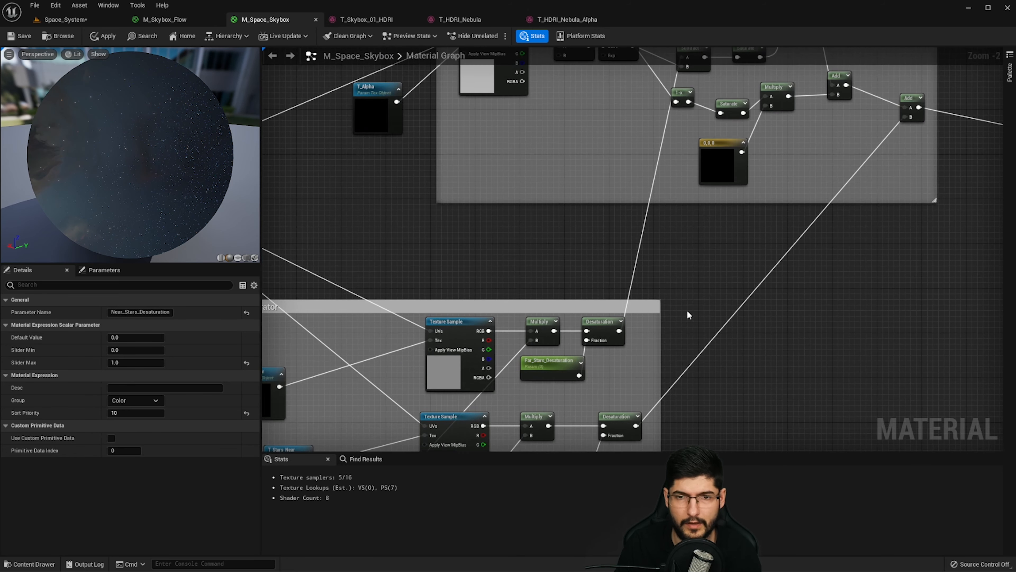
{"action": "right_click_drag", "start_coordinate": [668, 158], "coordinate": [666, 221]}
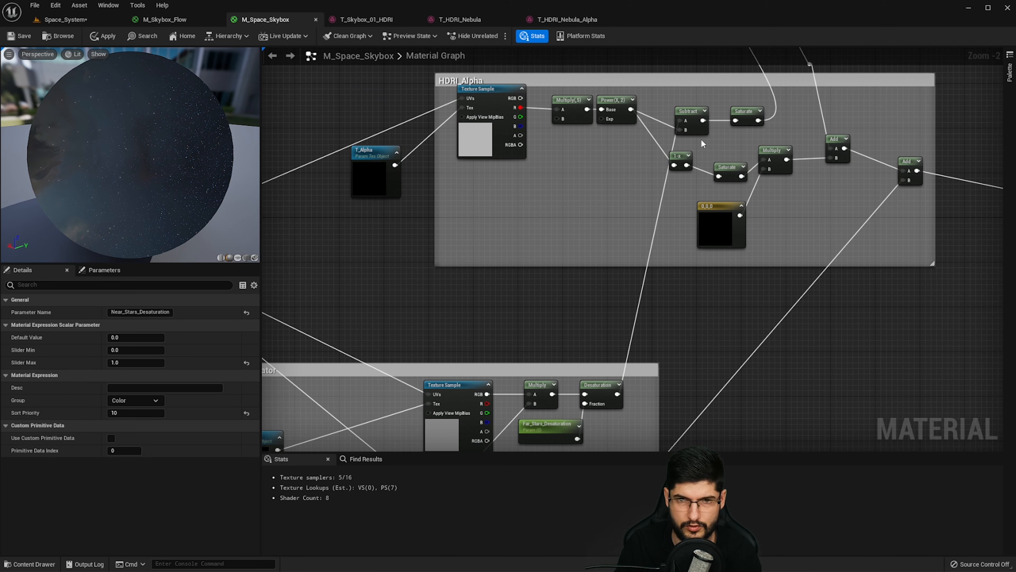
{"action": "left_click", "coordinate": [702, 130]}
{"action": "mouse_move", "coordinate": [701, 128]}
{"action": "left_mouse_down"}
{"action": "mouse_move", "coordinate": [642, 214]}
{"action": "mouse_move", "coordinate": [715, 124]}
{"action": "mouse_move", "coordinate": [700, 133]}
{"action": "left_mouse_up"}
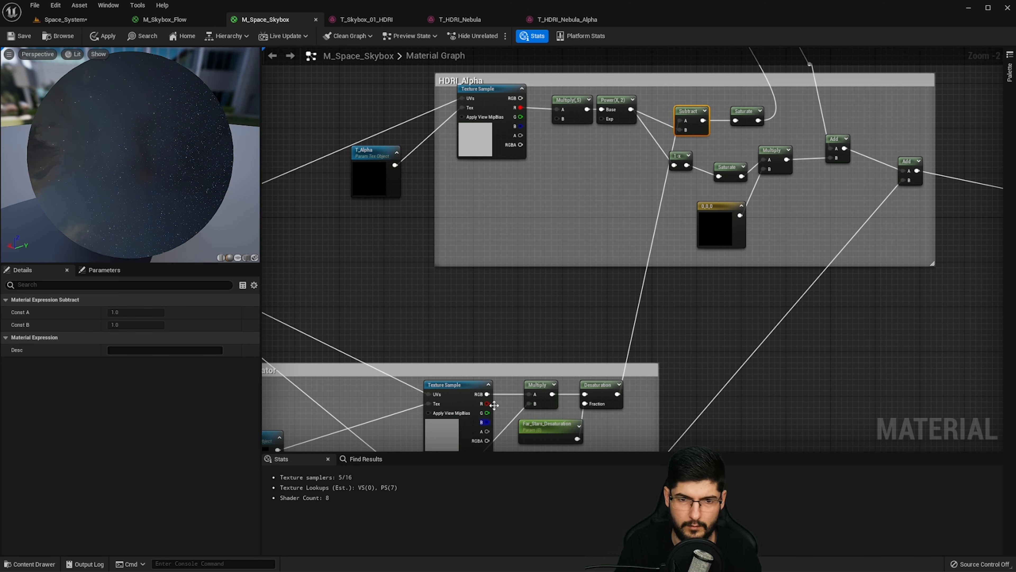
{"action": "right_click_drag", "start_coordinate": [483, 428], "coordinate": [496, 365]}
{"action": "left_click", "coordinate": [469, 378]}
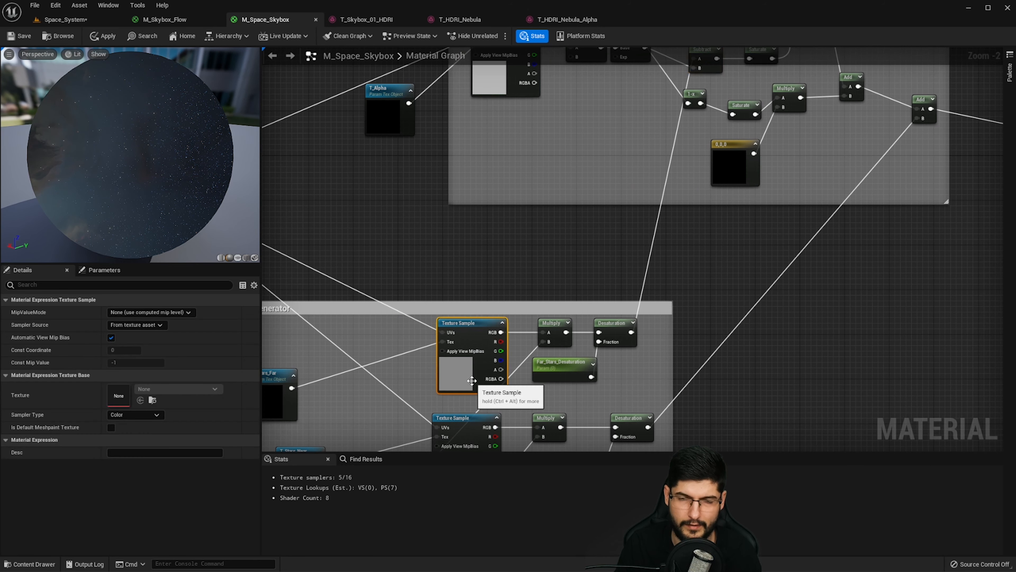
{"action": "right_click_drag", "start_coordinate": [540, 287], "coordinate": [530, 383]}
{"action": "left_click", "coordinate": [496, 180]}
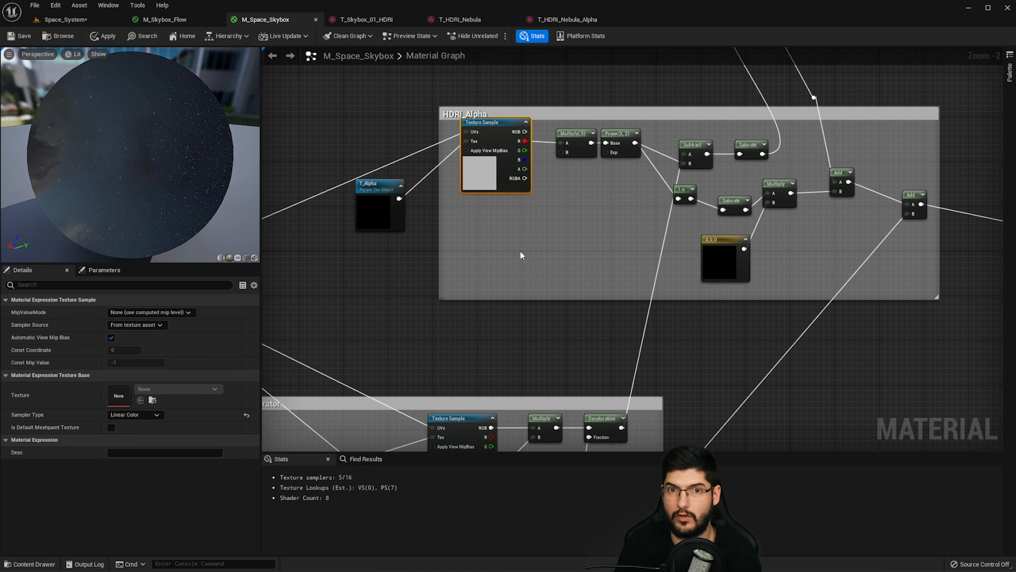
- Follow the final Add nodes to the Emissive Color output and inspect the SkyAtmosphereLightDiskLuminance node
{"action": "scroll", "coordinate": [629, 320], "scroll_direction": "down", "scroll_amount": 1}
{"action": "right_click_drag", "start_coordinate": [629, 321], "coordinate": [529, 311]}
{"action": "right_click_drag", "start_coordinate": [660, 248], "coordinate": [608, 303]}
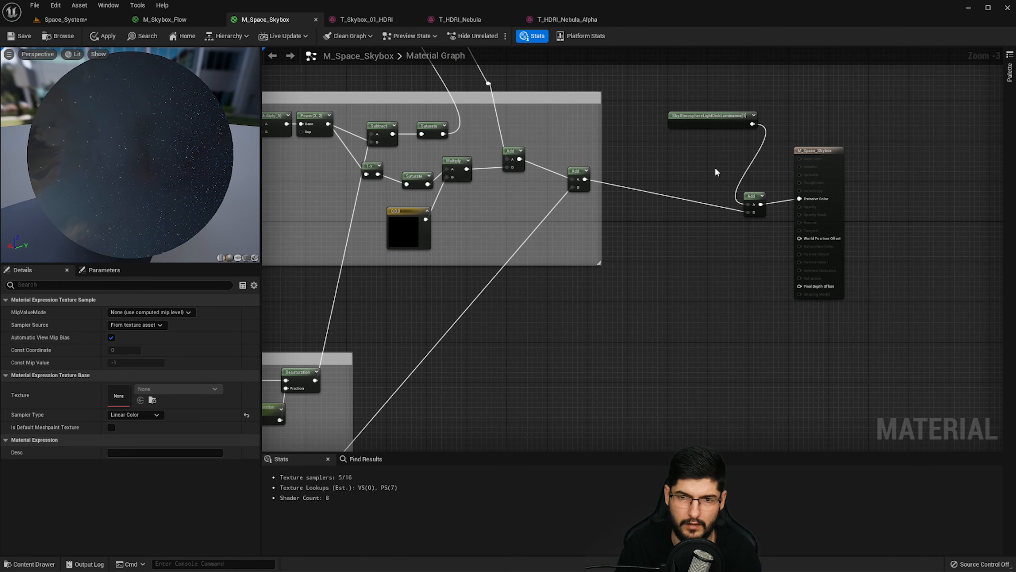
{"action": "scroll", "coordinate": [716, 172], "scroll_direction": "up", "scroll_amount": 3}
{"action": "left_click", "coordinate": [664, 199]}
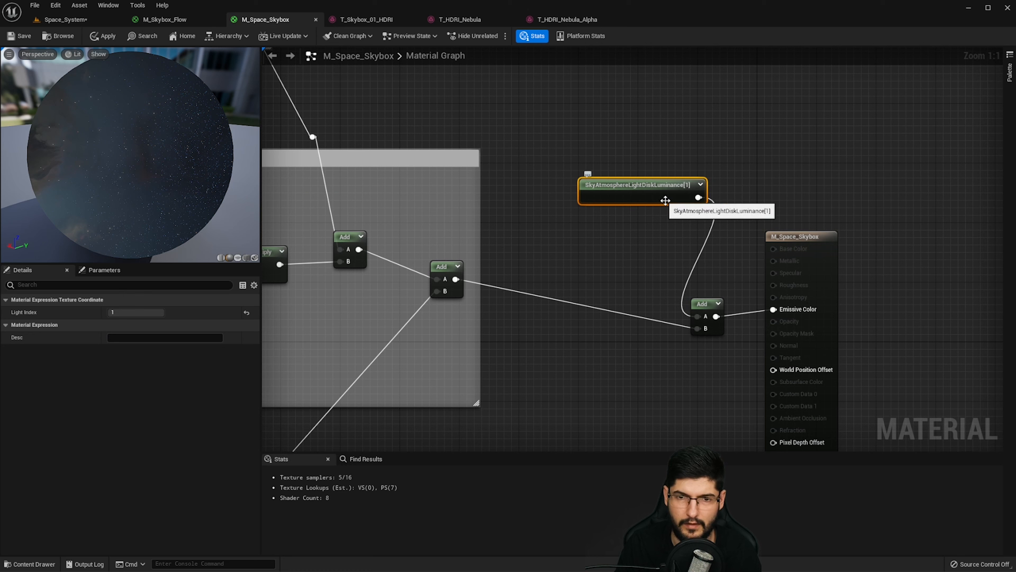
- View the bright sun disk against the nebula in the Space_System level, and return to the M_Space_Skybox graph
{"action": "left_click", "coordinate": [99, 20]}
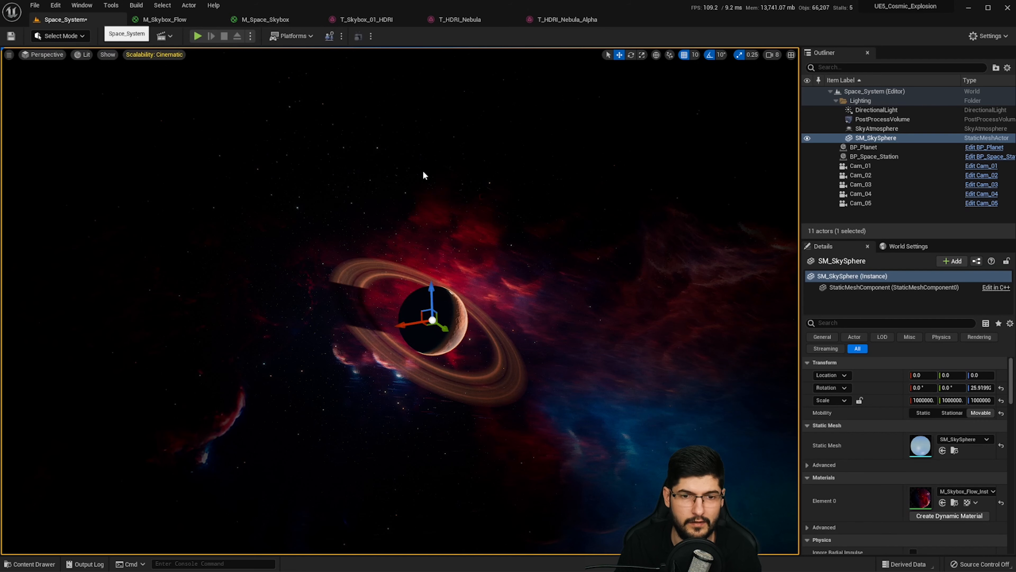
{"action": "right_click_drag", "start_coordinate": [384, 185], "coordinate": [548, 188]}
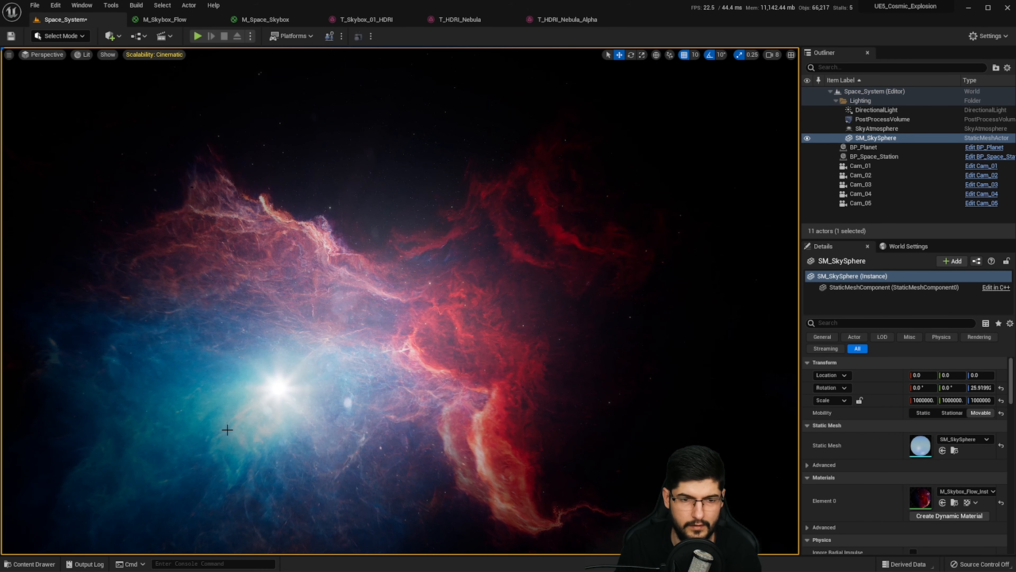
{"action": "right_click_drag", "start_coordinate": [395, 352], "coordinate": [344, 349]}
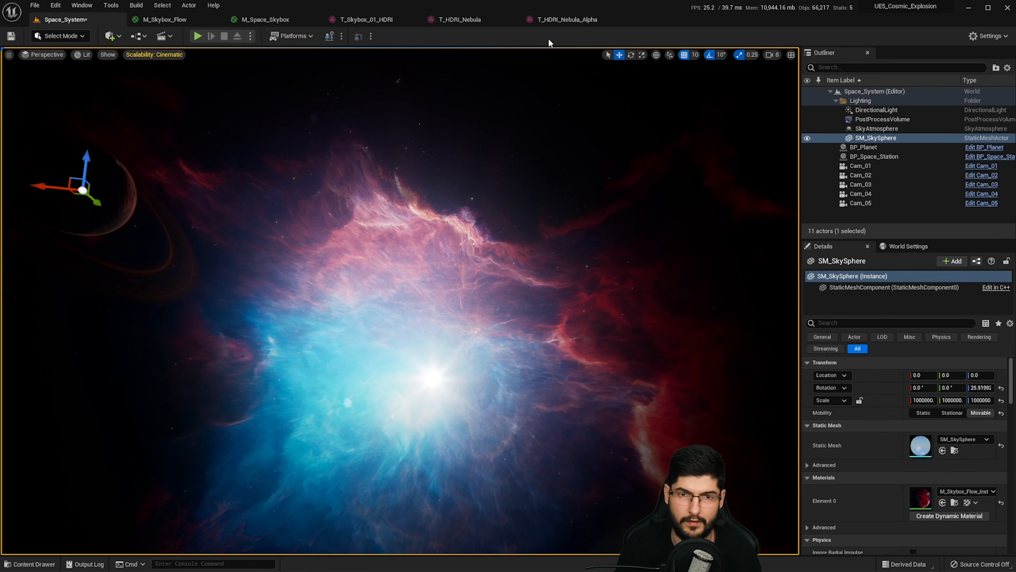
{"action": "left_click", "coordinate": [240, 19]}
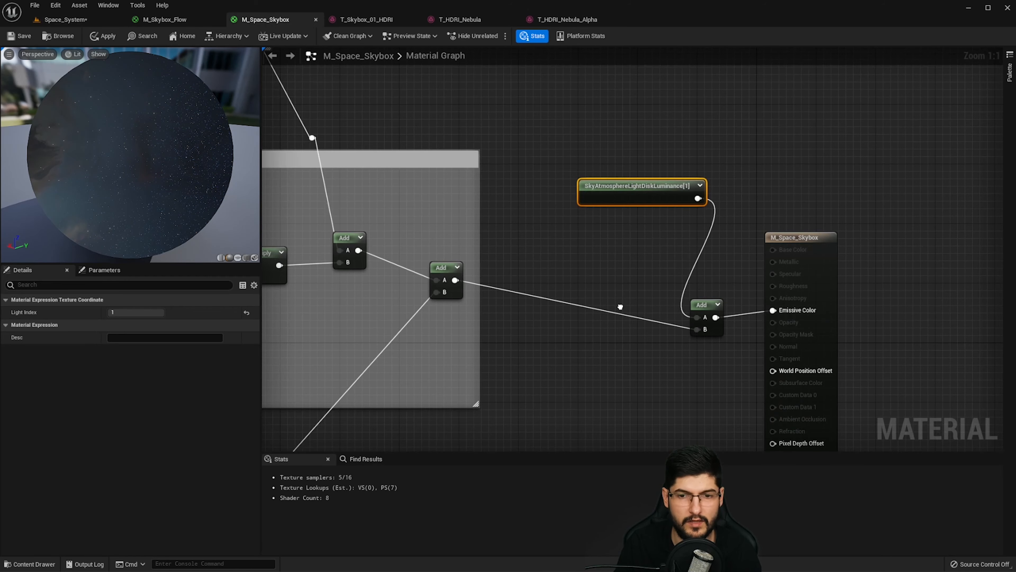
{"action": "scroll", "coordinate": [621, 307], "scroll_direction": "down", "scroll_amount": 3}
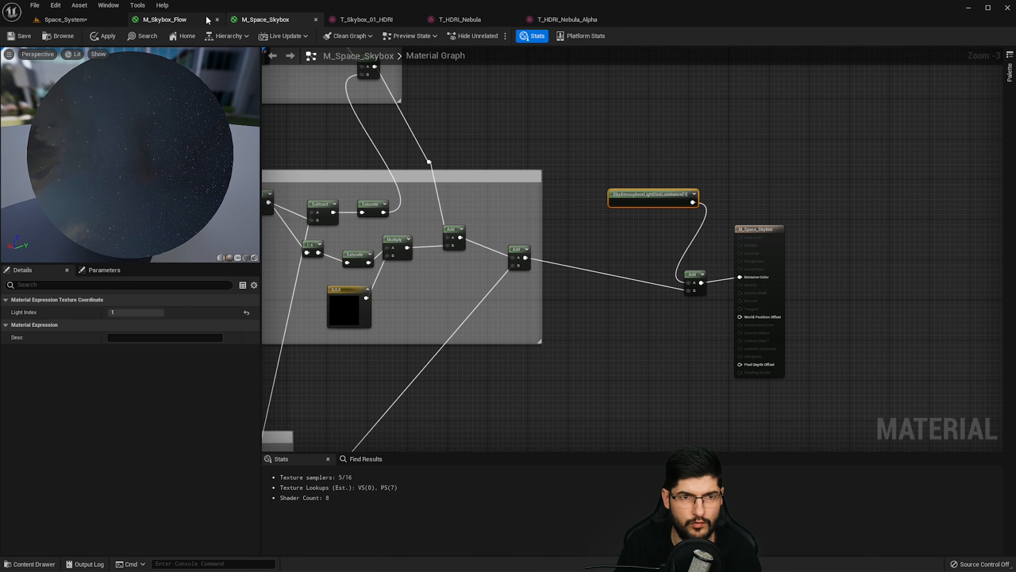
- Examine the M_Skybox_Flow graph's overall layout, covering Mapping_Coordinates, the flowmap groups, Flow_01, Flow_02 and Star_Generator
{"action": "left_click", "coordinate": [208, 20]}
{"action": "scroll", "coordinate": [593, 299], "scroll_direction": "down", "scroll_amount": 4}
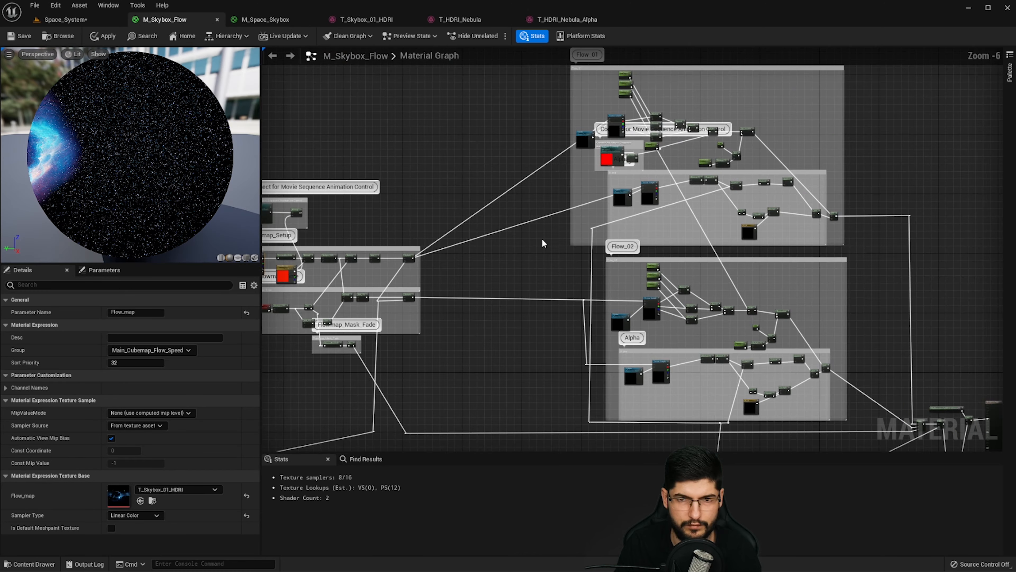
{"action": "scroll", "coordinate": [544, 244], "scroll_direction": "down", "scroll_amount": 2}
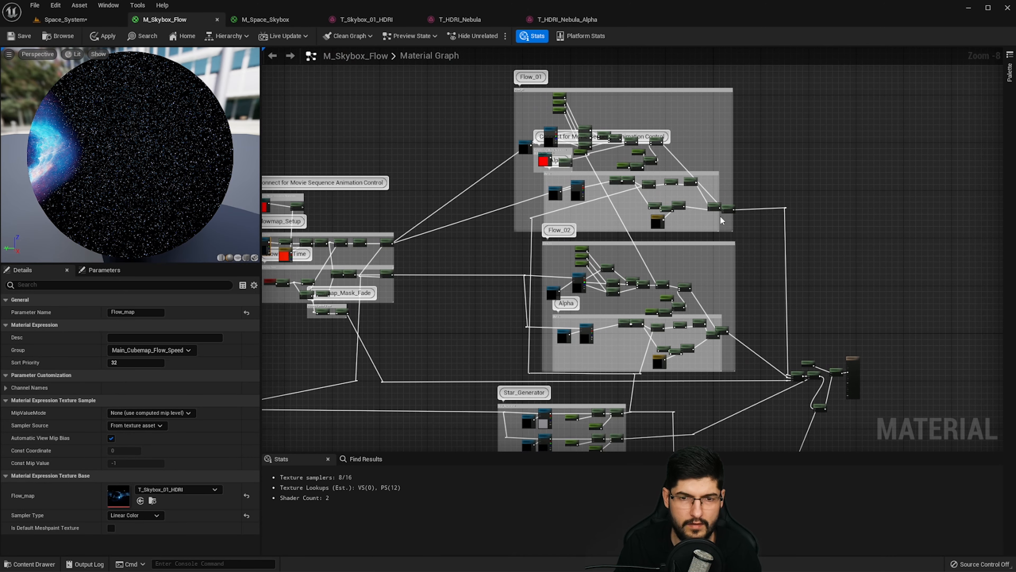
{"action": "right_click_drag", "start_coordinate": [498, 166], "coordinate": [610, 146]}
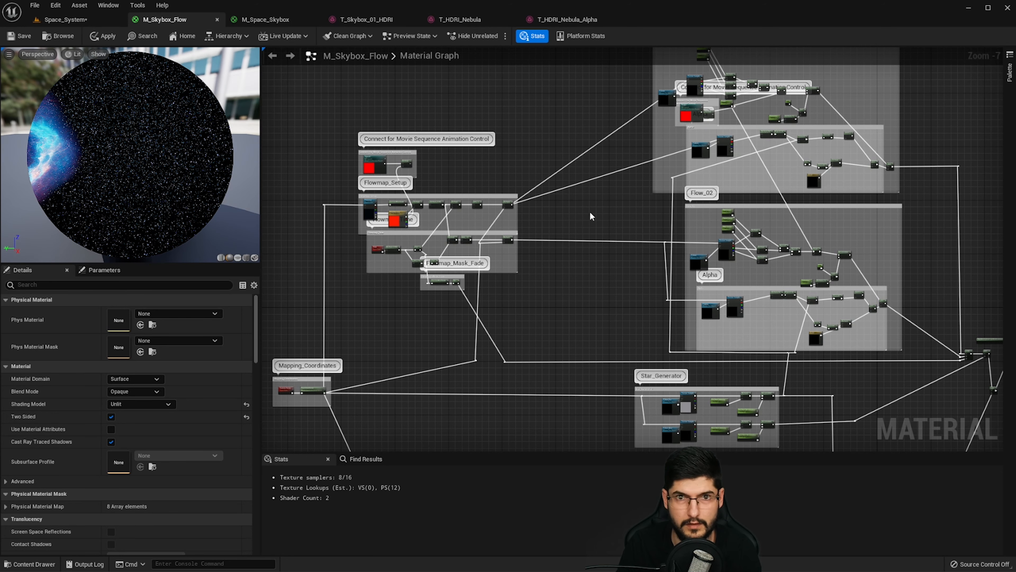
{"action": "right_click_drag", "start_coordinate": [590, 213], "coordinate": [585, 246]}
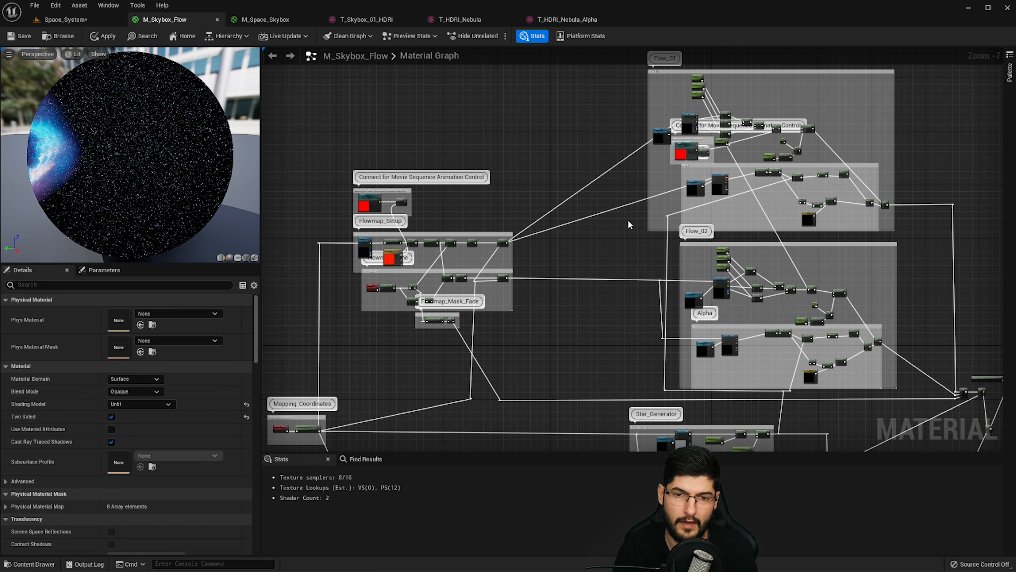
{"action": "right_click_drag", "start_coordinate": [628, 219], "coordinate": [633, 256]}
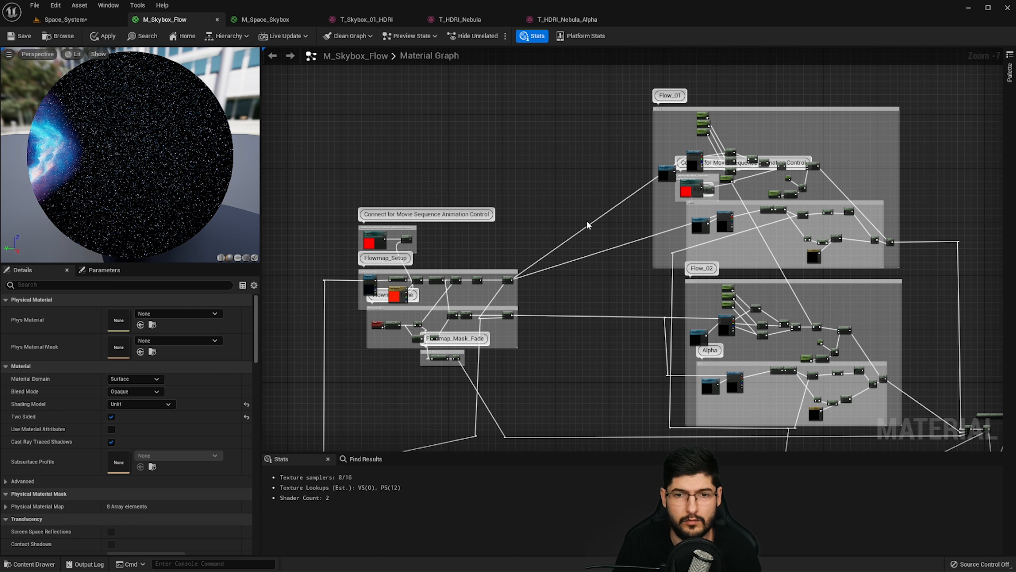
{"action": "right_click_drag", "start_coordinate": [592, 264], "coordinate": [618, 199]}
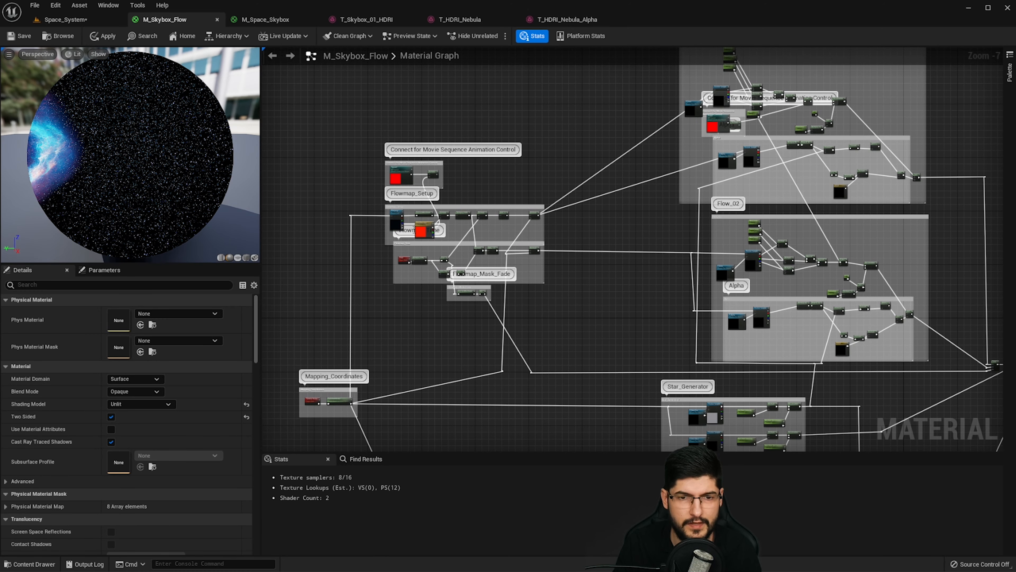
{"action": "right_click_drag", "start_coordinate": [636, 155], "coordinate": [653, 217]}
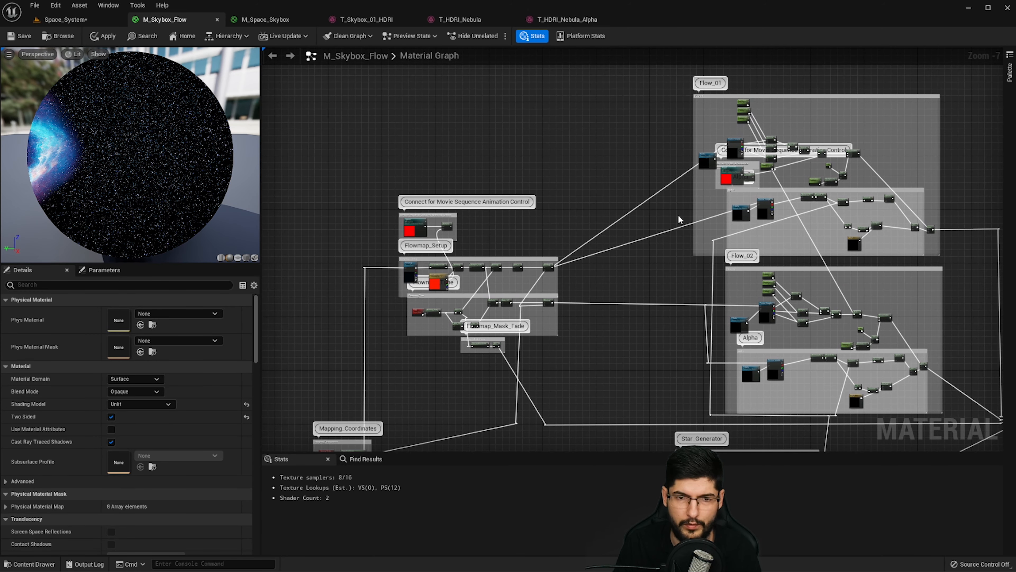
- Compare the whole M_Space_Skybox graph with M_Skybox_Flow, ending on the M_Skybox_Flow graph
{"action": "left_click", "coordinate": [283, 20]}
{"action": "key", "text": "Home"}
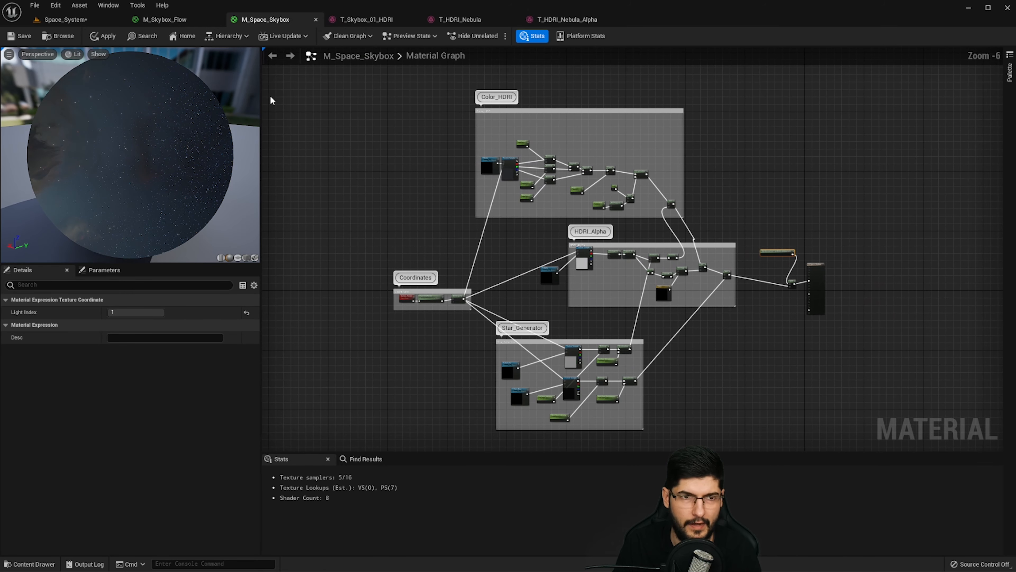
{"action": "left_click", "coordinate": [176, 18]}
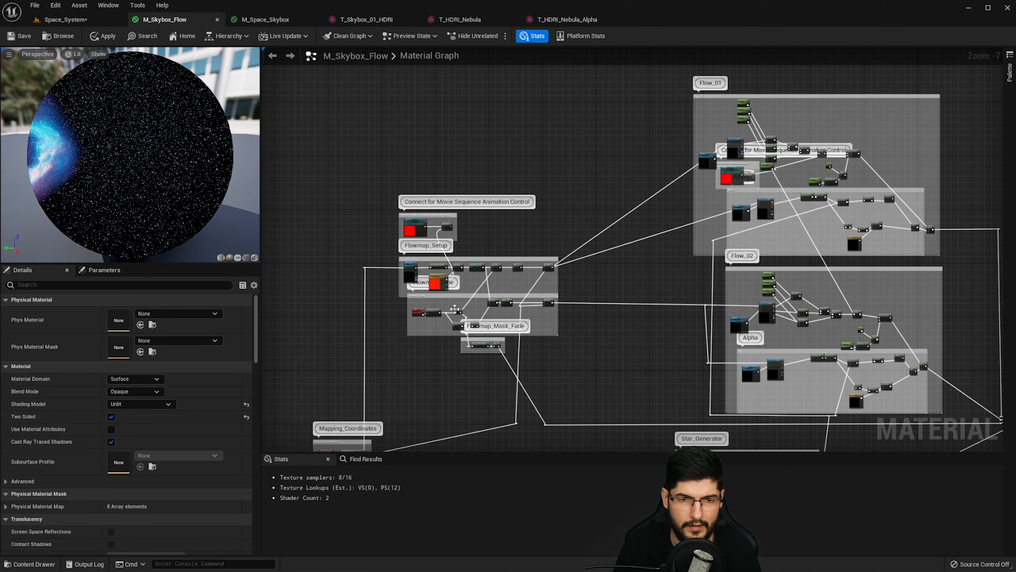
- Examine the flowmap, Extra_Cubemap and Star_Generator groups in M_Skybox_Flow, ending on Flow_01 and Flow_02
{"action": "left_click_drag", "start_coordinate": [562, 153], "coordinate": [499, 356]}
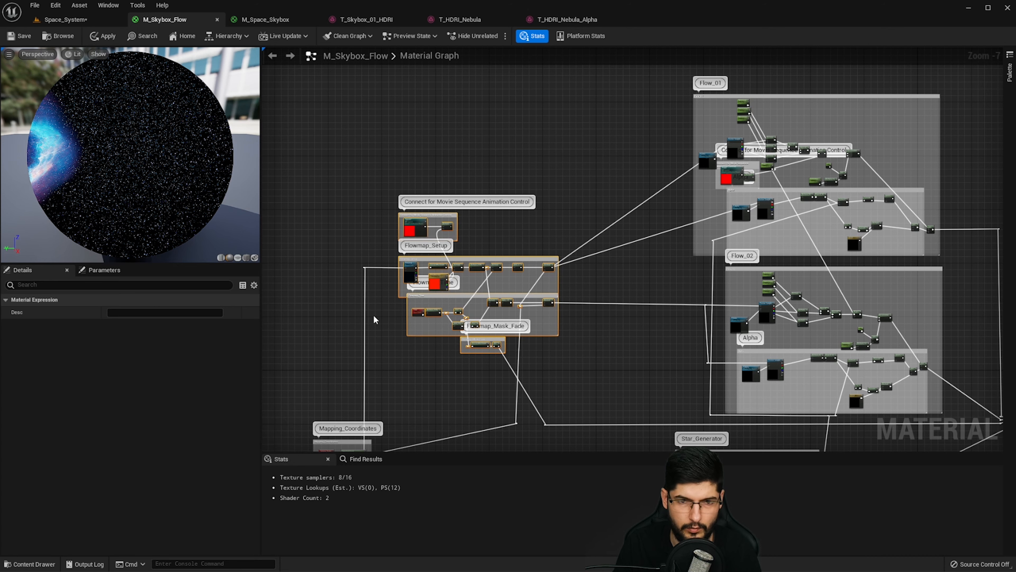
{"action": "right_click_drag", "start_coordinate": [599, 373], "coordinate": [433, 48]}
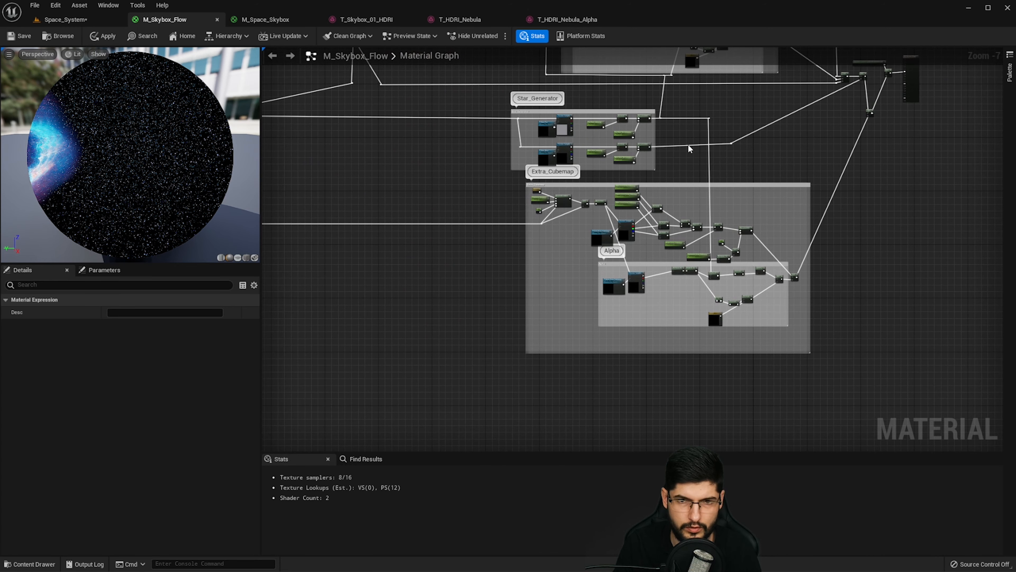
{"action": "left_click_drag", "start_coordinate": [831, 190], "coordinate": [540, 370]}
{"action": "right_click_drag", "start_coordinate": [515, 277], "coordinate": [527, 336]}
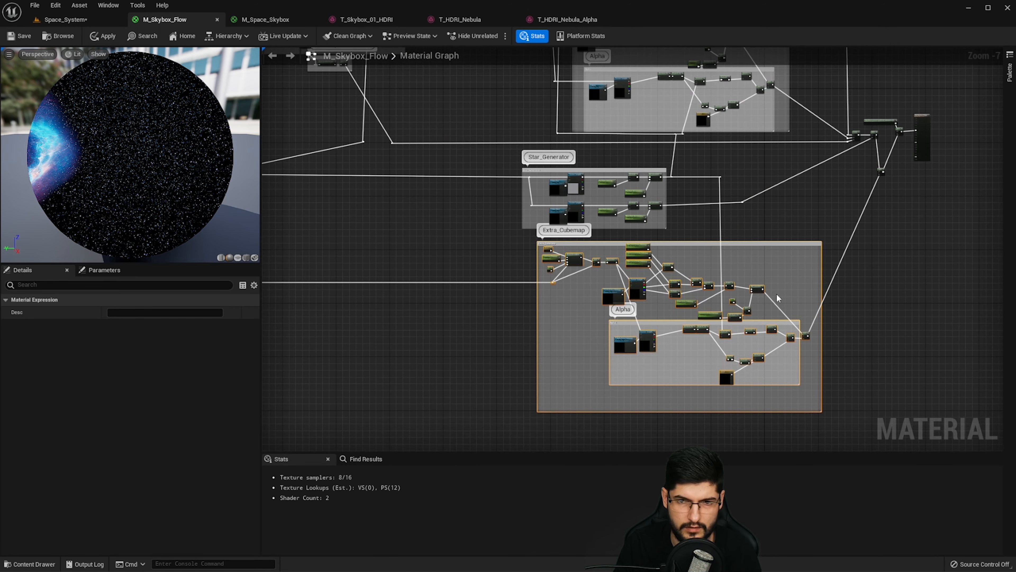
{"action": "left_click", "coordinate": [760, 270]}
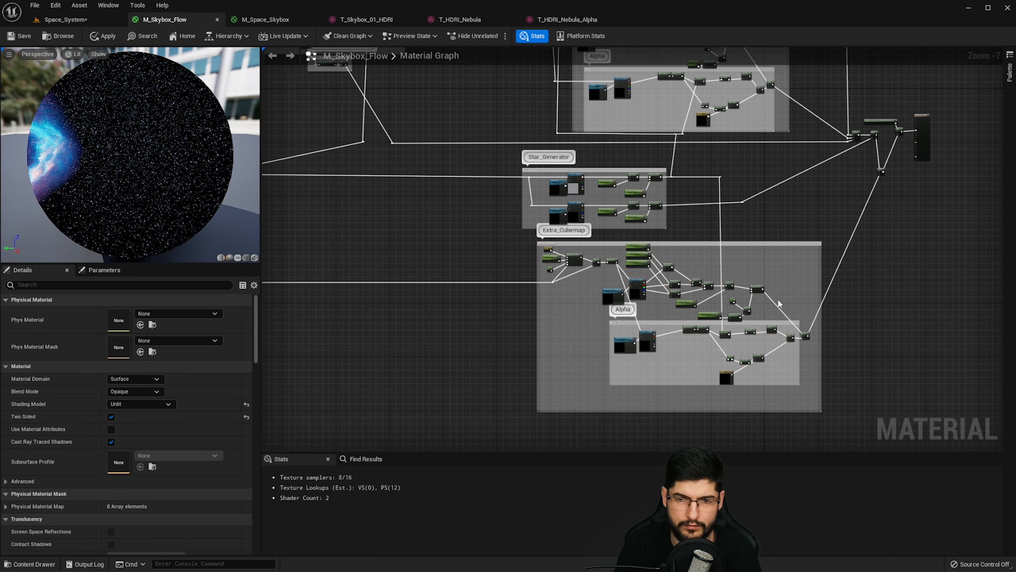
{"action": "right_click_drag", "start_coordinate": [626, 263], "coordinate": [644, 300]}
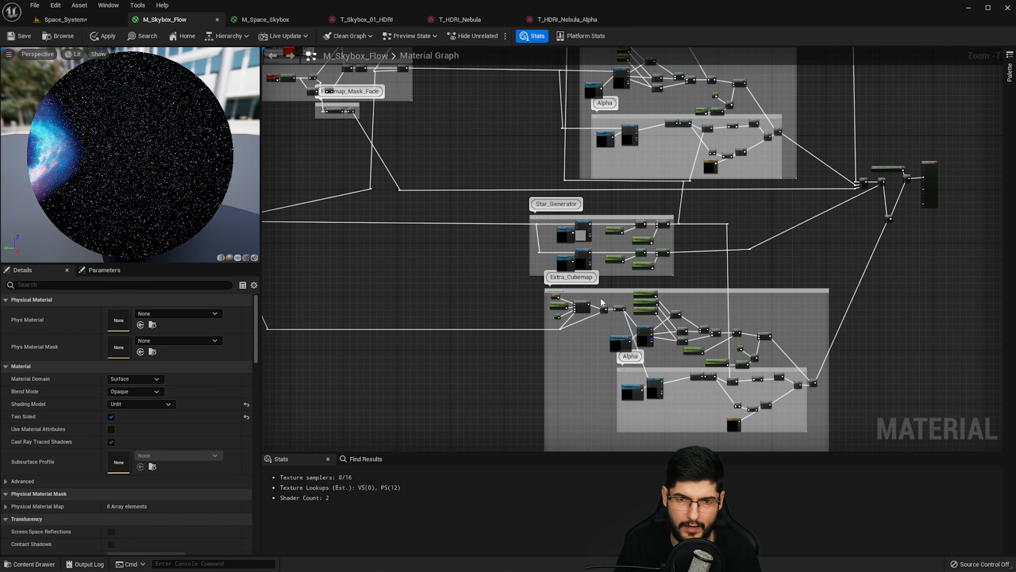
{"action": "right_click_drag", "start_coordinate": [726, 240], "coordinate": [747, 310]}
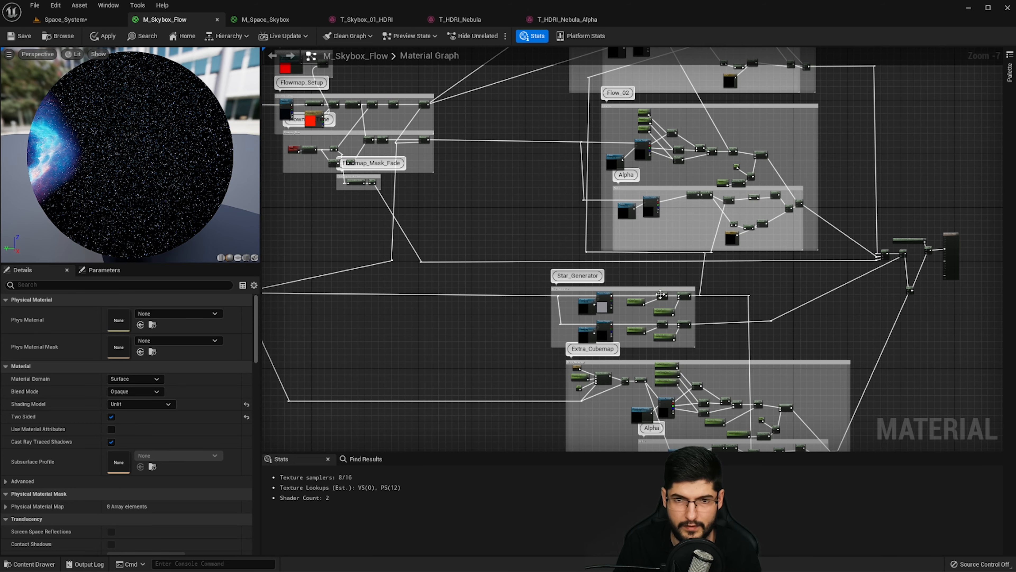
{"action": "right_click_drag", "start_coordinate": [617, 324], "coordinate": [621, 390]}
{"action": "right_click_drag", "start_coordinate": [641, 227], "coordinate": [593, 242]}
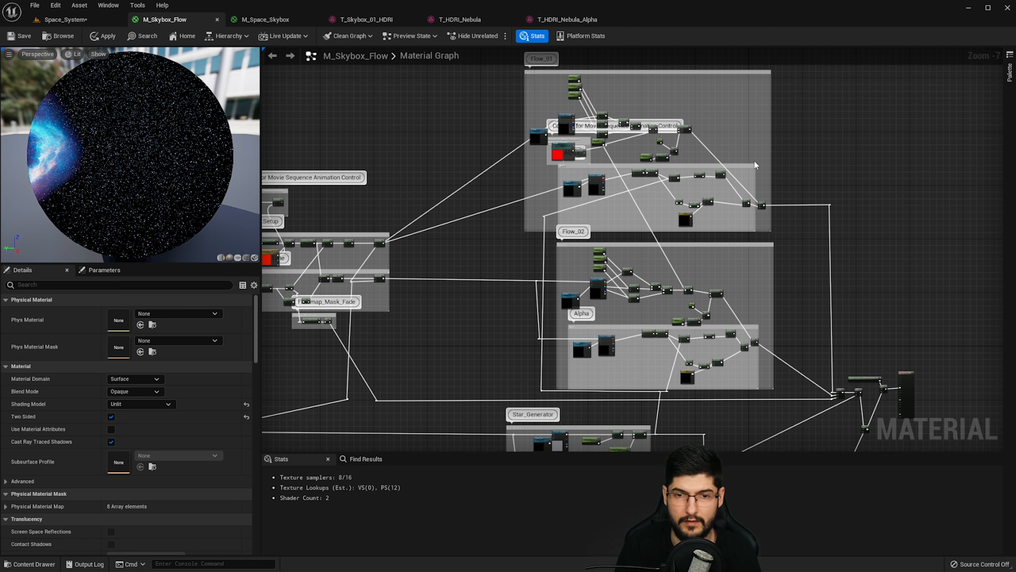
- View the nebula in the Space_System level and return to the Flow_01 and Flow_02 groups in M_Skybox_Flow
{"action": "left_click", "coordinate": [65, 20]}
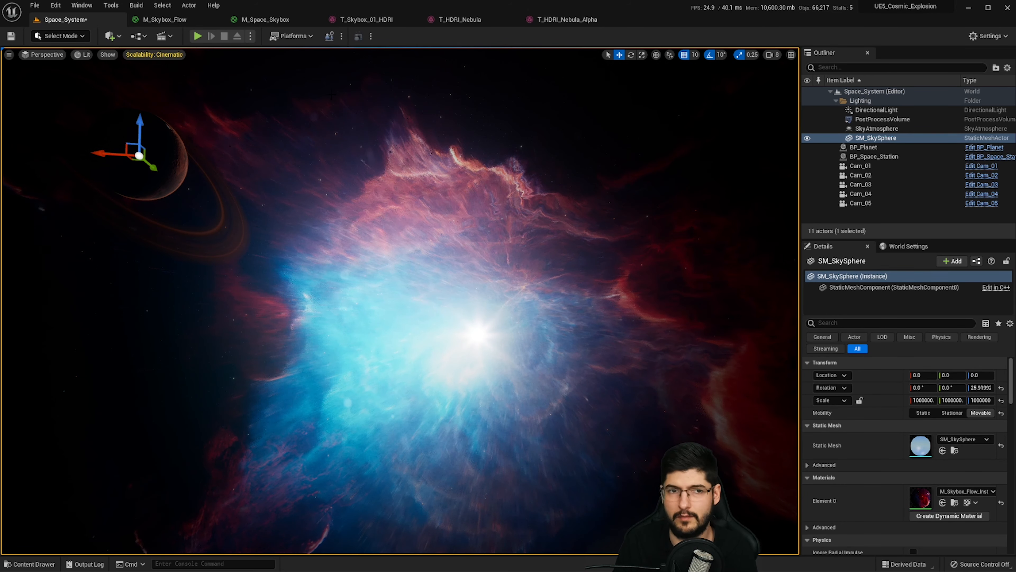
{"action": "left_click", "coordinate": [147, 22]}
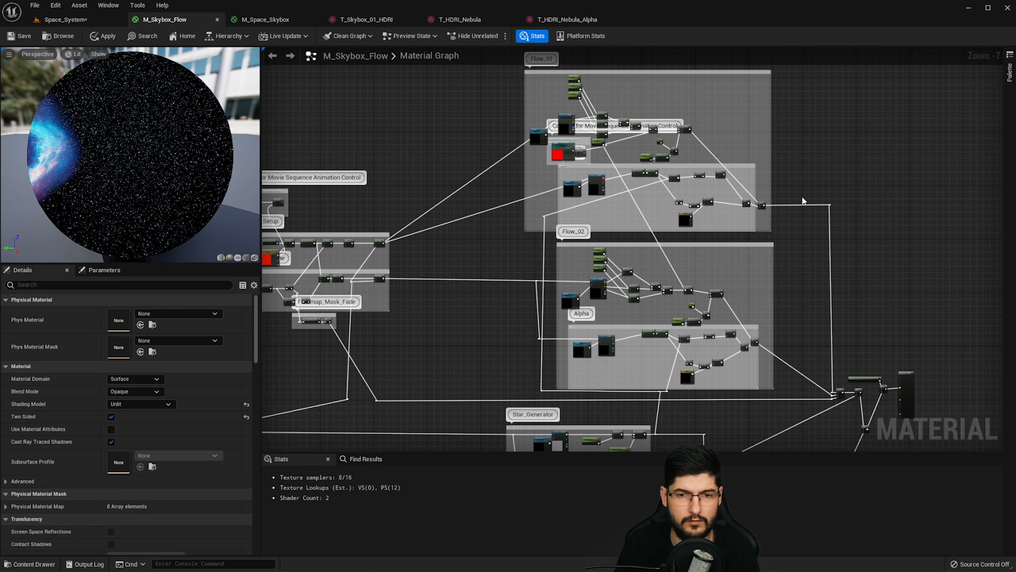
{"action": "right_click_drag", "start_coordinate": [738, 269], "coordinate": [706, 244]}
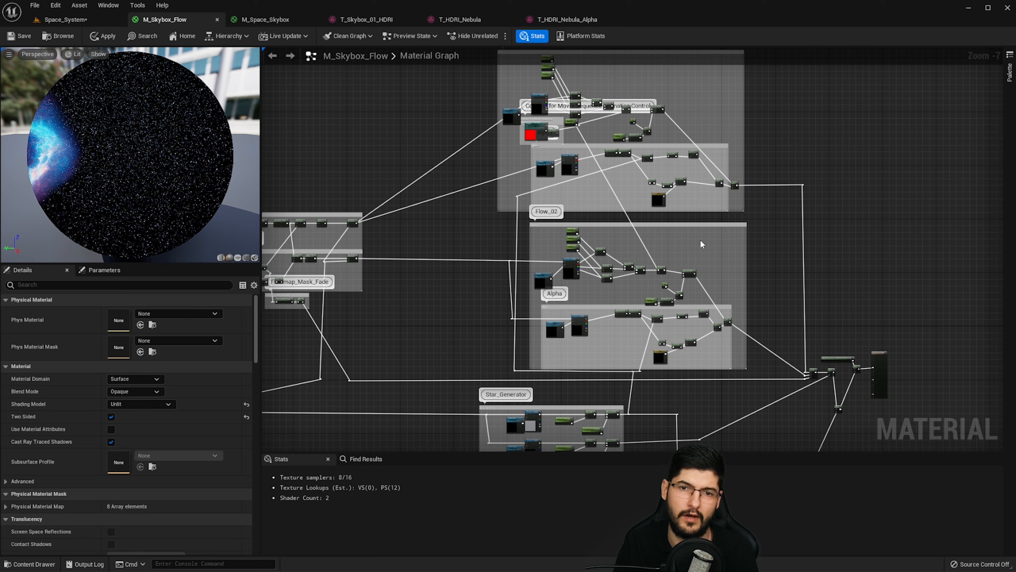
- Look around the ringed planet, red nebula and bright sun in the Space_System level, checking back against the M_Skybox_Flow graph
{"action": "left_click", "coordinate": [64, 20]}
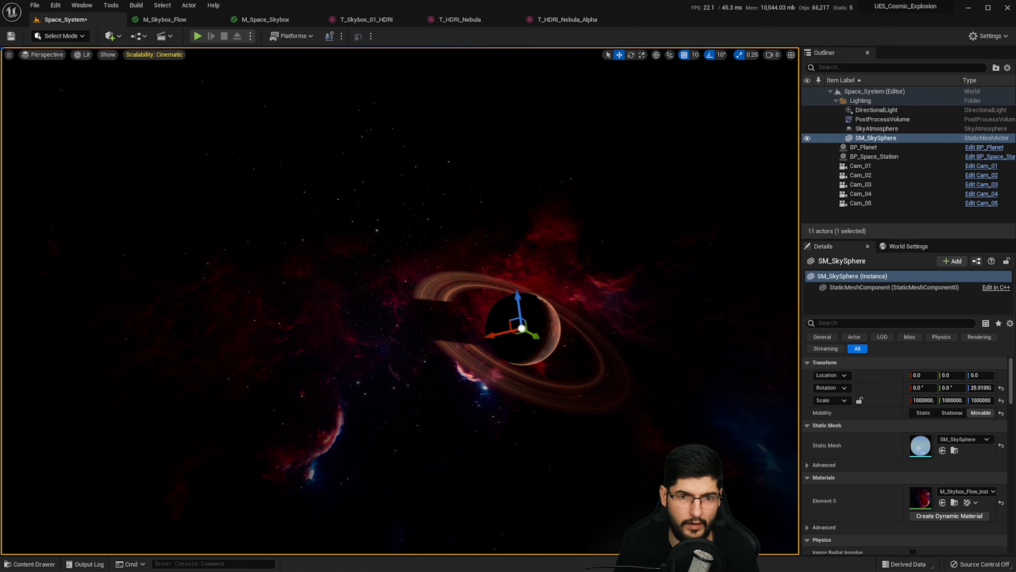
{"action": "right_click_drag", "start_coordinate": [481, 240], "coordinate": [630, 232]}
{"action": "right_click_drag", "start_coordinate": [481, 240], "coordinate": [438, 229]}
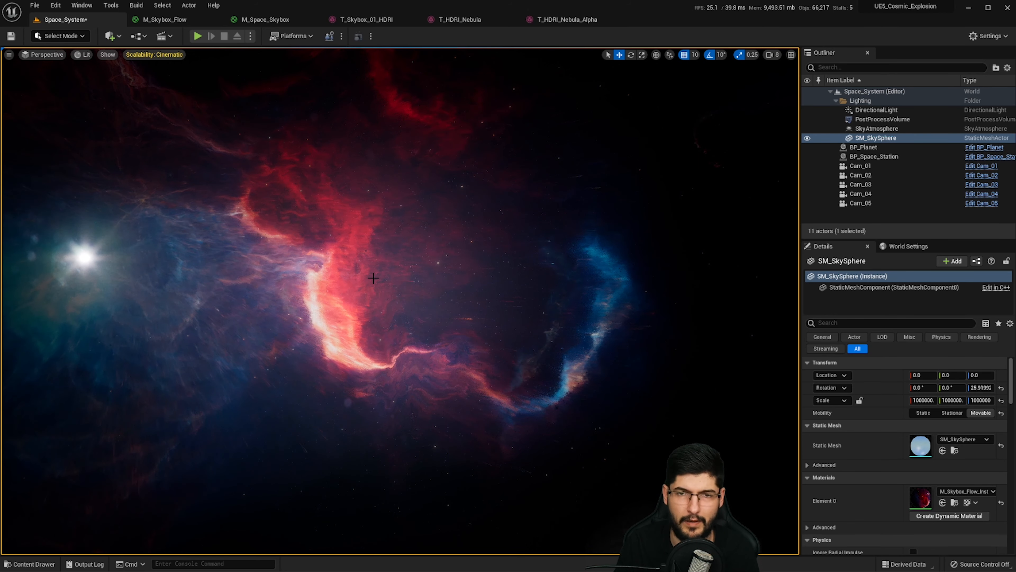
{"action": "right_click_drag", "start_coordinate": [378, 301], "coordinate": [300, 295]}
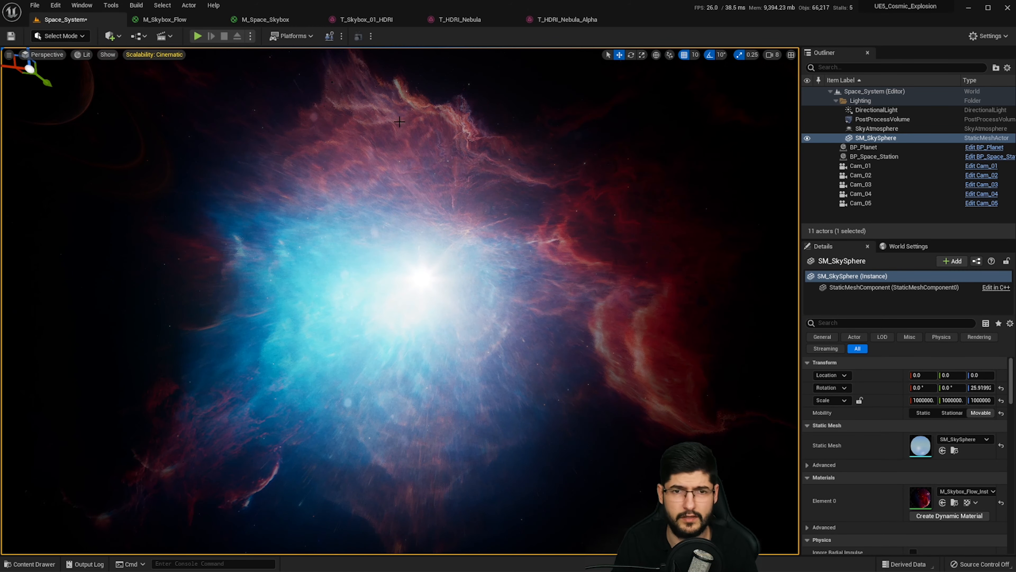
{"action": "left_click", "coordinate": [192, 21]}
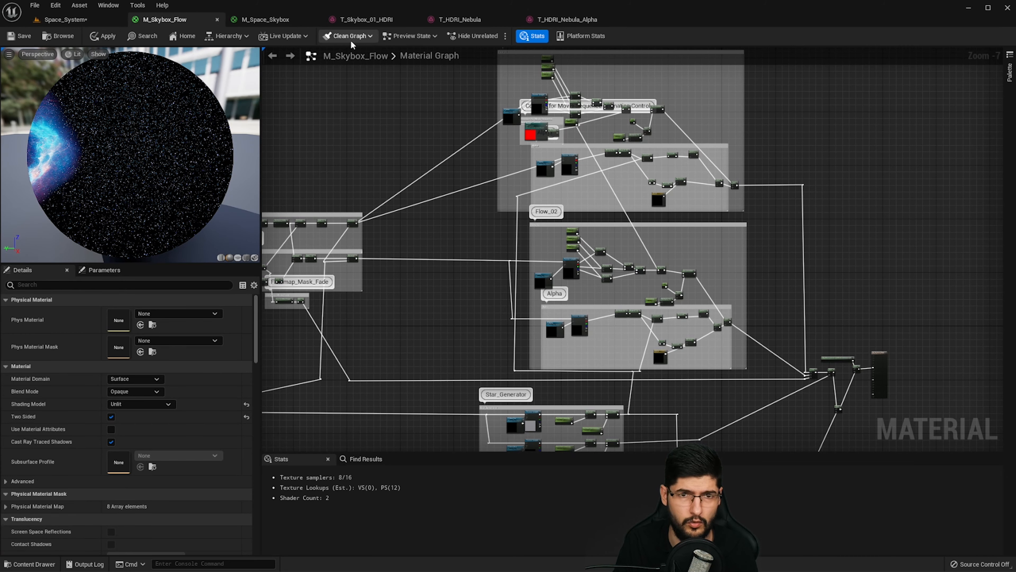
{"action": "left_click", "coordinate": [82, 21]}
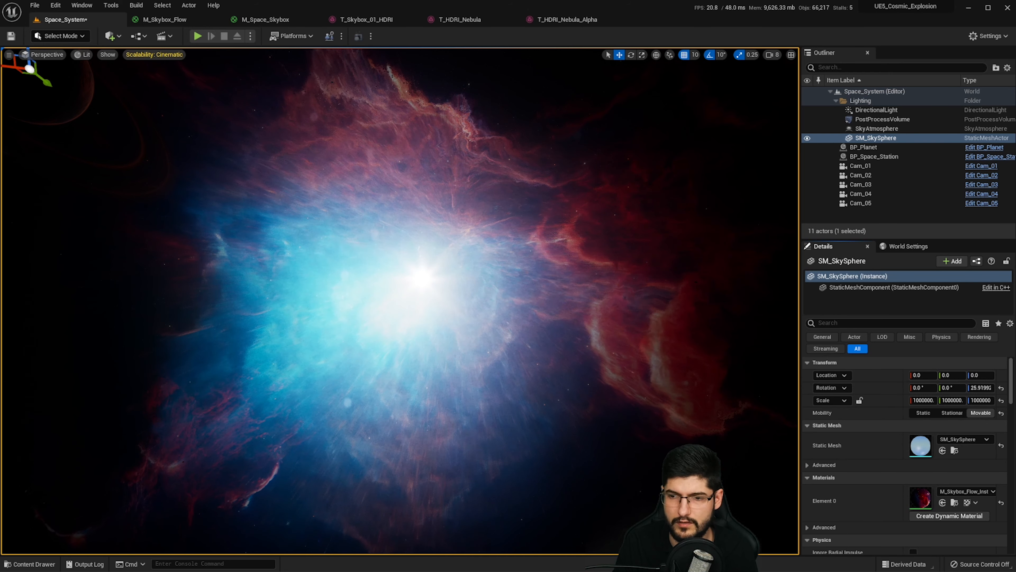
- In the M_Skybox_Flow_Inst material instance, set Flow_Direction R and B to 1.0 and move its window off the viewport
{"action": "left_click_drag", "start_coordinate": [1015, 120], "coordinate": [514, 165]}
{"action": "scroll", "coordinate": [581, 272], "scroll_direction": "down", "scroll_amount": 4}
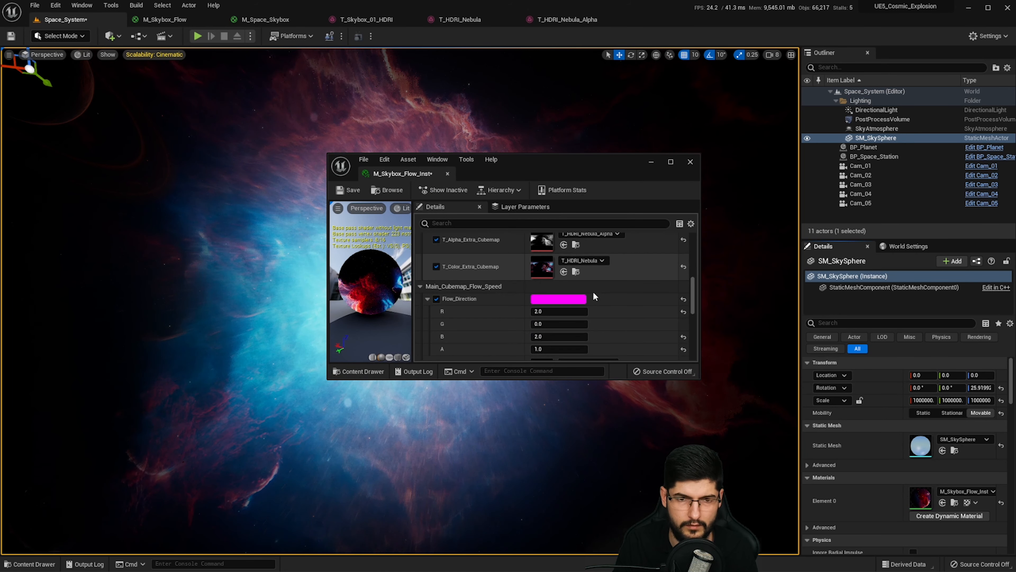
{"action": "left_click", "coordinate": [558, 298]}
{"action": "type", "text": "1"}
{"action": "key", "text": "Tab"}
{"action": "key", "text": "Tab"}
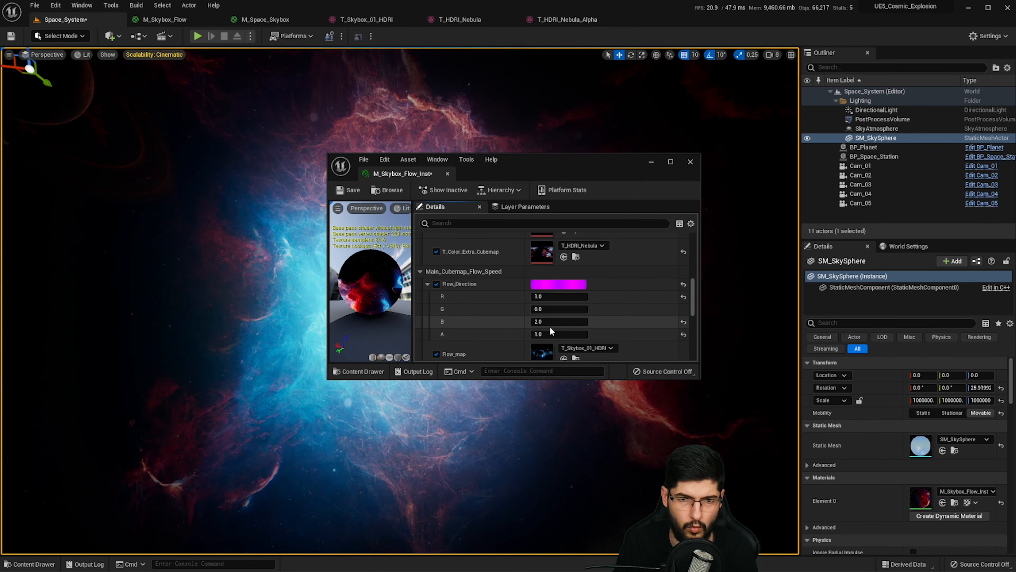
{"action": "type", "text": "1"}
{"action": "key", "text": "Return"}
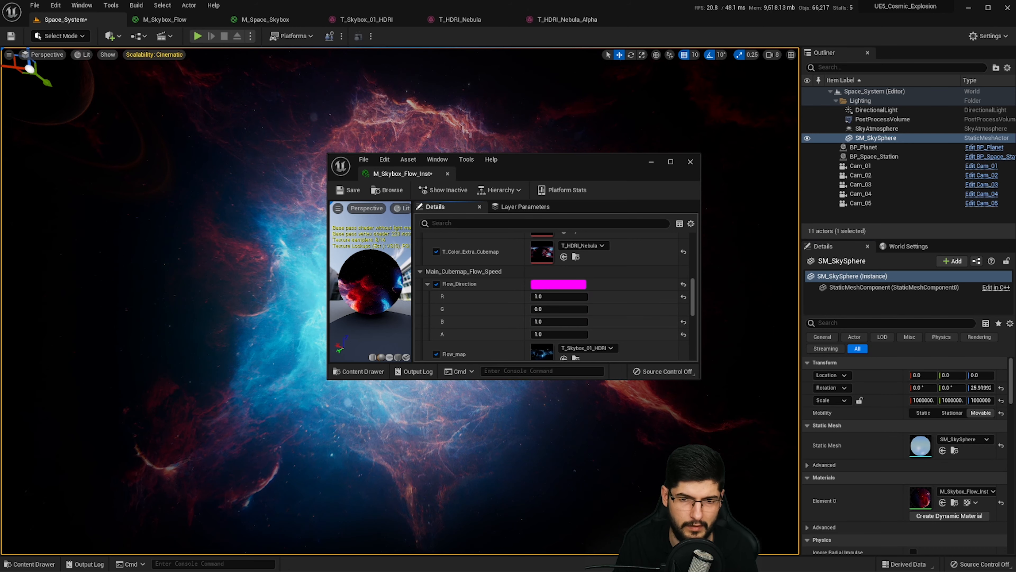
{"action": "left_click_drag", "start_coordinate": [615, 163], "coordinate": [1015, 262]}
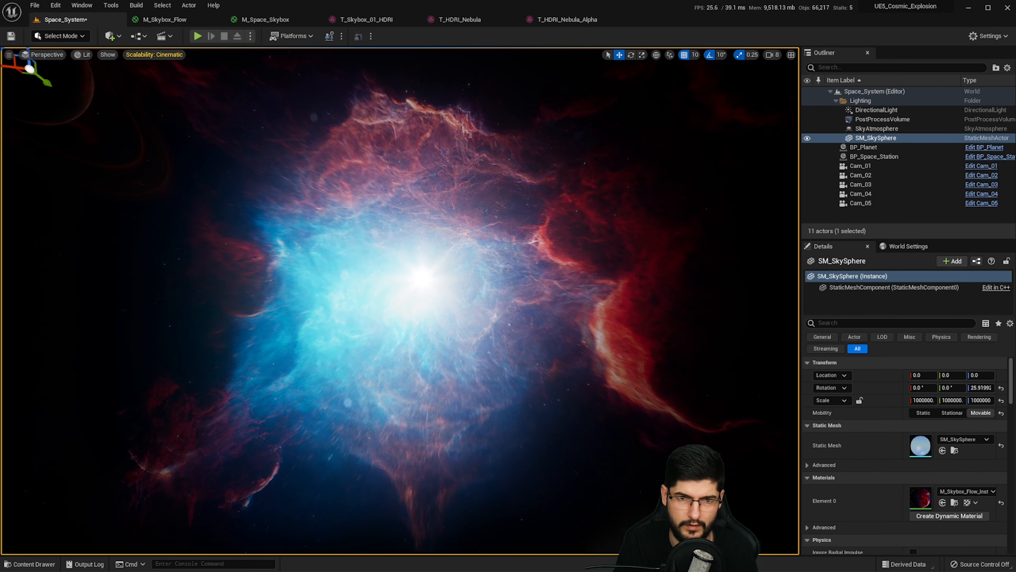
- Look around the flowing nebula in the level viewport and return to the M_Skybox_Flow graph
{"action": "right_click_drag", "start_coordinate": [587, 328], "coordinate": [665, 344]}
{"action": "right_click_drag", "start_coordinate": [563, 352], "coordinate": [486, 327]}
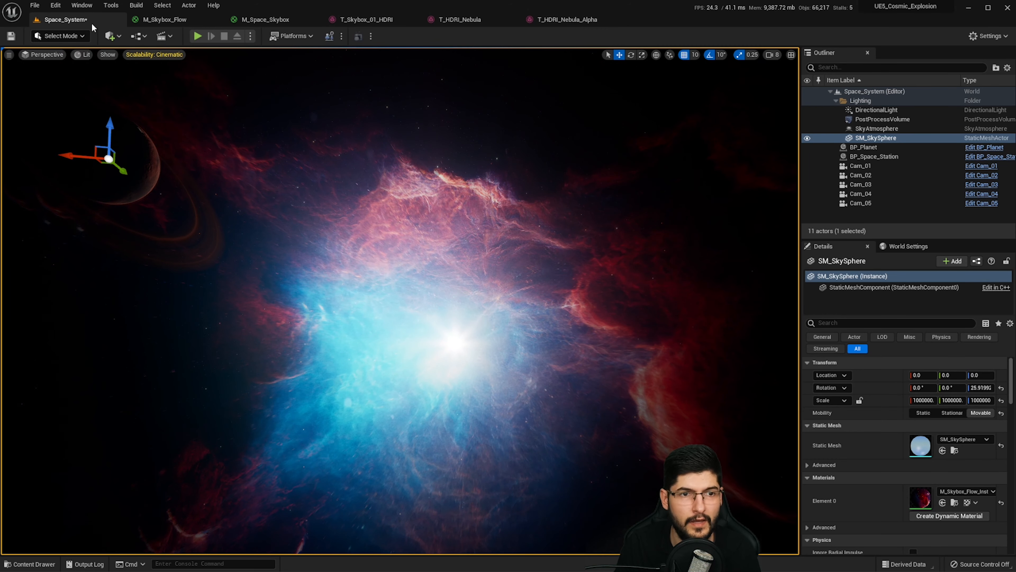
{"action": "left_click", "coordinate": [186, 20]}
- Inspect the T_Color and T_Alpha texture parameters inside the Flow_01 group
{"action": "right_click_drag", "start_coordinate": [495, 195], "coordinate": [609, 239]}
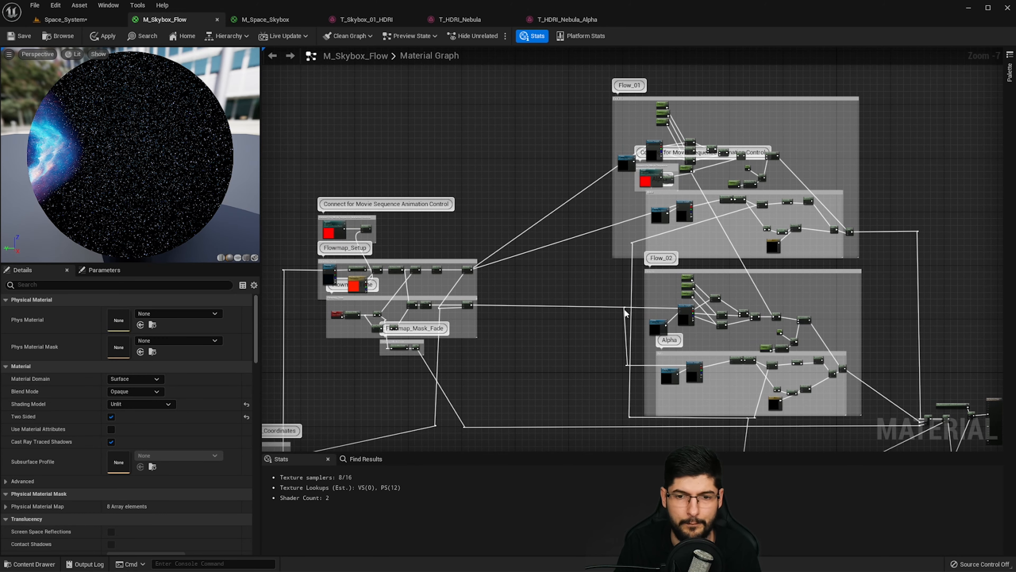
{"action": "right_click_drag", "start_coordinate": [749, 123], "coordinate": [582, 143]}
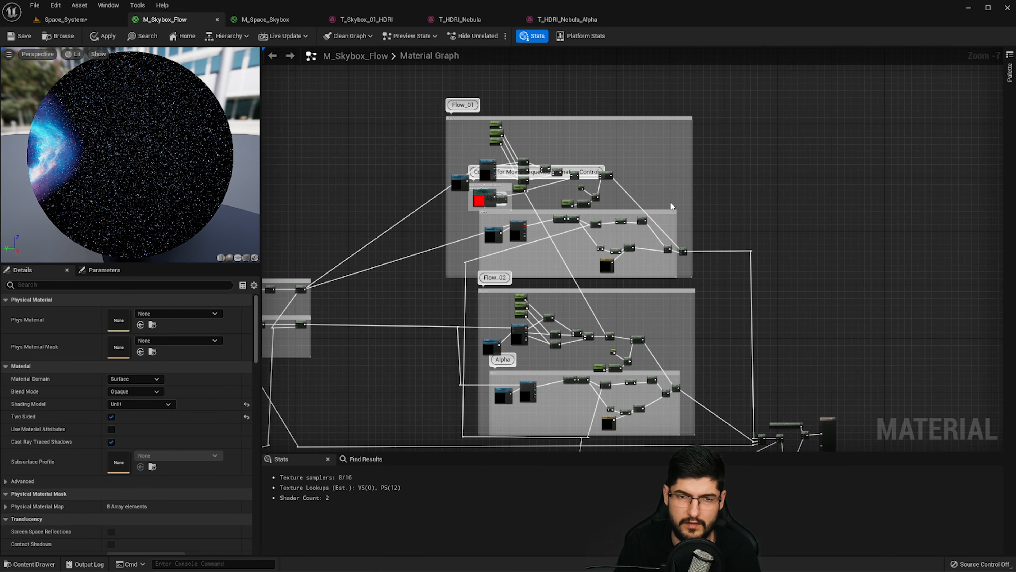
{"action": "right_click_drag", "start_coordinate": [630, 338], "coordinate": [609, 285]}
{"action": "scroll", "coordinate": [487, 146], "scroll_direction": "up", "scroll_amount": 3}
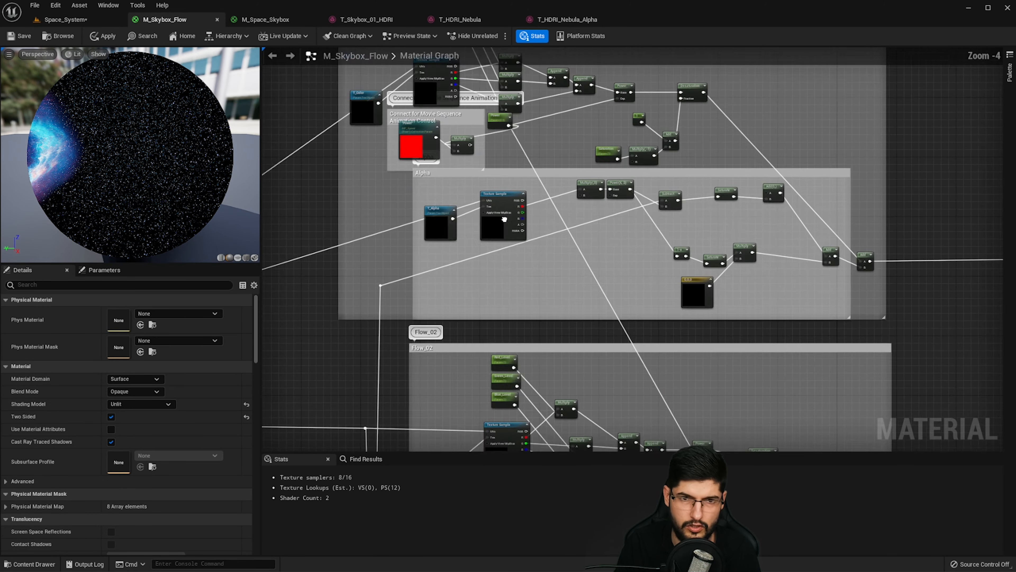
{"action": "right_click_drag", "start_coordinate": [398, 133], "coordinate": [444, 247]}
{"action": "left_click", "coordinate": [414, 216]}
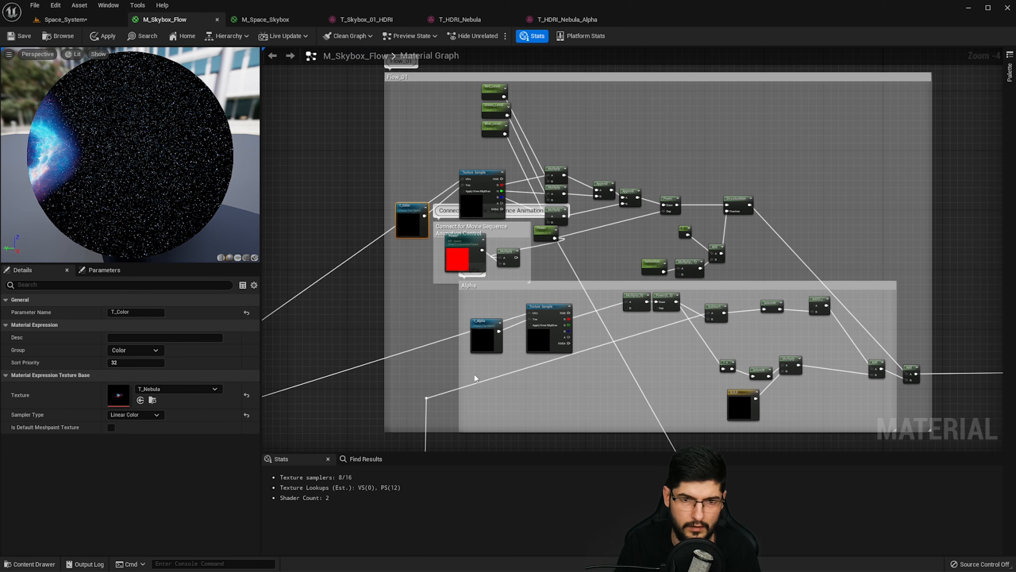
{"action": "left_click", "coordinate": [482, 339]}
- Inspect the matching T_Color and T_Alpha texture parameters inside the Flow_02 group
{"action": "right_click_drag", "start_coordinate": [544, 379], "coordinate": [545, 174]}
{"action": "right_click_drag", "start_coordinate": [628, 328], "coordinate": [625, 226]}
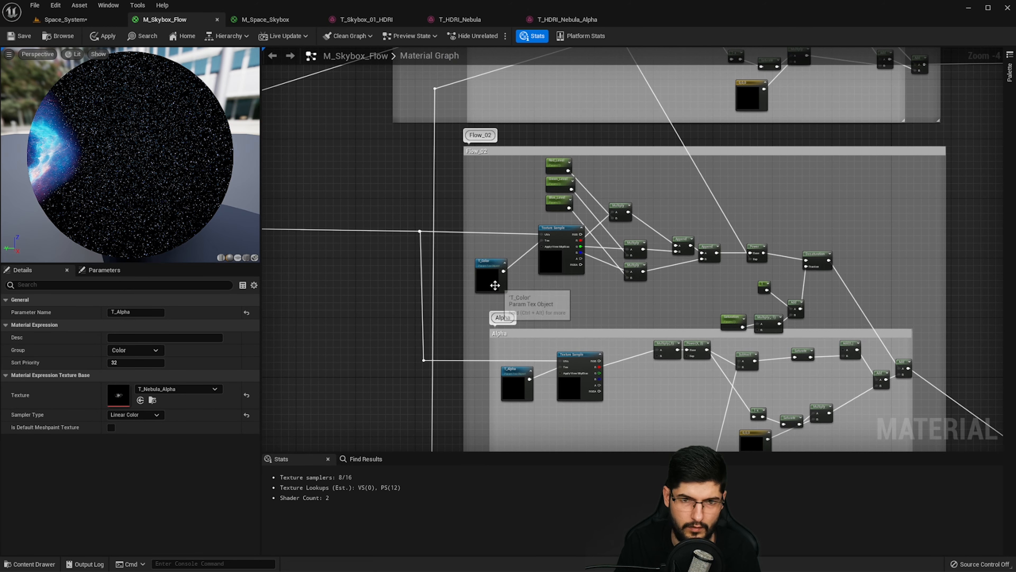
{"action": "right_click_drag", "start_coordinate": [511, 398], "coordinate": [511, 303]}
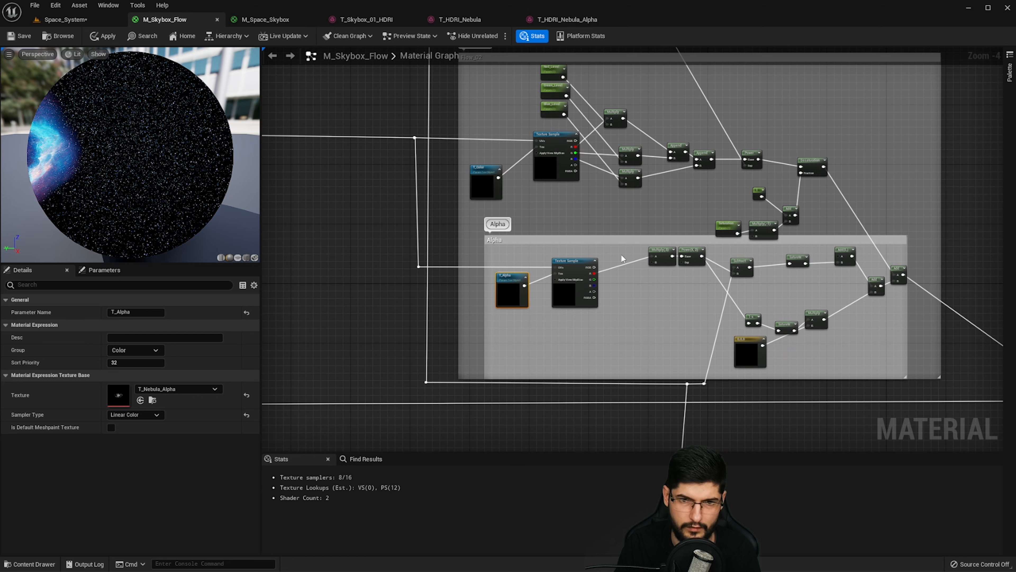
{"action": "scroll", "coordinate": [545, 203], "scroll_direction": "up", "scroll_amount": 3}
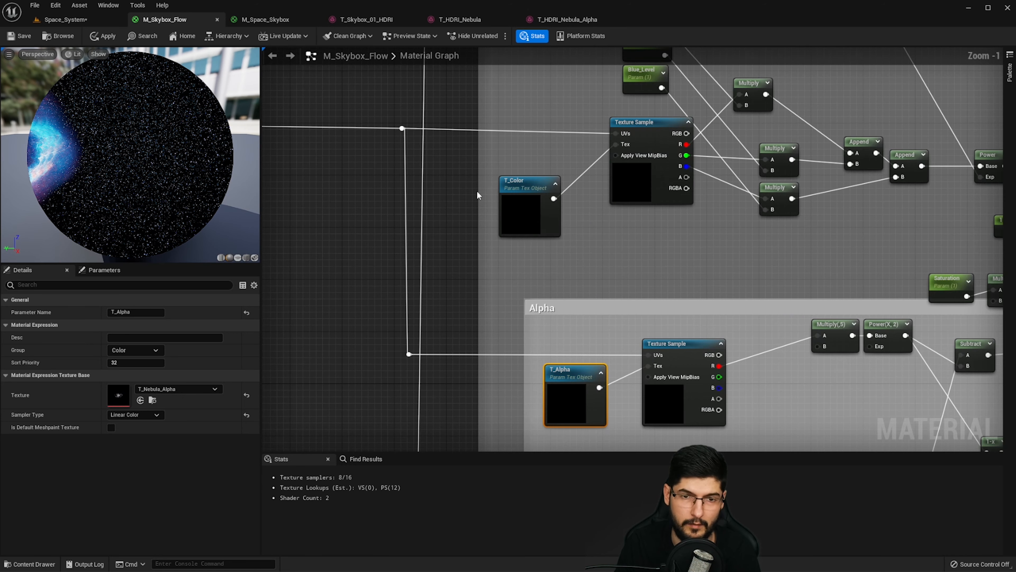
{"action": "left_click", "coordinate": [511, 209]}
{"action": "left_click", "coordinate": [571, 383]}
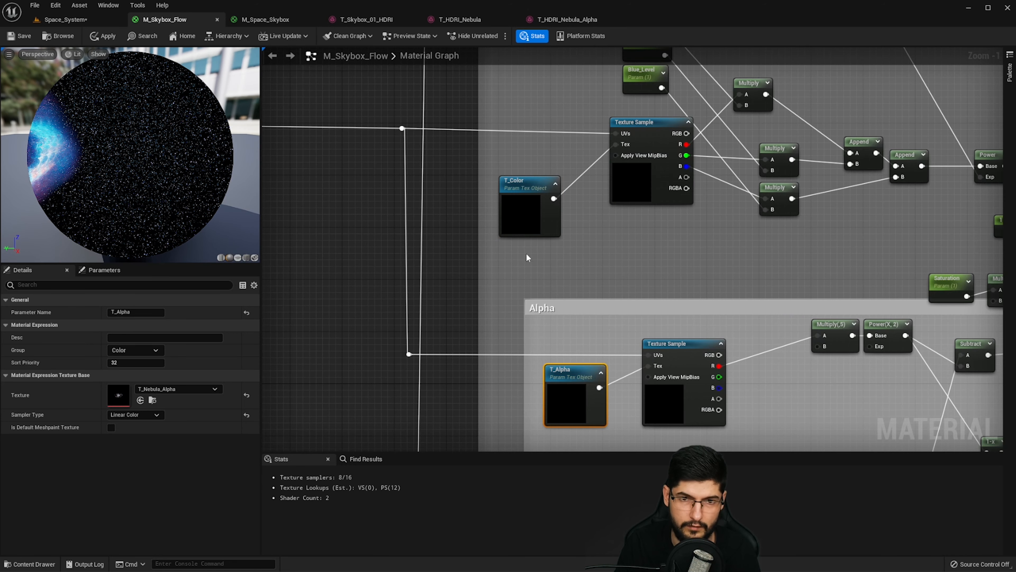
- Go back to Flow_01 and recheck its T_Alpha parameter against the one in Flow_02
{"action": "right_click_drag", "start_coordinate": [516, 131], "coordinate": [559, 331]}
{"action": "scroll", "coordinate": [559, 331], "scroll_direction": "down", "scroll_amount": 3}
{"action": "right_click_drag", "start_coordinate": [554, 110], "coordinate": [539, 284]}
{"action": "scroll", "coordinate": [538, 285], "scroll_direction": "up", "scroll_amount": 2}
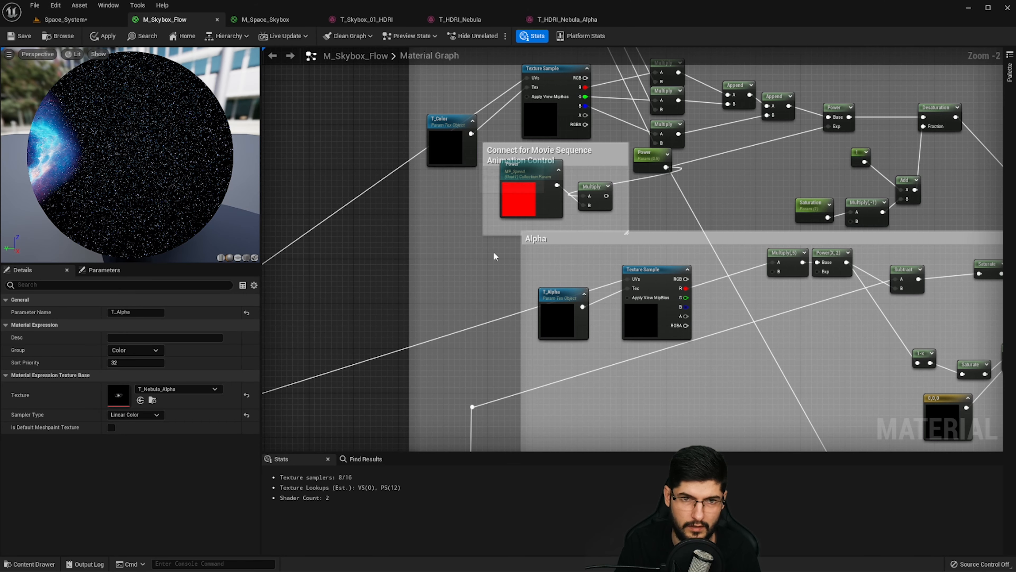
{"action": "left_click", "coordinate": [538, 306]}
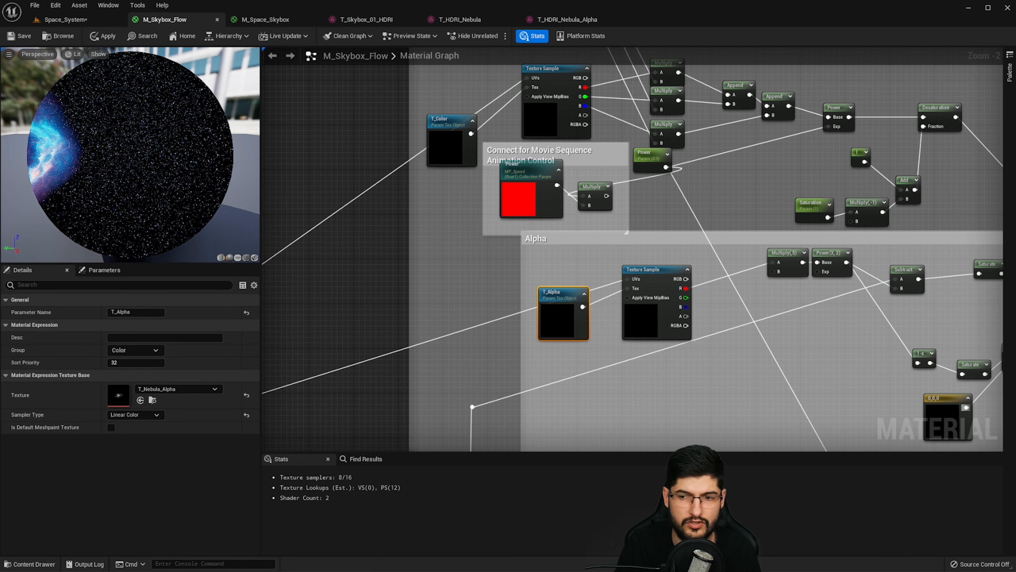
- Review the Color group with its T_Alpha and T_Color textures in M_Skybox_Flow_Inst, and move the window away
{"action": "left_click_drag", "start_coordinate": [833, 1], "coordinate": [694, 255]}
{"action": "scroll", "coordinate": [729, 331], "scroll_direction": "up", "scroll_amount": 5}
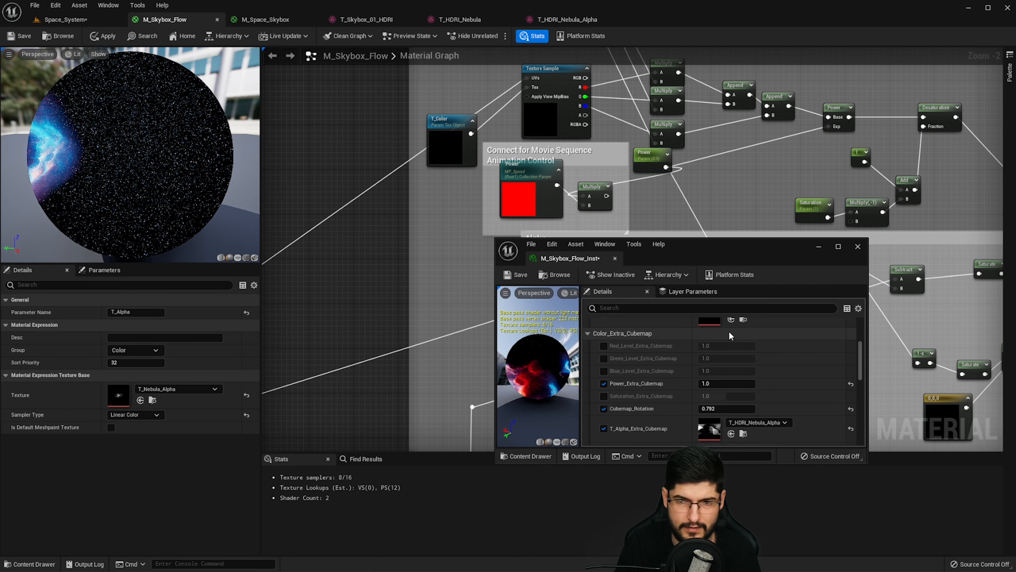
{"action": "scroll", "coordinate": [721, 365], "scroll_direction": "up", "scroll_amount": 1}
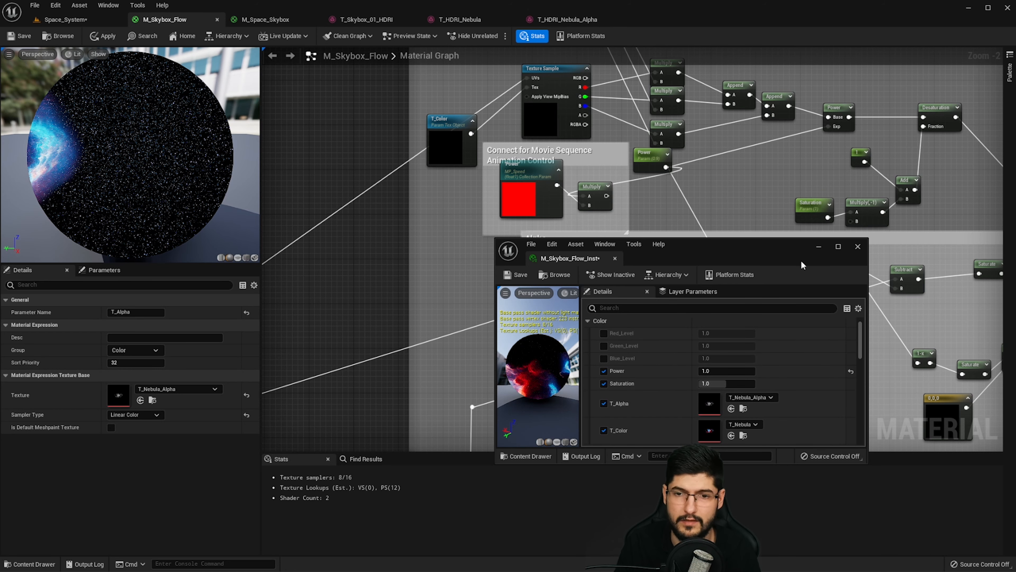
{"action": "left_click_drag", "start_coordinate": [802, 261], "coordinate": [1015, 266]}
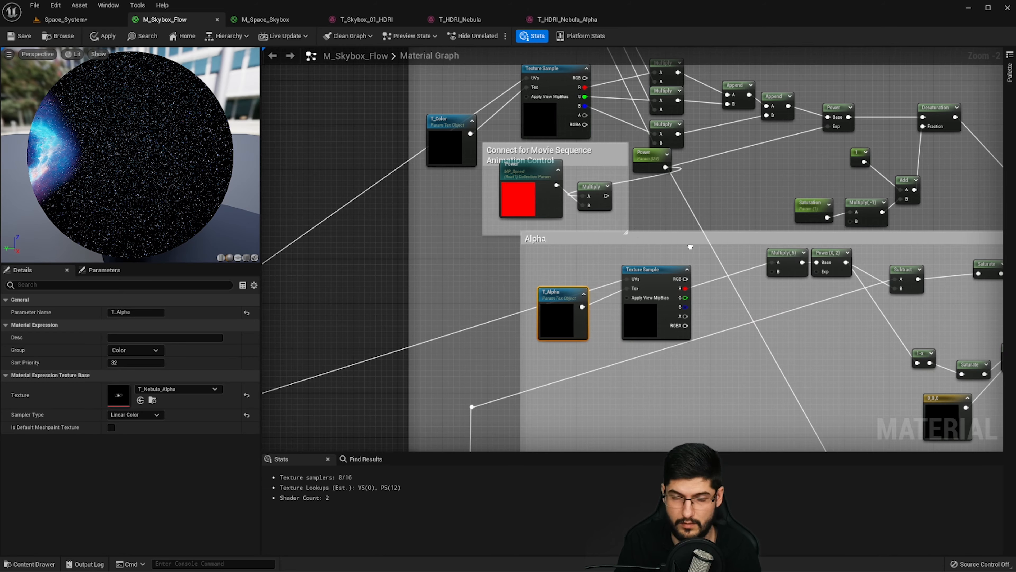
- Examine the whole Flow_01 group, from its color level parameters to the Alpha section
{"action": "right_click_drag", "start_coordinate": [690, 247], "coordinate": [610, 346]}
{"action": "scroll", "coordinate": [620, 342], "scroll_direction": "down", "scroll_amount": 2}
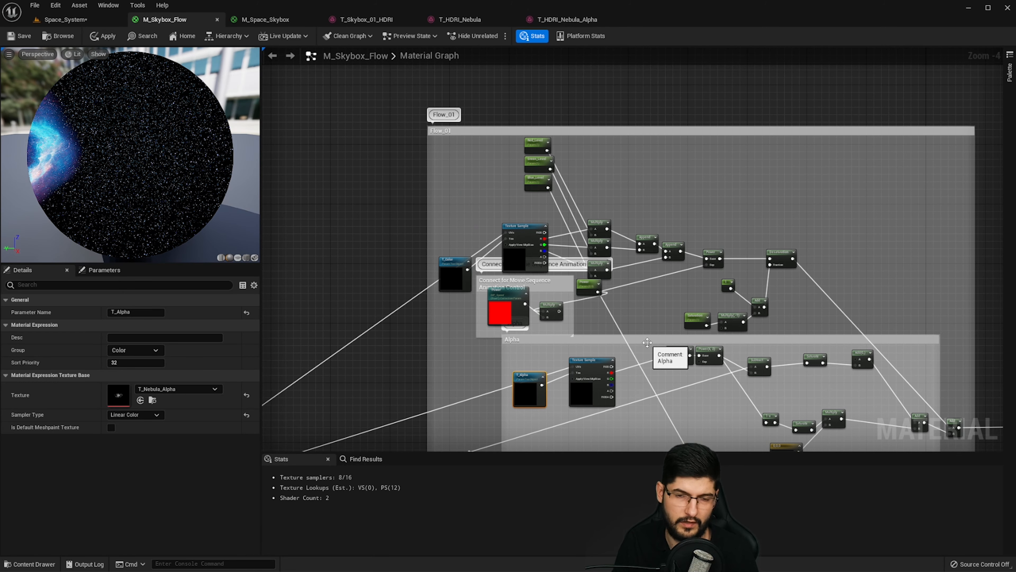
{"action": "right_click_drag", "start_coordinate": [540, 395], "coordinate": [517, 313]}
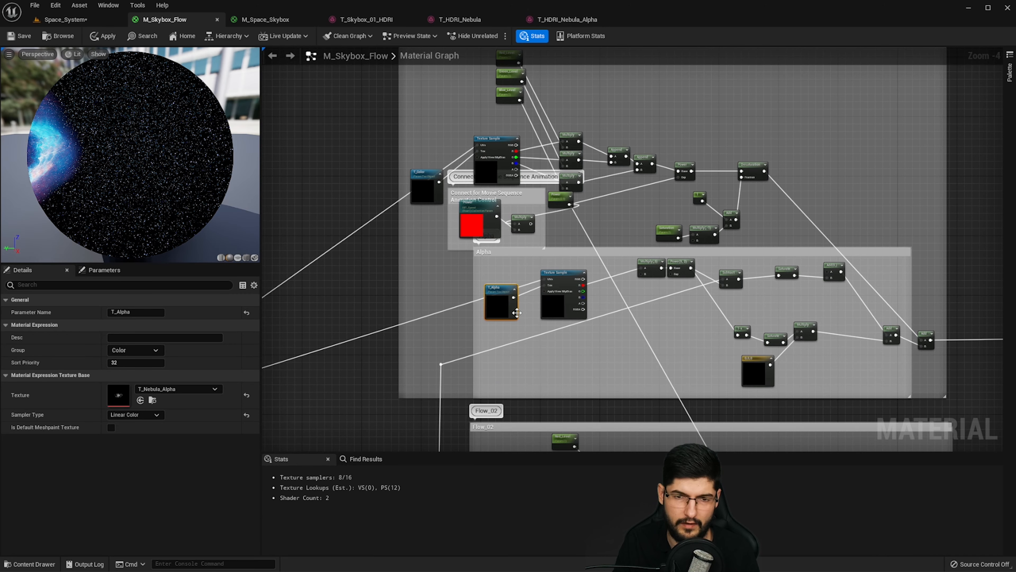
- Inspect the MP_Speed Power collection parameter in Flow_01 and shift its node slightly within the Movie Sequence Animation Control comment
{"action": "scroll", "coordinate": [752, 288], "scroll_direction": "down", "scroll_amount": 1}
{"action": "left_click_drag", "start_coordinate": [916, 69], "coordinate": [442, 357]}
{"action": "scroll", "coordinate": [544, 314], "scroll_direction": "up", "scroll_amount": 5}
{"action": "left_click", "coordinate": [584, 188]}
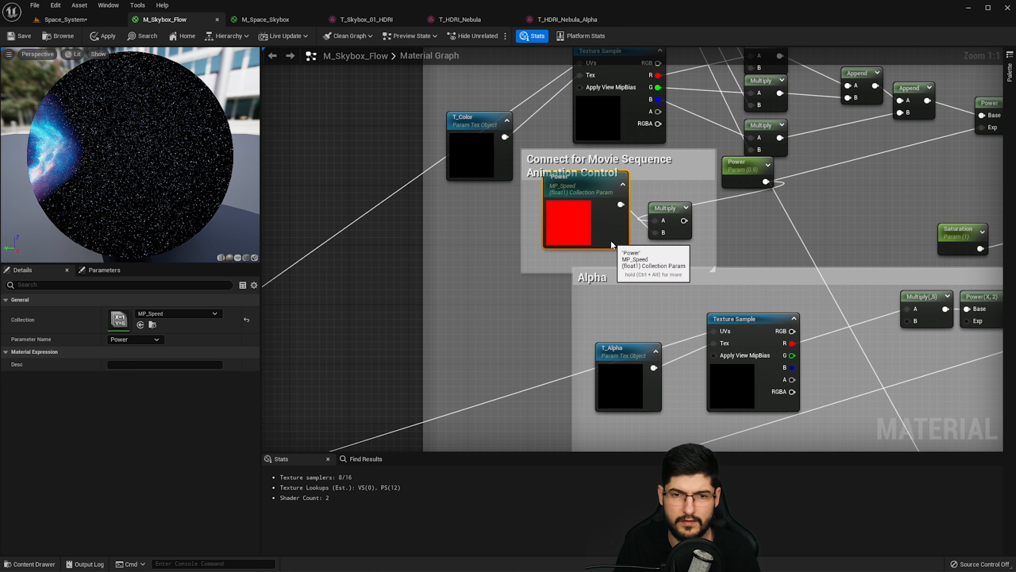
{"action": "left_click_drag", "start_coordinate": [593, 212], "coordinate": [586, 219]}
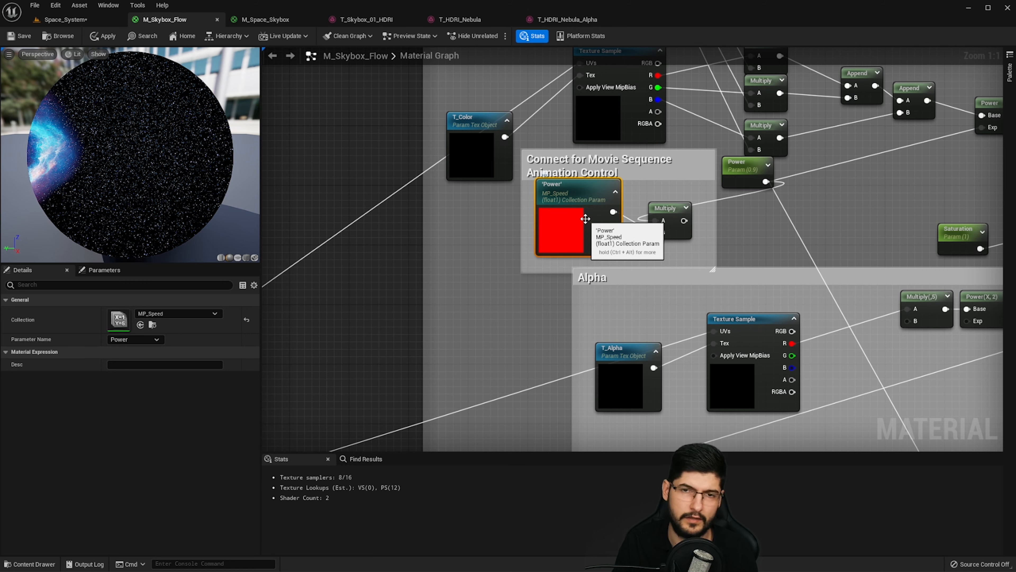
{"action": "right_click_drag", "start_coordinate": [694, 244], "coordinate": [675, 276]}
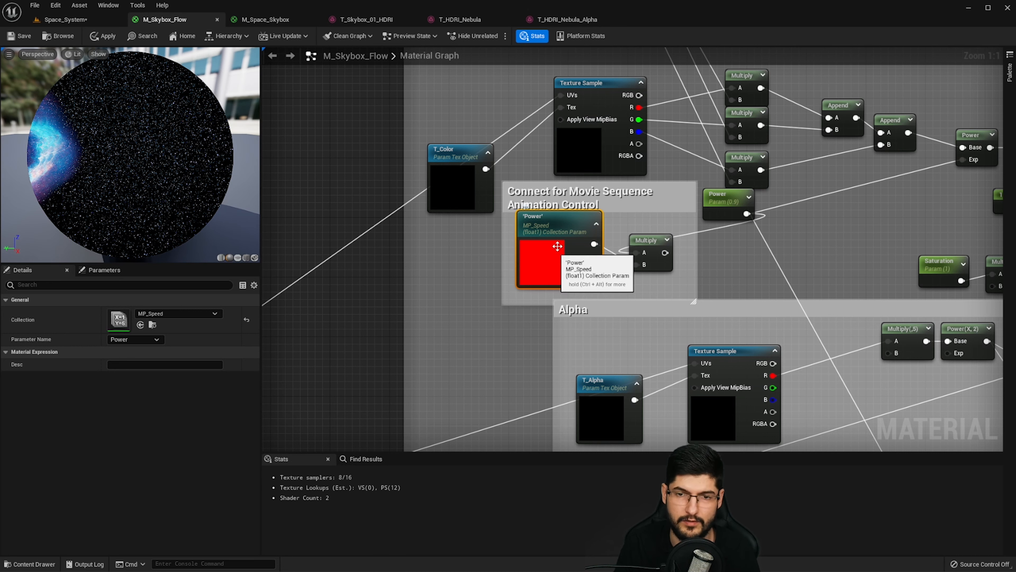
- Select the Connect for Movie Sequence Animation Control comment in Flow_01 and review how Flow_01 and Flow_02 connect to the flowmap groups
{"action": "left_click", "coordinate": [654, 203]}
{"action": "scroll", "coordinate": [631, 236], "scroll_direction": "down", "scroll_amount": 1}
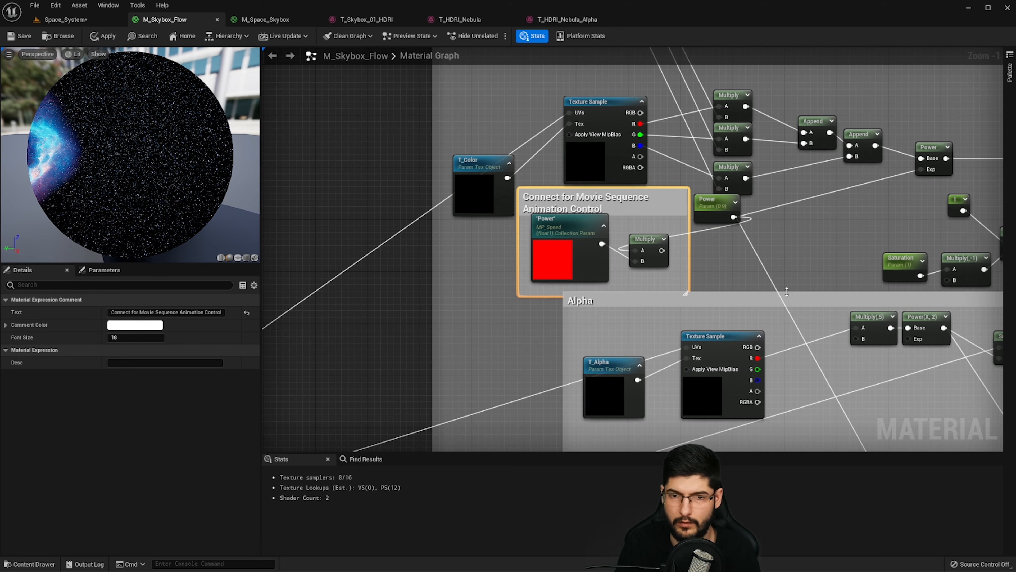
{"action": "scroll", "coordinate": [636, 260], "scroll_direction": "down", "scroll_amount": 3}
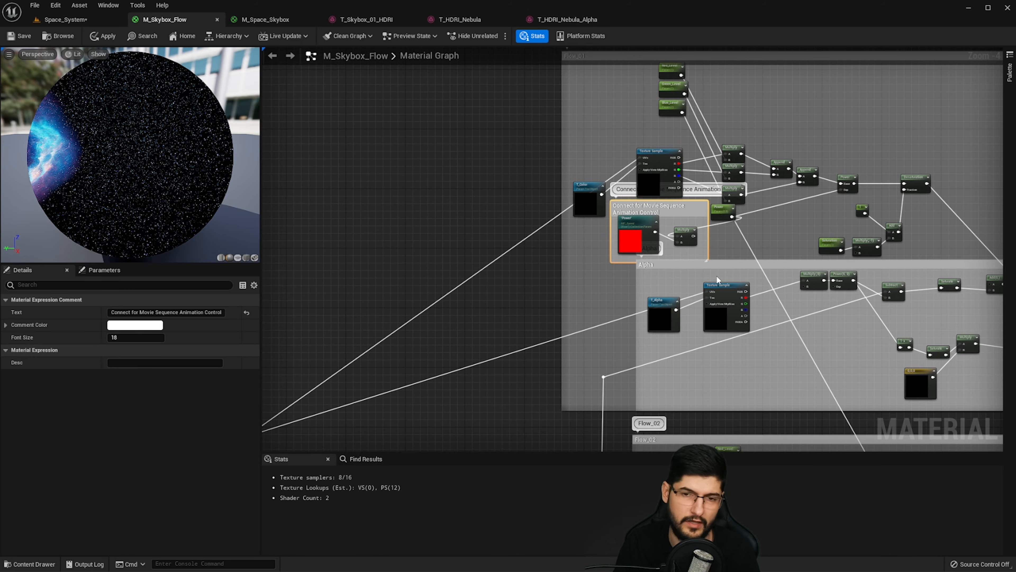
{"action": "scroll", "coordinate": [717, 279], "scroll_direction": "down", "scroll_amount": 1}
{"action": "scroll", "coordinate": [655, 283], "scroll_direction": "down", "scroll_amount": 1}
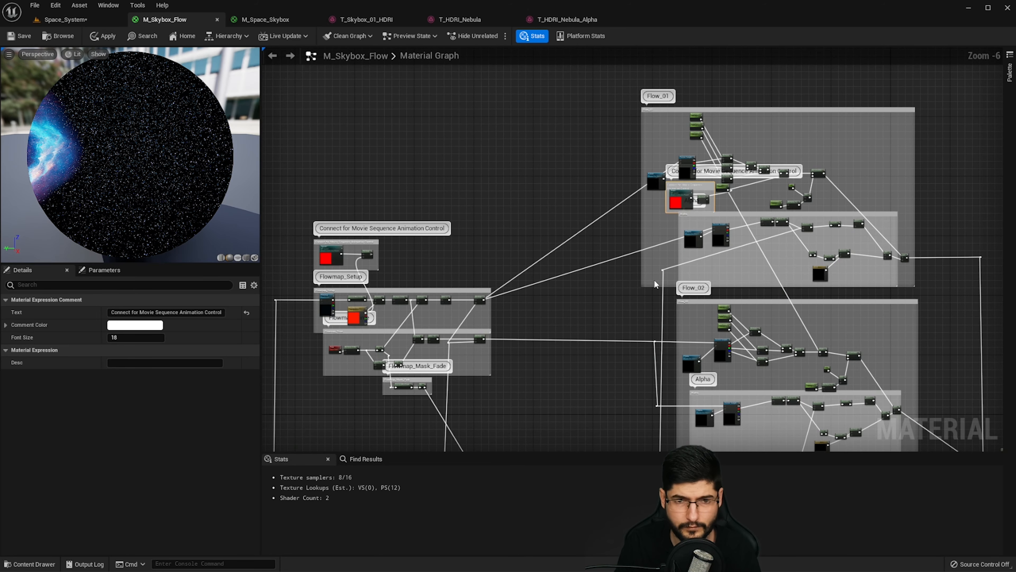
- Examine the Mapping_Coordinates group with its Camera Vector and TransformVector nodes in the M_Skybox_Flow graph
{"action": "left_click", "coordinate": [581, 286]}
{"action": "right_click_drag", "start_coordinate": [565, 290], "coordinate": [680, 218]}
{"action": "right_click_drag", "start_coordinate": [606, 356], "coordinate": [651, 191]}
{"action": "scroll", "coordinate": [461, 219], "scroll_direction": "up", "scroll_amount": 3}
{"action": "right_click_drag", "start_coordinate": [460, 220], "coordinate": [557, 194]}
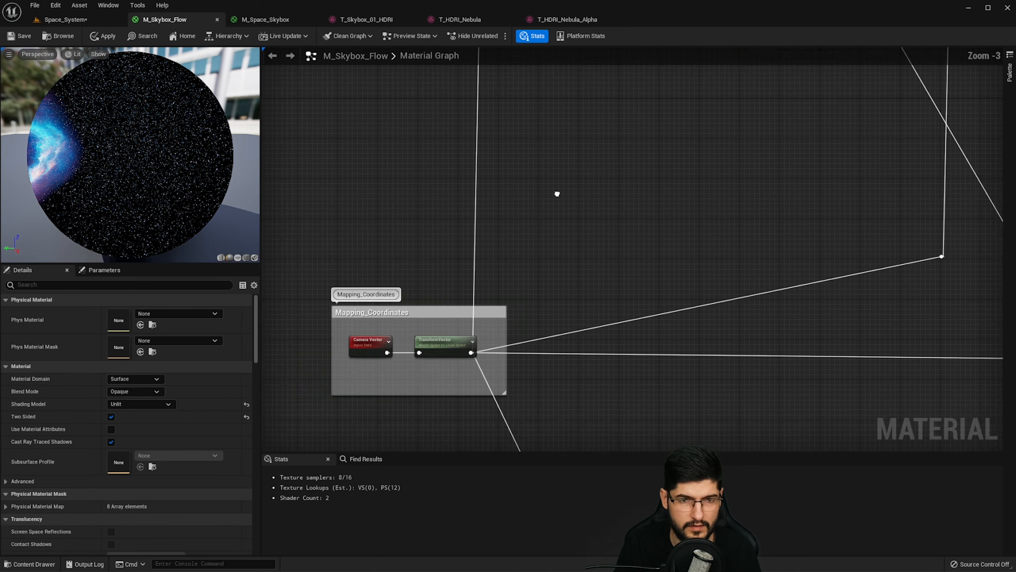
{"action": "scroll", "coordinate": [617, 245], "scroll_direction": "up", "scroll_amount": 3}
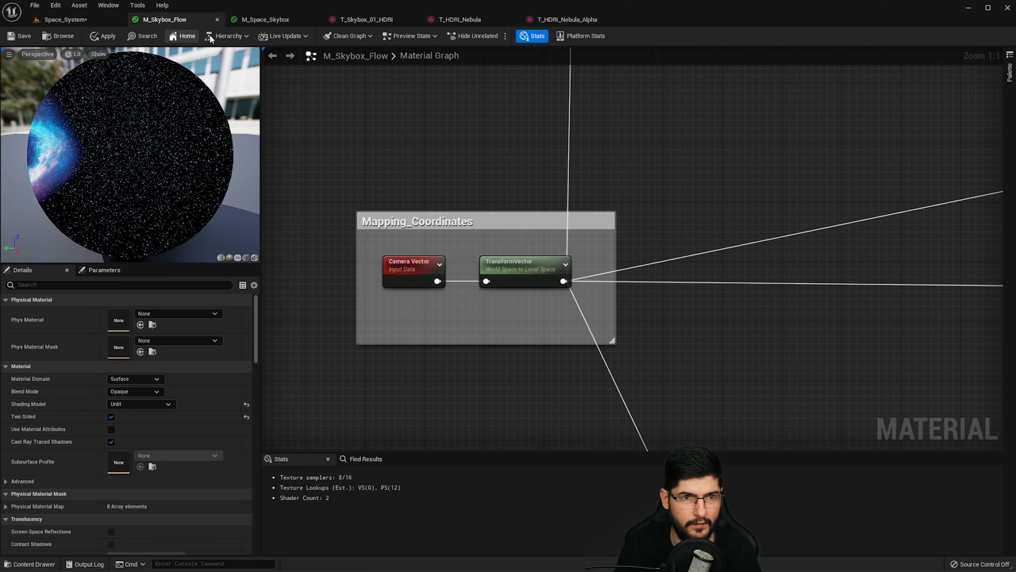
- Compare the Coordinates group of the M_Space_Skybox material with the TransformVector setup in M_Skybox_Flow
{"action": "left_click", "coordinate": [266, 20]}
{"action": "scroll", "coordinate": [403, 312], "scroll_direction": "up", "scroll_amount": 3}
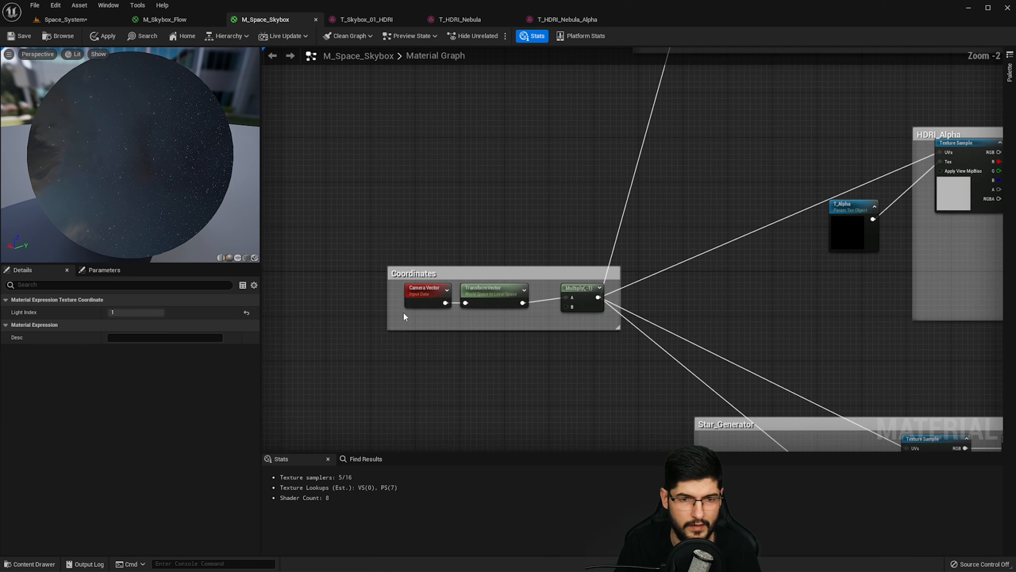
{"action": "scroll", "coordinate": [559, 266], "scroll_direction": "up", "scroll_amount": 1}
{"action": "scroll", "coordinate": [559, 266], "scroll_direction": "up", "scroll_amount": 1}
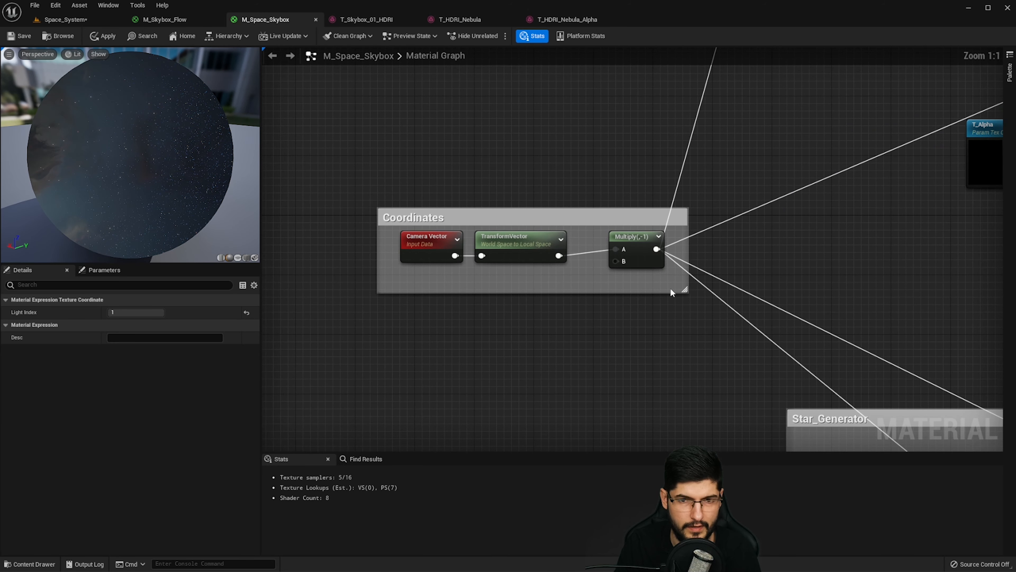
{"action": "left_click", "coordinate": [638, 256]}
{"action": "left_click", "coordinate": [164, 19]}
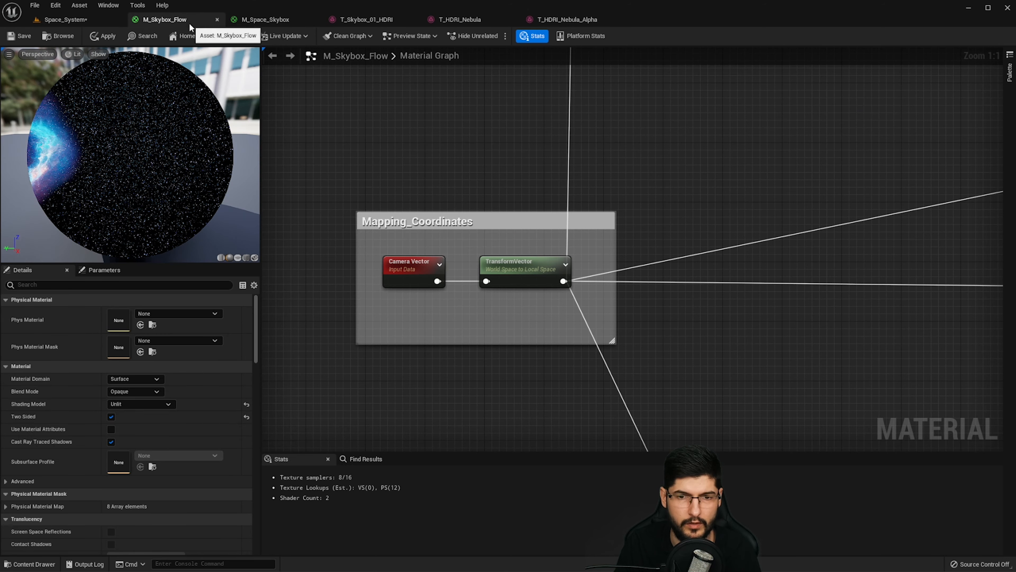
{"action": "left_click", "coordinate": [552, 259]}
- Trace the Mapping_Coordinates output to the Flowmap_Setup group and the Flow groups
{"action": "right_click_drag", "start_coordinate": [612, 155], "coordinate": [581, 251]}
{"action": "scroll", "coordinate": [580, 250], "scroll_direction": "down", "scroll_amount": 6}
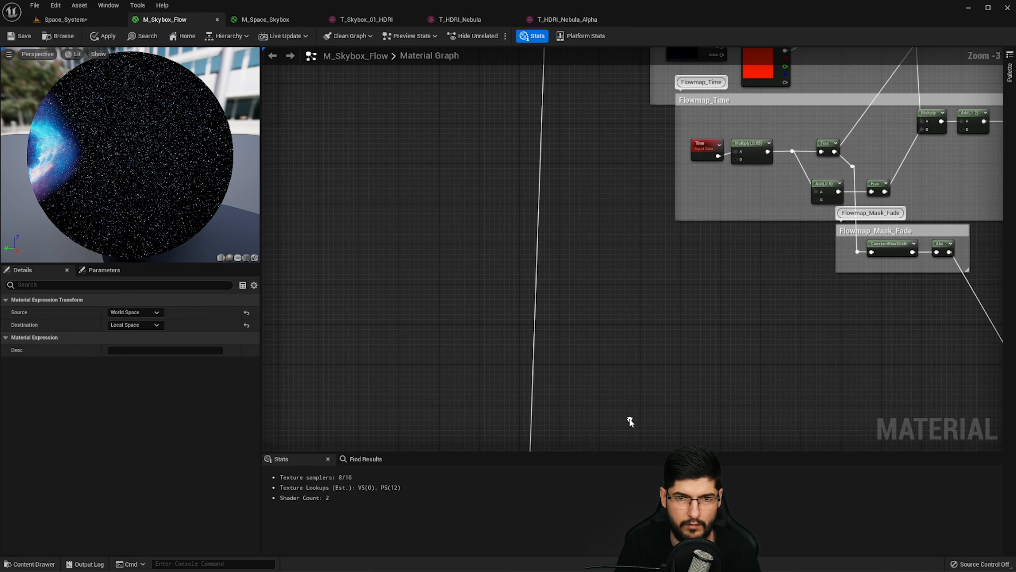
{"action": "scroll", "coordinate": [659, 170], "scroll_direction": "up", "scroll_amount": 2}
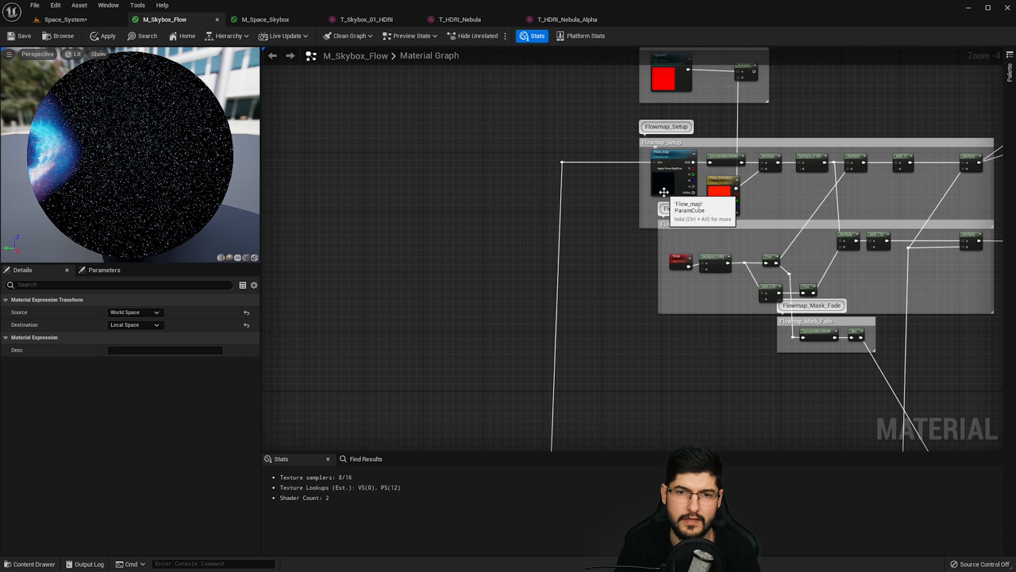
{"action": "right_click_drag", "start_coordinate": [610, 323], "coordinate": [606, 154]}
{"action": "scroll", "coordinate": [608, 287], "scroll_direction": "down", "scroll_amount": 2}
{"action": "right_click_drag", "start_coordinate": [648, 363], "coordinate": [592, 311]}
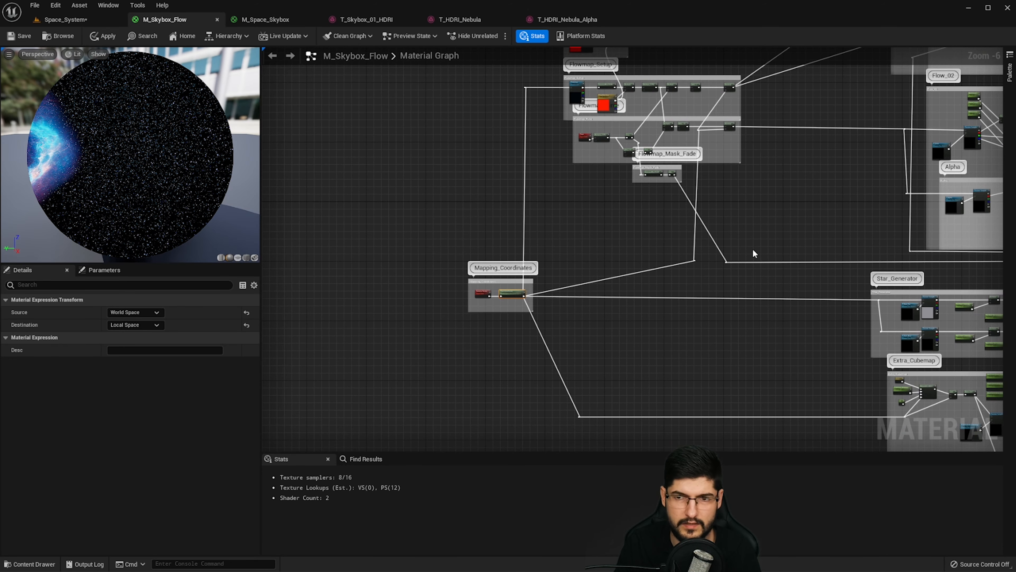
{"action": "right_click_drag", "start_coordinate": [754, 251], "coordinate": [692, 288]}
{"action": "scroll", "coordinate": [691, 294], "scroll_direction": "down", "scroll_amount": 1}
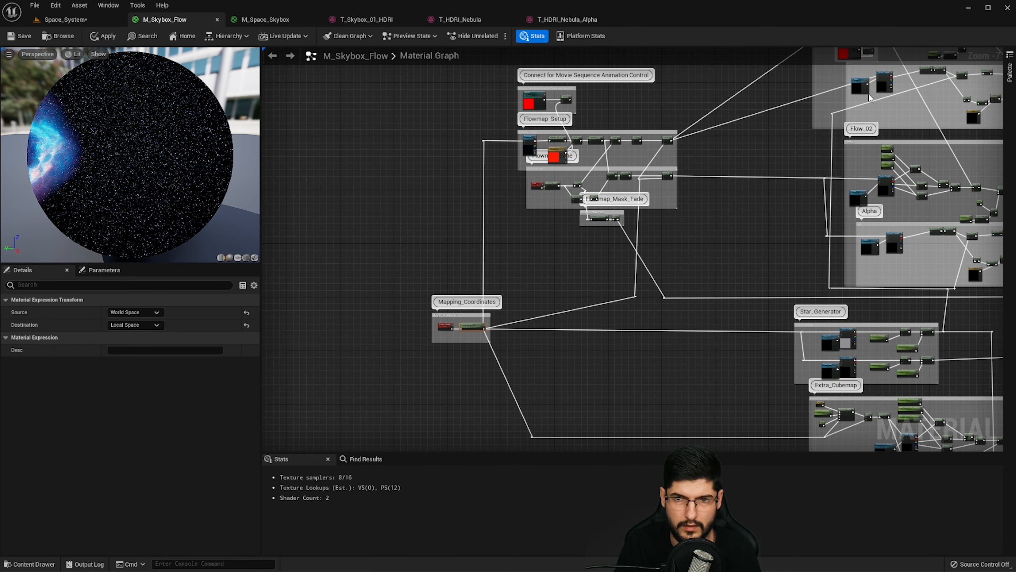
- Trace the mapping coordinates into the Star_Generator group and examine its two star texture samples
{"action": "right_click_drag", "start_coordinate": [780, 355], "coordinate": [780, 247]}
{"action": "scroll", "coordinate": [643, 190], "scroll_direction": "up", "scroll_amount": 2}
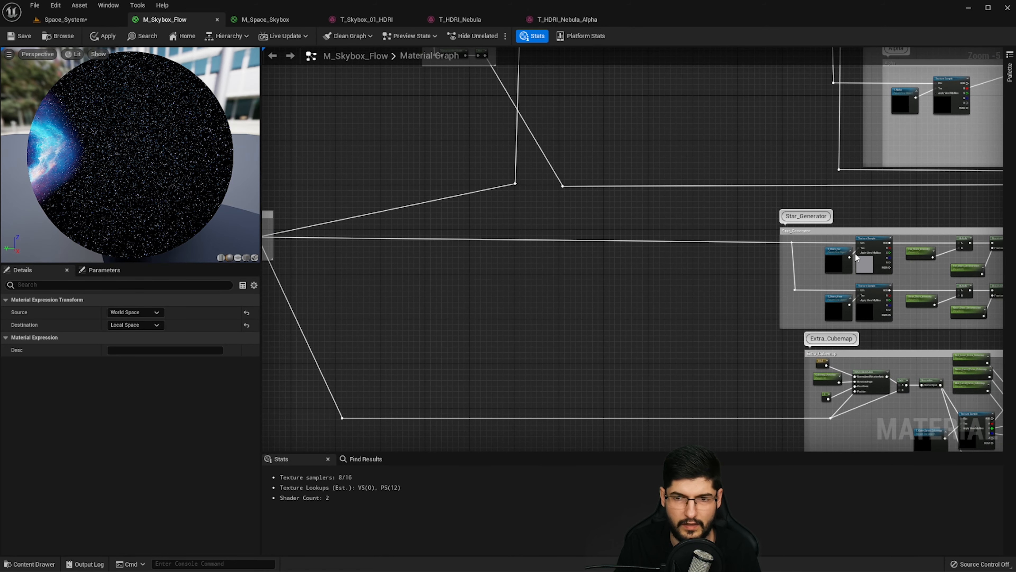
{"action": "scroll", "coordinate": [856, 258], "scroll_direction": "up", "scroll_amount": 3}
{"action": "right_click_drag", "start_coordinate": [844, 266], "coordinate": [703, 249]}
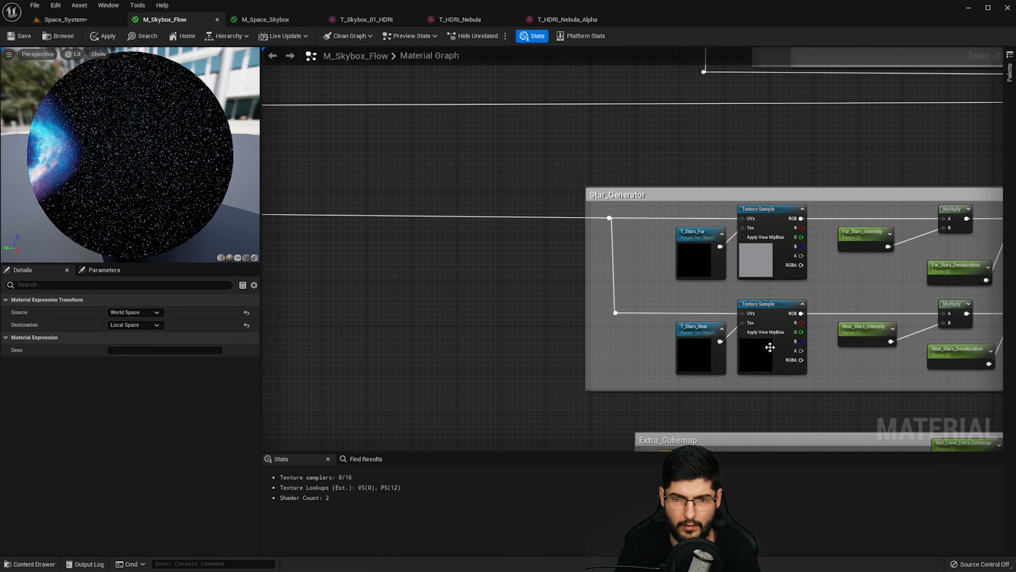
{"action": "scroll", "coordinate": [764, 324], "scroll_direction": "down", "scroll_amount": 2}
{"action": "right_click_drag", "start_coordinate": [524, 273], "coordinate": [593, 288]}
{"action": "right_click_drag", "start_coordinate": [456, 258], "coordinate": [438, 239]}
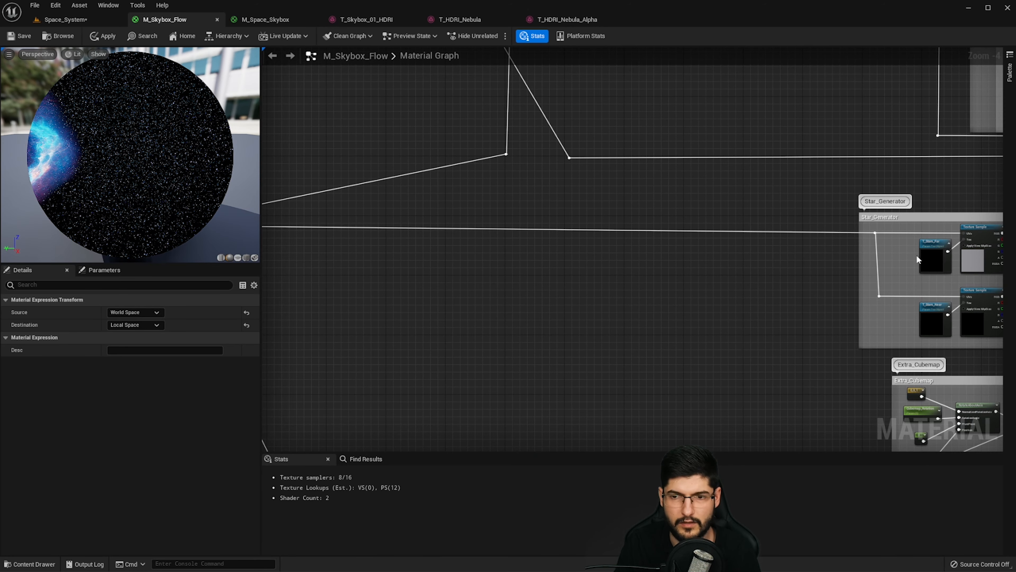
- Review the flowmap groups, selecting Flowmap_Setup, Flowmap_Time and Flowmap_Mask_Fade together to show the section
{"action": "right_click_drag", "start_coordinate": [574, 160], "coordinate": [762, 373]}
{"action": "scroll", "coordinate": [762, 373], "scroll_direction": "down", "scroll_amount": 2}
{"action": "right_click_drag", "start_coordinate": [939, 253], "coordinate": [841, 271]}
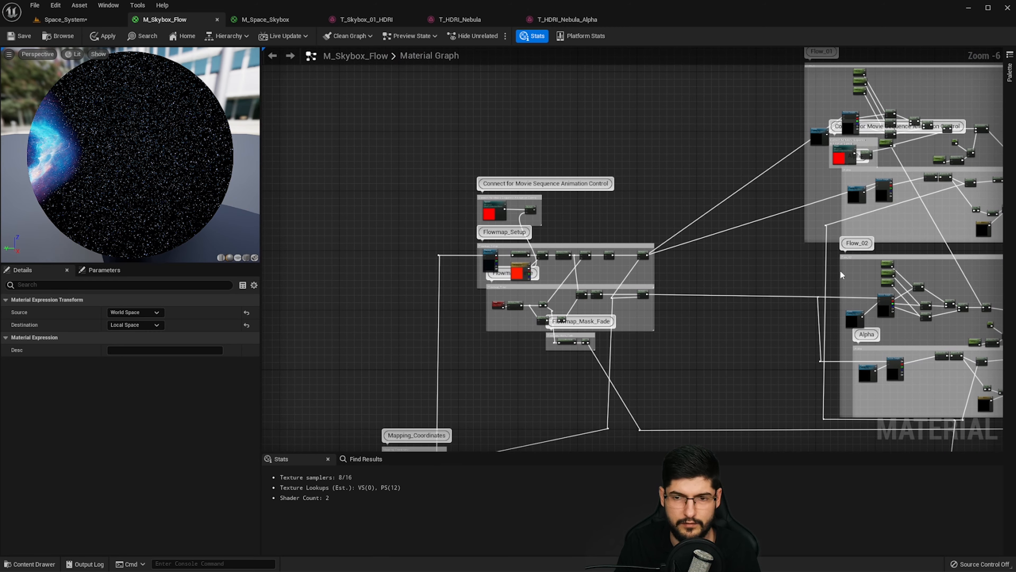
{"action": "left_click_drag", "start_coordinate": [578, 192], "coordinate": [445, 387]}
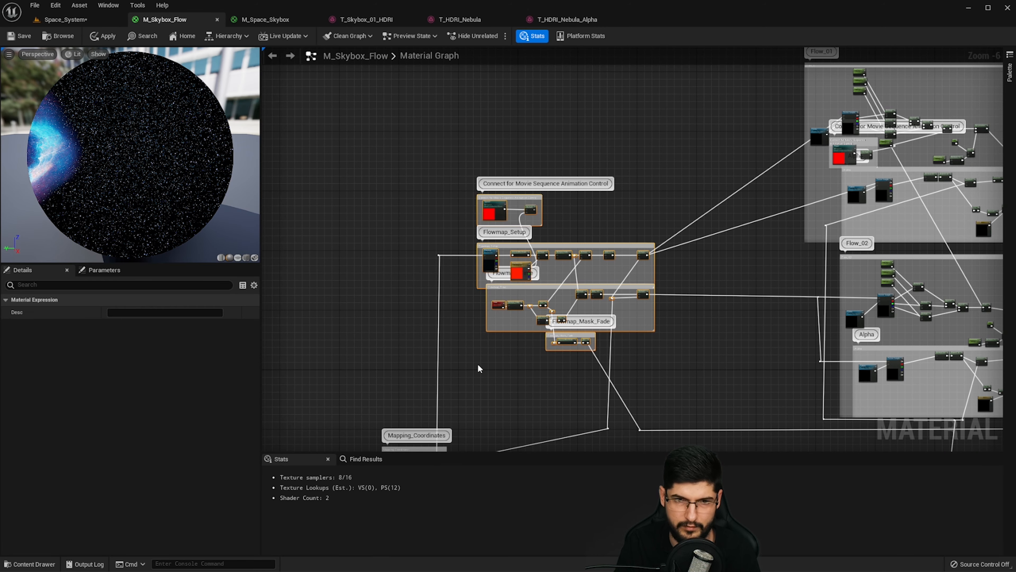
{"action": "left_click", "coordinate": [426, 335]}
- Examine the Connect for Movie Sequence Animation Control nodes and the neighbouring Flowmap_Setup nodes
{"action": "scroll", "coordinate": [488, 240], "scroll_direction": "up", "scroll_amount": 3}
{"action": "mouse_move", "coordinate": [578, 201]}
{"action": "right_mouse_down"}
{"action": "mouse_move", "coordinate": [626, 142]}
{"action": "mouse_move", "coordinate": [610, 207]}
{"action": "right_mouse_up"}
{"action": "scroll", "coordinate": [628, 144], "scroll_direction": "up", "scroll_amount": 2}
{"action": "left_click_drag", "start_coordinate": [746, 74], "coordinate": [427, 206]}
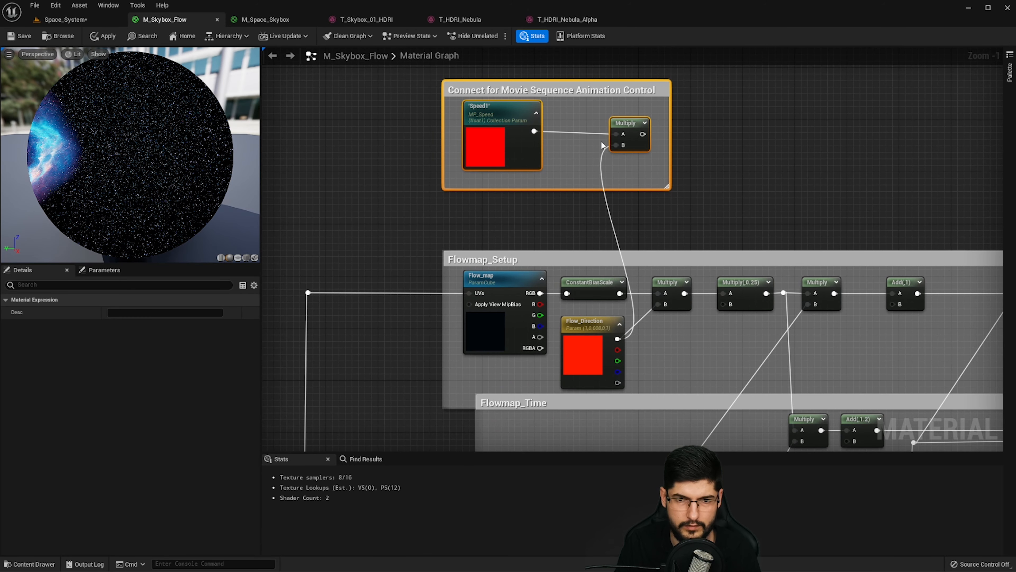
{"action": "right_click_drag", "start_coordinate": [684, 223], "coordinate": [684, 148]}
{"action": "scroll", "coordinate": [602, 242], "scroll_direction": "up", "scroll_amount": 1}
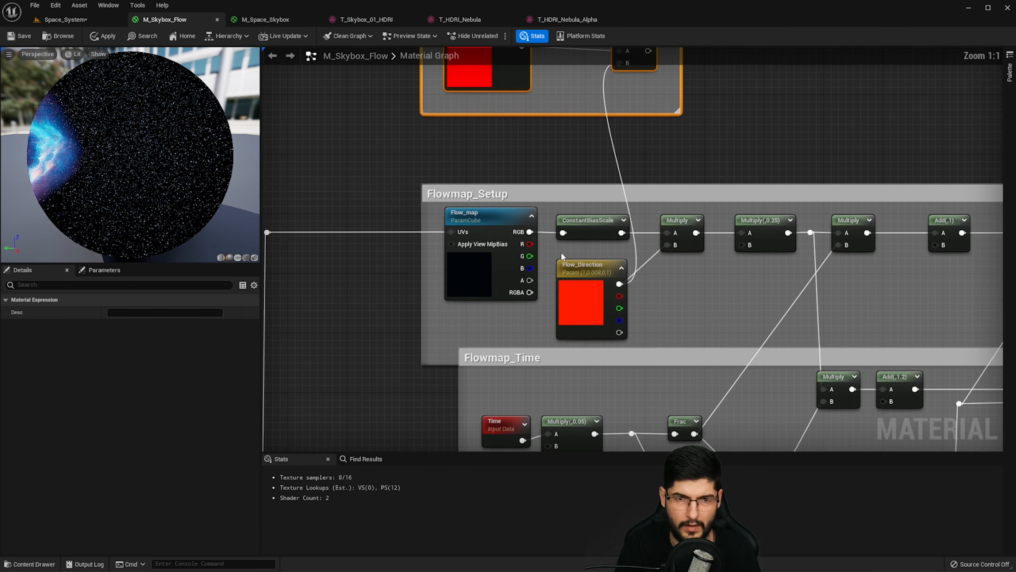
- Try to assign the SM_Milenium_Falcon_Ship_Hull_BaseColor texture to the Flow_map cube parameter
{"action": "left_click", "coordinate": [484, 277]}
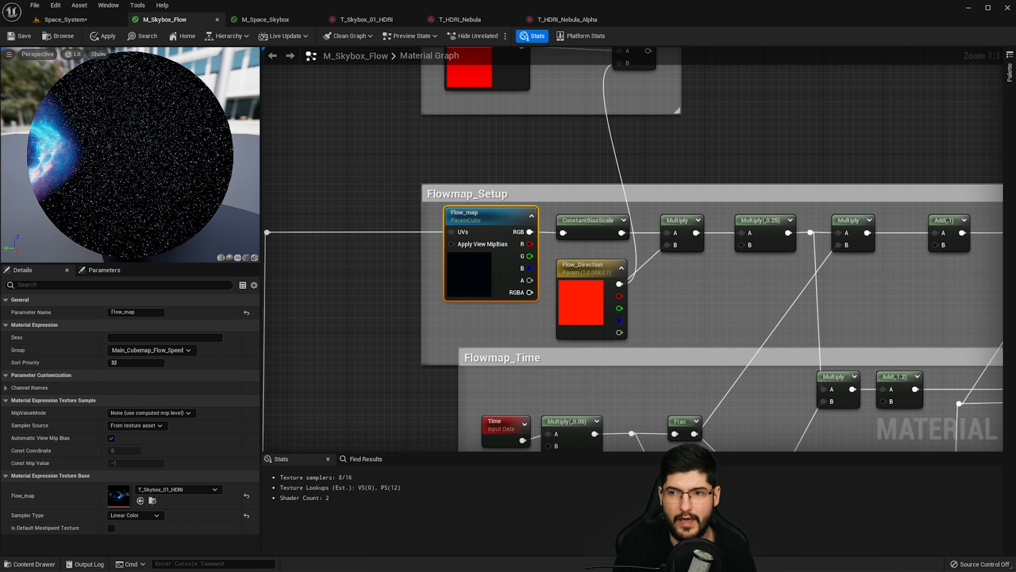
{"action": "left_click_drag", "start_coordinate": [1015, 36], "coordinate": [803, 50]}
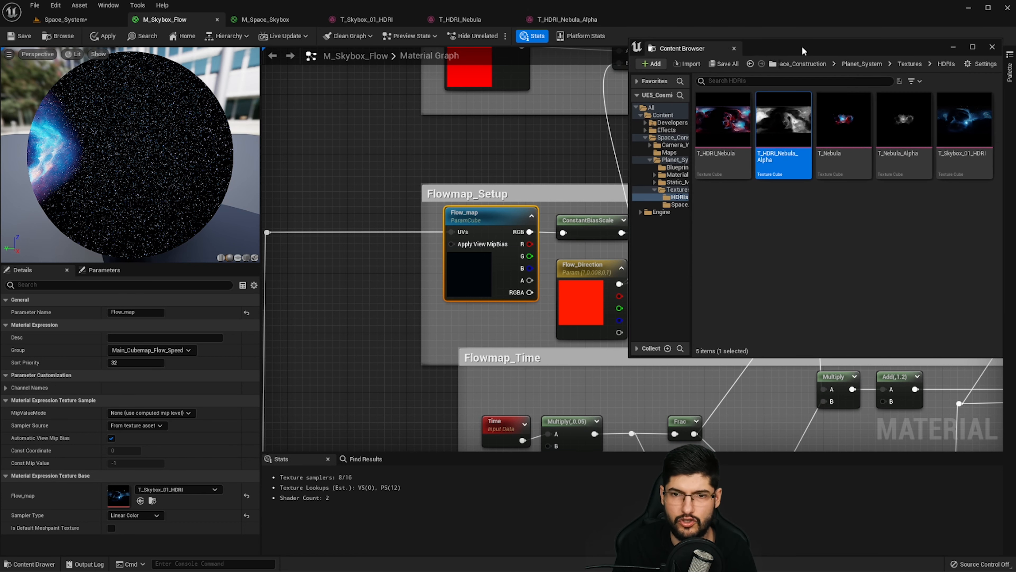
{"action": "left_click", "coordinate": [915, 65]}
{"action": "scroll", "coordinate": [882, 160], "scroll_direction": "down", "scroll_amount": 1}
{"action": "left_click", "coordinate": [882, 147]}
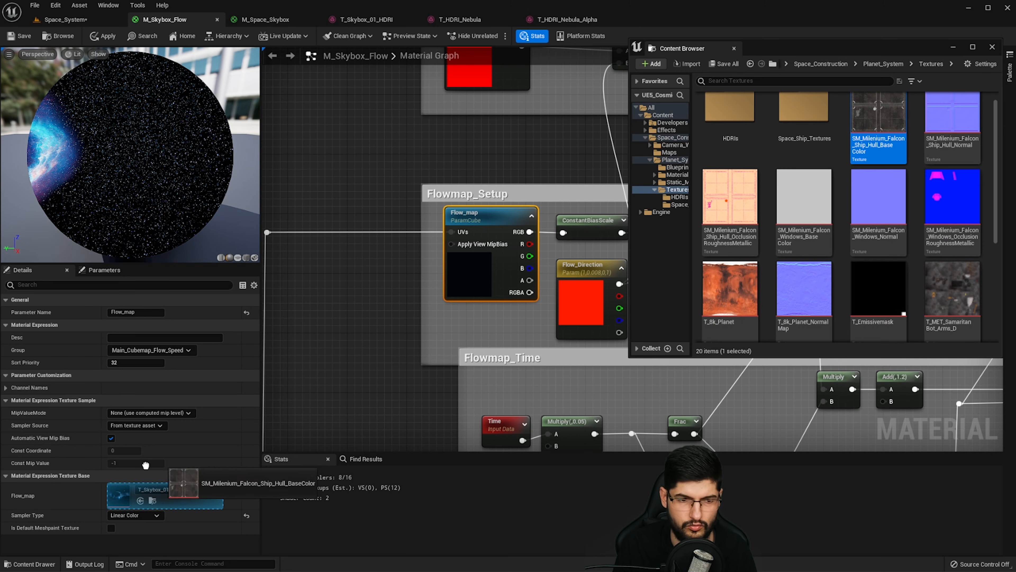
{"action": "left_click", "coordinate": [140, 501]}
{"action": "right_click_drag", "start_coordinate": [477, 261], "coordinate": [441, 250]}
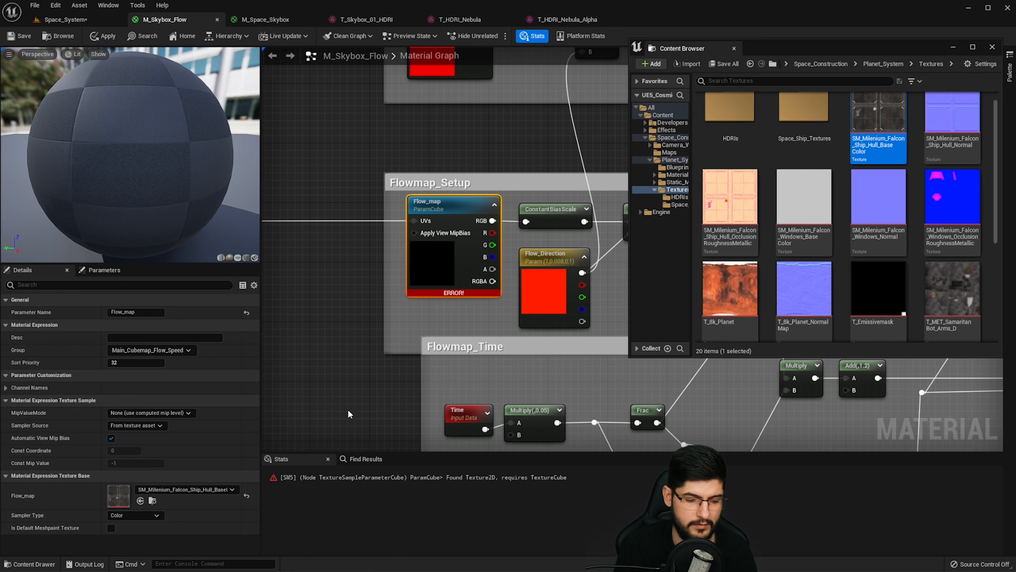
{"action": "right_click_drag", "start_coordinate": [291, 382], "coordinate": [284, 362]}
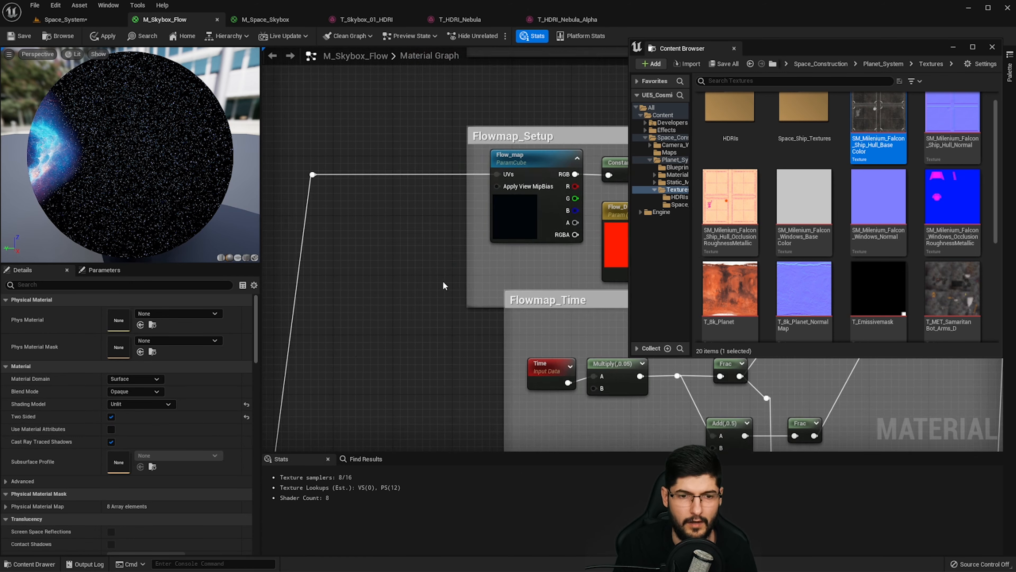
- Trace the Camera Vector coordinates up to the Flow_map node and move the Content Browser out of the way
{"action": "scroll", "coordinate": [442, 281], "scroll_direction": "down", "scroll_amount": 5}
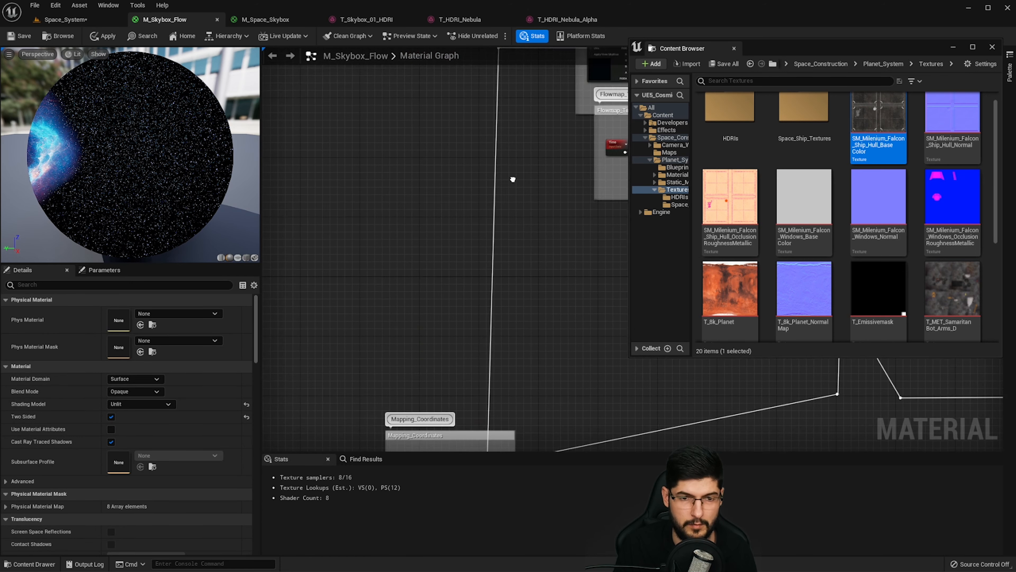
{"action": "scroll", "coordinate": [474, 188], "scroll_direction": "up", "scroll_amount": 4}
{"action": "left_click", "coordinate": [481, 313]}
{"action": "right_click_drag", "start_coordinate": [558, 220], "coordinate": [439, 231]}
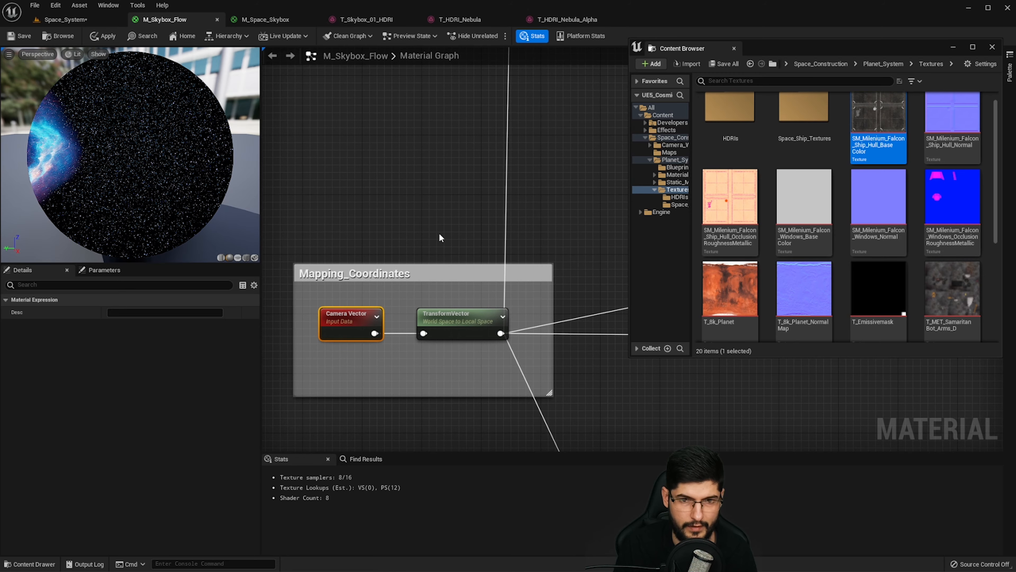
{"action": "scroll", "coordinate": [444, 235], "scroll_direction": "down", "scroll_amount": 3}
{"action": "right_click_drag", "start_coordinate": [539, 168], "coordinate": [476, 405]}
{"action": "right_click_drag", "start_coordinate": [538, 204], "coordinate": [443, 361]}
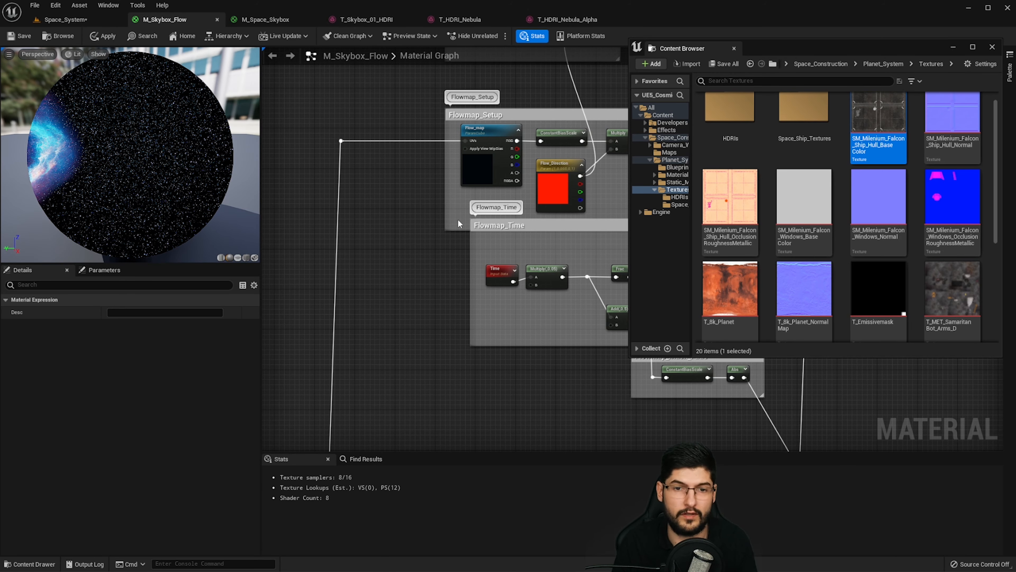
{"action": "scroll", "coordinate": [467, 204], "scroll_direction": "up", "scroll_amount": 2}
{"action": "right_click_drag", "start_coordinate": [466, 204], "coordinate": [349, 295]}
{"action": "left_click_drag", "start_coordinate": [850, 46], "coordinate": [1015, 51]}
- Inspect the Flow_map parameter's settings and the node actions available for it
{"action": "left_click", "coordinate": [398, 234]}
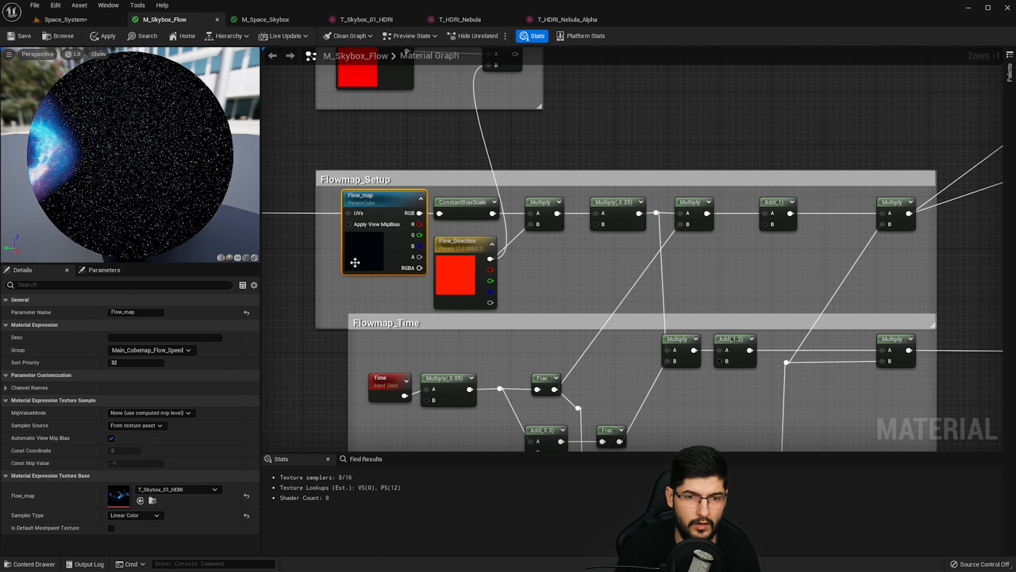
{"action": "right_click_drag", "start_coordinate": [357, 206], "coordinate": [379, 204]}
{"action": "scroll", "coordinate": [410, 221], "scroll_direction": "up", "scroll_amount": 1}
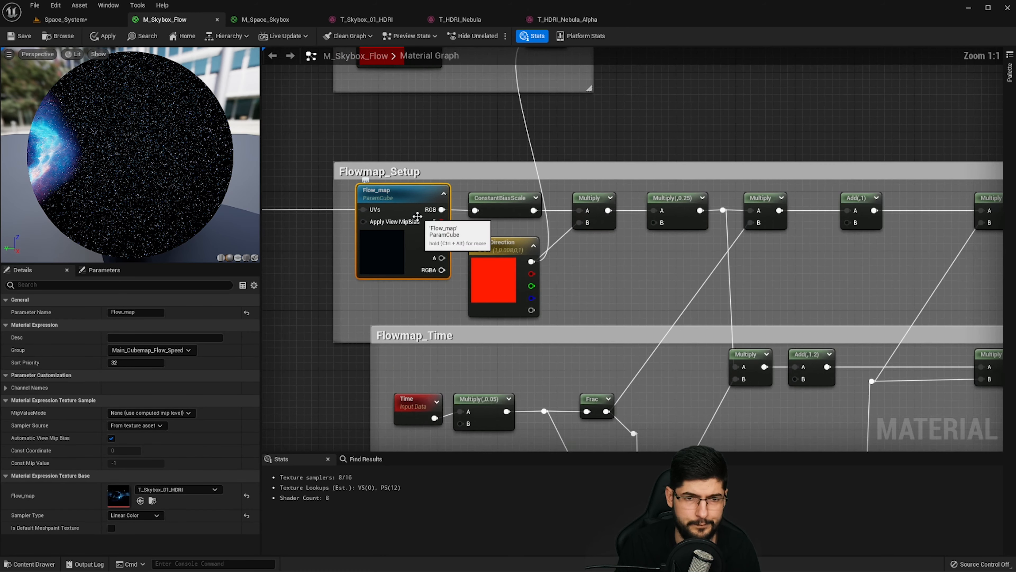
{"action": "right_click", "coordinate": [431, 197]}
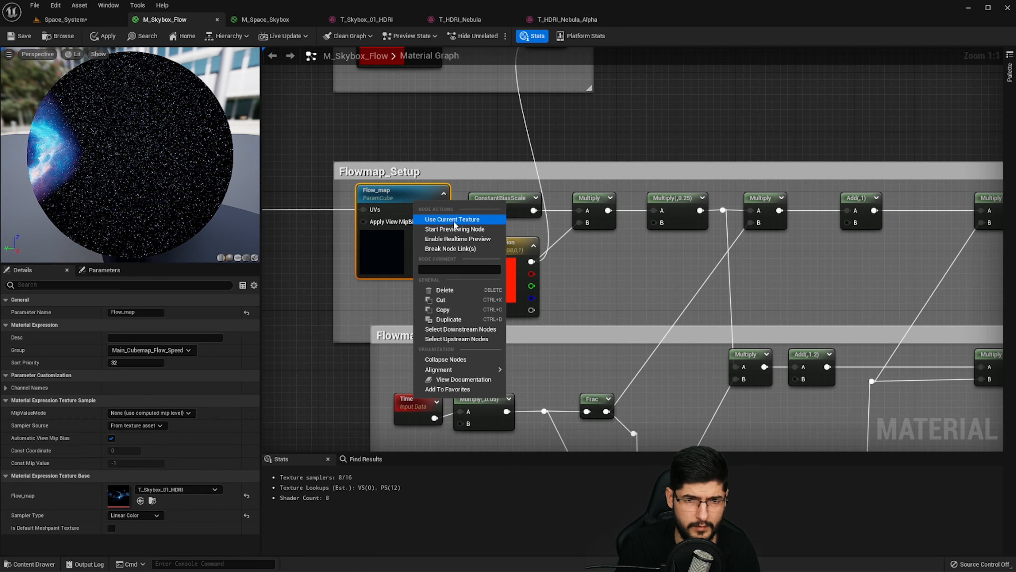
{"action": "left_click", "coordinate": [397, 202]}
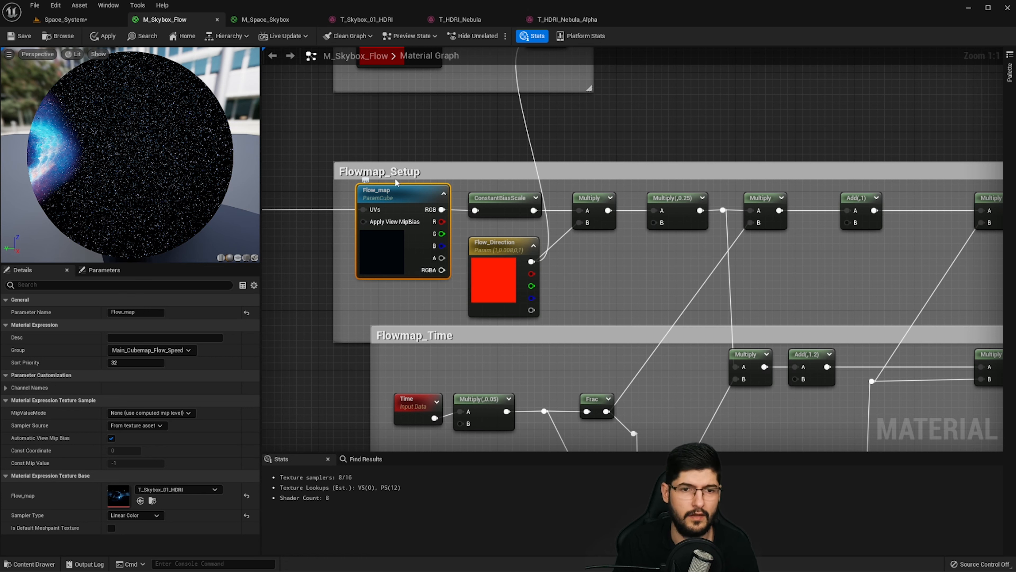
{"action": "right_click", "coordinate": [412, 194]}
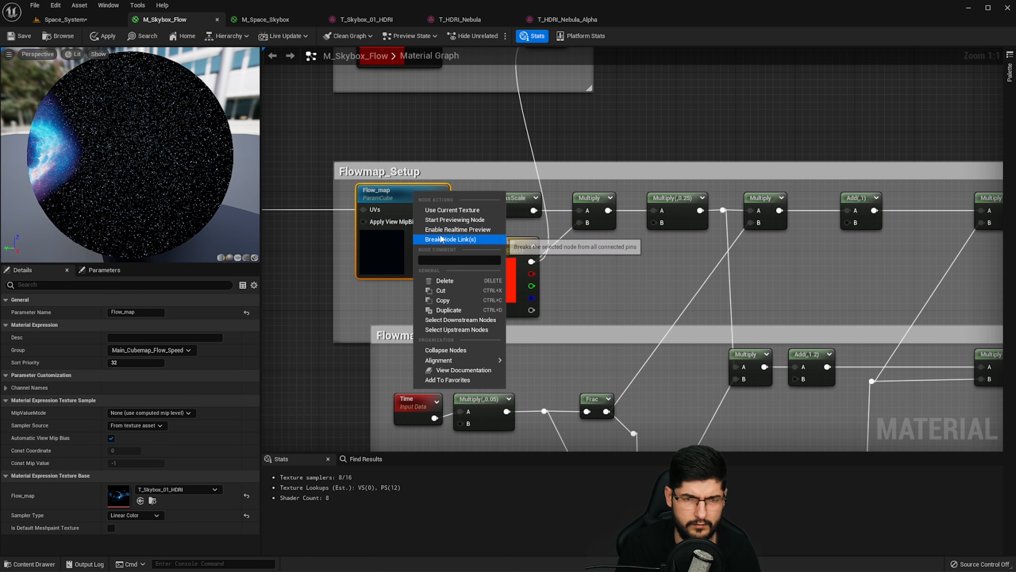
- Add a TextureSample node beside the Flowmap_Setup group and convert it to a parameter
{"action": "right_click_drag", "start_coordinate": [332, 286], "coordinate": [404, 264]}
{"action": "right_click", "coordinate": [304, 268]}
{"action": "type", "text": "texture"}
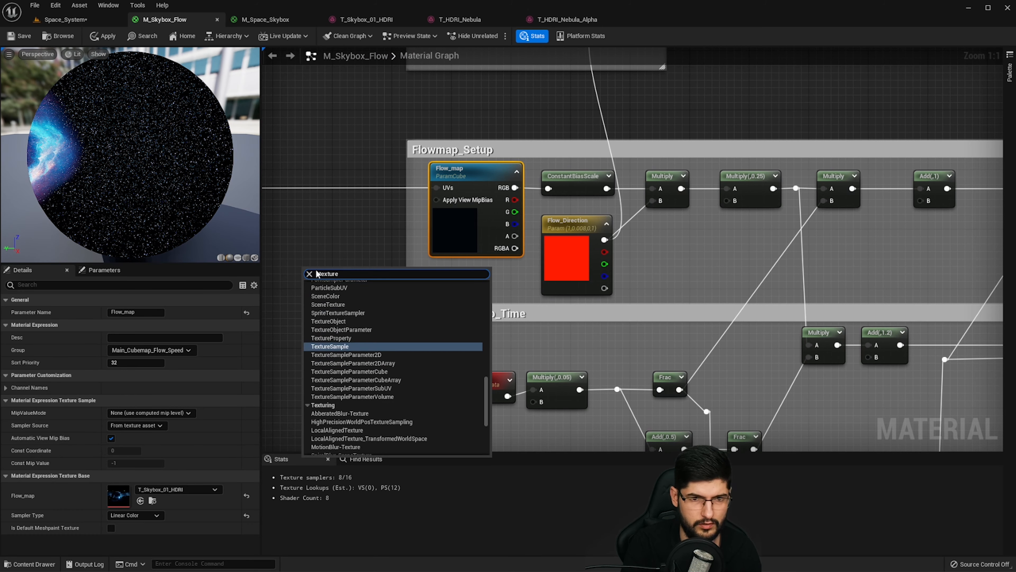
{"action": "key", "text": "Return"}
{"action": "right_click", "coordinate": [377, 273]}
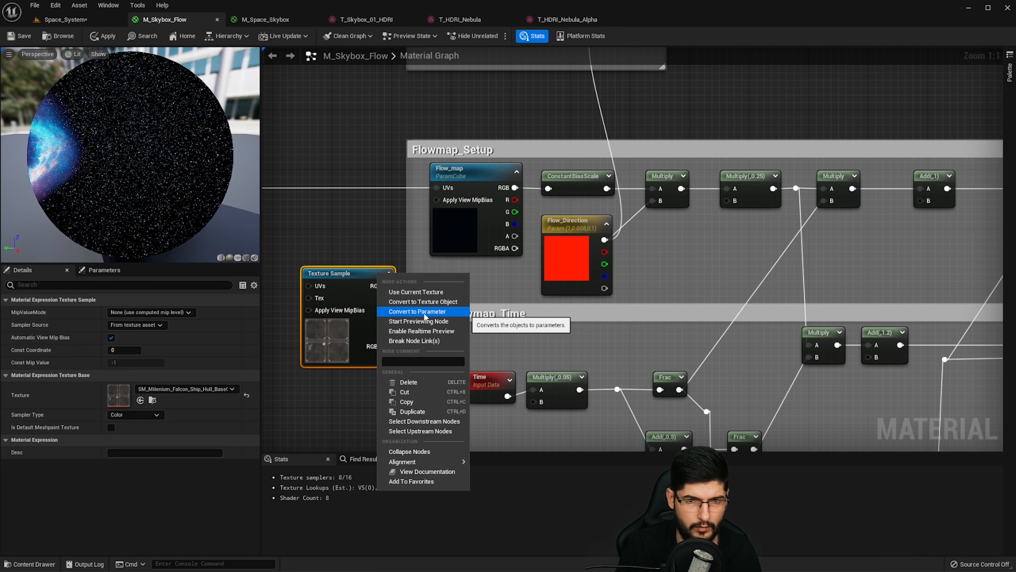
{"action": "left_click", "coordinate": [419, 312]}
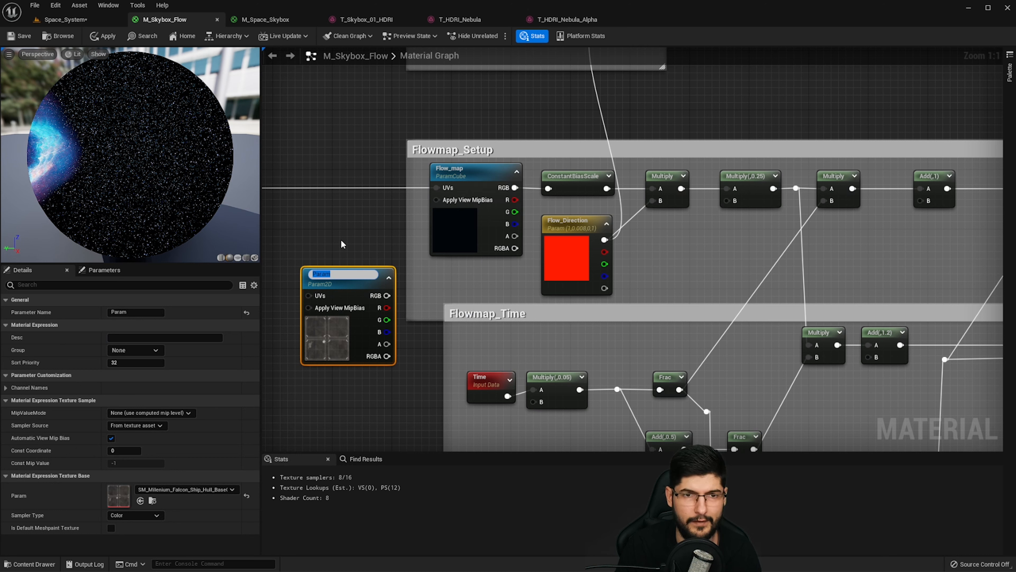
{"action": "left_click", "coordinate": [325, 125]}
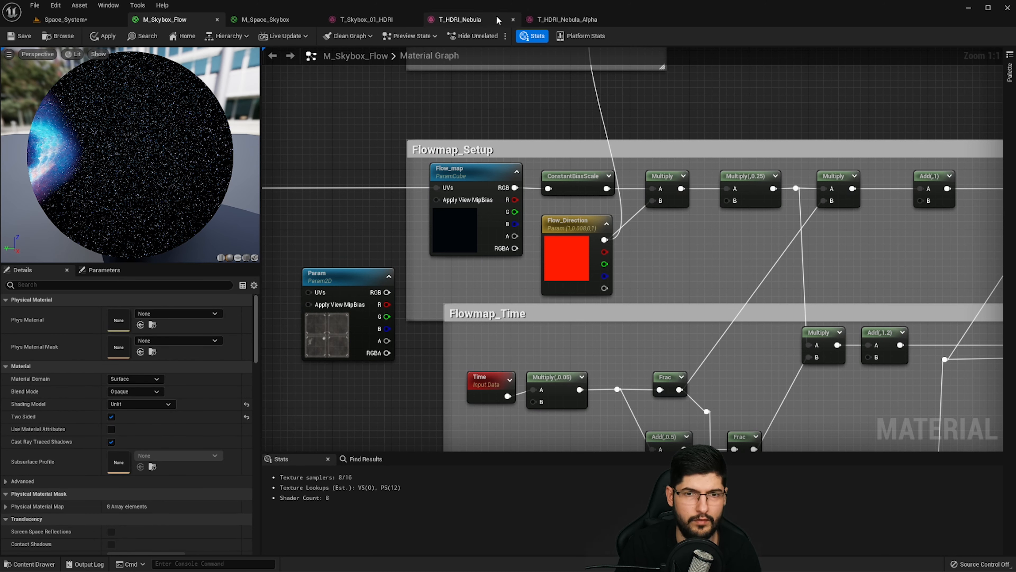
- Bring up the M_Skybox_Flow_Inst material instance, move it aside and inspect the new texture parameter node
{"action": "key", "text": "alt+Tab"}
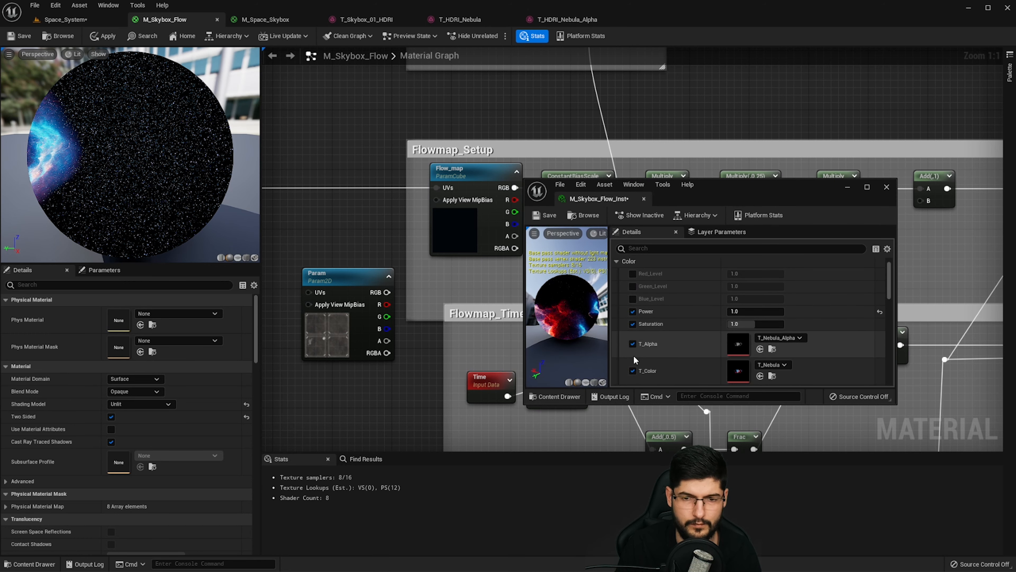
{"action": "left_click_drag", "start_coordinate": [706, 193], "coordinate": [1015, 352]}
{"action": "left_click", "coordinate": [347, 353]}
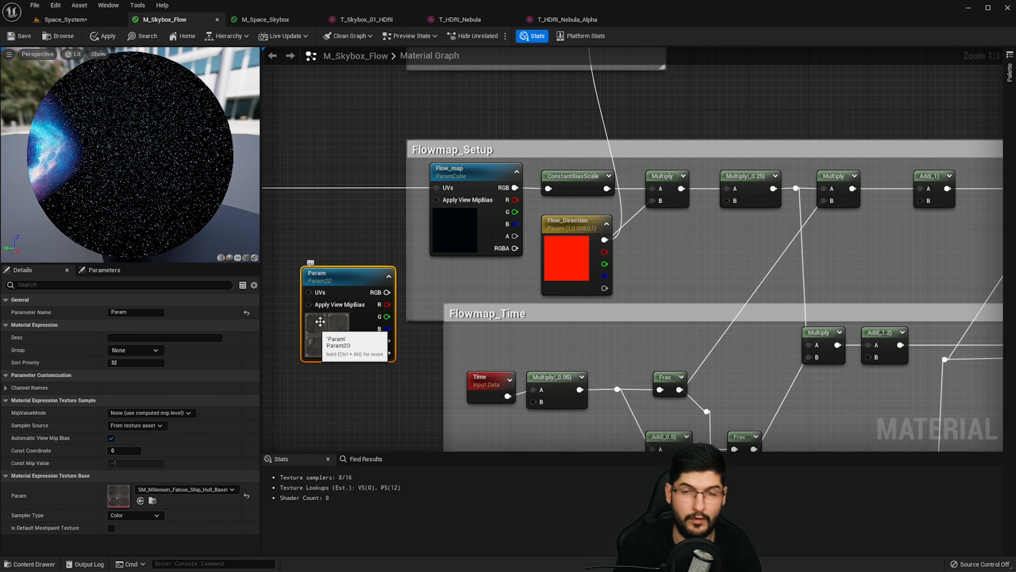
- Delete the 2D texture Param node beside the Flowmap_Setup group and select the Flow_map cube parameter
{"action": "key", "text": "Delete"}
{"action": "right_click_drag", "start_coordinate": [391, 259], "coordinate": [405, 289]}
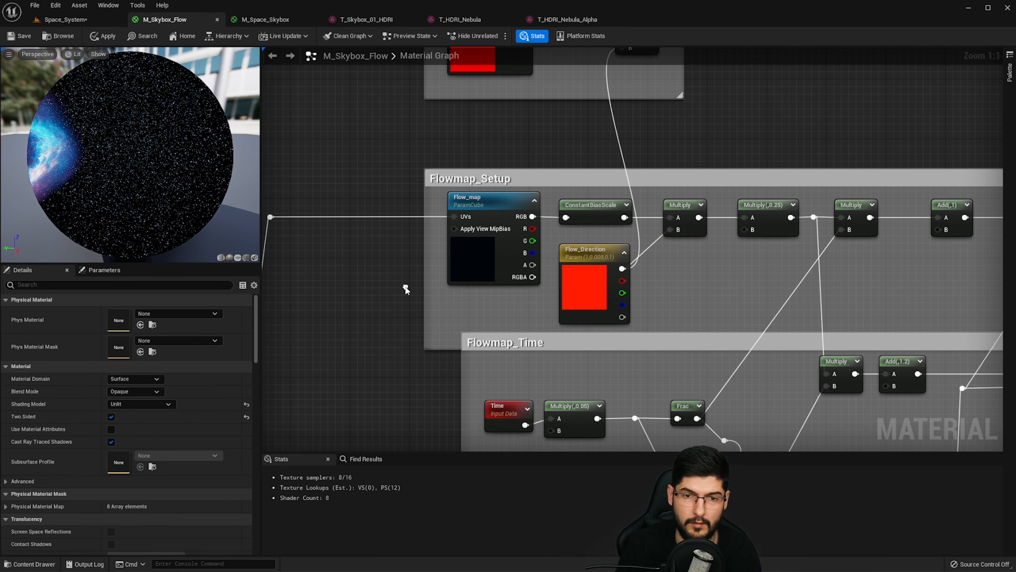
{"action": "left_click", "coordinate": [486, 209]}
- Compare the ConstantBiasScale node in Flowmap_Setup with the one in Flowmap_Mask_Fade
{"action": "right_click_drag", "start_coordinate": [593, 236], "coordinate": [519, 230]}
{"action": "left_click", "coordinate": [517, 203]}
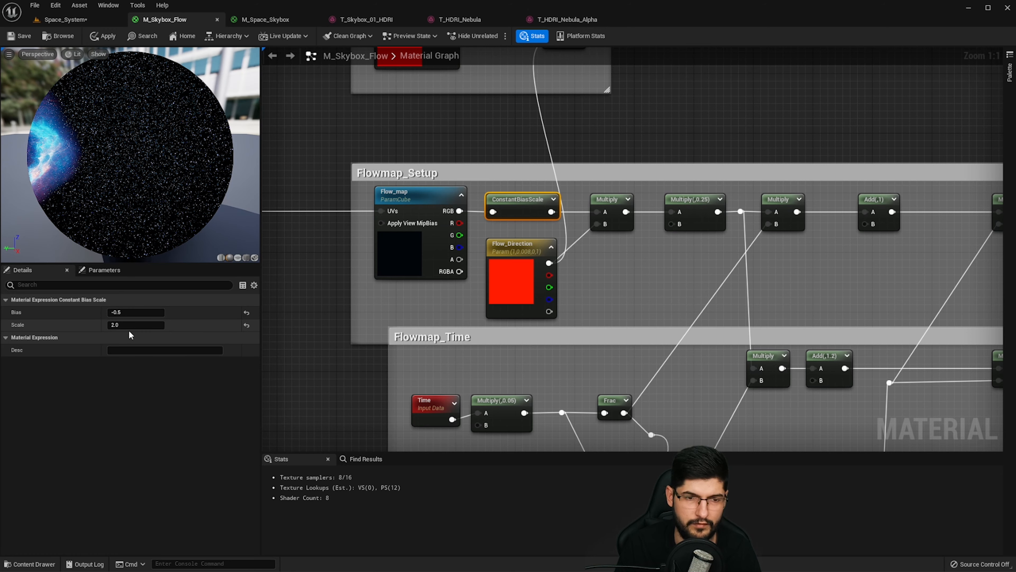
{"action": "right_click_drag", "start_coordinate": [513, 322], "coordinate": [482, 207]}
{"action": "scroll", "coordinate": [482, 207], "scroll_direction": "down", "scroll_amount": 1}
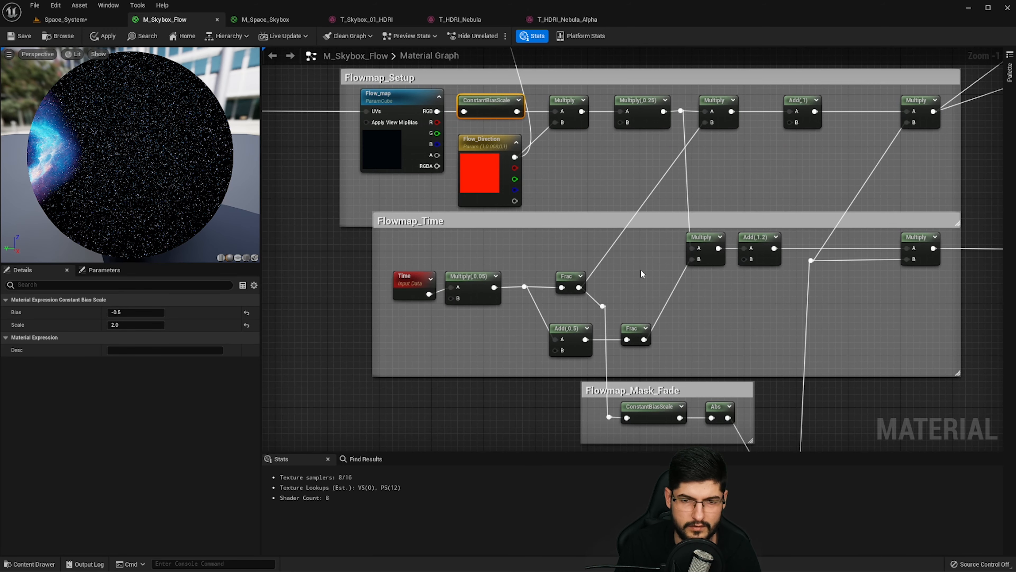
{"action": "right_click_drag", "start_coordinate": [641, 272], "coordinate": [576, 144]}
{"action": "left_click", "coordinate": [584, 280]}
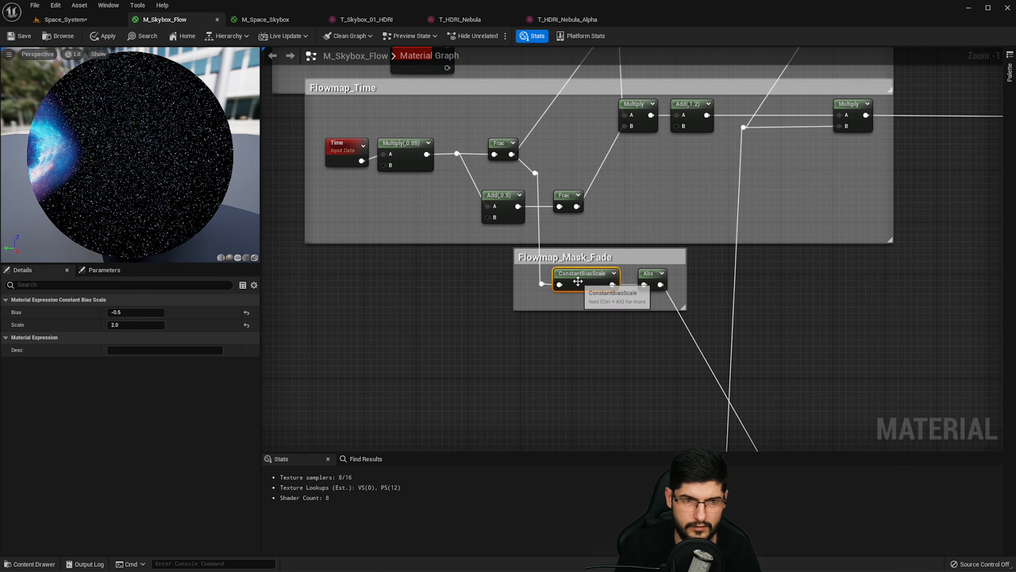
- Inspect the first Multiply node in Flowmap_Setup and the Flow_Direction vector parameter feeding it
{"action": "right_click_drag", "start_coordinate": [483, 201], "coordinate": [532, 354]}
{"action": "right_click_drag", "start_coordinate": [555, 193], "coordinate": [556, 242]}
{"action": "scroll", "coordinate": [582, 266], "scroll_direction": "up", "scroll_amount": 1}
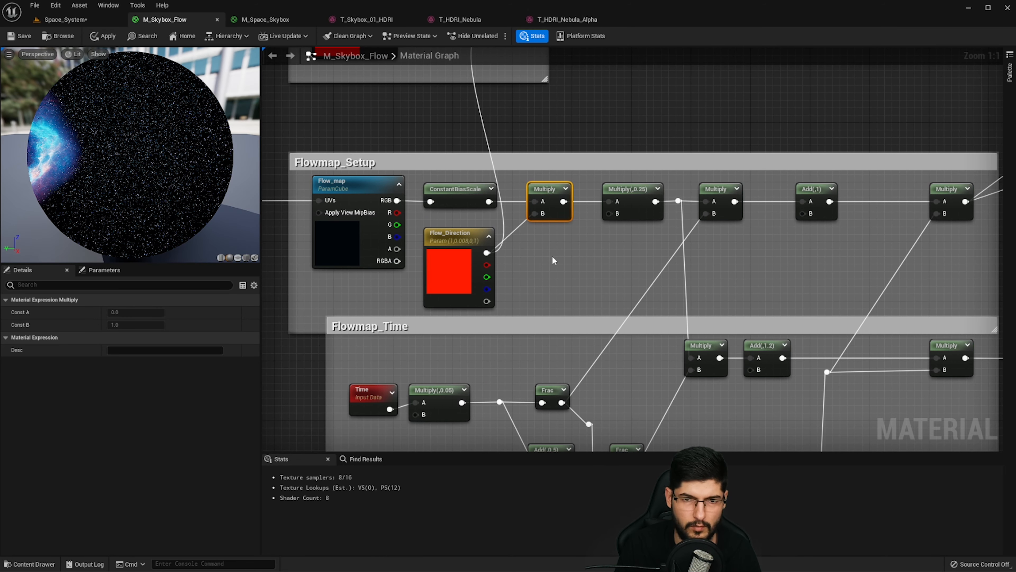
{"action": "left_click", "coordinate": [438, 262]}
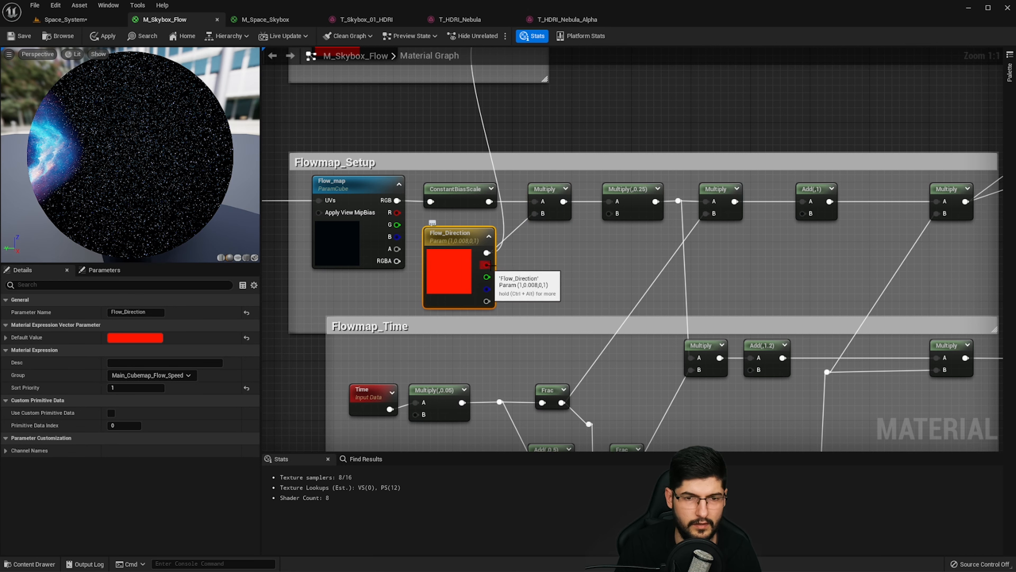
{"action": "right_click_drag", "start_coordinate": [500, 264], "coordinate": [555, 258]}
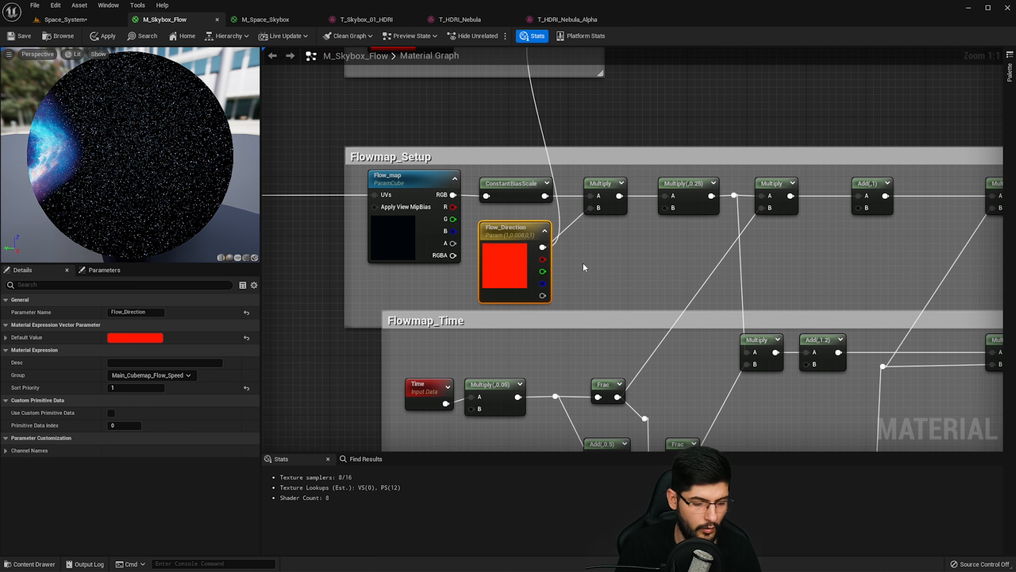
- Add a Constant4Vector node beside Flow_Direction and examine the action that converts it to a parameter
{"action": "left_click", "coordinate": [592, 261]}
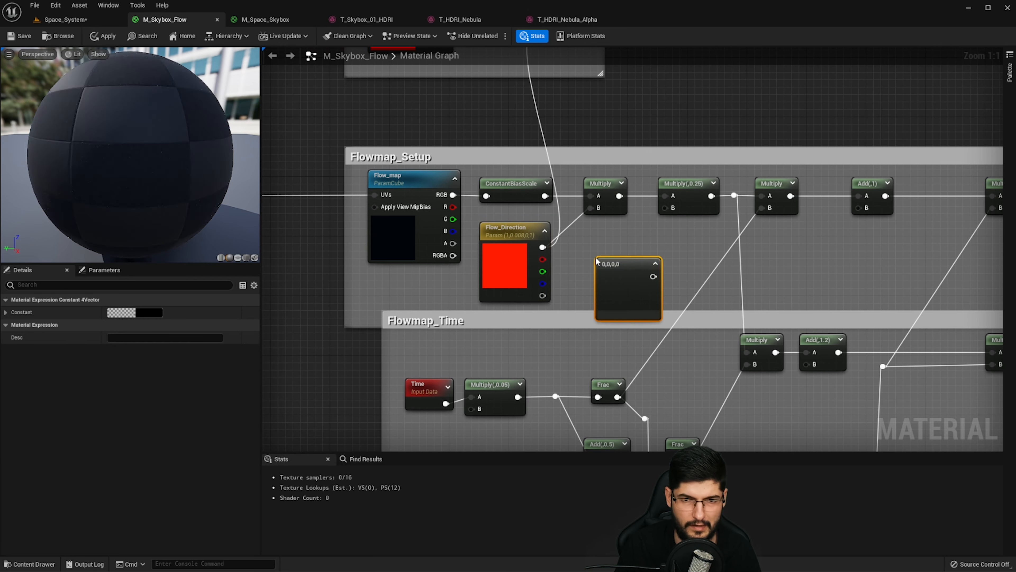
{"action": "left_click_drag", "start_coordinate": [625, 268], "coordinate": [600, 248]}
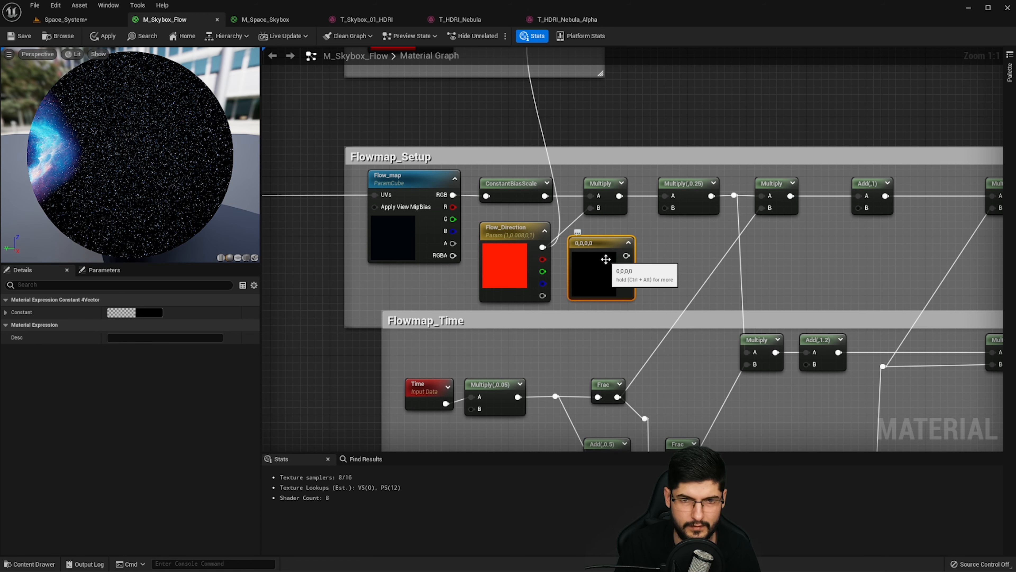
{"action": "right_click", "coordinate": [600, 249]}
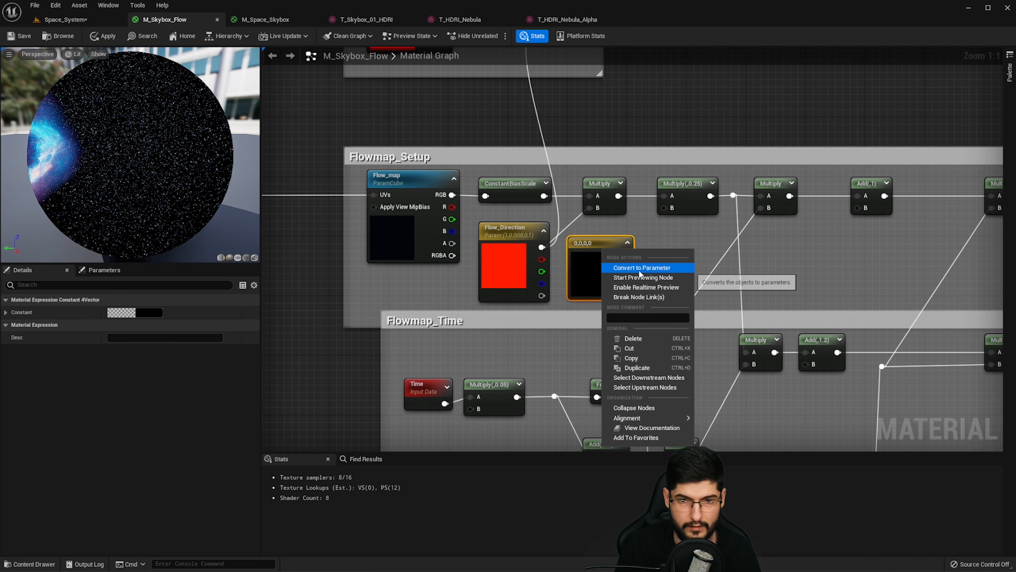
{"action": "left_click", "coordinate": [581, 261]}
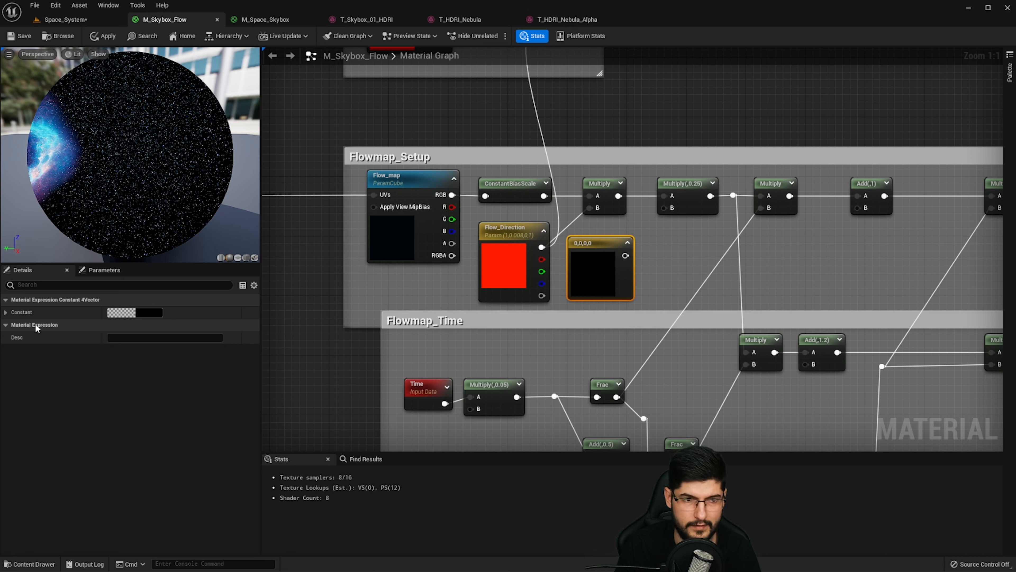
- Set the Constant4Vector's alpha to 1 and delete that node
{"action": "left_click", "coordinate": [6, 313]}
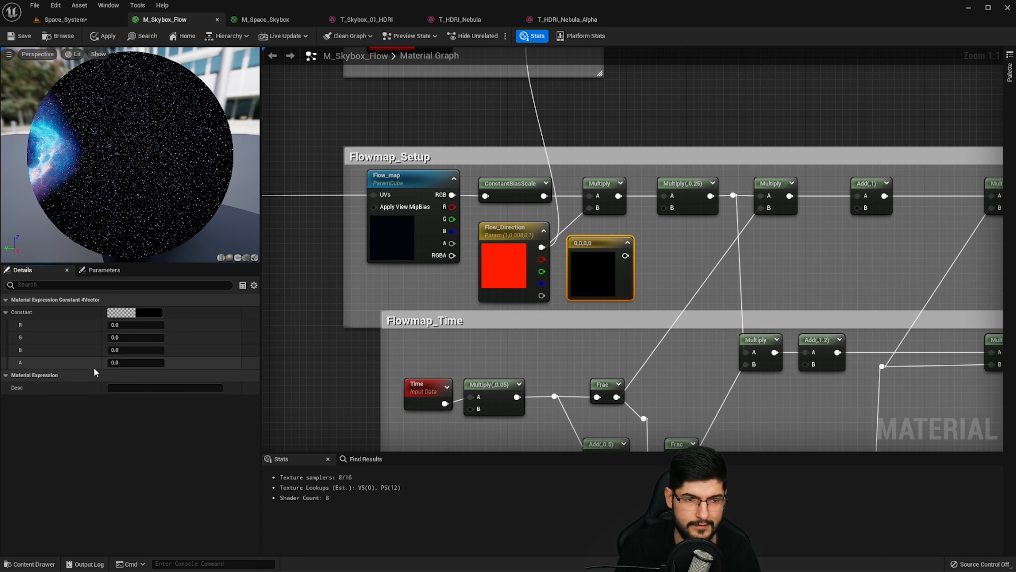
{"action": "left_click", "coordinate": [121, 362]}
{"action": "type", "text": "1"}
{"action": "key", "text": "Return"}
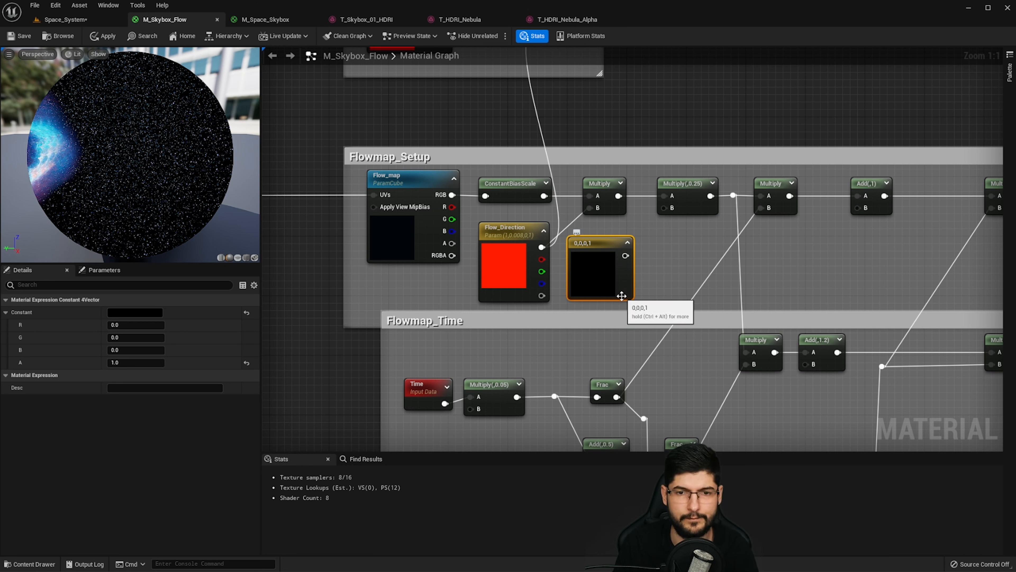
{"action": "right_click_drag", "start_coordinate": [689, 296], "coordinate": [653, 296]}
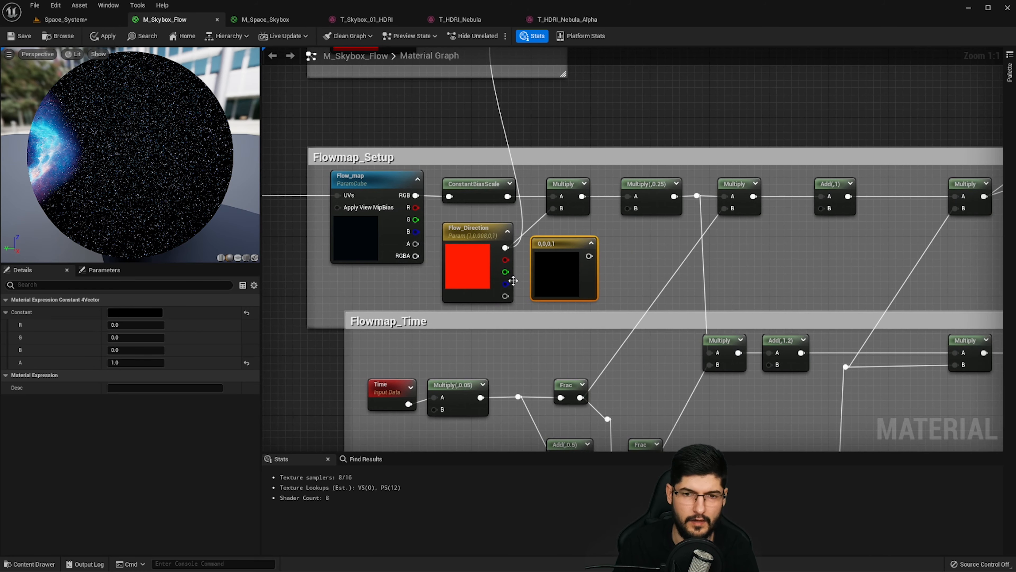
{"action": "key", "text": "Delete"}
- Examine the chain of Multiply nodes in Flowmap_Setup through to the final Multiply at the group's output
{"action": "left_click", "coordinate": [573, 205]}
{"action": "right_click_drag", "start_coordinate": [629, 250], "coordinate": [558, 251]}
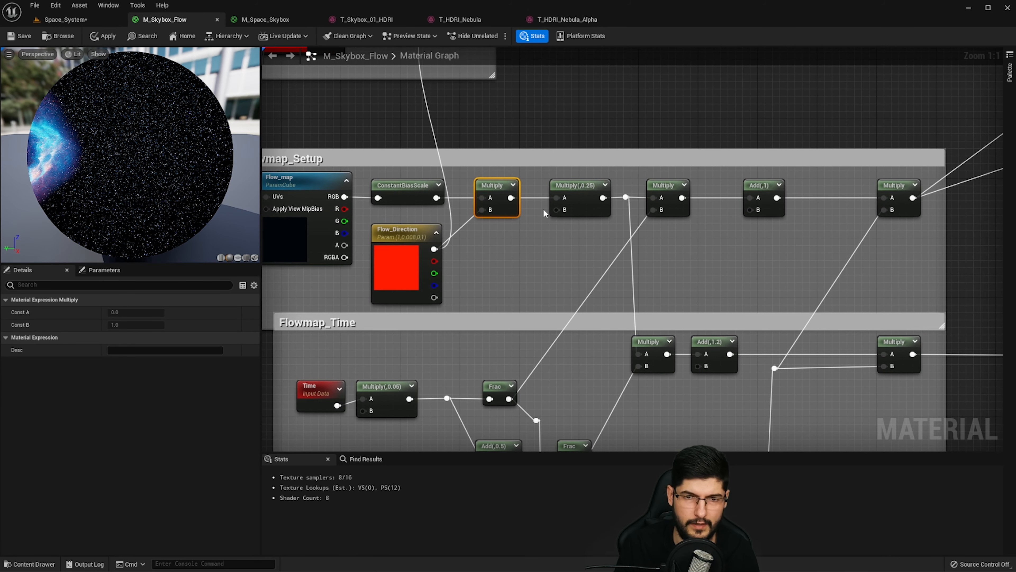
{"action": "left_click", "coordinate": [588, 209]}
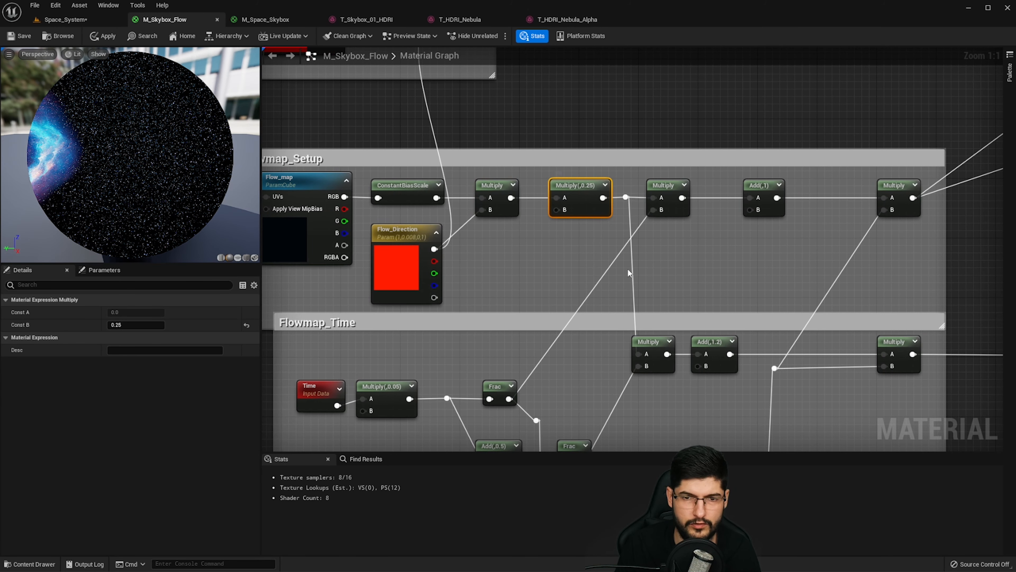
{"action": "right_click_drag", "start_coordinate": [689, 251], "coordinate": [682, 229]}
{"action": "left_click", "coordinate": [667, 183]}
{"action": "scroll", "coordinate": [708, 207], "scroll_direction": "down", "scroll_amount": 1}
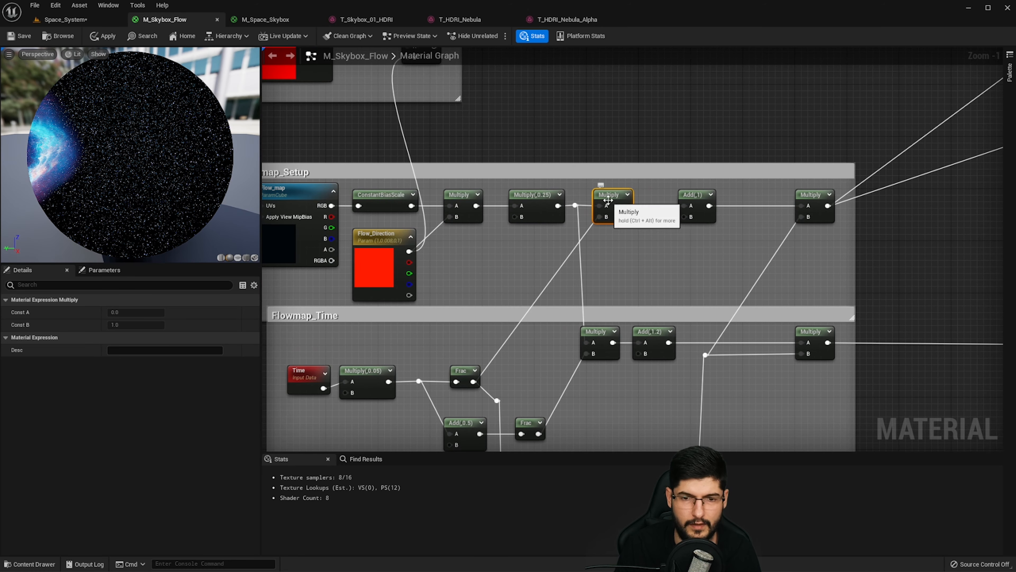
{"action": "right_click_drag", "start_coordinate": [602, 212], "coordinate": [444, 243]}
{"action": "scroll", "coordinate": [476, 256], "scroll_direction": "down", "scroll_amount": 1}
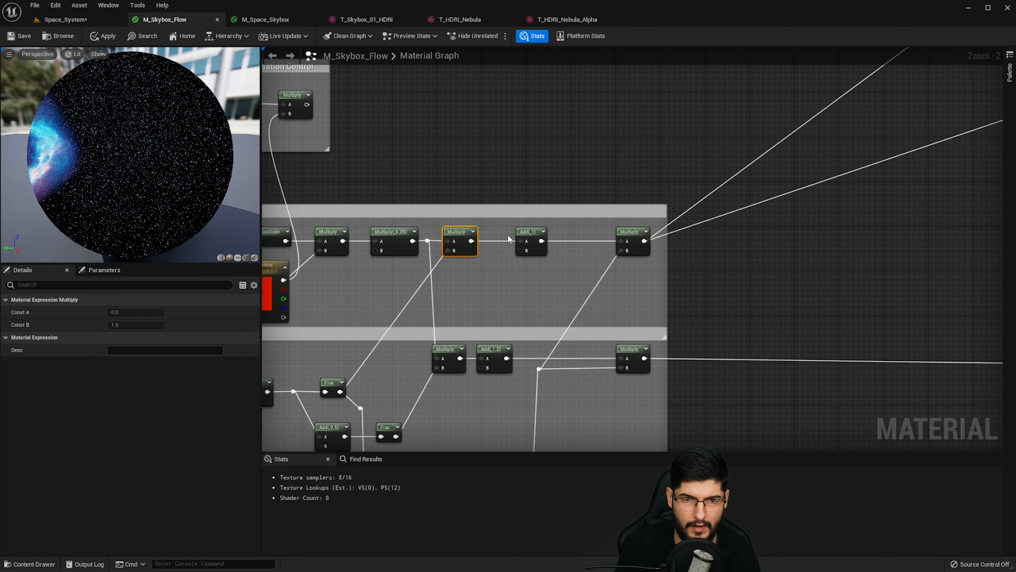
{"action": "left_click", "coordinate": [637, 239]}
{"action": "right_click_drag", "start_coordinate": [586, 268], "coordinate": [634, 229]}
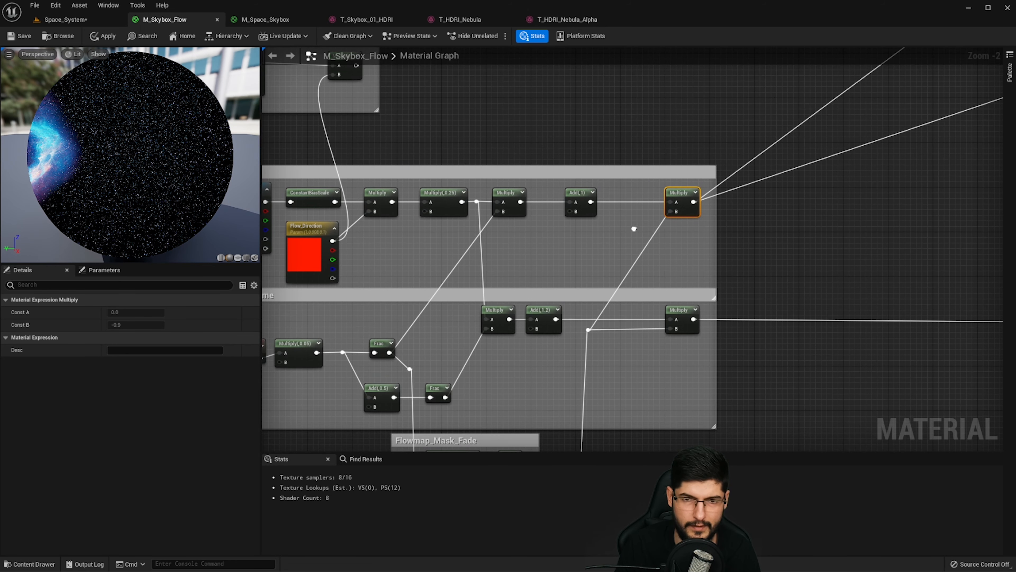
- Trace the Flowmap_Setup output to the Flow_01 group and inspect the Texture Sample node it feeds
{"action": "left_click_drag", "start_coordinate": [739, 142], "coordinate": [306, 278]}
{"action": "left_click", "coordinate": [716, 248]}
{"action": "right_click_drag", "start_coordinate": [759, 231], "coordinate": [456, 375]}
{"action": "scroll", "coordinate": [456, 376], "scroll_direction": "down", "scroll_amount": 3}
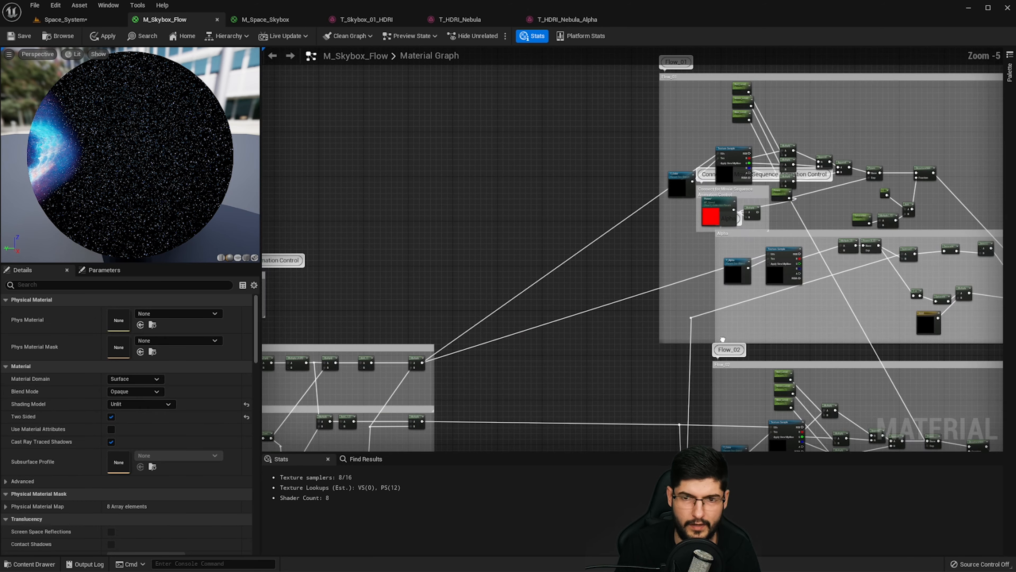
{"action": "scroll", "coordinate": [726, 337], "scroll_direction": "up", "scroll_amount": 2}
{"action": "right_click_drag", "start_coordinate": [743, 224], "coordinate": [589, 332]}
{"action": "scroll", "coordinate": [589, 332], "scroll_direction": "down", "scroll_amount": 2}
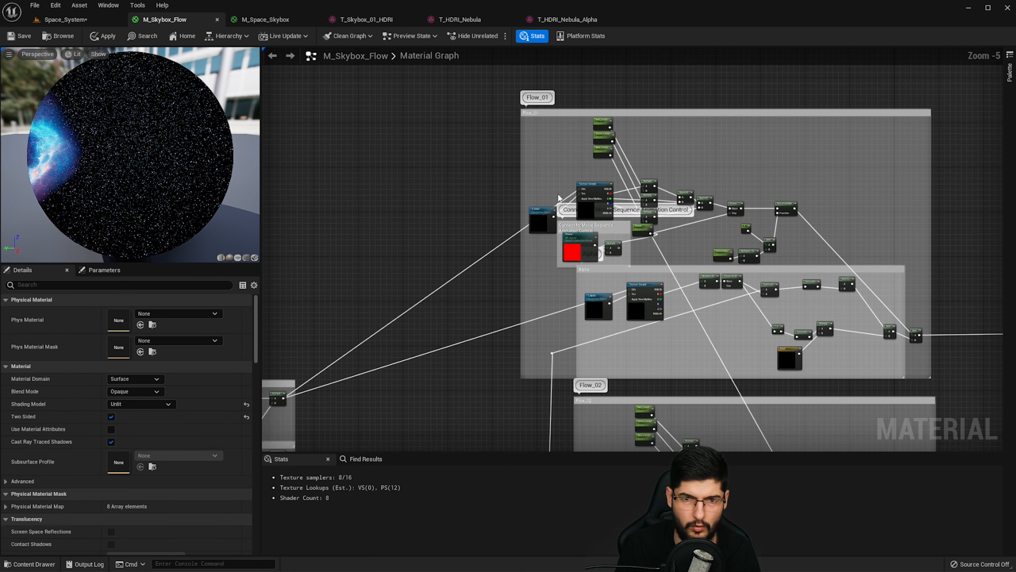
{"action": "scroll", "coordinate": [558, 194], "scroll_direction": "up", "scroll_amount": 2}
{"action": "left_click", "coordinate": [608, 203]}
{"action": "right_click_drag", "start_coordinate": [706, 251], "coordinate": [504, 202]}
{"action": "scroll", "coordinate": [693, 288], "scroll_direction": "down", "scroll_amount": 2}
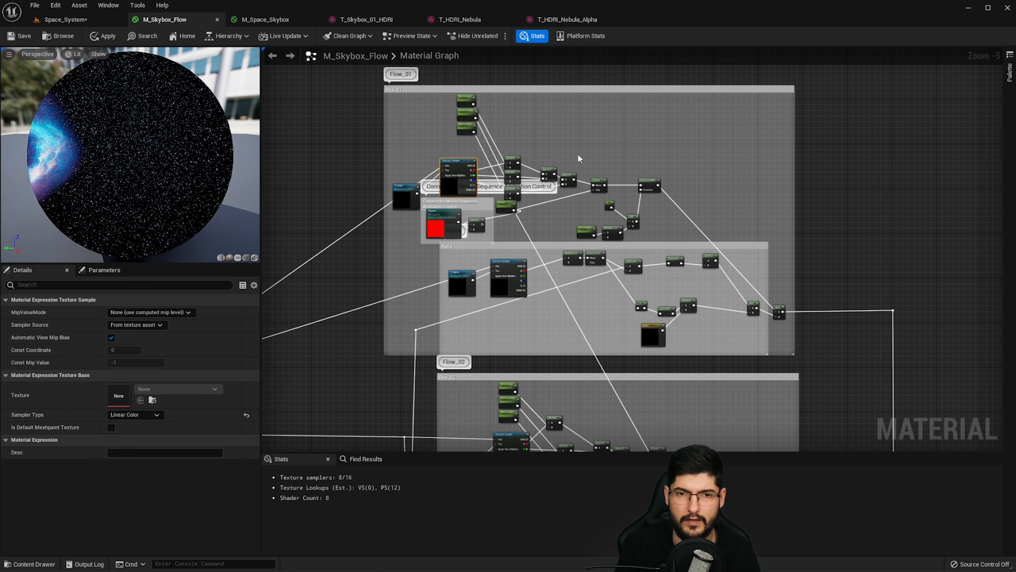
- Review the Flow_01 nodes and move the final Add node slightly higher within the group
{"action": "left_click_drag", "start_coordinate": [812, 71], "coordinate": [377, 352]}
{"action": "right_click_drag", "start_coordinate": [531, 328], "coordinate": [614, 297]}
{"action": "left_click", "coordinate": [667, 177]}
{"action": "right_click_drag", "start_coordinate": [635, 212], "coordinate": [608, 137]}
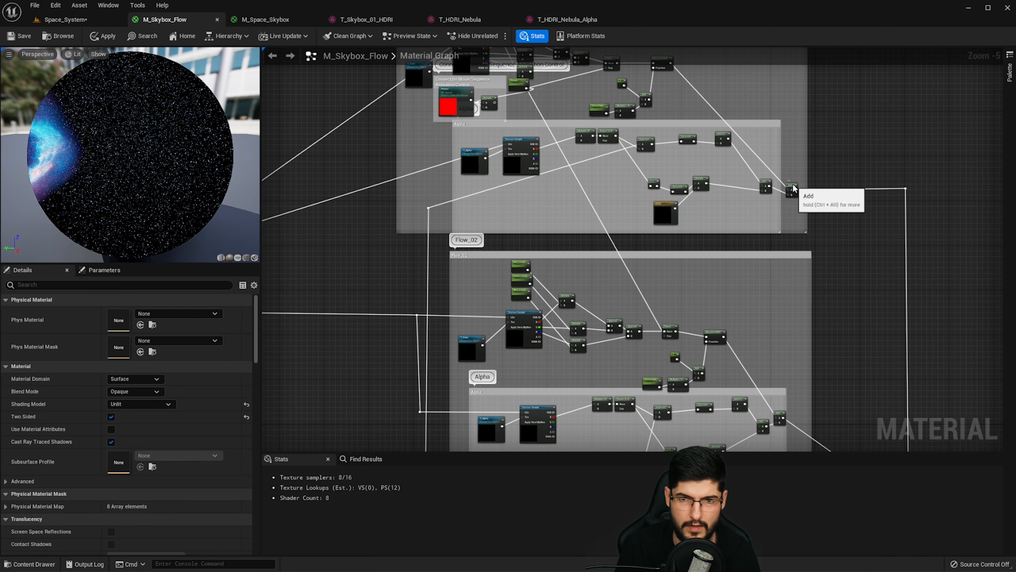
{"action": "left_click_drag", "start_coordinate": [793, 189], "coordinate": [786, 161]}
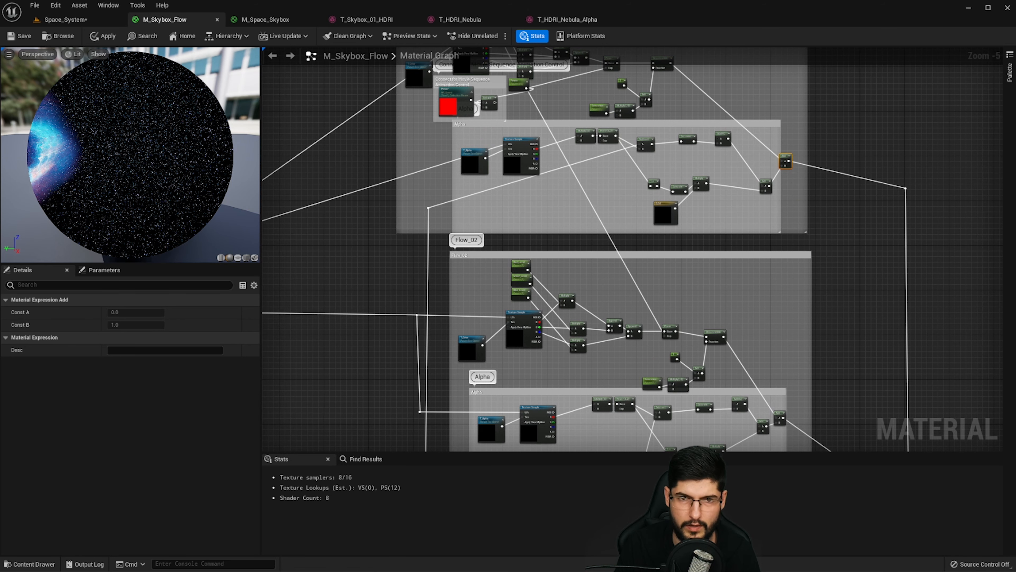
- Follow the links between the Flowmap_Setup output and Flow_01 again, and select Flow_01's upper Texture Sample node
{"action": "right_click_drag", "start_coordinate": [487, 70], "coordinate": [493, 151]}
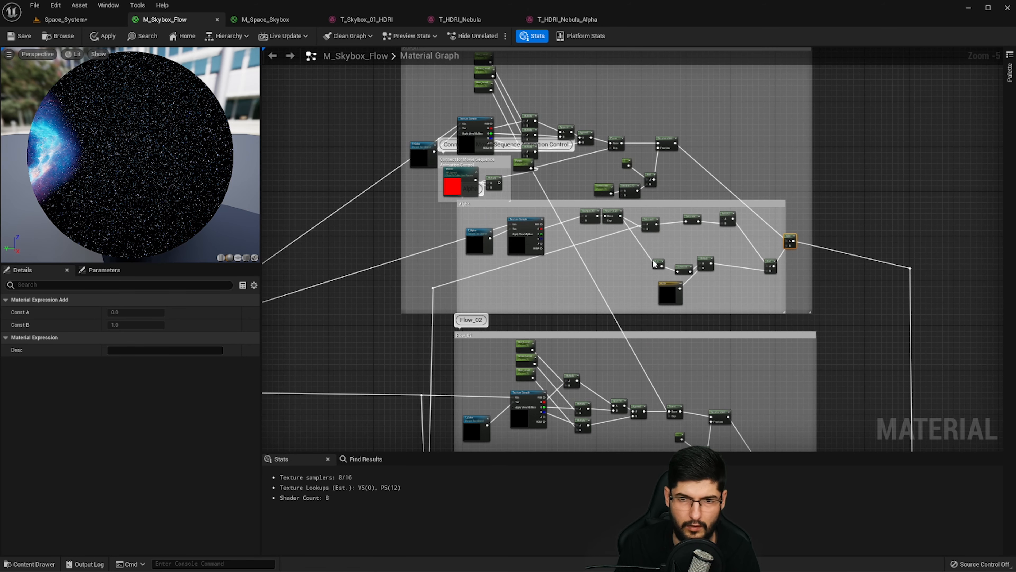
{"action": "right_click_drag", "start_coordinate": [655, 263], "coordinate": [773, 219]}
{"action": "right_click_drag", "start_coordinate": [293, 312], "coordinate": [341, 306]}
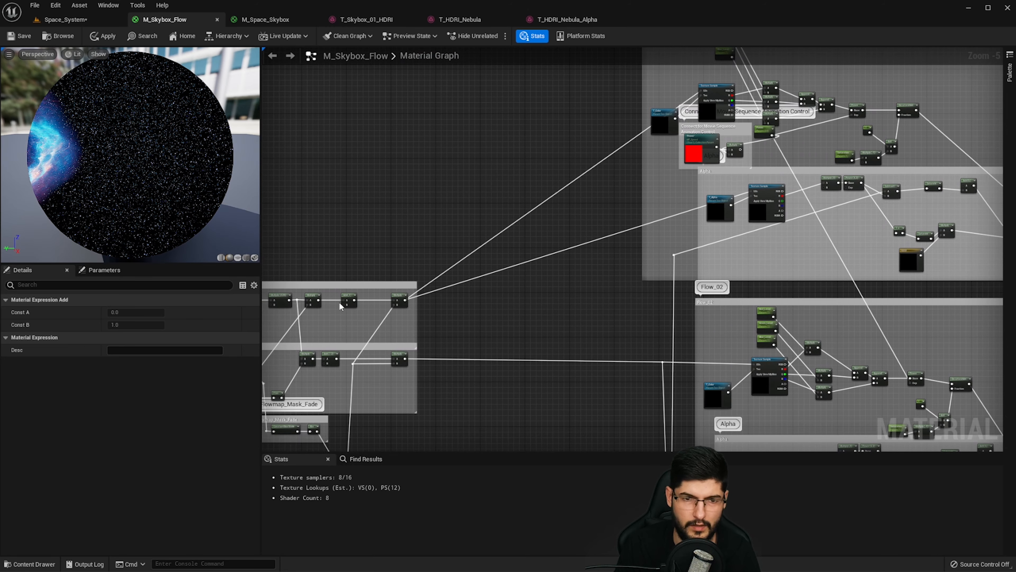
{"action": "right_click_drag", "start_coordinate": [713, 112], "coordinate": [724, 111]}
{"action": "left_click", "coordinate": [723, 109]}
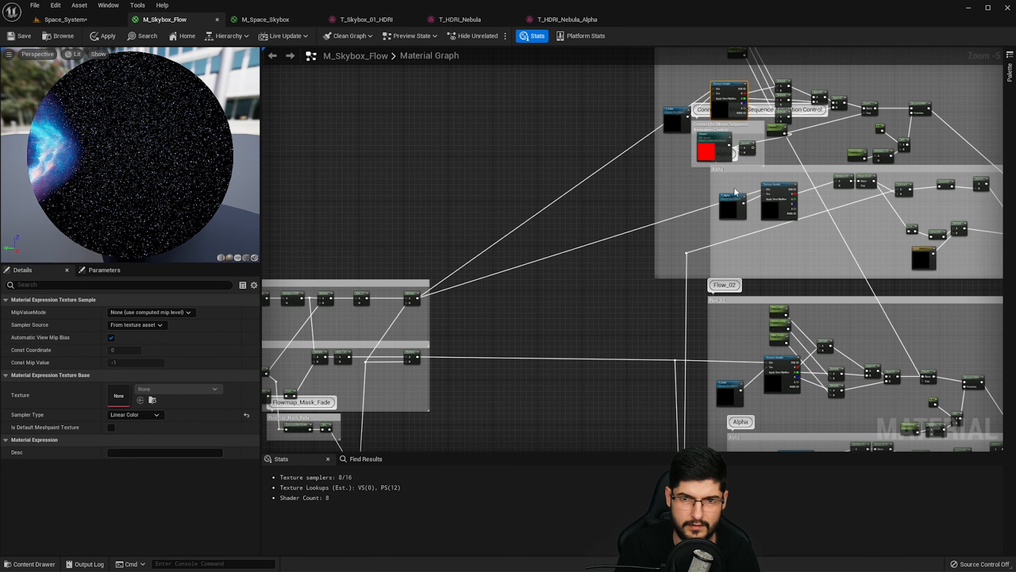
- Inspect the Time node and the connected Multiply node in the Flowmap_Time group
{"action": "scroll", "coordinate": [541, 280], "scroll_direction": "up", "scroll_amount": 4}
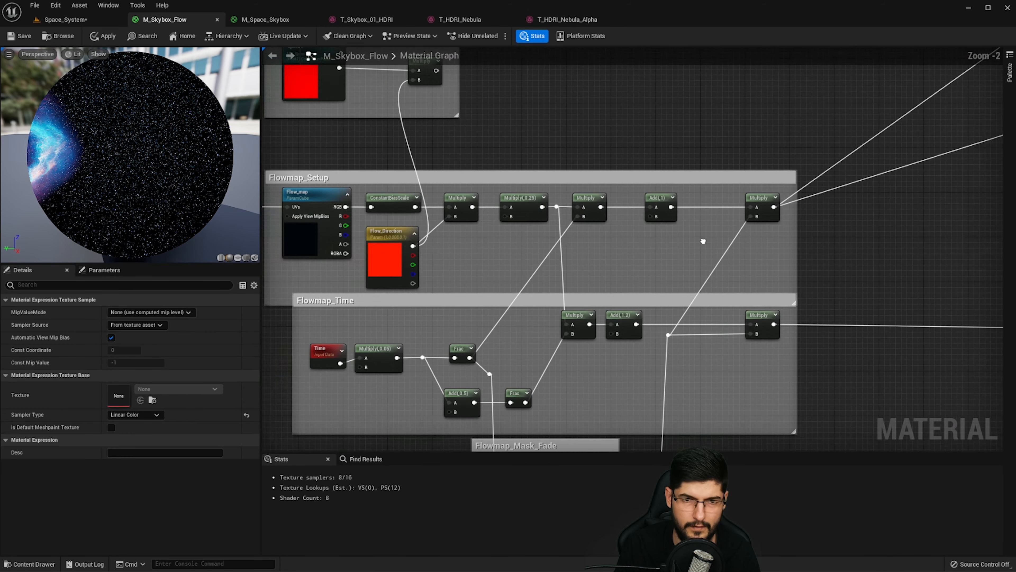
{"action": "right_click_drag", "start_coordinate": [707, 243], "coordinate": [736, 211]}
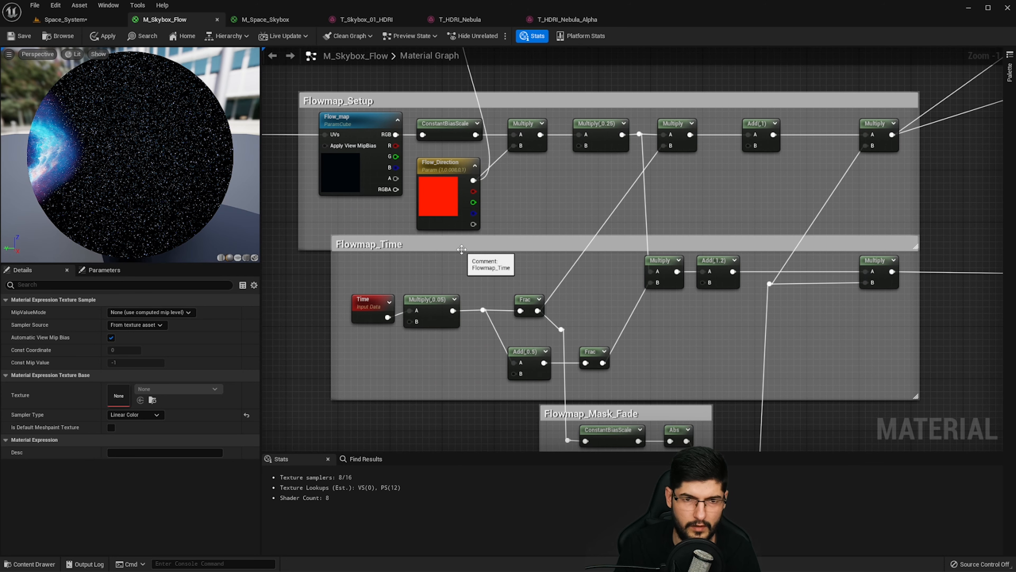
{"action": "left_click", "coordinate": [475, 264]}
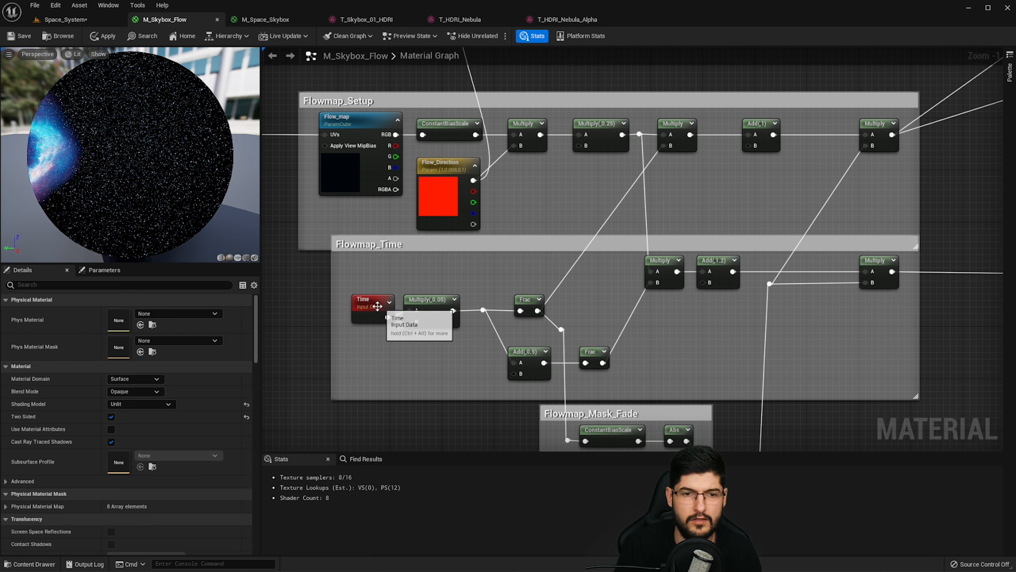
{"action": "left_click", "coordinate": [367, 314]}
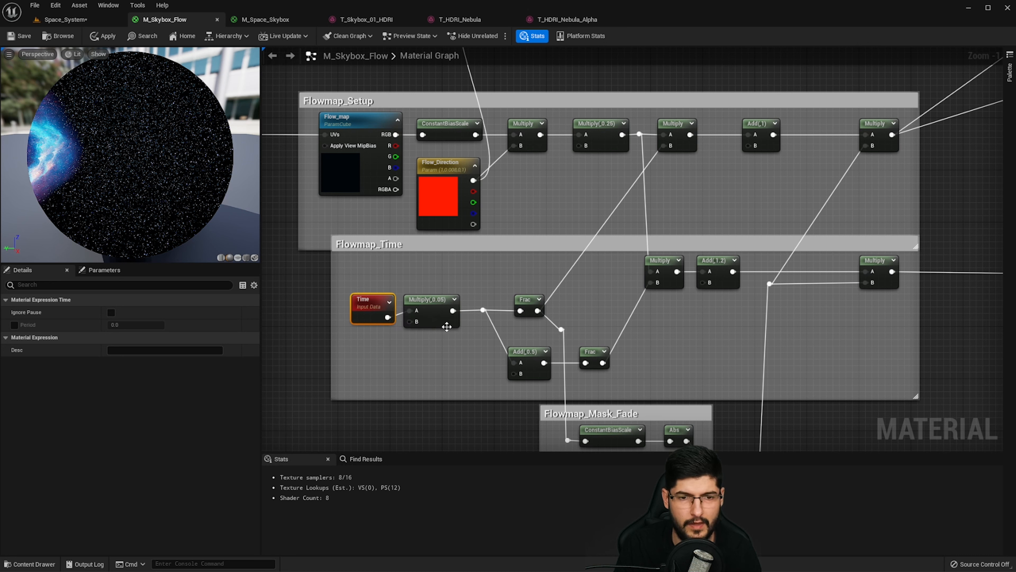
{"action": "left_click", "coordinate": [442, 321]}
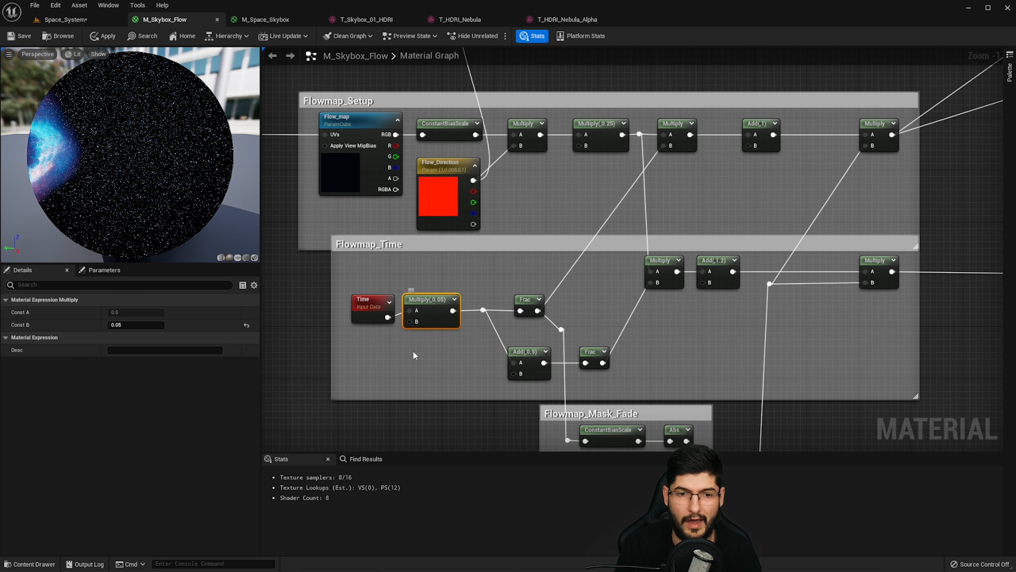
- Preview the upper Frac node of the Flowmap_Time group on the material preview sphere
{"action": "right_click_drag", "start_coordinate": [380, 356], "coordinate": [340, 356]}
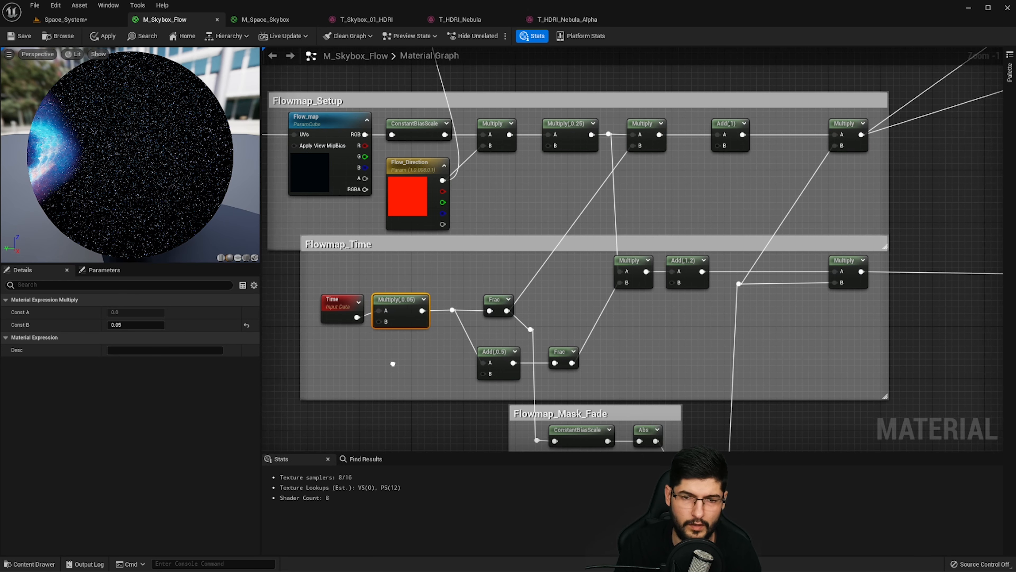
{"action": "left_click", "coordinate": [483, 298]}
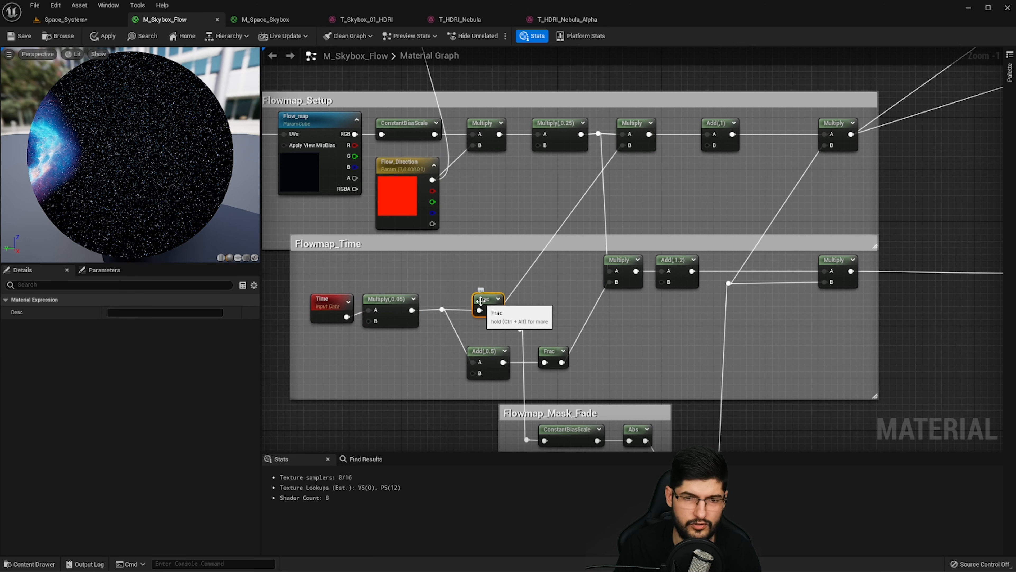
{"action": "right_click", "coordinate": [482, 299]}
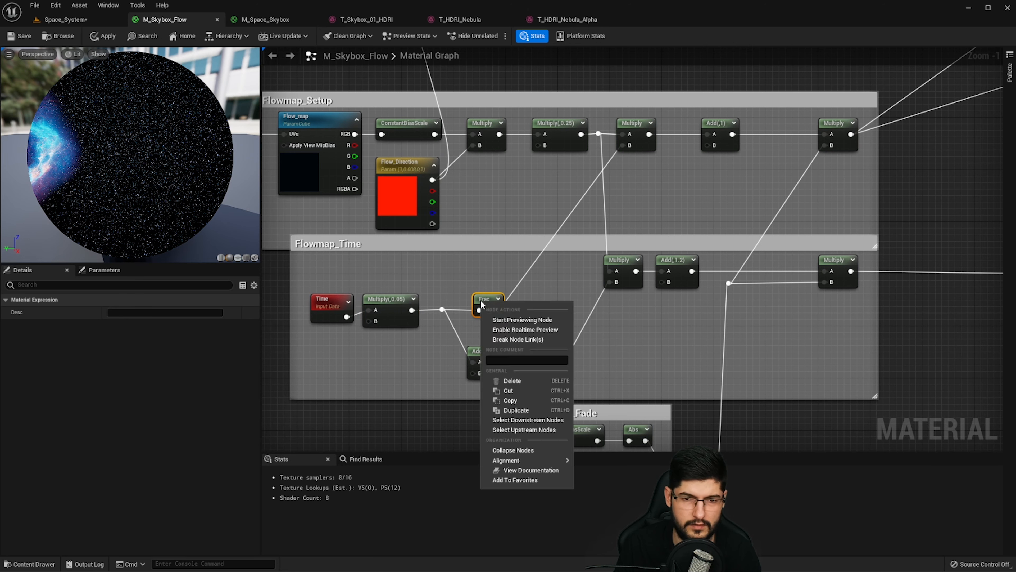
{"action": "left_click", "coordinate": [507, 320]}
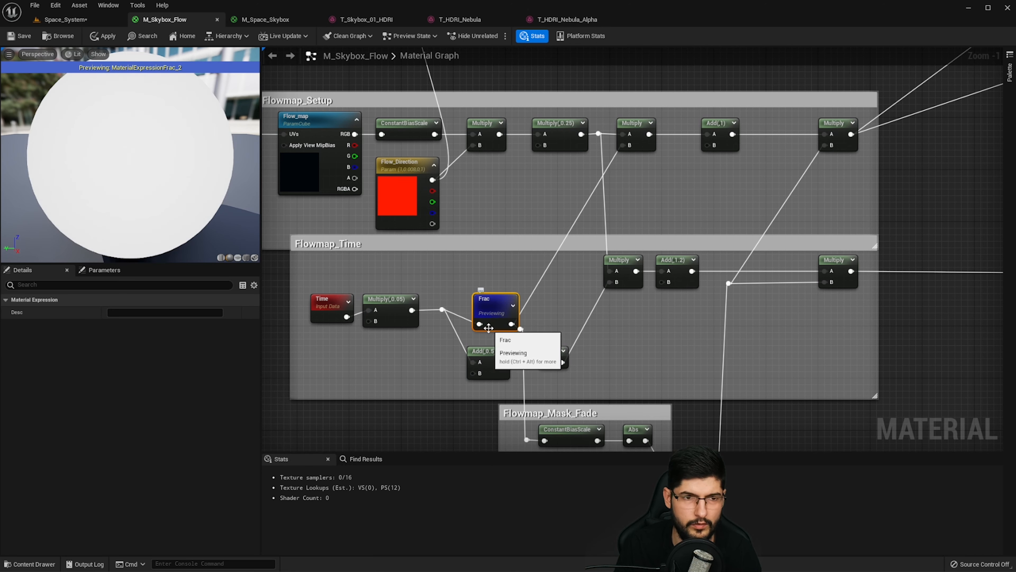
{"action": "left_click_drag", "start_coordinate": [188, 181], "coordinate": [188, 181]}
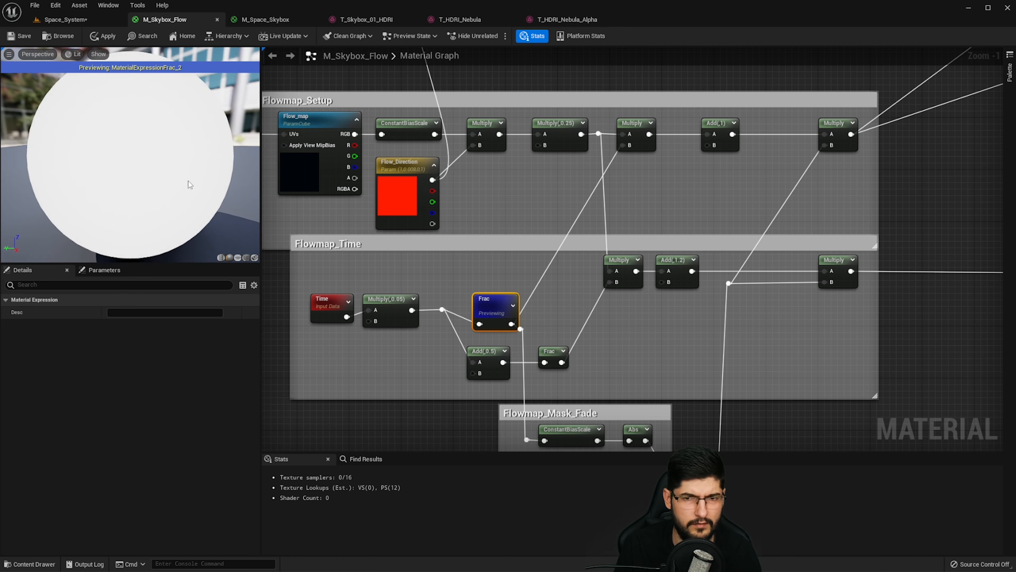
- Preview the Multiply node between Multiply(,0.25) and Add(,1) in the Flowmap_Setup group
{"action": "right_click", "coordinate": [641, 149]}
{"action": "left_click", "coordinate": [685, 171]}
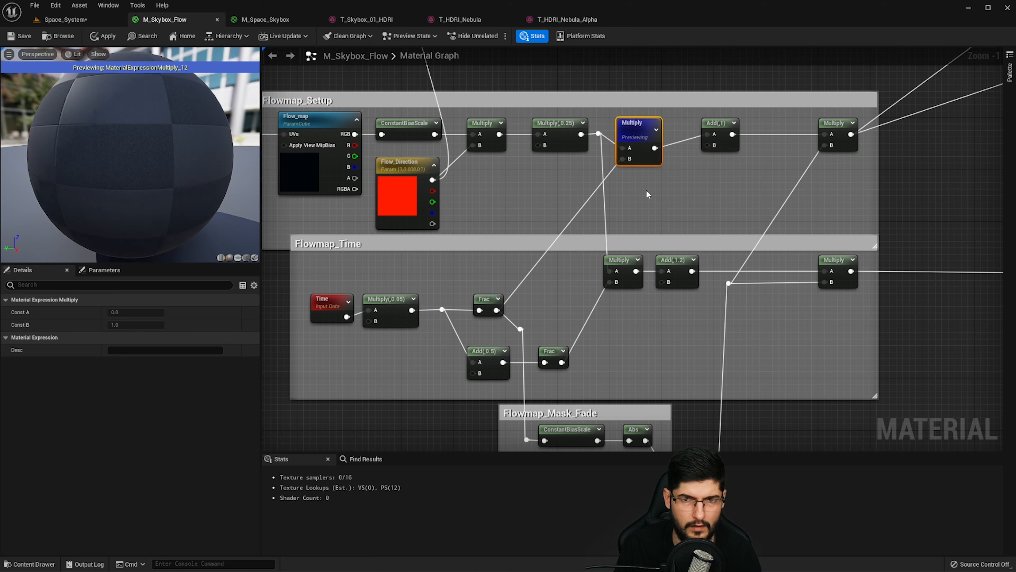
{"action": "left_click_drag", "start_coordinate": [189, 177], "coordinate": [195, 178]}
- Preview the ConstantBiasScale node of the Flowmap_Mask_Fade group and watch its animated output on the sphere
{"action": "right_click_drag", "start_coordinate": [475, 312], "coordinate": [449, 282]}
{"action": "right_click_drag", "start_coordinate": [553, 394], "coordinate": [506, 361]}
{"action": "right_click", "coordinate": [497, 372]}
{"action": "left_click", "coordinate": [538, 391]}
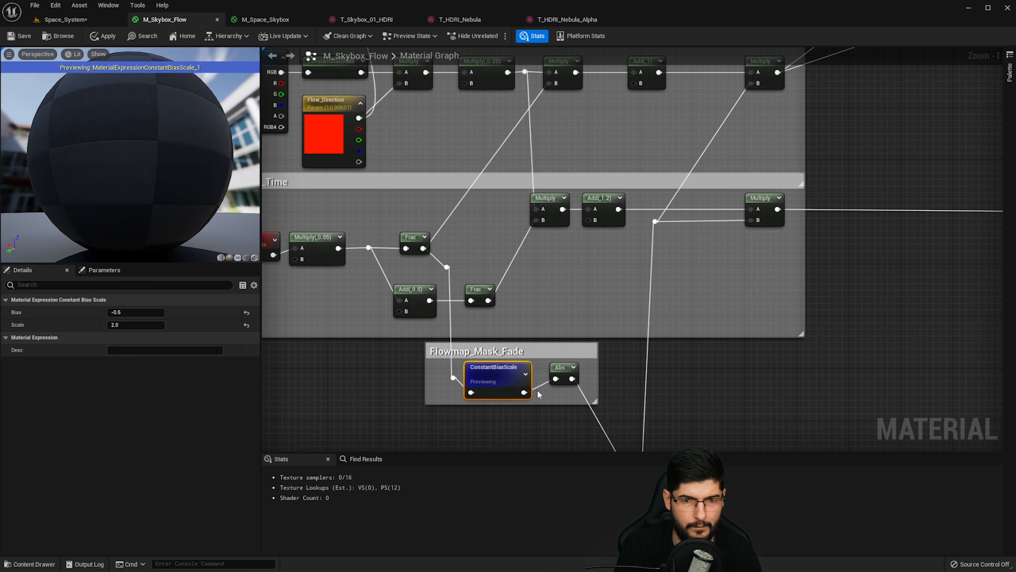
{"action": "left_click_drag", "start_coordinate": [196, 188], "coordinate": [209, 191]}
{"action": "scroll", "coordinate": [319, 182], "scroll_direction": "down", "scroll_amount": 2}
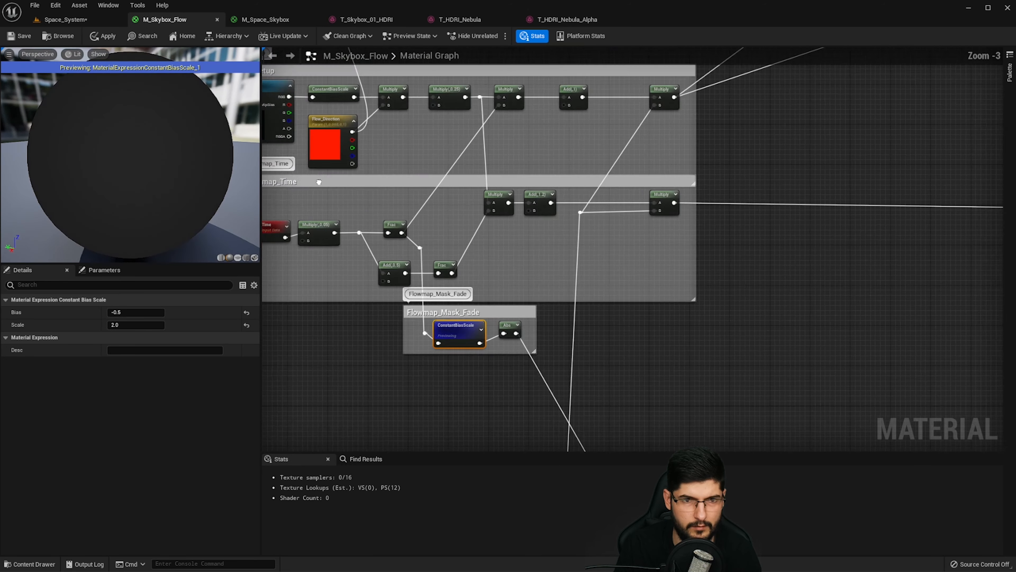
{"action": "right_click_drag", "start_coordinate": [319, 182], "coordinate": [404, 206]}
{"action": "right_click_drag", "start_coordinate": [300, 202], "coordinate": [329, 200]}
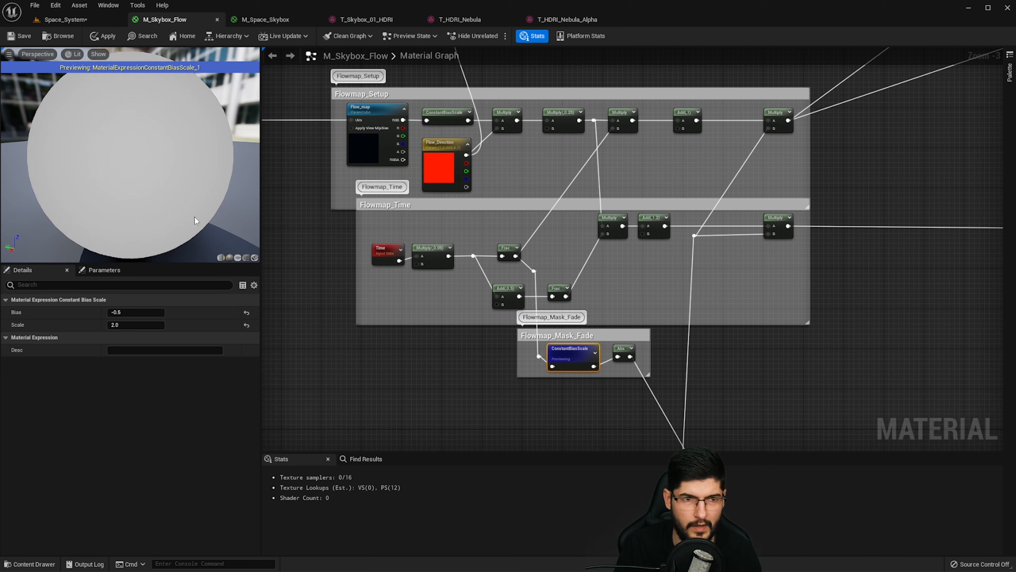
{"action": "left_click_drag", "start_coordinate": [195, 217], "coordinate": [165, 207]}
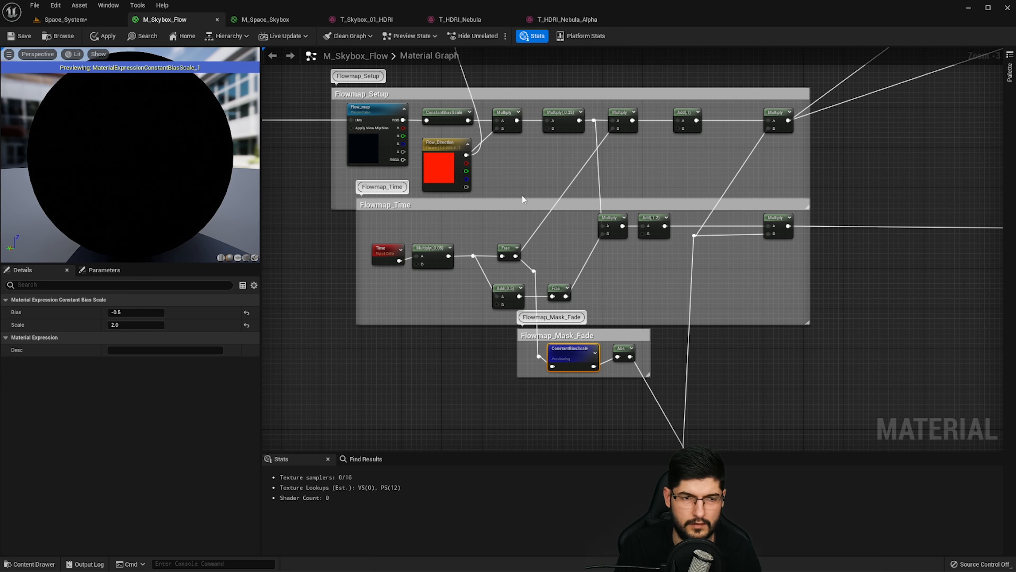
{"action": "left_click_drag", "start_coordinate": [189, 189], "coordinate": [192, 159]}
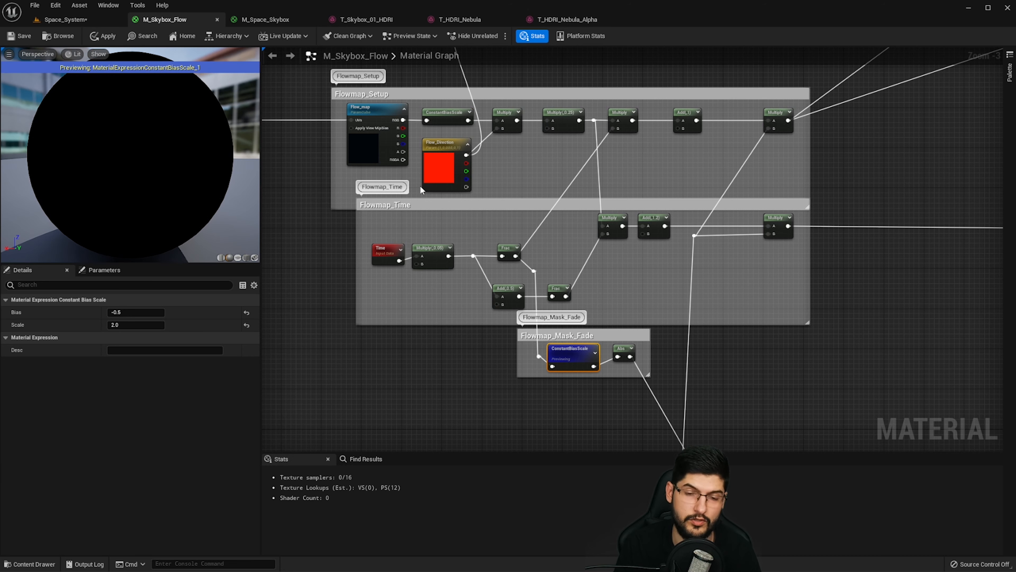
- Review the Flowmap_Time node chain from Time to the upper Frac node and leave that Frac selected
{"action": "scroll", "coordinate": [544, 278], "scroll_direction": "up", "scroll_amount": 4}
{"action": "left_click", "coordinate": [489, 230]}
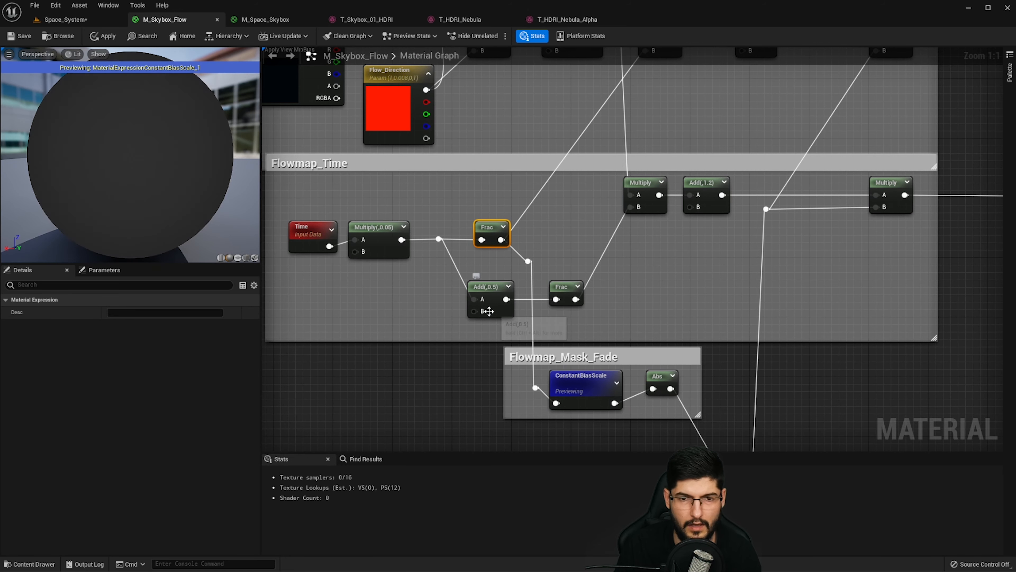
{"action": "right_click_drag", "start_coordinate": [650, 316], "coordinate": [565, 320]}
{"action": "scroll", "coordinate": [566, 321], "scroll_direction": "down", "scroll_amount": 1}
{"action": "right_click_drag", "start_coordinate": [540, 355], "coordinate": [551, 313]}
{"action": "right_click_drag", "start_coordinate": [417, 222], "coordinate": [474, 288]}
{"action": "left_click", "coordinate": [390, 257]}
{"action": "left_click", "coordinate": [480, 238]}
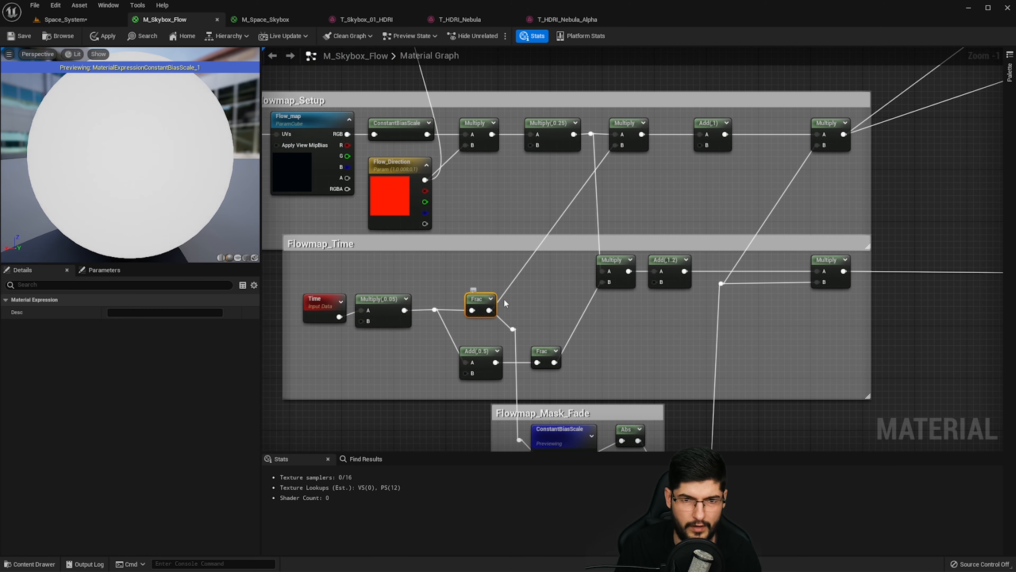
- Inspect the Multiply(,0.25) node and the two Multiply nodes it feeds in Flowmap_Setup and Flowmap_Time
{"action": "left_click", "coordinate": [629, 145]}
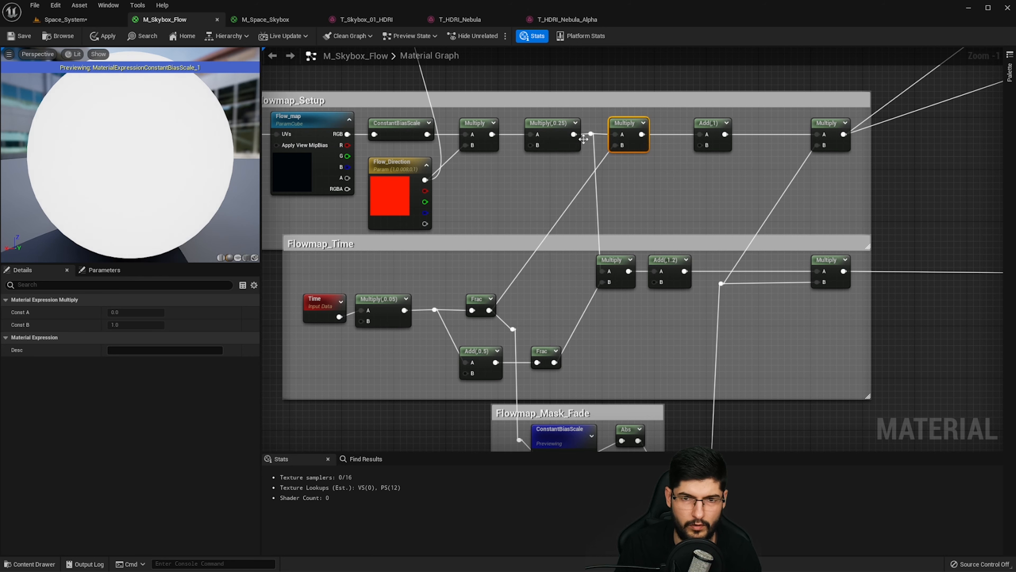
{"action": "right_click_drag", "start_coordinate": [679, 188], "coordinate": [604, 172]}
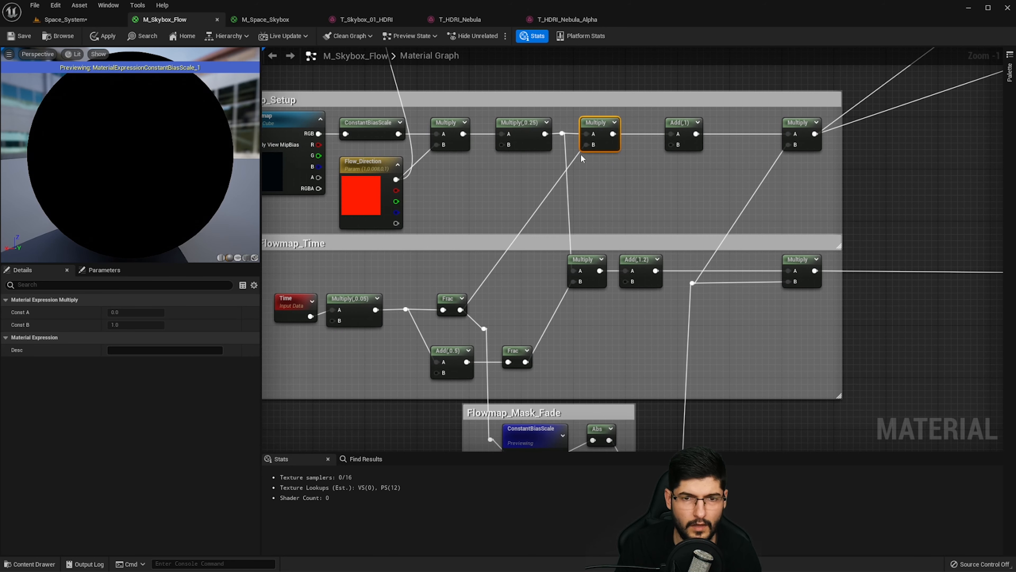
{"action": "left_click", "coordinate": [536, 140]}
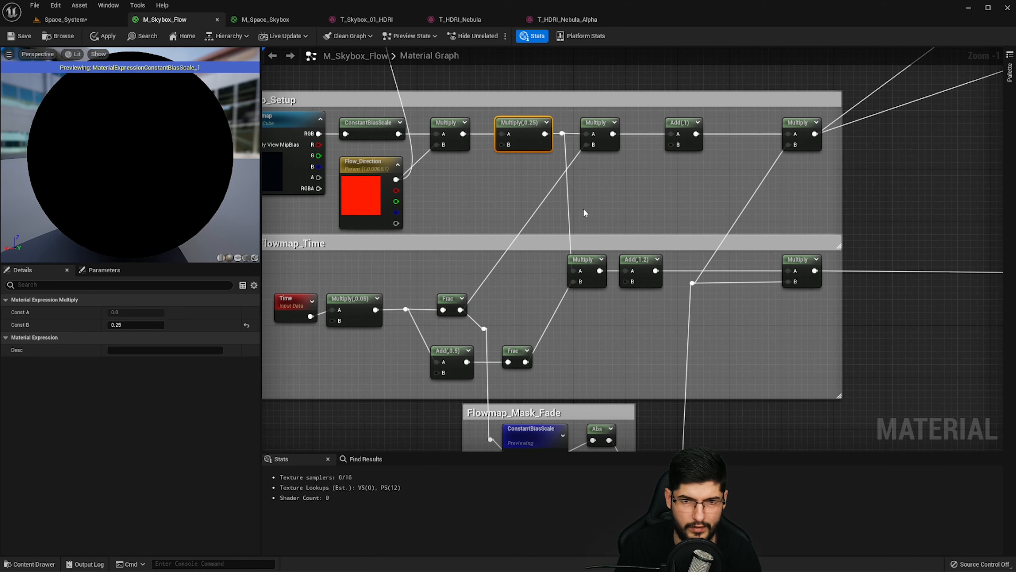
{"action": "left_click", "coordinate": [586, 262]}
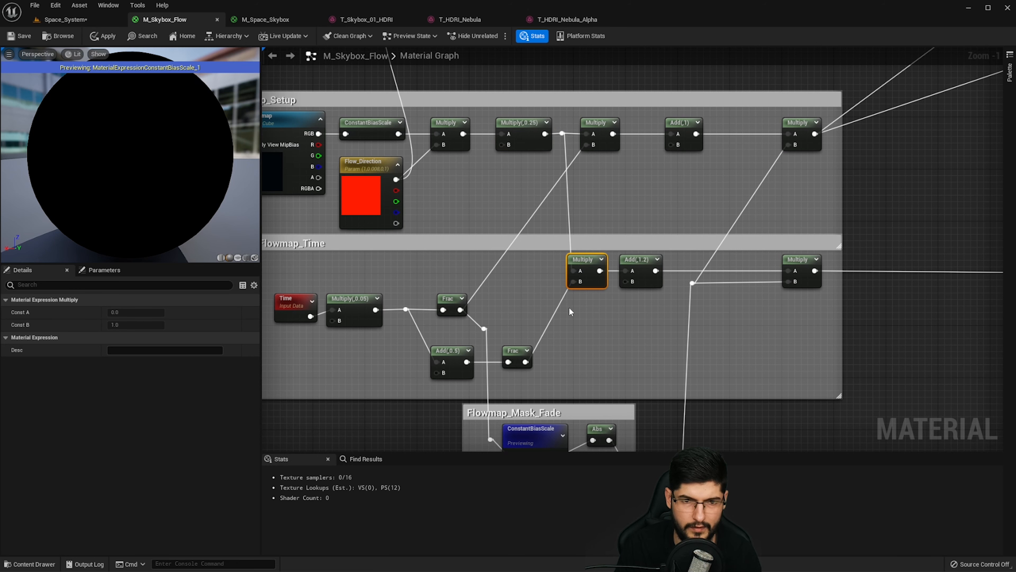
- Inspect the Add(,0.5) node that leads into the lower Frac node in Flowmap_Time
{"action": "right_click_drag", "start_coordinate": [557, 348], "coordinate": [603, 303]}
{"action": "left_click_drag", "start_coordinate": [458, 330], "coordinate": [459, 331]}
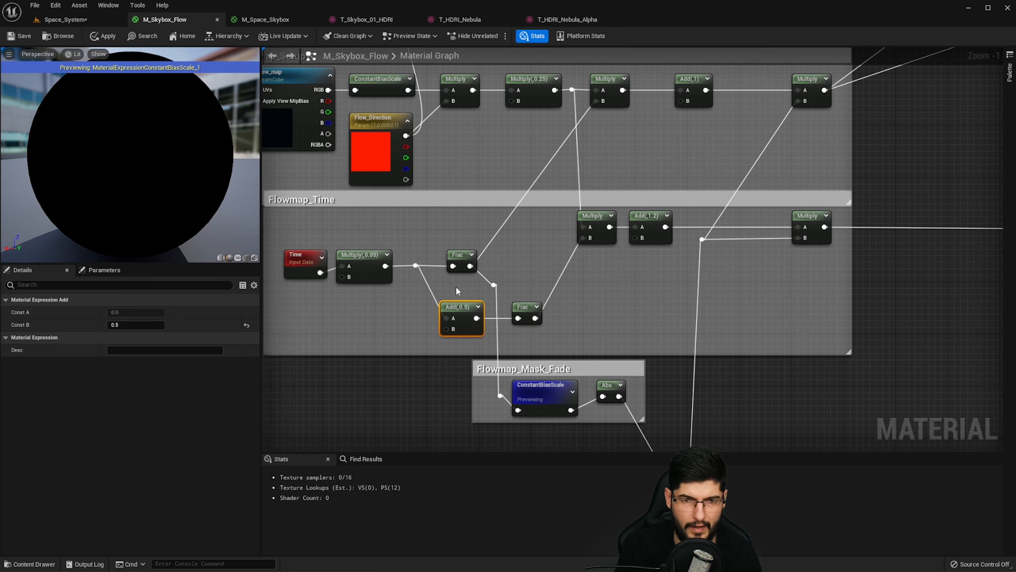
{"action": "left_click", "coordinate": [472, 301]}
- Trace the Flowmap_Time output to the Flow_02 group and select the Texture Sample node in its Alpha subgroup
{"action": "scroll", "coordinate": [554, 317], "scroll_direction": "down", "scroll_amount": 4}
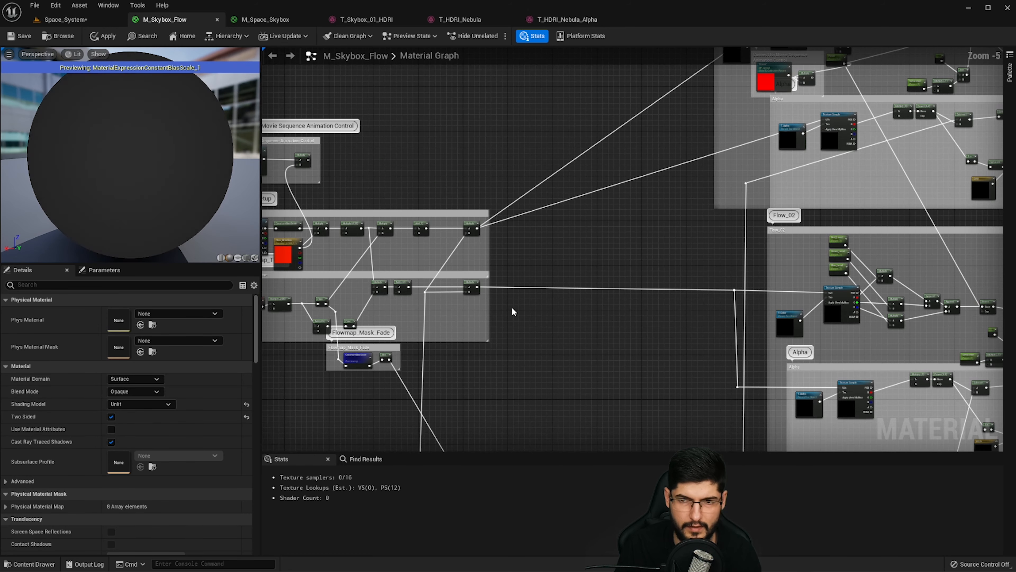
{"action": "right_click_drag", "start_coordinate": [749, 311], "coordinate": [818, 294]}
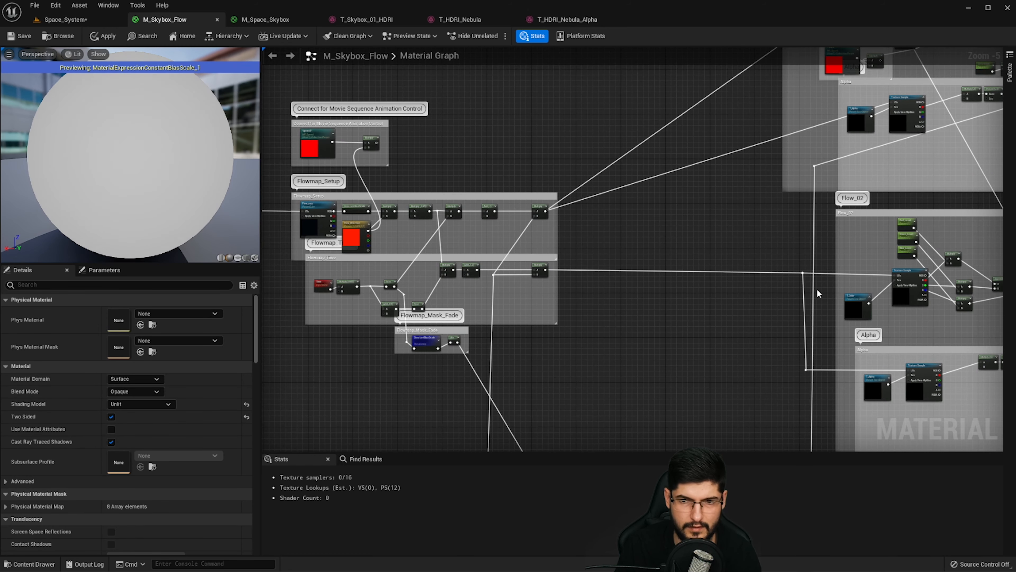
{"action": "right_click_drag", "start_coordinate": [954, 253], "coordinate": [796, 251]}
{"action": "right_click_drag", "start_coordinate": [706, 266], "coordinate": [775, 252]}
{"action": "left_click", "coordinate": [832, 358]}
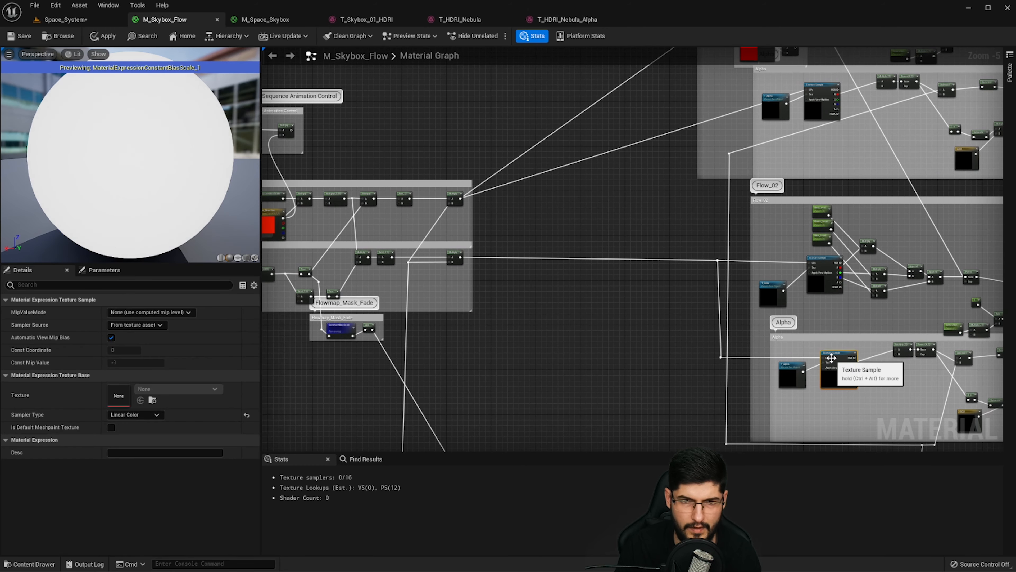
- Return to the Flowmap_Time group and inspect the Multiply(,0.05) node connected to Time
{"action": "scroll", "coordinate": [370, 259], "scroll_direction": "up", "scroll_amount": 6}
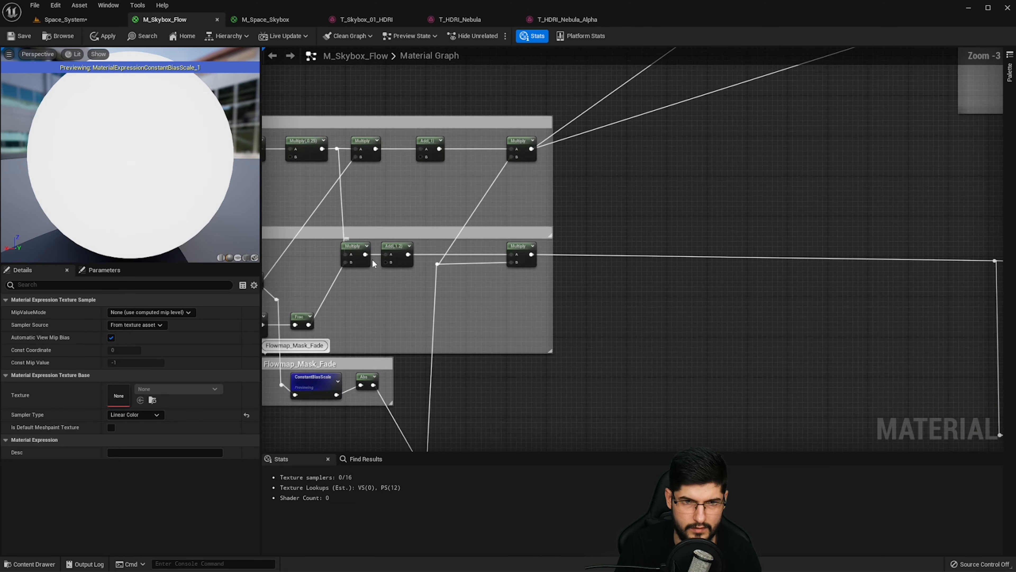
{"action": "right_click_drag", "start_coordinate": [595, 261], "coordinate": [653, 331]}
{"action": "scroll", "coordinate": [599, 307], "scroll_direction": "down", "scroll_amount": 1}
{"action": "right_click_drag", "start_coordinate": [648, 230], "coordinate": [638, 216]}
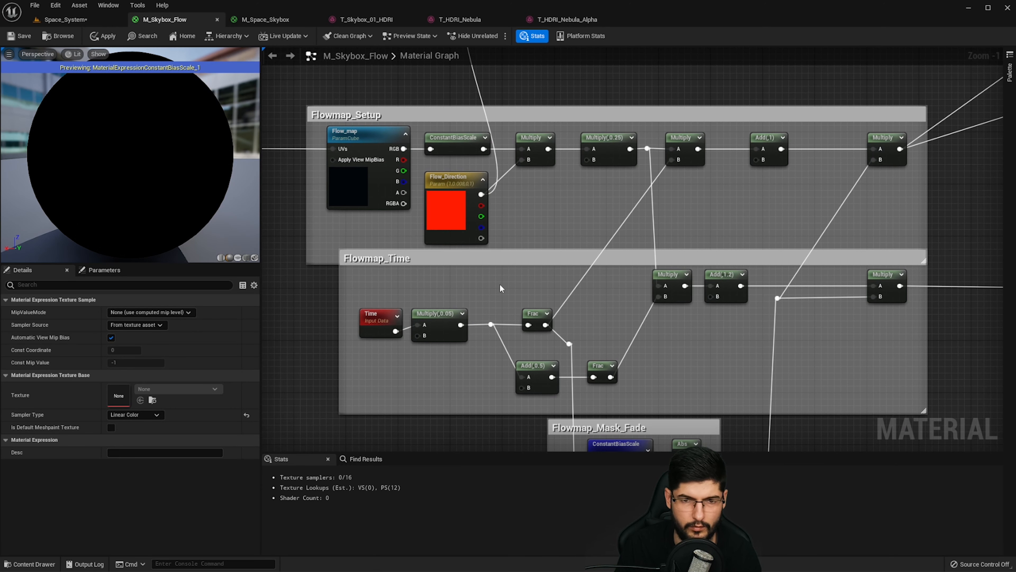
{"action": "left_click", "coordinate": [397, 325]}
{"action": "left_click", "coordinate": [456, 338]}
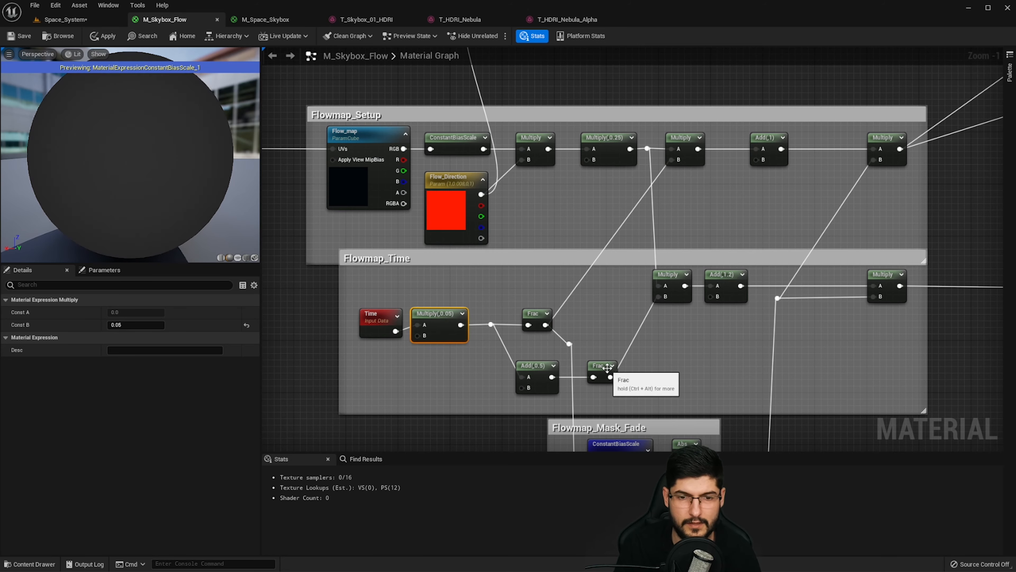
- Compare the two time branches by inspecting the upper Frac, the Add(,0.5) node and the lower Frac
{"action": "right_click_drag", "start_coordinate": [606, 368], "coordinate": [557, 266]}
{"action": "right_click_drag", "start_coordinate": [706, 304], "coordinate": [672, 317]}
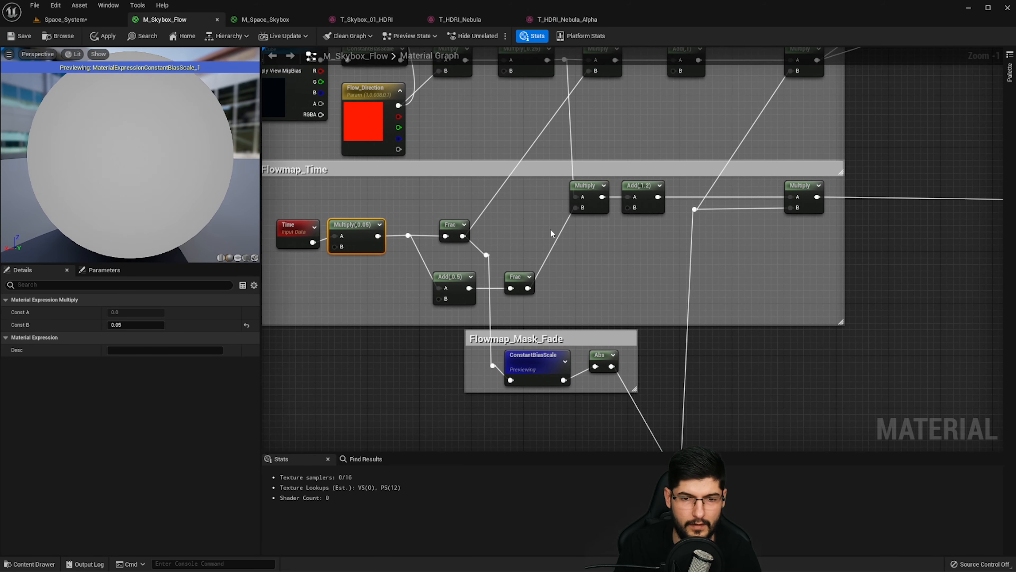
{"action": "left_click", "coordinate": [461, 233]}
{"action": "right_click_drag", "start_coordinate": [465, 238], "coordinate": [467, 280]}
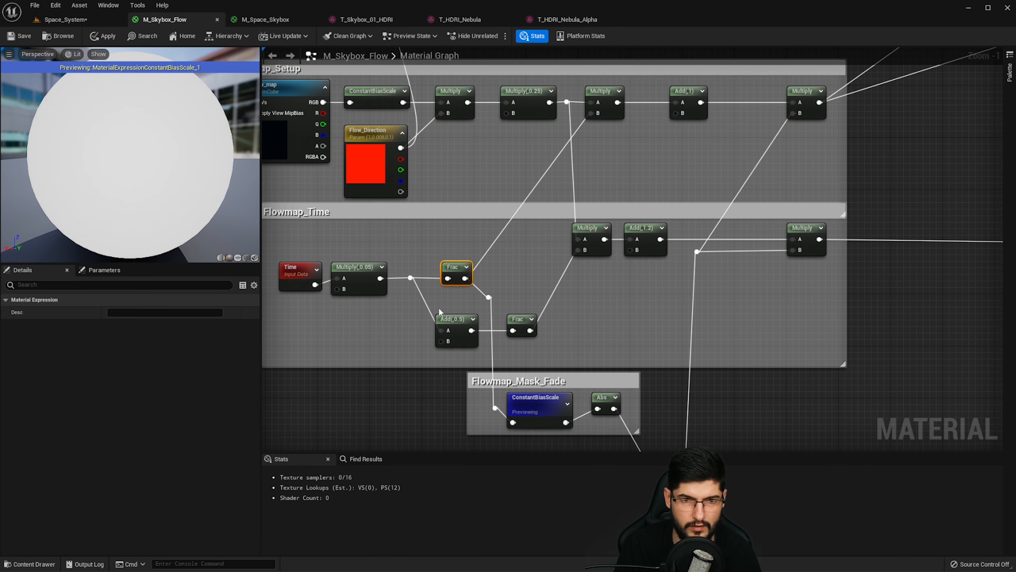
{"action": "left_click", "coordinate": [466, 320]}
{"action": "right_click_drag", "start_coordinate": [467, 320], "coordinate": [420, 329]}
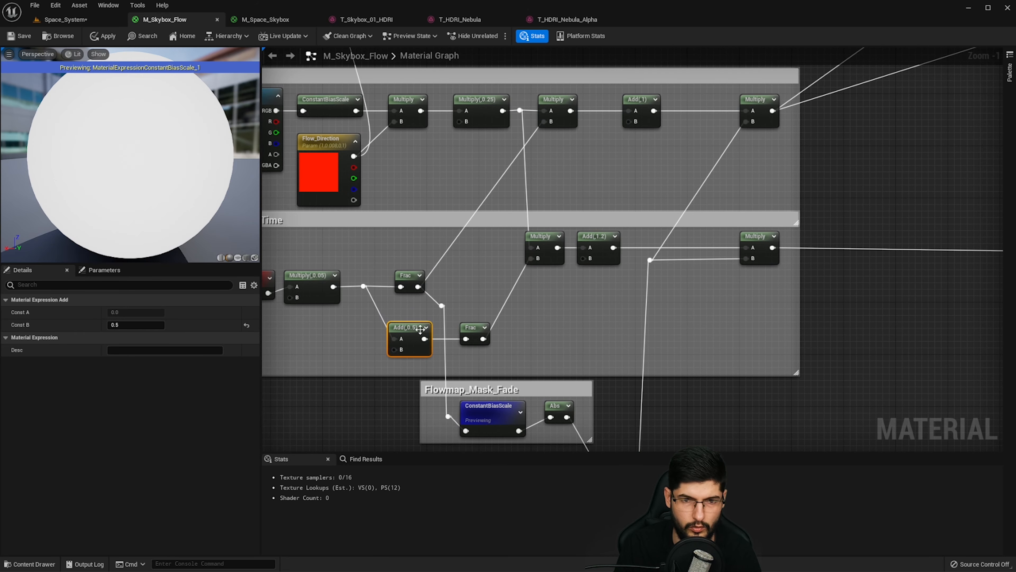
{"action": "left_click", "coordinate": [485, 327]}
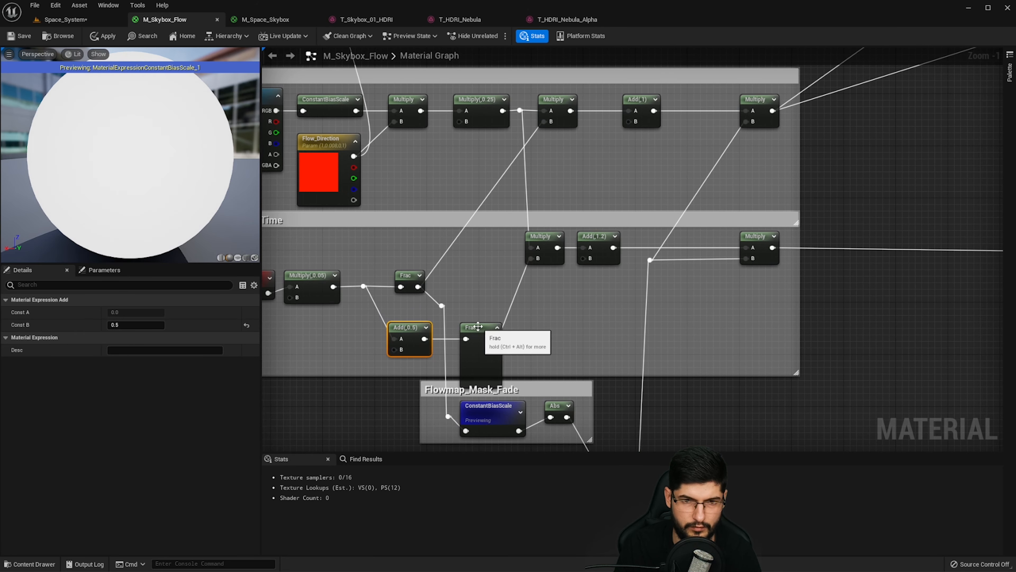
{"action": "left_click", "coordinate": [497, 327]}
- Follow the Frac outputs to the Multiply nodes they feed in Flowmap_Setup and Flowmap_Time
{"action": "left_click", "coordinate": [408, 276]}
{"action": "left_click", "coordinate": [570, 116]}
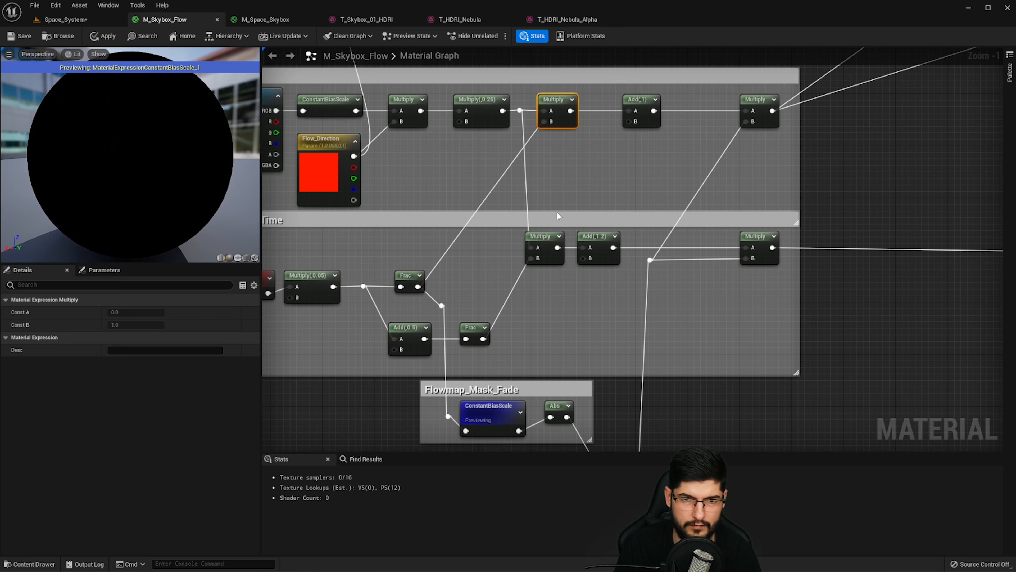
{"action": "left_click", "coordinate": [548, 250]}
- Box-select the closing Multiply and Add nodes of both flow chains to point them out, and clear the selection
{"action": "right_click_drag", "start_coordinate": [654, 246], "coordinate": [589, 253]}
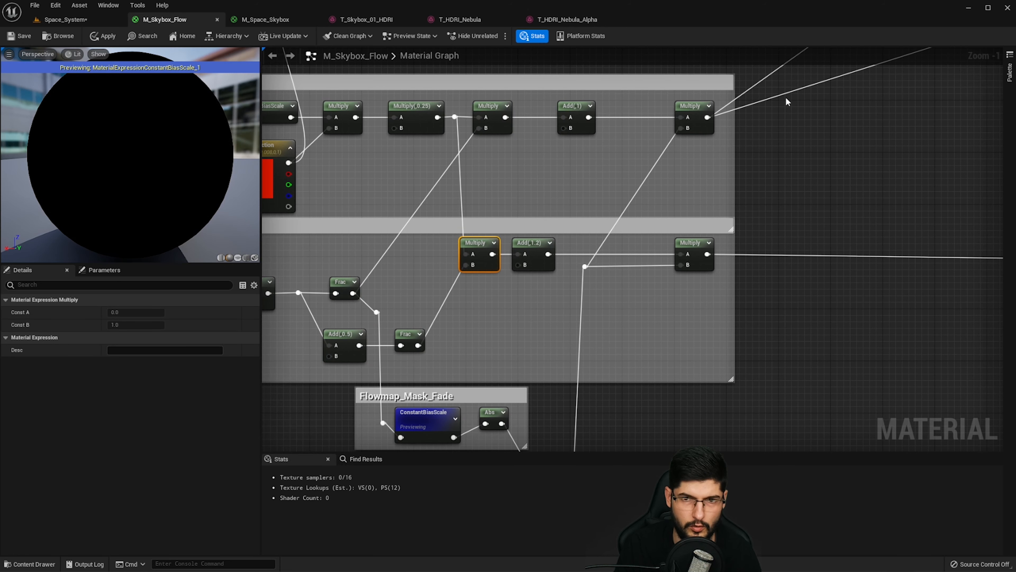
{"action": "left_click_drag", "start_coordinate": [786, 97], "coordinate": [459, 286]}
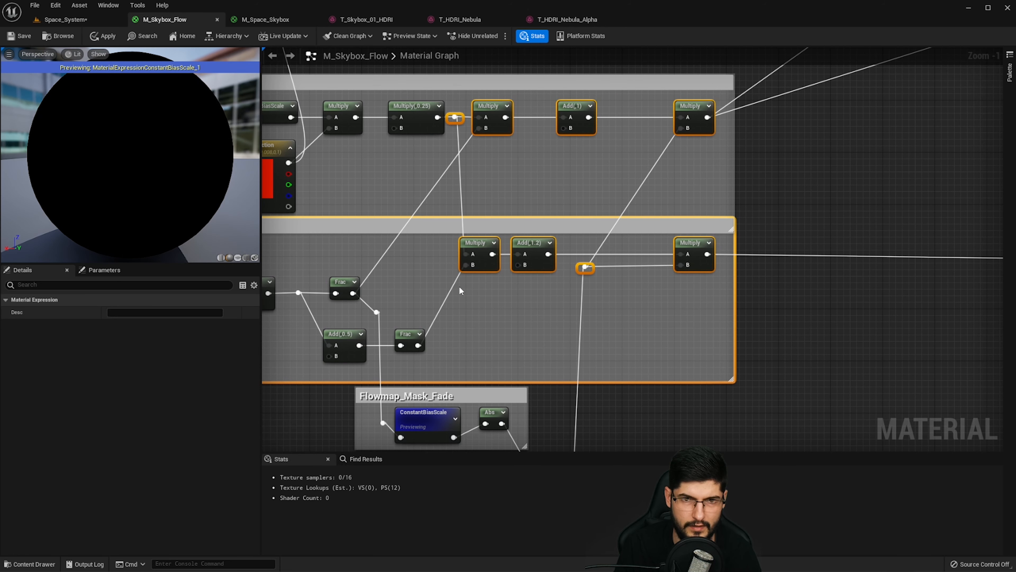
{"action": "left_click_drag", "start_coordinate": [794, 107], "coordinate": [482, 269]}
{"action": "left_click", "coordinate": [557, 313]}
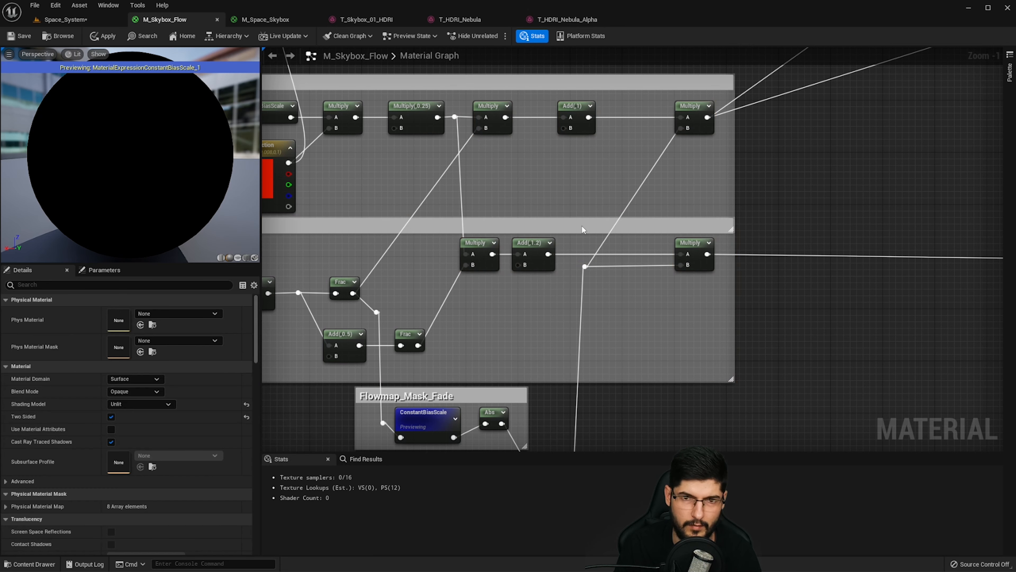
- Compare the constants of the Add(,1) node in Flowmap_Setup and the Add(,1.2) node in Flowmap_Time
{"action": "left_click", "coordinate": [582, 133]}
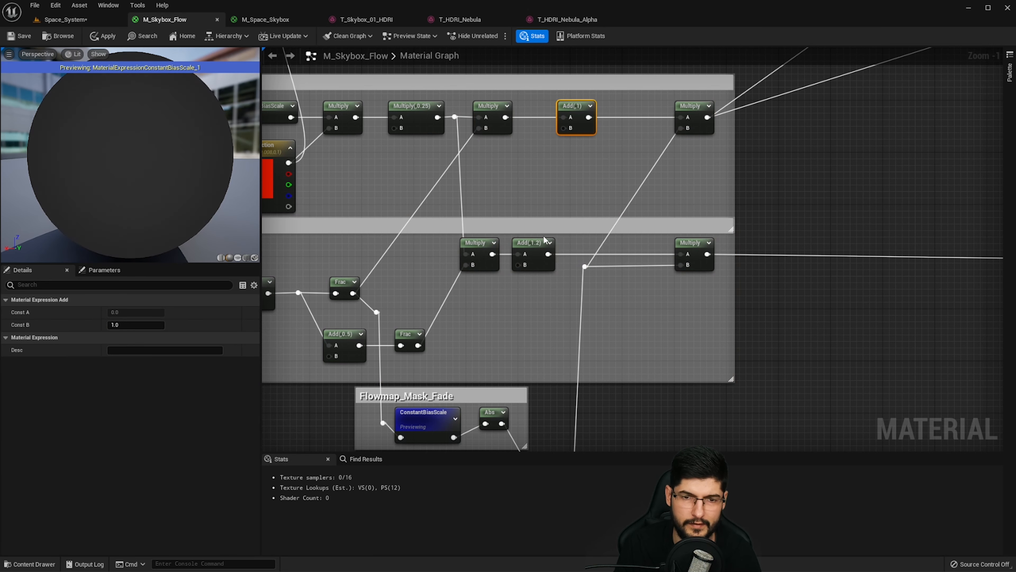
{"action": "left_click", "coordinate": [537, 258]}
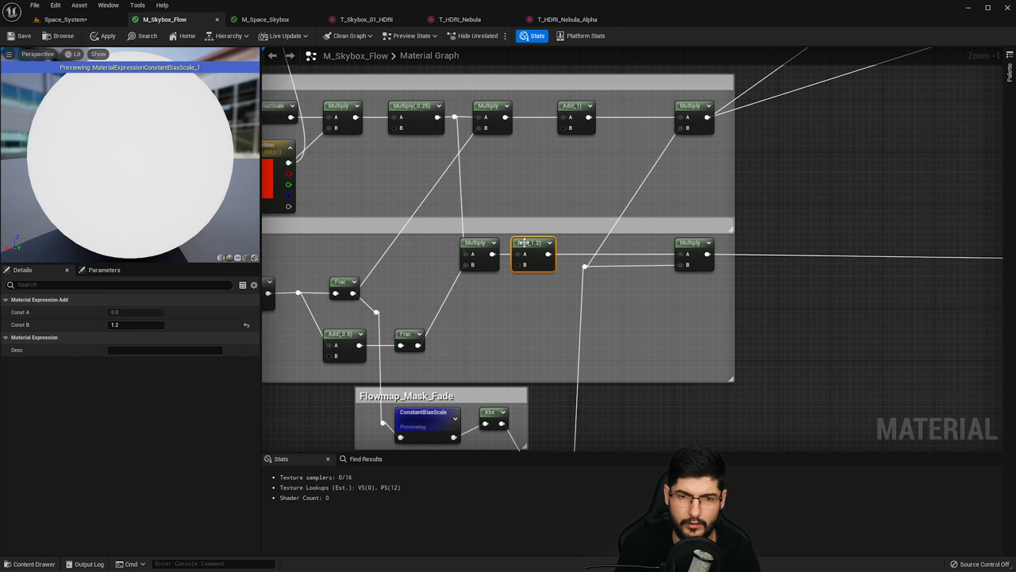
{"action": "scroll", "coordinate": [556, 257], "scroll_direction": "down", "scroll_amount": 2}
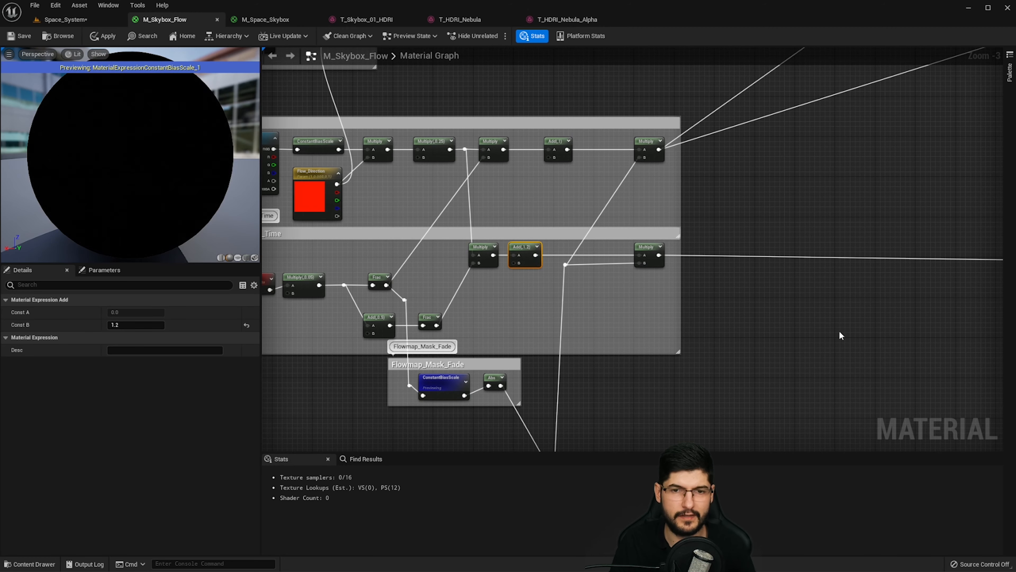
- Examine how Flowmap_Time and Flowmap_Mask_Fade are wired to the closing Multiply nodes and the surrounding groups
{"action": "scroll", "coordinate": [839, 329], "scroll_direction": "down", "scroll_amount": 3}
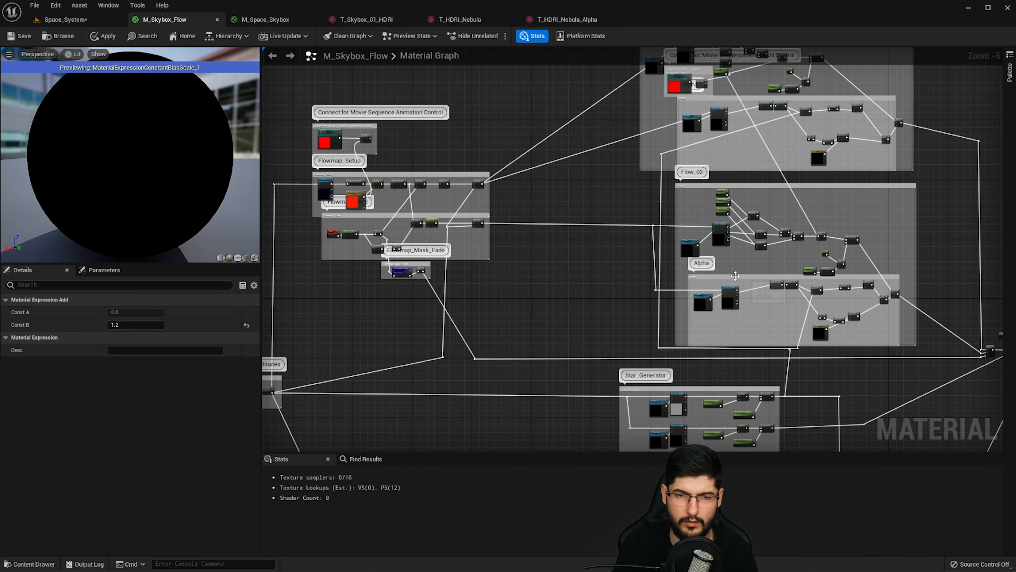
{"action": "scroll", "coordinate": [461, 221], "scroll_direction": "up", "scroll_amount": 5}
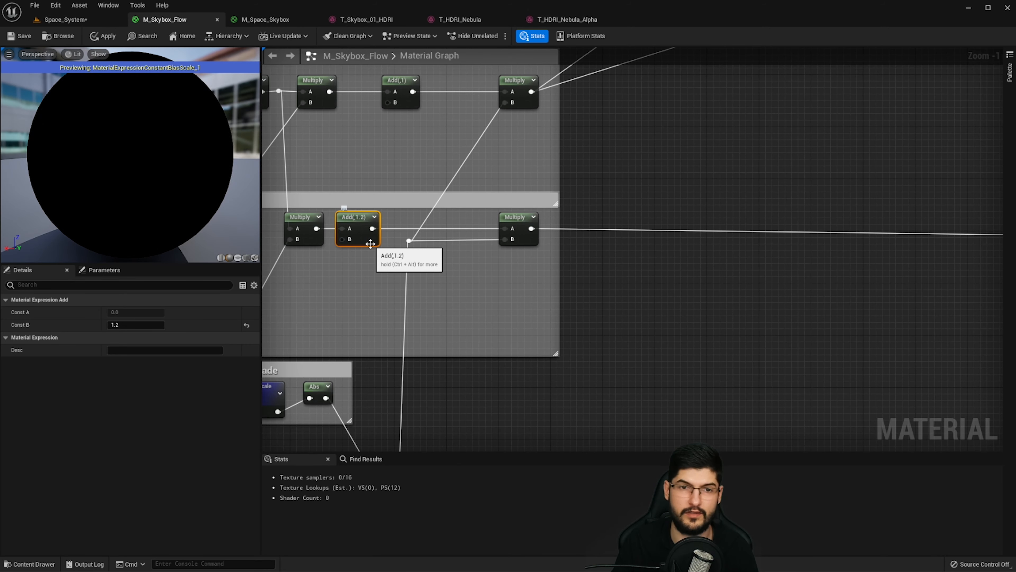
{"action": "right_click_drag", "start_coordinate": [450, 341], "coordinate": [625, 283]}
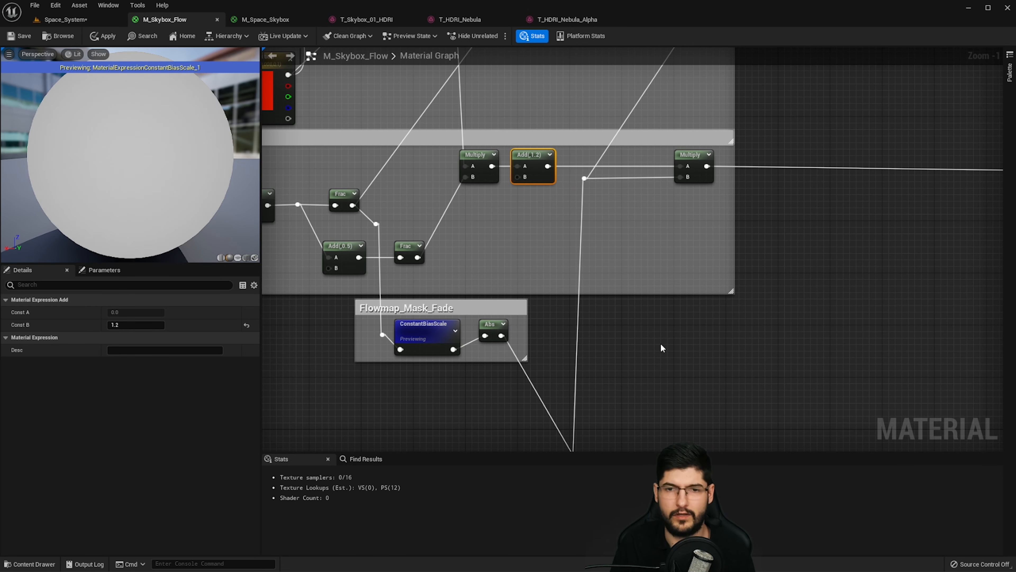
{"action": "right_click_drag", "start_coordinate": [651, 267], "coordinate": [671, 302]}
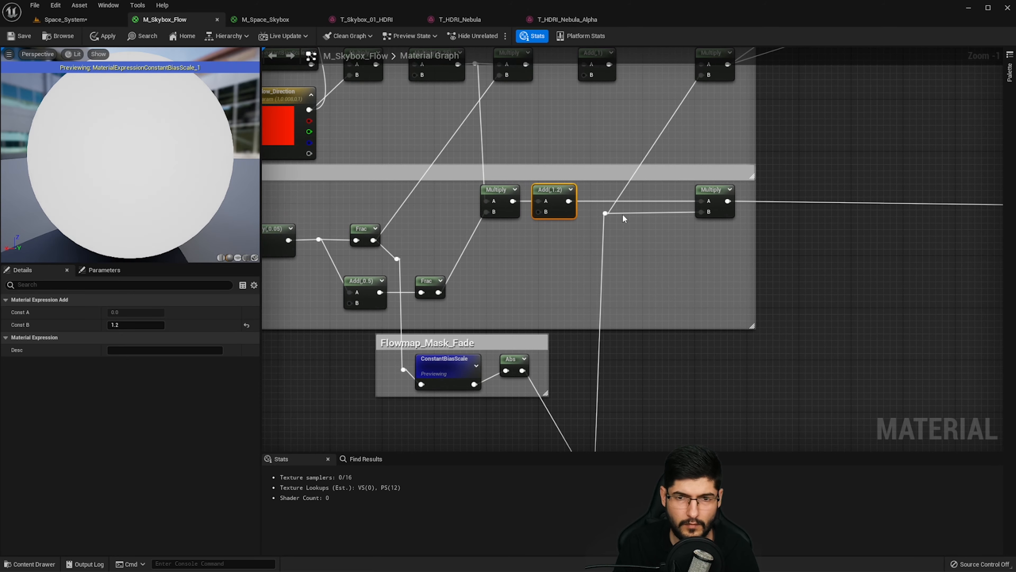
{"action": "right_click_drag", "start_coordinate": [623, 215], "coordinate": [517, 226]}
{"action": "scroll", "coordinate": [566, 218], "scroll_direction": "down", "scroll_amount": 1}
{"action": "right_click_drag", "start_coordinate": [629, 94], "coordinate": [623, 185]}
{"action": "right_click_drag", "start_coordinate": [485, 304], "coordinate": [579, 201]}
{"action": "scroll", "coordinate": [579, 200], "scroll_direction": "down", "scroll_amount": 2}
{"action": "right_click_drag", "start_coordinate": [604, 310], "coordinate": [721, 152]}
{"action": "right_click_drag", "start_coordinate": [770, 69], "coordinate": [718, 196]}
{"action": "scroll", "coordinate": [718, 198], "scroll_direction": "up", "scroll_amount": 2}
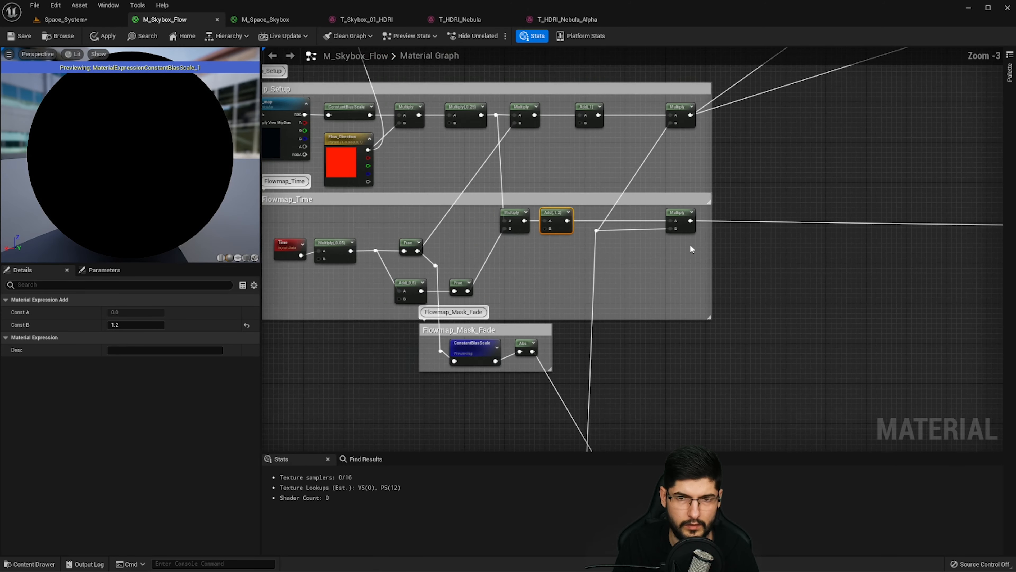
- Inspect the closing Multiply nodes of Flowmap_Setup and Flowmap_Time and follow their outputs towards the Flow_01 and Flow_02 groups
{"action": "left_click", "coordinate": [678, 94]}
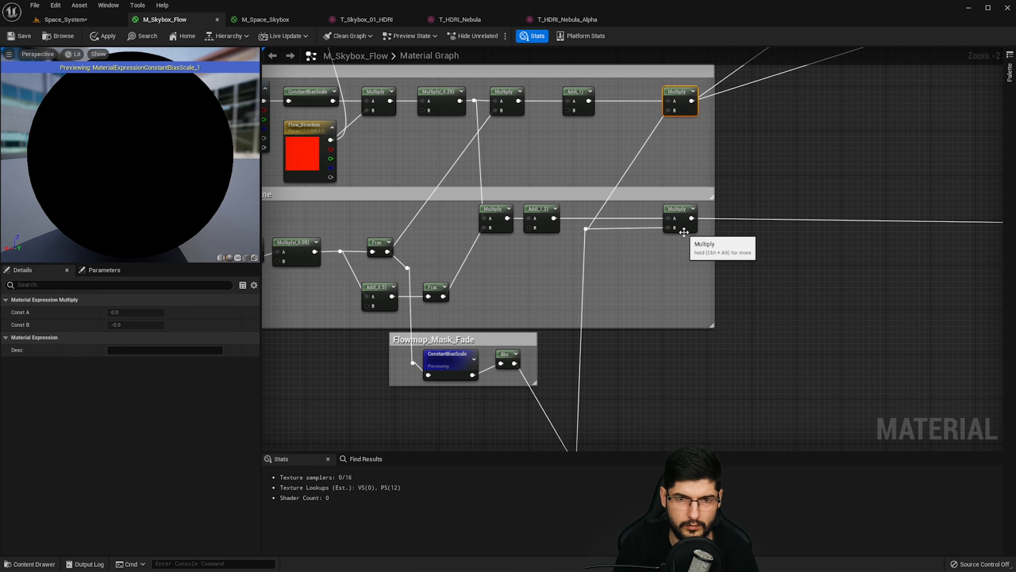
{"action": "left_click", "coordinate": [680, 209]}
{"action": "right_click_drag", "start_coordinate": [687, 207], "coordinate": [387, 351]}
{"action": "right_click_drag", "start_coordinate": [960, 116], "coordinate": [708, 214]}
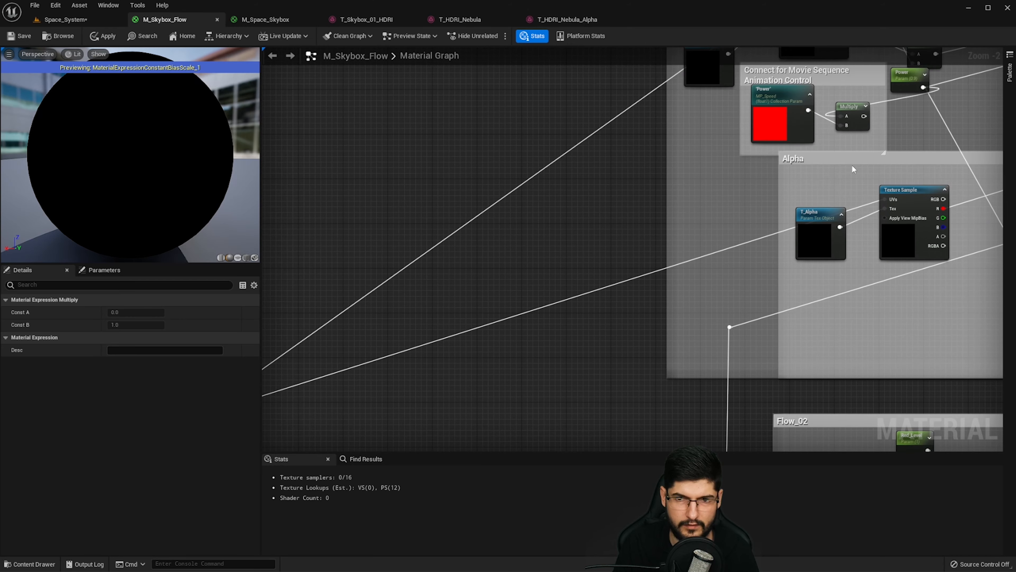
{"action": "right_click_drag", "start_coordinate": [776, 361], "coordinate": [830, 209]}
{"action": "right_click_drag", "start_coordinate": [602, 382], "coordinate": [827, 168]}
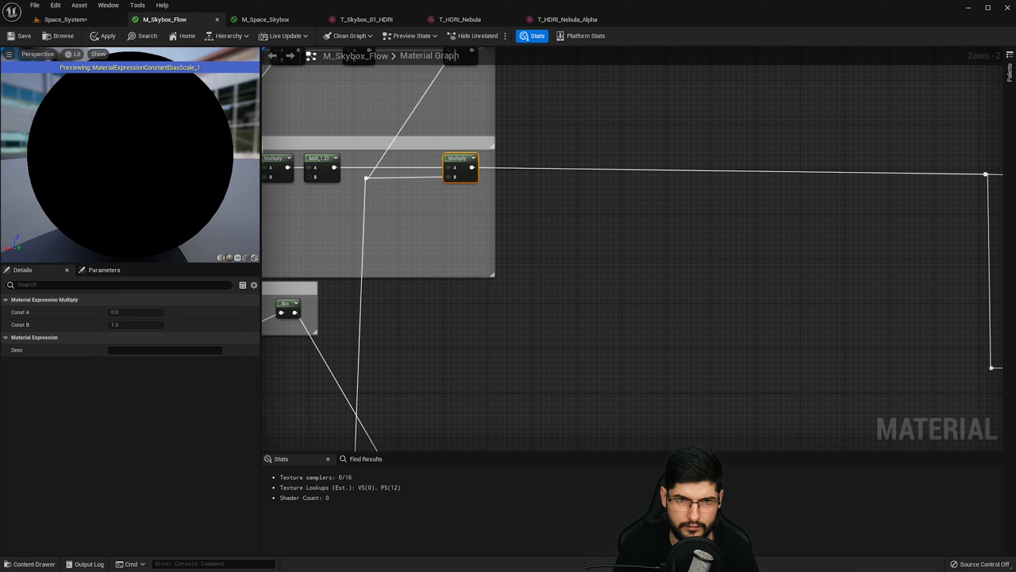
{"action": "right_click_drag", "start_coordinate": [692, 213], "coordinate": [785, 300]}
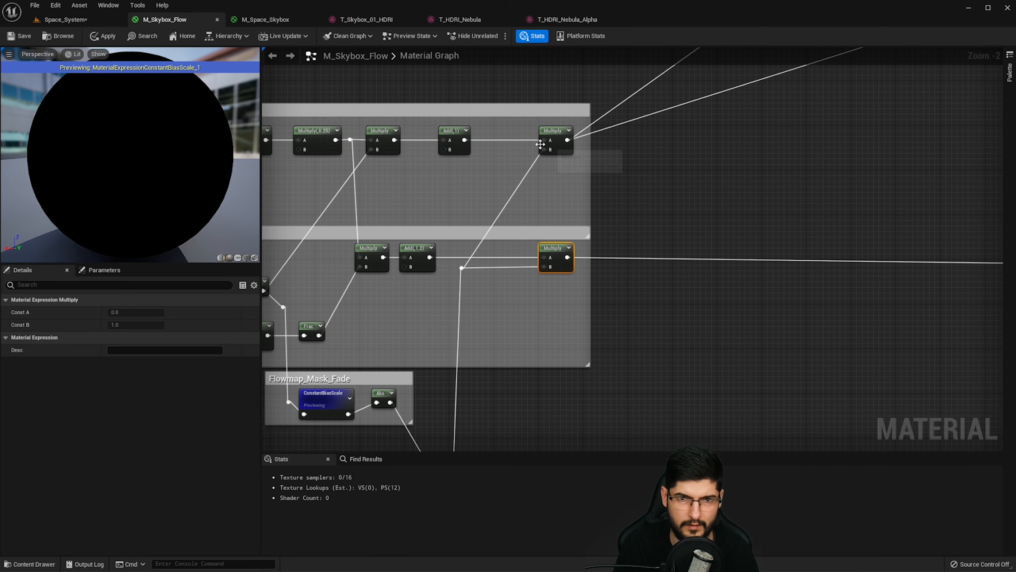
- Trace the wire feeding both closing Multiply nodes back to Mapping_Coordinates and inspect its TransformVector node
{"action": "right_click_drag", "start_coordinate": [543, 276], "coordinate": [603, 166]}
{"action": "scroll", "coordinate": [600, 174], "scroll_direction": "down", "scroll_amount": 1}
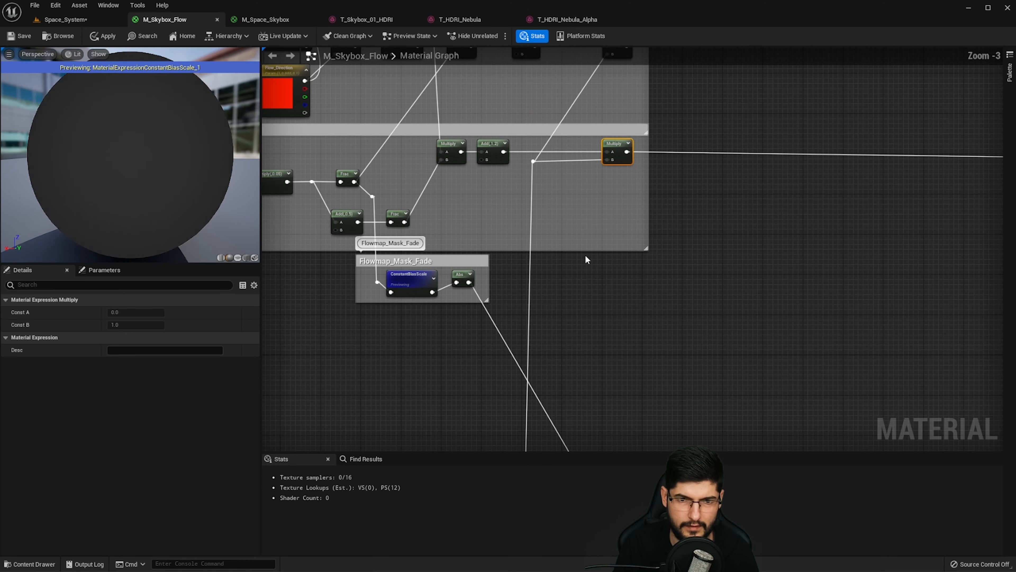
{"action": "right_click_drag", "start_coordinate": [547, 336], "coordinate": [638, 161]}
{"action": "right_click_drag", "start_coordinate": [522, 349], "coordinate": [876, 177]}
{"action": "scroll", "coordinate": [469, 276], "scroll_direction": "up", "scroll_amount": 2}
{"action": "left_click", "coordinate": [458, 245]}
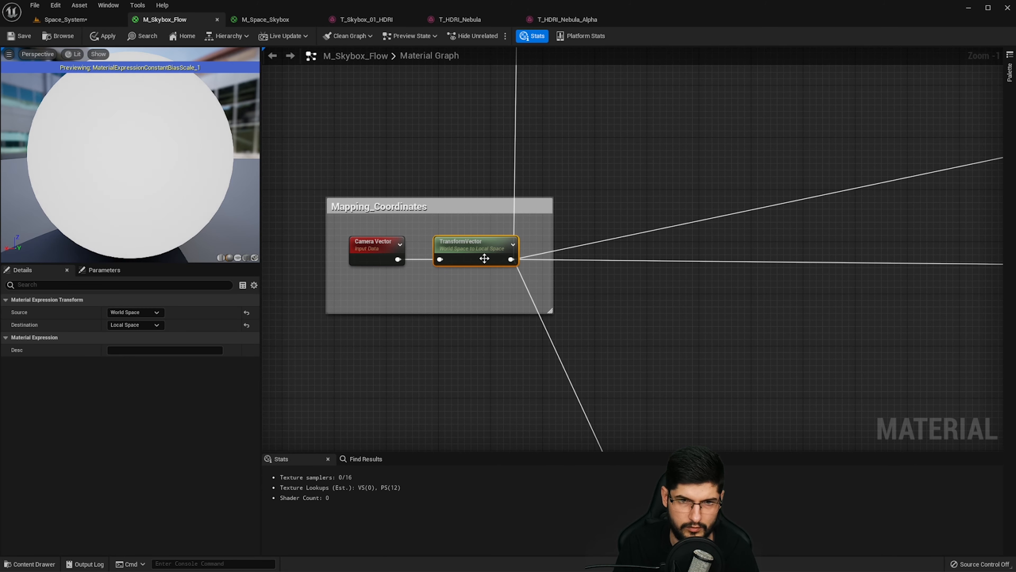
- Follow the TransformVector outputs from Mapping_Coordinates to the flowmap groups, Star_Generator and Extra_Cubemap
{"action": "right_click_drag", "start_coordinate": [636, 160], "coordinate": [418, 278]}
{"action": "scroll", "coordinate": [611, 311], "scroll_direction": "down", "scroll_amount": 1}
{"action": "right_click_drag", "start_coordinate": [777, 140], "coordinate": [697, 193]}
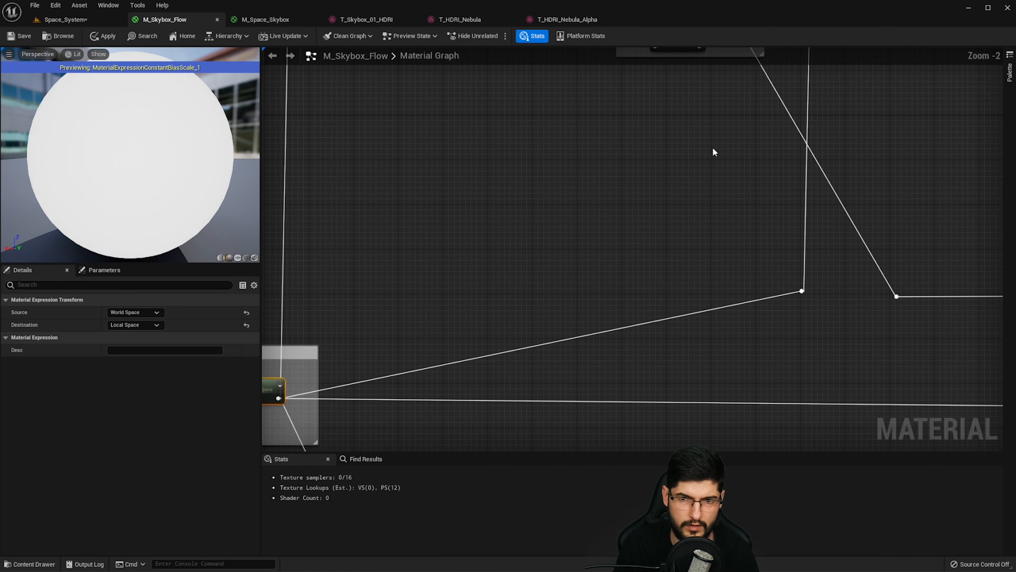
{"action": "scroll", "coordinate": [660, 156], "scroll_direction": "down", "scroll_amount": 4}
{"action": "right_click_drag", "start_coordinate": [775, 212], "coordinate": [658, 223]}
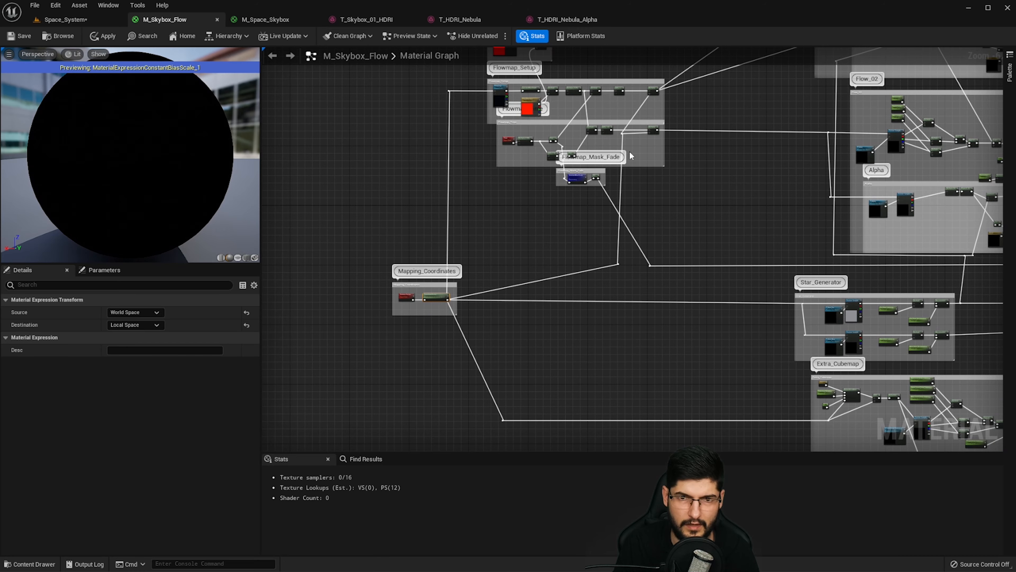
{"action": "right_click_drag", "start_coordinate": [642, 127], "coordinate": [648, 191]}
{"action": "right_click_drag", "start_coordinate": [694, 159], "coordinate": [683, 227]}
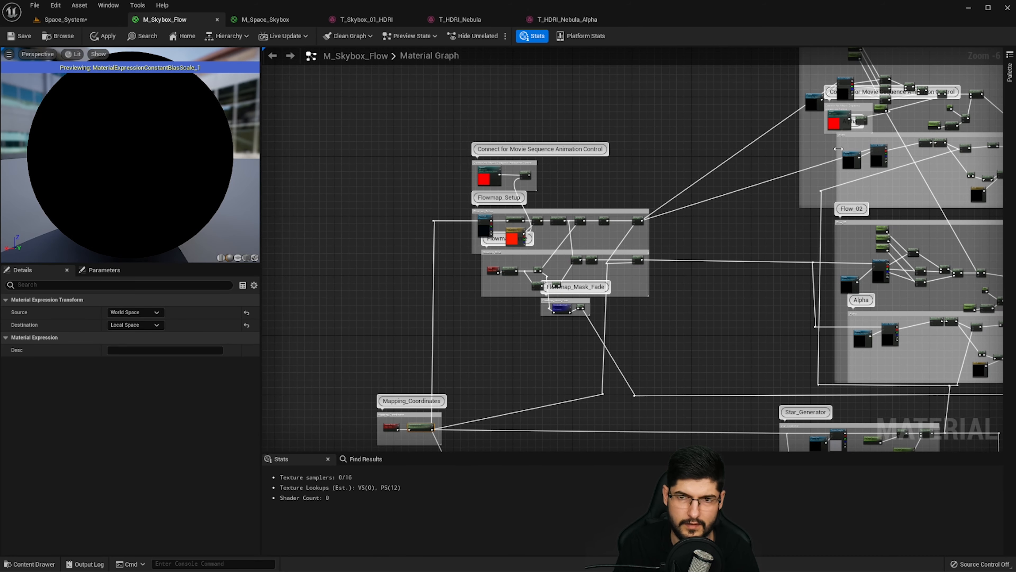
{"action": "right_click_drag", "start_coordinate": [845, 440], "coordinate": [858, 275]}
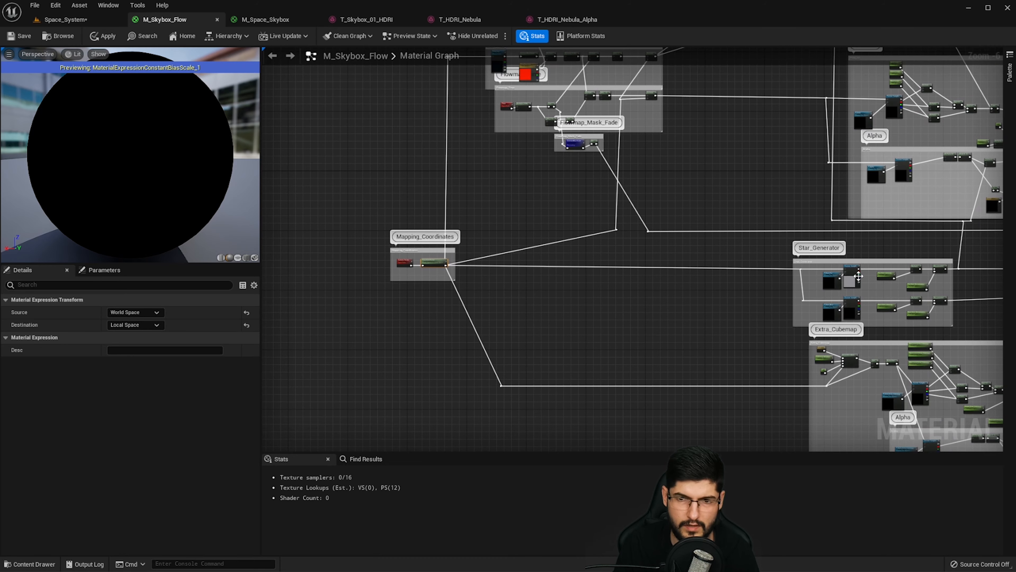
{"action": "right_click_drag", "start_coordinate": [629, 109], "coordinate": [606, 221]}
- Inspect the upper Frac in Flowmap_Time, the Multiply it feeds in Flowmap_Setup and the Add(,1.2) node
{"action": "scroll", "coordinate": [585, 220], "scroll_direction": "up", "scroll_amount": 5}
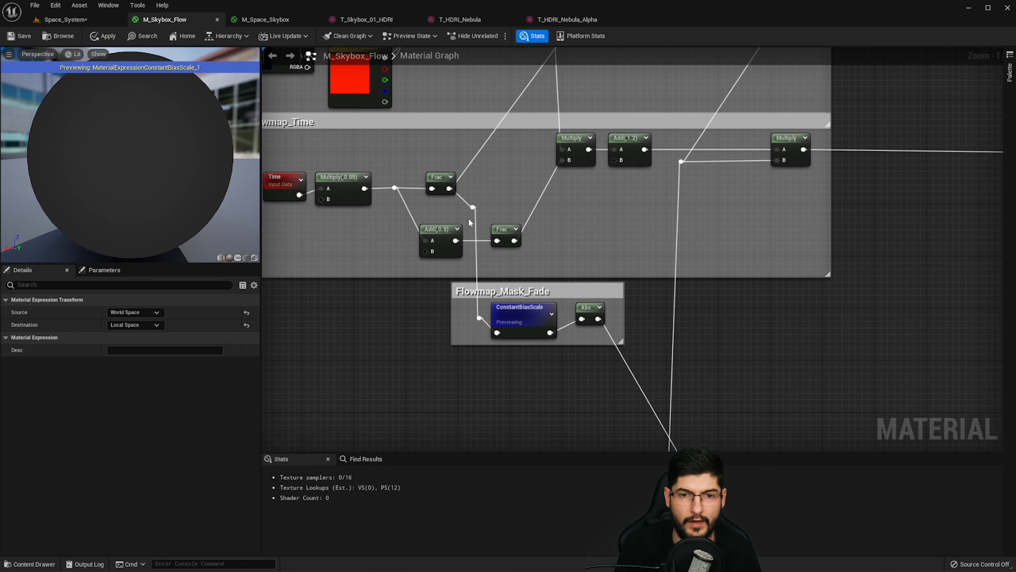
{"action": "scroll", "coordinate": [464, 196], "scroll_direction": "up", "scroll_amount": 1}
{"action": "right_click_drag", "start_coordinate": [461, 191], "coordinate": [460, 223]}
{"action": "left_click", "coordinate": [426, 203]}
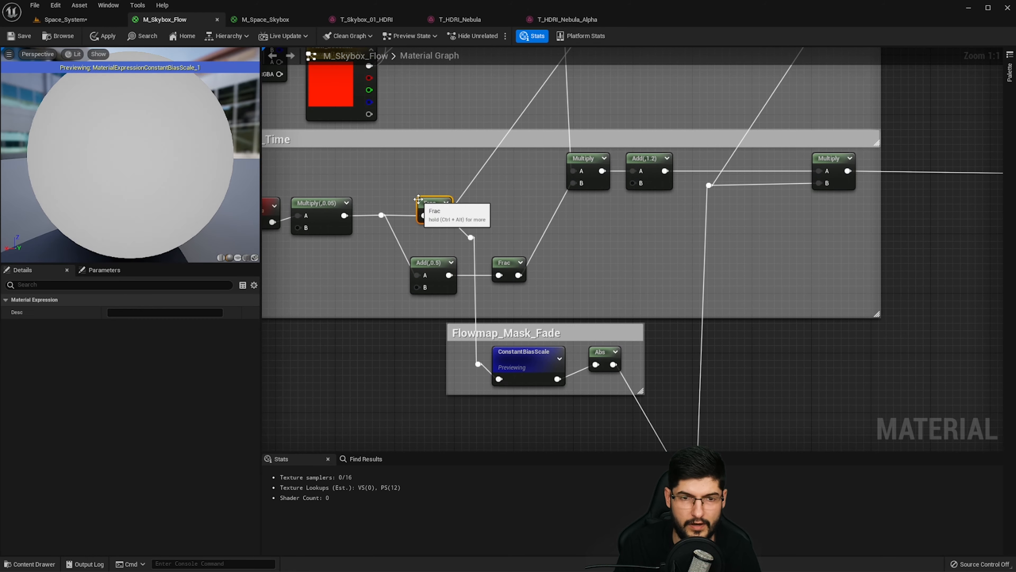
{"action": "right_click_drag", "start_coordinate": [437, 183], "coordinate": [426, 269]}
{"action": "scroll", "coordinate": [427, 269], "scroll_direction": "down", "scroll_amount": 1}
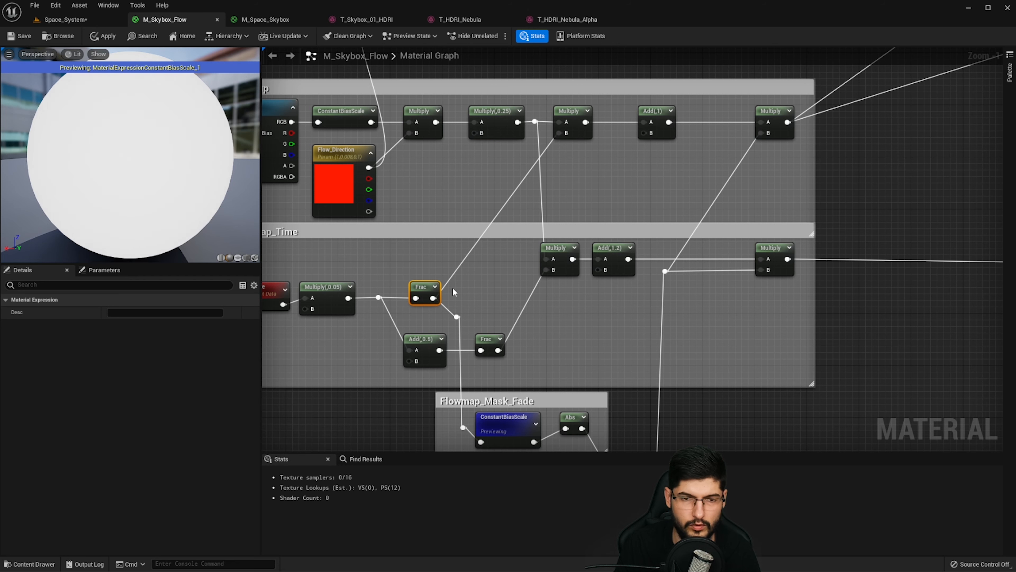
{"action": "left_click", "coordinate": [585, 132]}
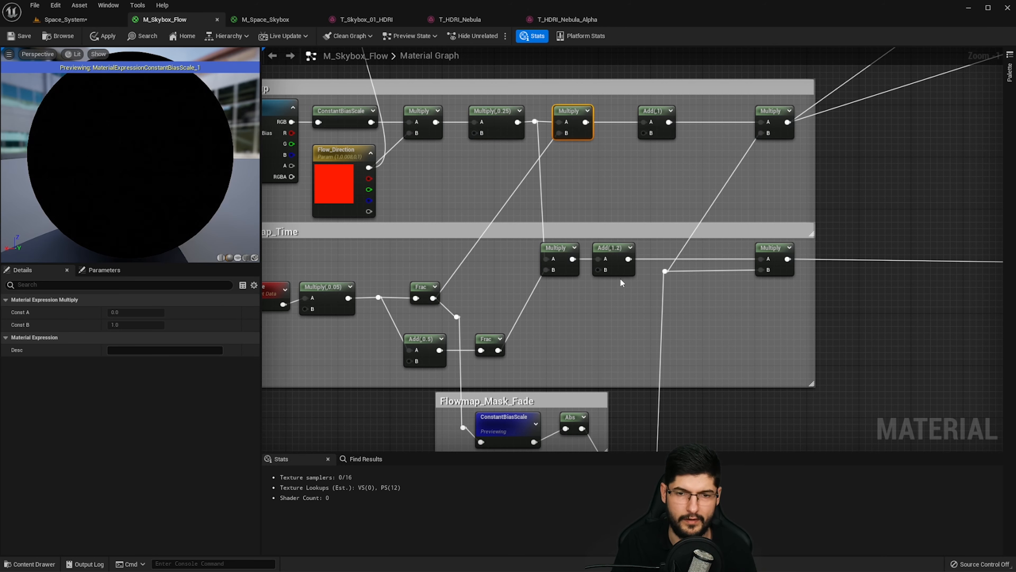
{"action": "left_click", "coordinate": [615, 253]}
- Stop previewing the ConstantBiasScale node in the Flowmap_Mask_Fade group
{"action": "right_click_drag", "start_coordinate": [613, 352], "coordinate": [633, 213]}
{"action": "left_click", "coordinate": [551, 384]}
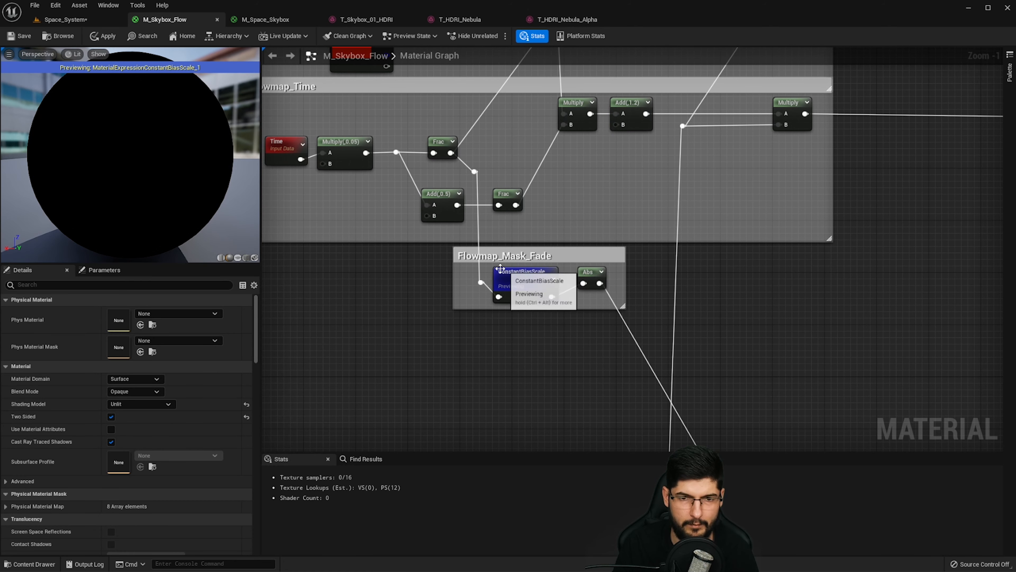
{"action": "left_click", "coordinate": [529, 286]}
{"action": "right_click", "coordinate": [498, 290]}
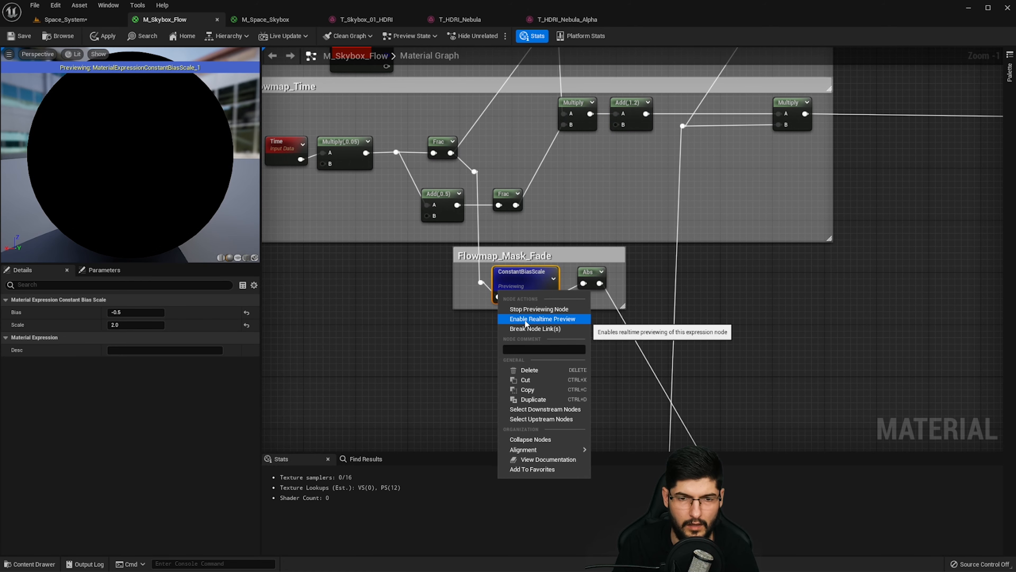
{"action": "left_click", "coordinate": [533, 310]}
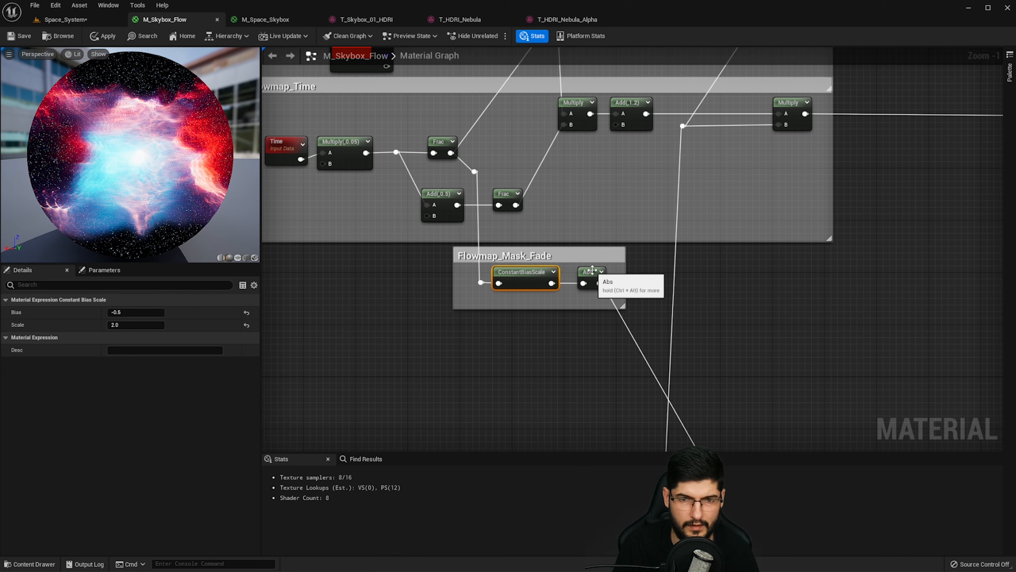
- Point out the Abs node, the whole Flowmap_Mask_Fade group and the upper Frac that feeds it
{"action": "left_click", "coordinate": [592, 271]}
{"action": "scroll", "coordinate": [520, 248], "scroll_direction": "down", "scroll_amount": 2}
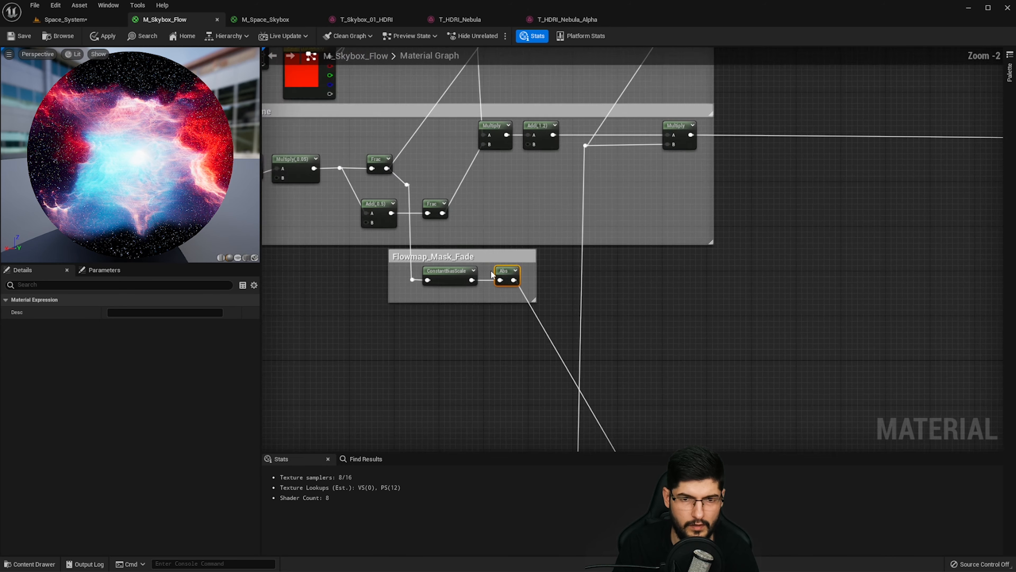
{"action": "scroll", "coordinate": [515, 227], "scroll_direction": "down", "scroll_amount": 3}
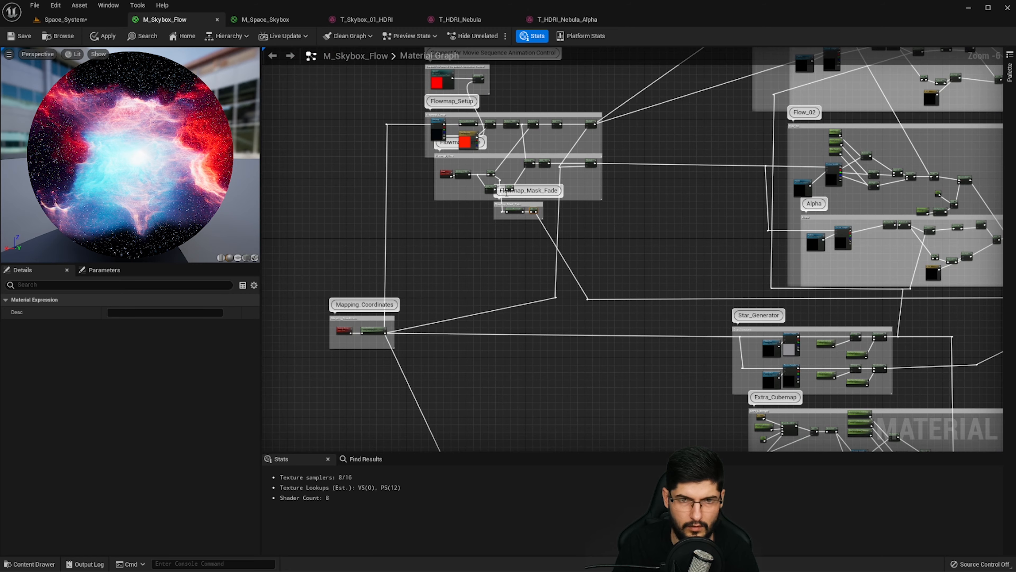
{"action": "scroll", "coordinate": [506, 192], "scroll_direction": "up", "scroll_amount": 4}
{"action": "left_click_drag", "start_coordinate": [608, 197], "coordinate": [469, 229]}
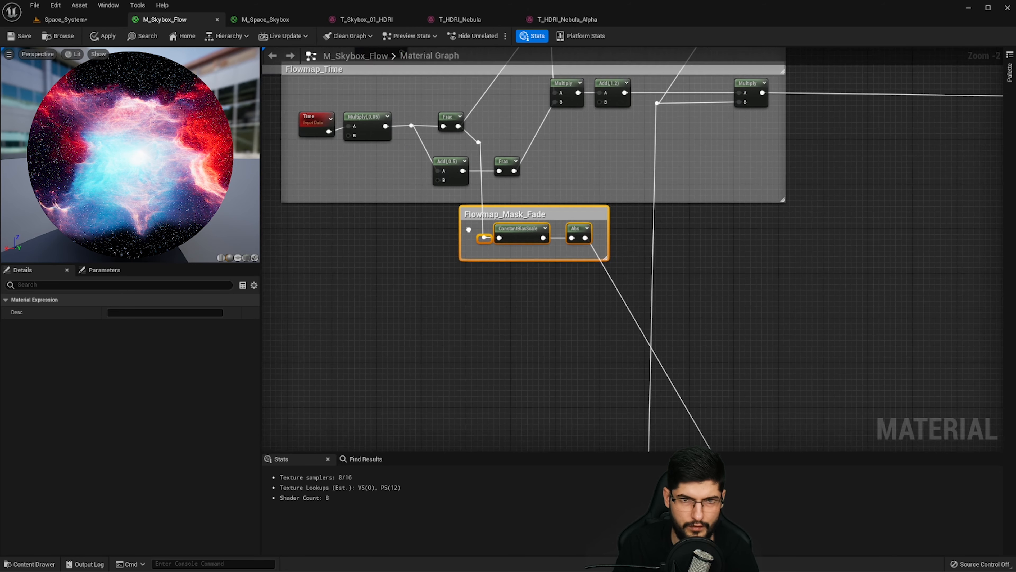
{"action": "left_click", "coordinate": [460, 140]}
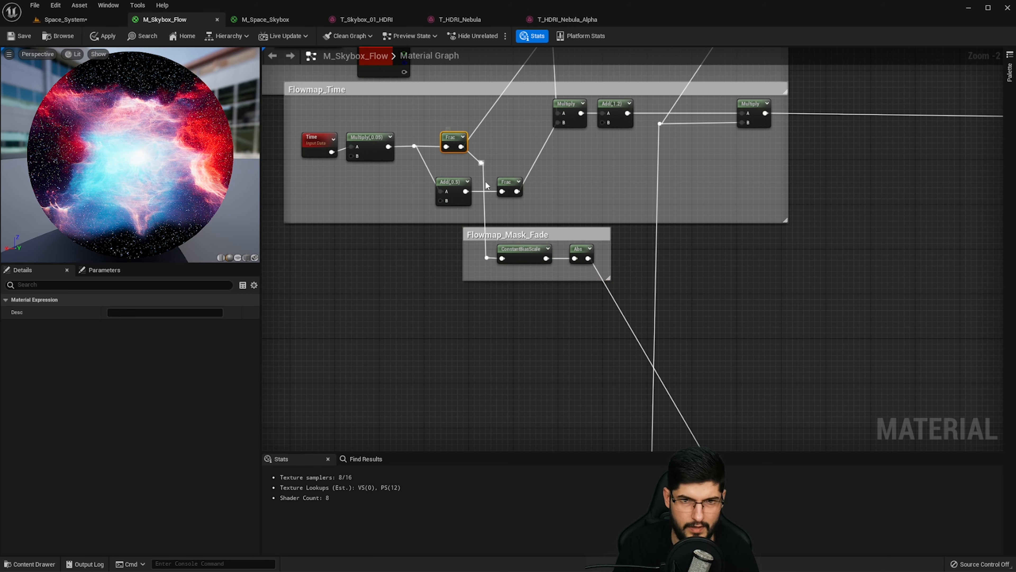
- Follow the Flowmap_Mask_Fade output to the Lerp node's Alpha input and inspect that Lerp
{"action": "left_click", "coordinate": [650, 281]}
{"action": "scroll", "coordinate": [711, 285], "scroll_direction": "down", "scroll_amount": 2}
{"action": "right_click_drag", "start_coordinate": [797, 326], "coordinate": [485, 181]}
{"action": "right_click_drag", "start_coordinate": [717, 251], "coordinate": [479, 268]}
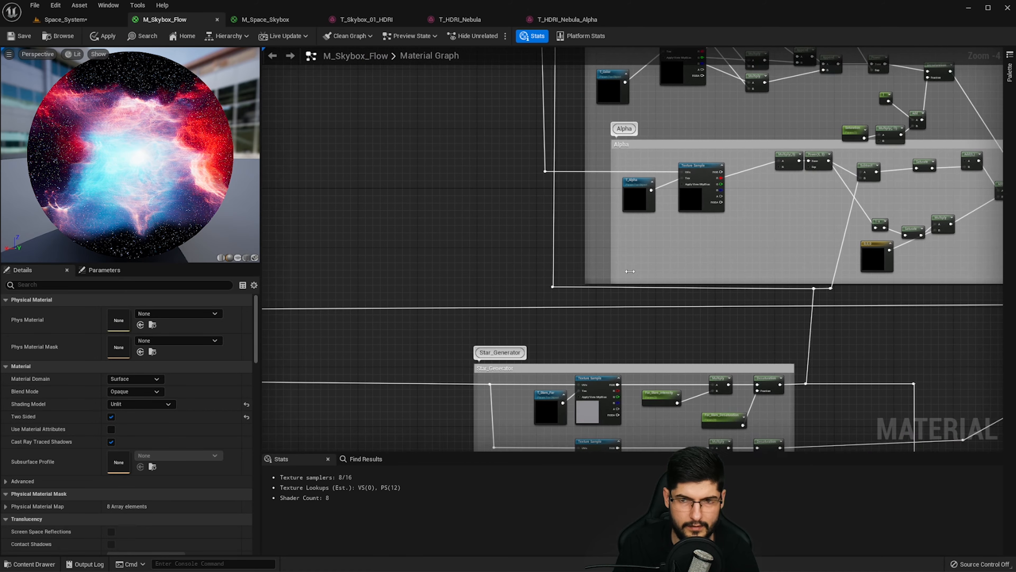
{"action": "right_click_drag", "start_coordinate": [688, 273], "coordinate": [463, 273]}
{"action": "scroll", "coordinate": [572, 277], "scroll_direction": "up", "scroll_amount": 3}
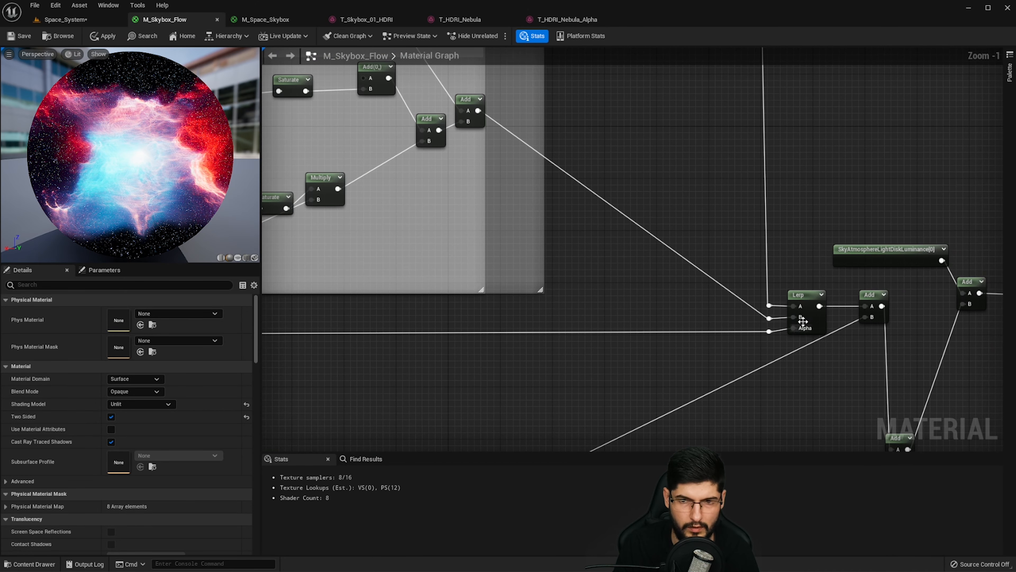
{"action": "left_click", "coordinate": [813, 317]}
- Trace the Flow_01 and Flow_02 outputs into the Lerp node's A and B inputs
{"action": "scroll", "coordinate": [813, 318], "scroll_direction": "down", "scroll_amount": 6}
{"action": "scroll", "coordinate": [790, 230], "scroll_direction": "up", "scroll_amount": 2}
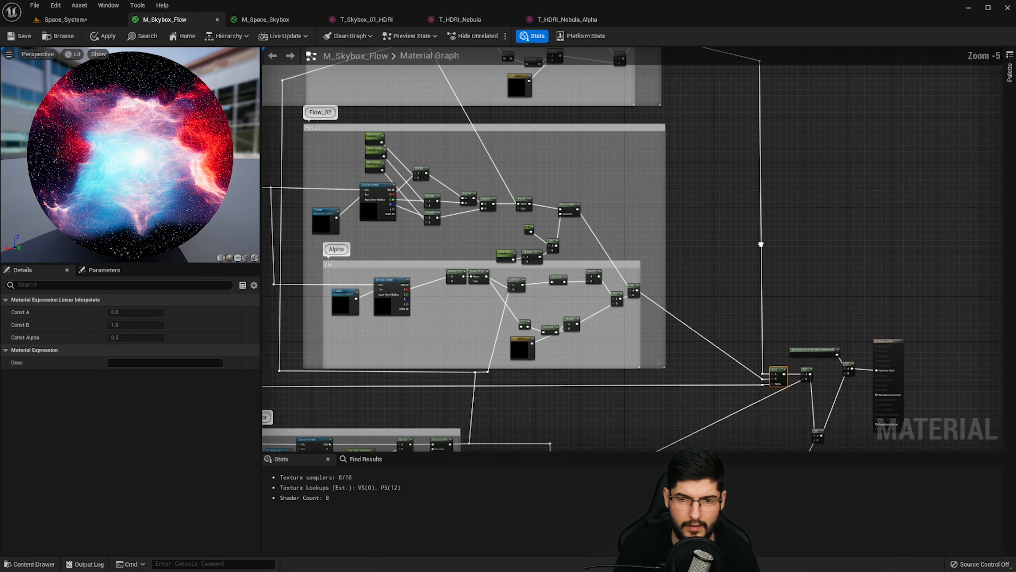
{"action": "left_click_drag", "start_coordinate": [593, 145], "coordinate": [591, 147]}
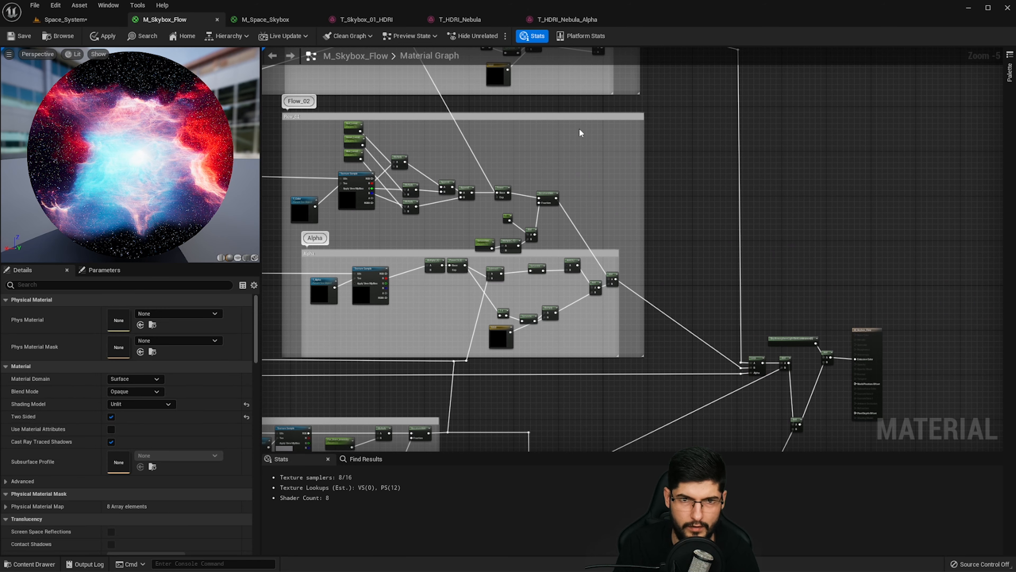
{"action": "right_click_drag", "start_coordinate": [580, 128], "coordinate": [585, 224]}
{"action": "right_click_drag", "start_coordinate": [604, 129], "coordinate": [593, 228]}
{"action": "right_click_drag", "start_coordinate": [698, 288], "coordinate": [665, 151]}
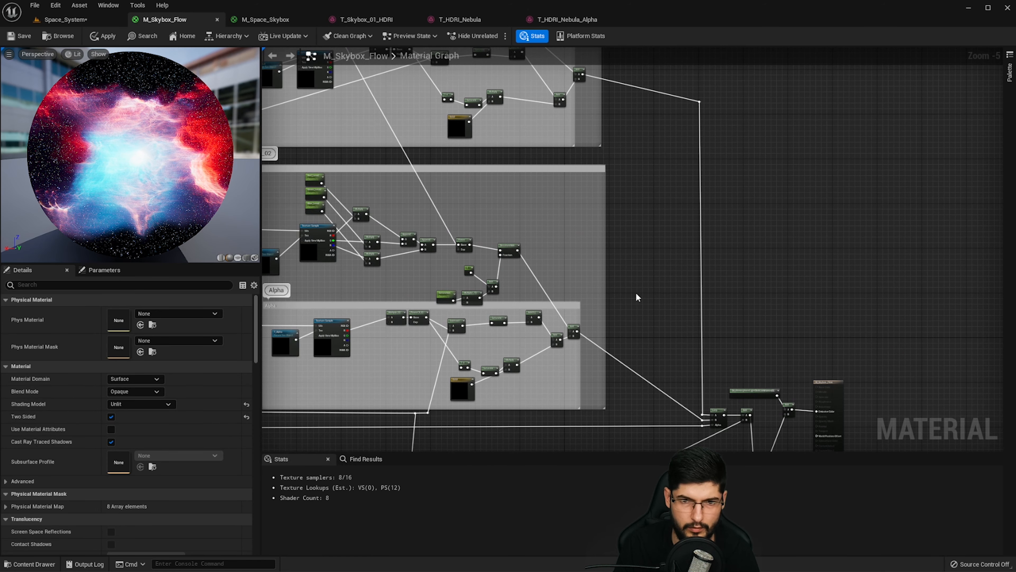
- Inspect the final Add node of Flow_02 and the Texture Sample in its Alpha group
{"action": "left_click", "coordinate": [574, 331]}
{"action": "scroll", "coordinate": [573, 331], "scroll_direction": "up", "scroll_amount": 3}
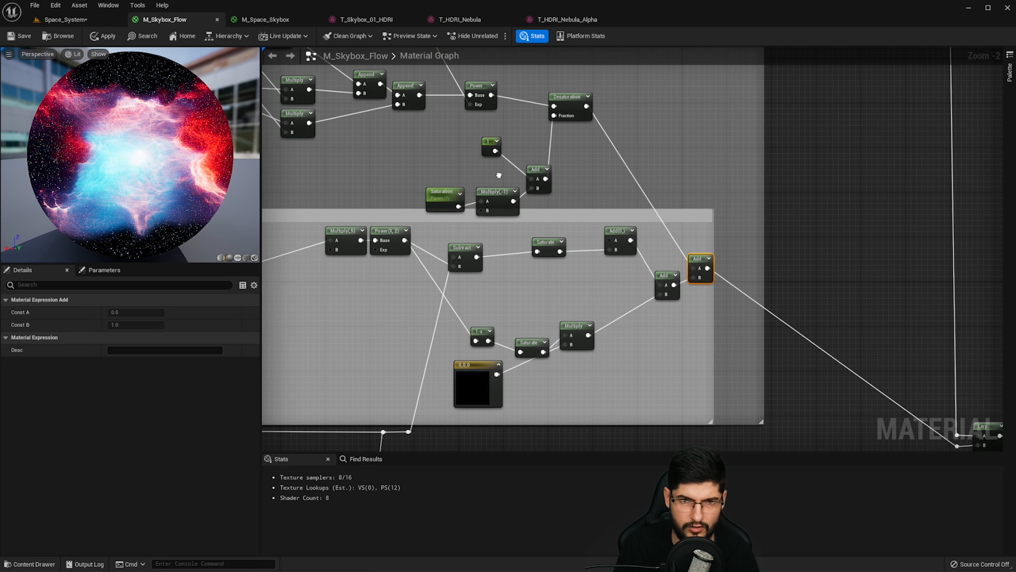
{"action": "right_click_drag", "start_coordinate": [498, 175], "coordinate": [654, 243]}
{"action": "left_click", "coordinate": [349, 354]}
- Follow the Flow_02 output to the Lerp and the Add nodes leading into Emissive Color
{"action": "right_click_drag", "start_coordinate": [904, 319], "coordinate": [663, 227]}
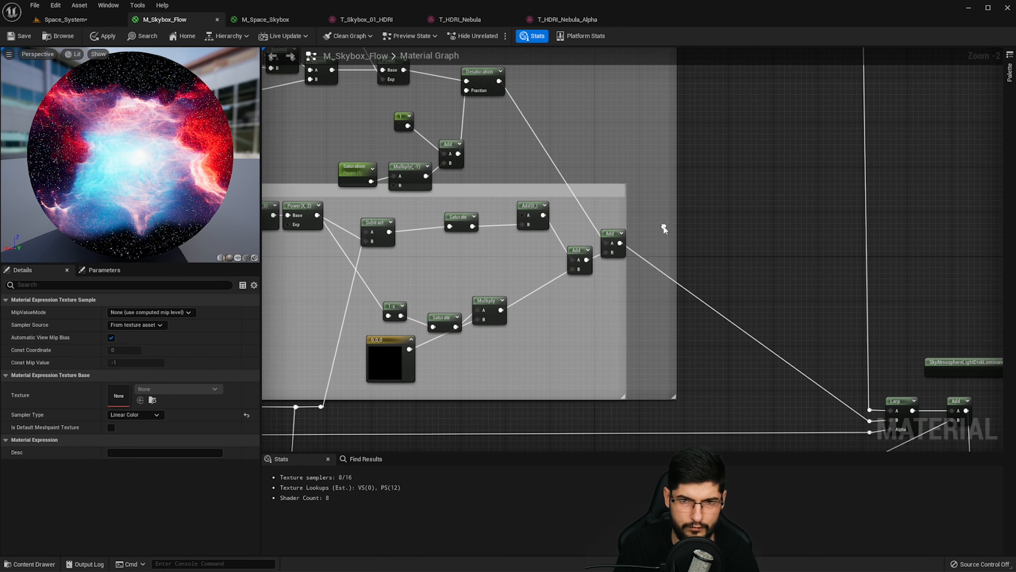
{"action": "right_click_drag", "start_coordinate": [795, 332], "coordinate": [651, 239]}
{"action": "scroll", "coordinate": [778, 328], "scroll_direction": "down", "scroll_amount": 3}
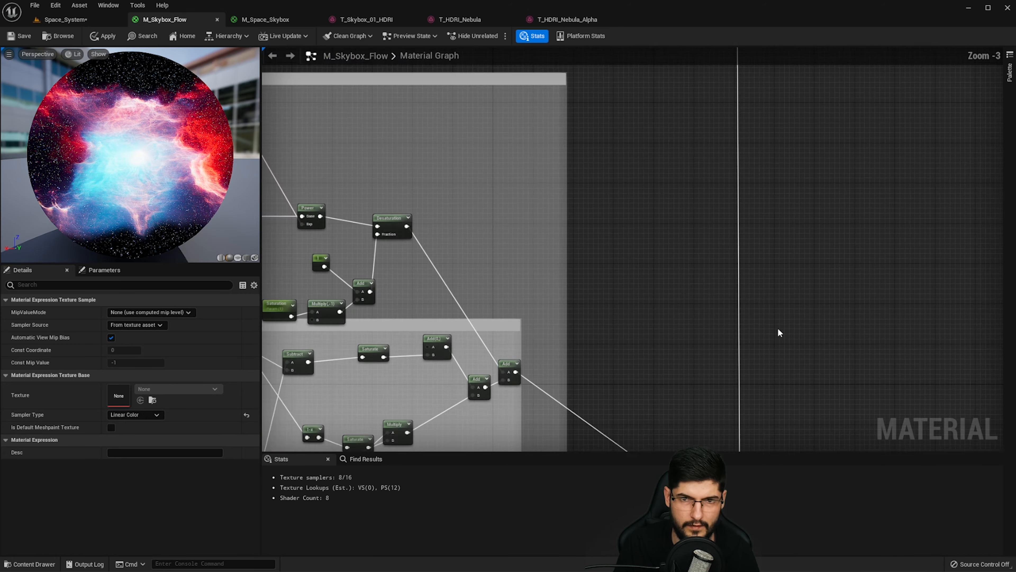
{"action": "scroll", "coordinate": [630, 236], "scroll_direction": "up", "scroll_amount": 6}
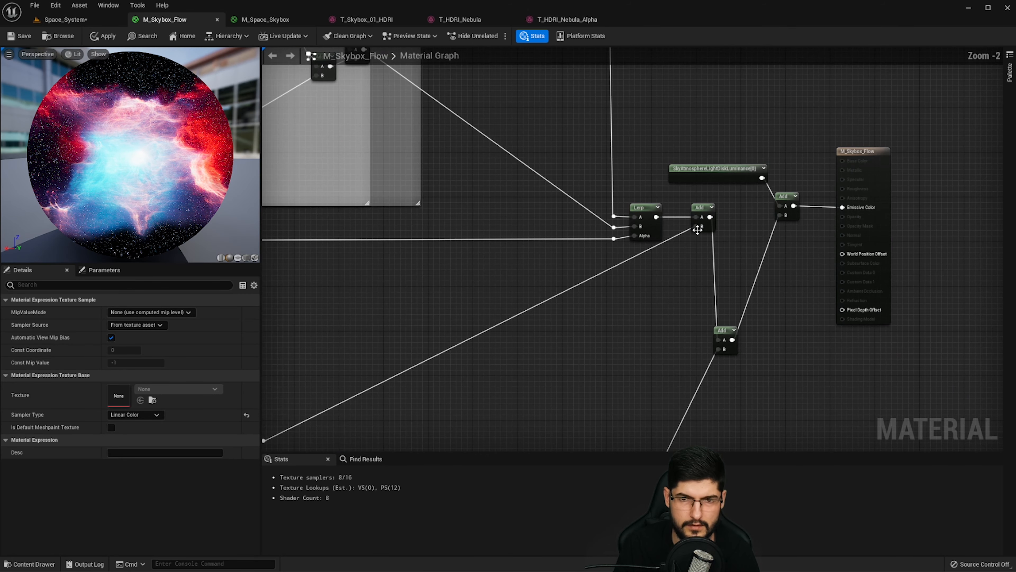
- Trace the Lerp node's Alpha input back to the Flowmap_Mask_Fade group
{"action": "left_click", "coordinate": [630, 236]}
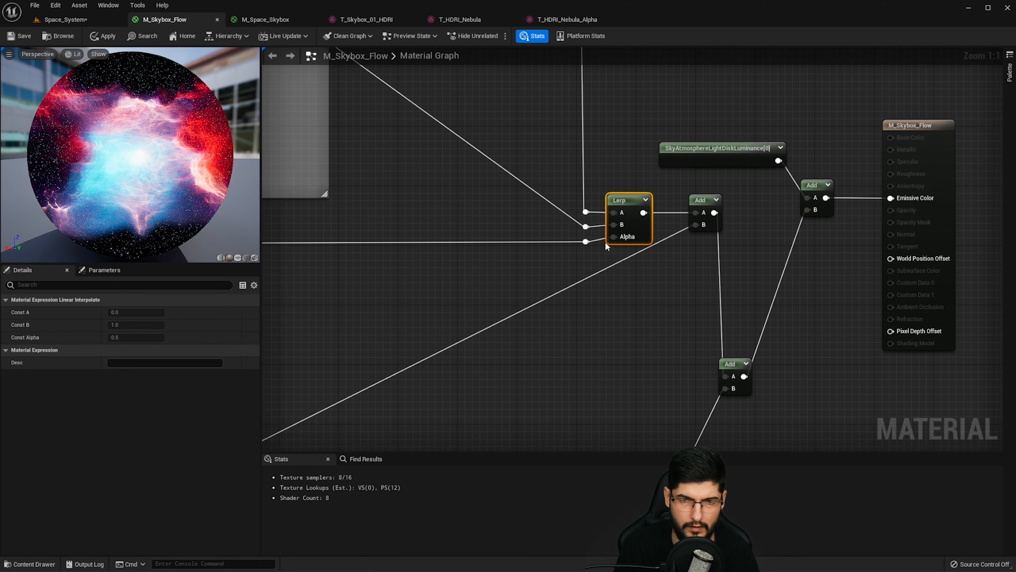
{"action": "scroll", "coordinate": [605, 240], "scroll_direction": "down", "scroll_amount": 3}
{"action": "right_click_drag", "start_coordinate": [605, 240], "coordinate": [772, 227]}
{"action": "scroll", "coordinate": [821, 249], "scroll_direction": "down", "scroll_amount": 2}
{"action": "right_click_drag", "start_coordinate": [611, 222], "coordinate": [804, 220]}
{"action": "right_click_drag", "start_coordinate": [605, 158], "coordinate": [704, 266]}
{"action": "scroll", "coordinate": [560, 203], "scroll_direction": "up", "scroll_amount": 3}
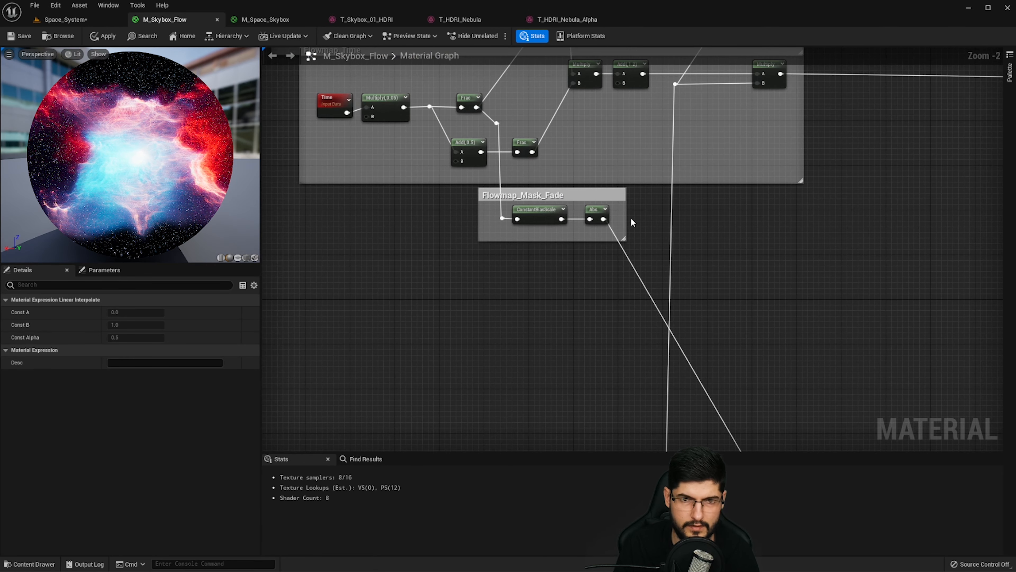
{"action": "scroll", "coordinate": [523, 199], "scroll_direction": "up", "scroll_amount": 2}
- Start previewing the Lerp node that blends Flow_01 and Flow_02
{"action": "scroll", "coordinate": [780, 297], "scroll_direction": "down", "scroll_amount": 3}
{"action": "right_click_drag", "start_coordinate": [796, 303], "coordinate": [485, 185]}
{"action": "right_click_drag", "start_coordinate": [689, 288], "coordinate": [503, 272]}
{"action": "scroll", "coordinate": [756, 304], "scroll_direction": "down", "scroll_amount": 2}
{"action": "right_click_drag", "start_coordinate": [756, 305], "coordinate": [563, 286]}
{"action": "right_click_drag", "start_coordinate": [866, 318], "coordinate": [517, 282]}
{"action": "scroll", "coordinate": [728, 286], "scroll_direction": "up", "scroll_amount": 4}
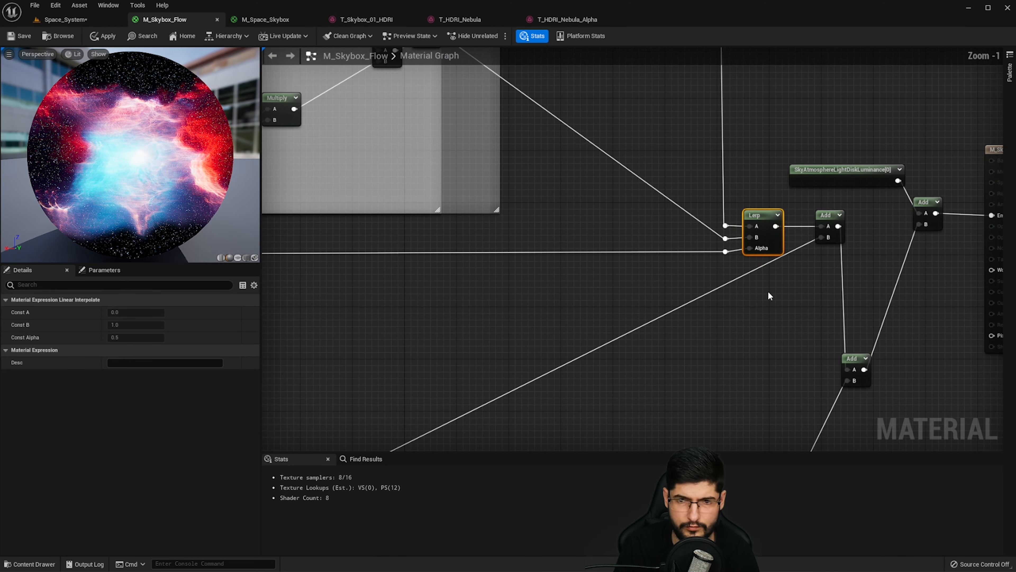
{"action": "right_click", "coordinate": [774, 242]}
{"action": "left_click", "coordinate": [800, 258]}
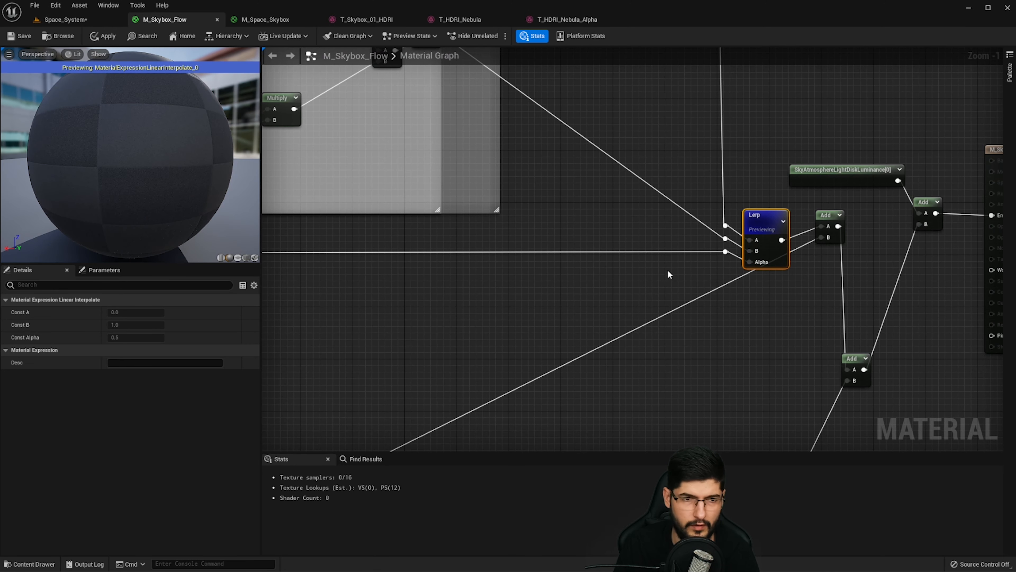
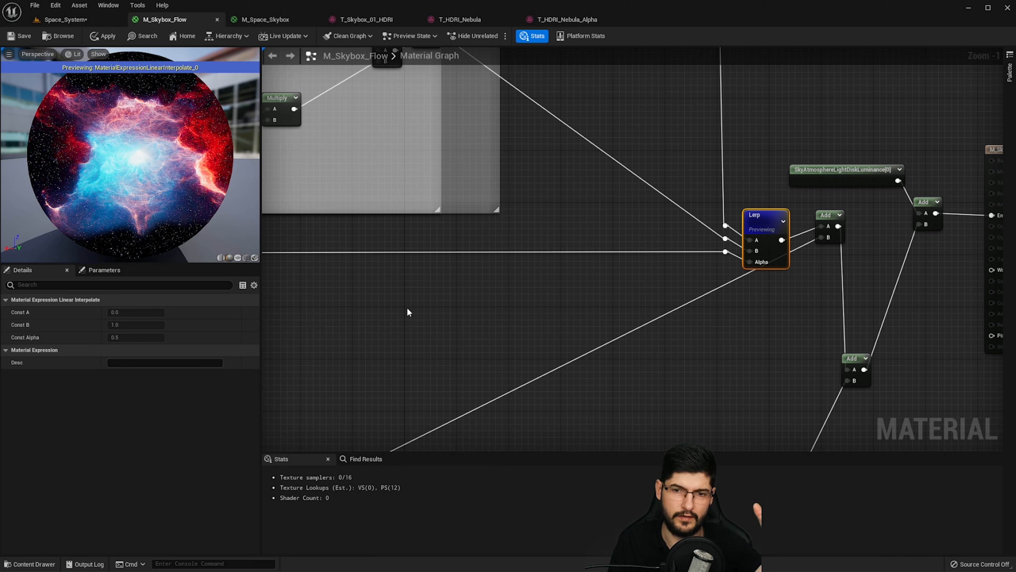
- Examine the wires running past the Star_Generator group toward the previewed Lerp and the material output
{"action": "scroll", "coordinate": [560, 268], "scroll_direction": "down", "scroll_amount": 3}
{"action": "right_click_drag", "start_coordinate": [672, 255], "coordinate": [853, 202]}
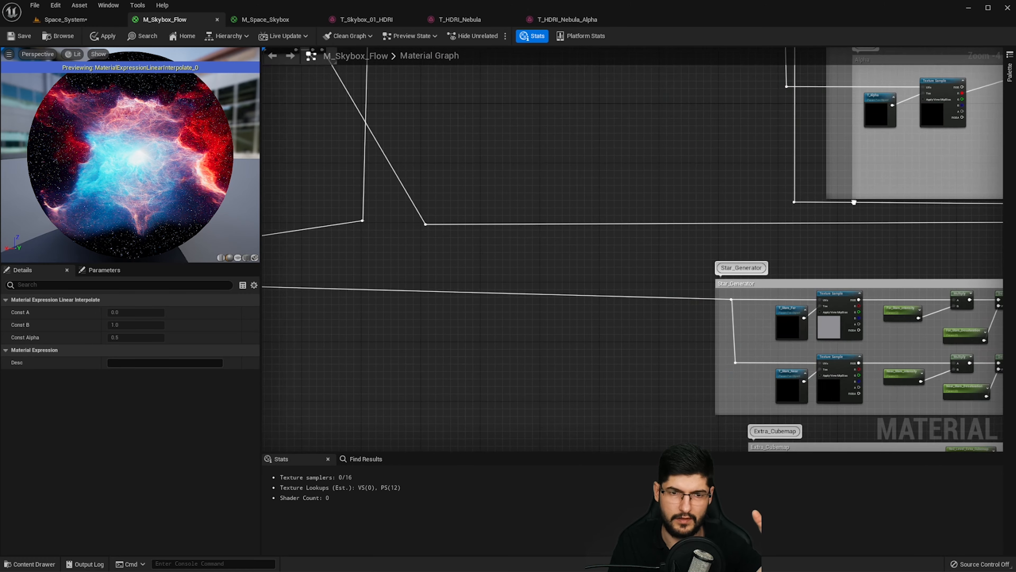
{"action": "right_click_drag", "start_coordinate": [487, 108], "coordinate": [334, 176]}
{"action": "right_click_drag", "start_coordinate": [683, 227], "coordinate": [394, 198]}
{"action": "right_click_drag", "start_coordinate": [682, 285], "coordinate": [372, 270]}
{"action": "scroll", "coordinate": [726, 259], "scroll_direction": "up", "scroll_amount": 2}
{"action": "right_click_drag", "start_coordinate": [727, 260], "coordinate": [664, 249]}
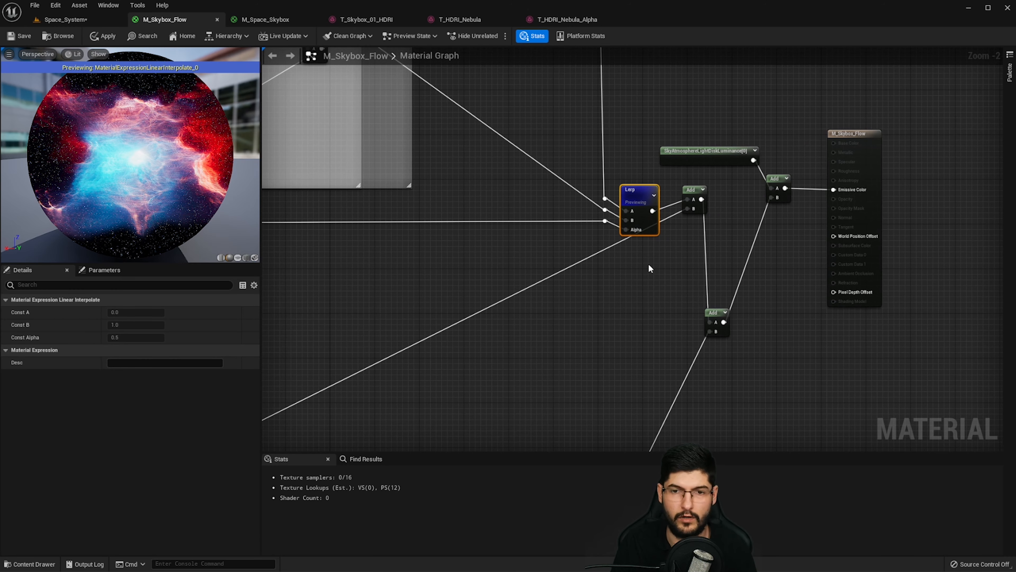
- Select the Add node after the Lerp and trace its B input back to the Star_Generator group
{"action": "scroll", "coordinate": [706, 238], "scroll_direction": "up", "scroll_amount": 1}
{"action": "scroll", "coordinate": [695, 205], "scroll_direction": "down", "scroll_amount": 1}
{"action": "mouse_move", "coordinate": [695, 206]}
{"action": "left_mouse_down"}
{"action": "mouse_move", "coordinate": [703, 214]}
{"action": "mouse_move", "coordinate": [688, 208]}
{"action": "left_mouse_up"}
{"action": "scroll", "coordinate": [616, 273], "scroll_direction": "down", "scroll_amount": 2}
{"action": "right_click_drag", "start_coordinate": [578, 286], "coordinate": [778, 223]}
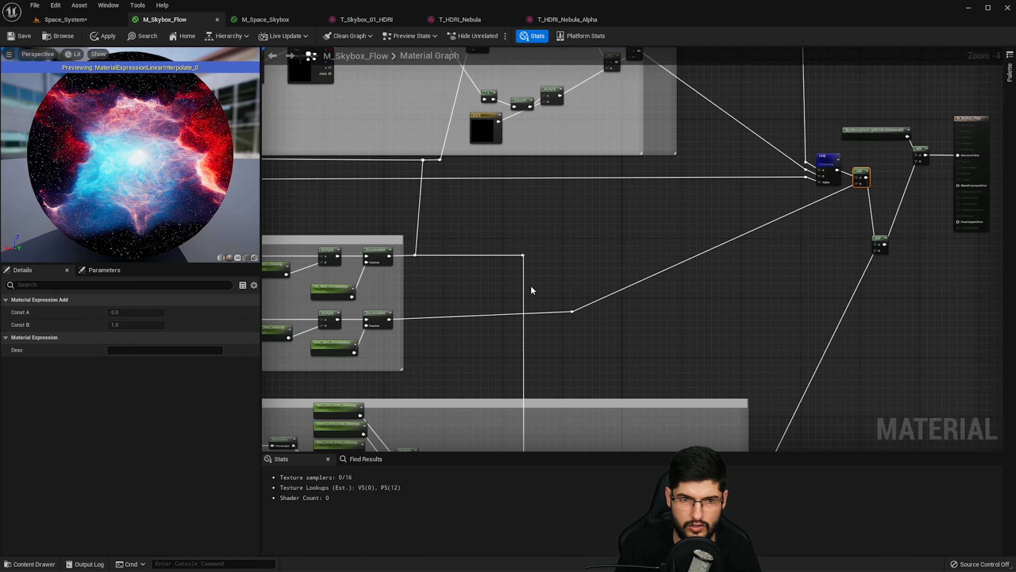
{"action": "right_click_drag", "start_coordinate": [379, 189], "coordinate": [635, 165]}
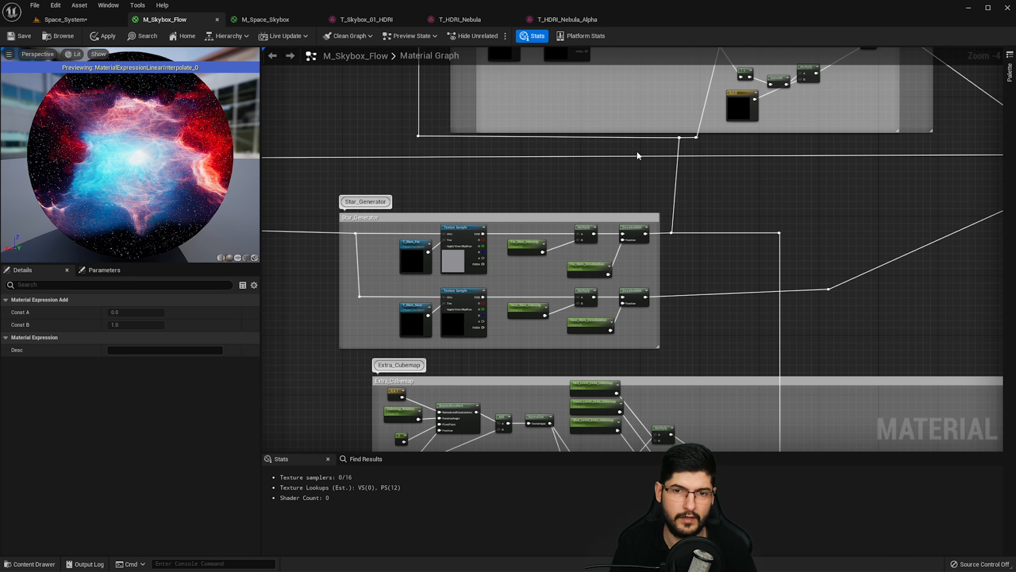
- Inspect the Texture Sample in Flow_02's Alpha group and the Star_Generator wire feeding that group
{"action": "right_click_drag", "start_coordinate": [611, 97], "coordinate": [594, 252]}
{"action": "left_click", "coordinate": [536, 202]}
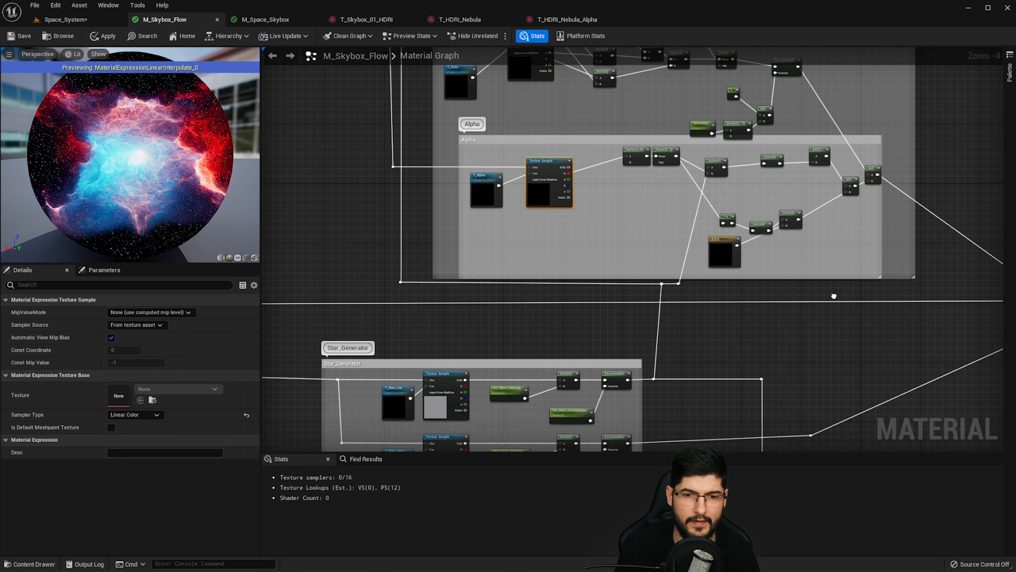
{"action": "scroll", "coordinate": [675, 235], "scroll_direction": "down", "scroll_amount": 2}
{"action": "right_click_drag", "start_coordinate": [675, 235], "coordinate": [611, 312]}
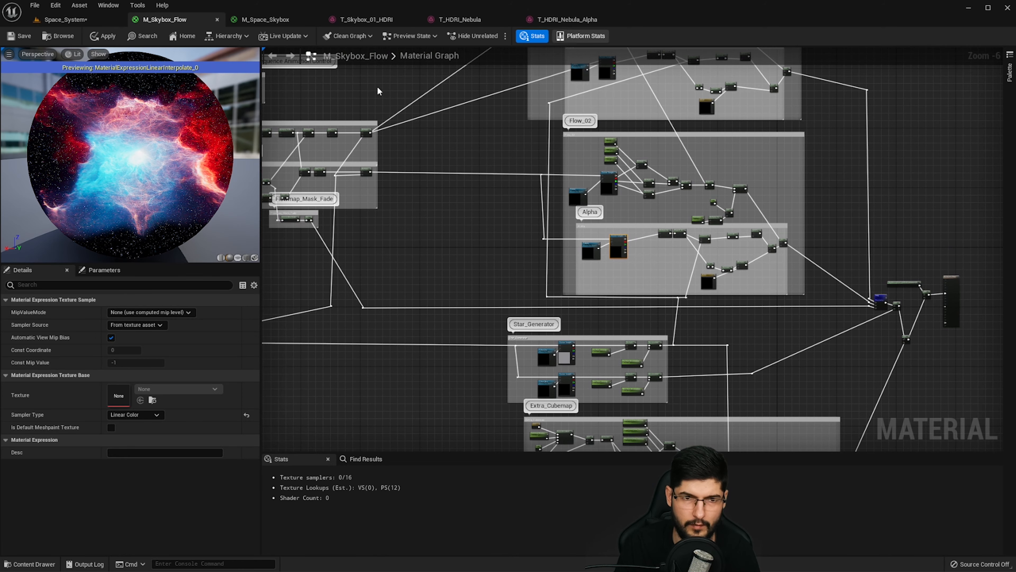
{"action": "right_click_drag", "start_coordinate": [721, 299], "coordinate": [733, 167]}
{"action": "scroll", "coordinate": [720, 203], "scroll_direction": "up", "scroll_amount": 2}
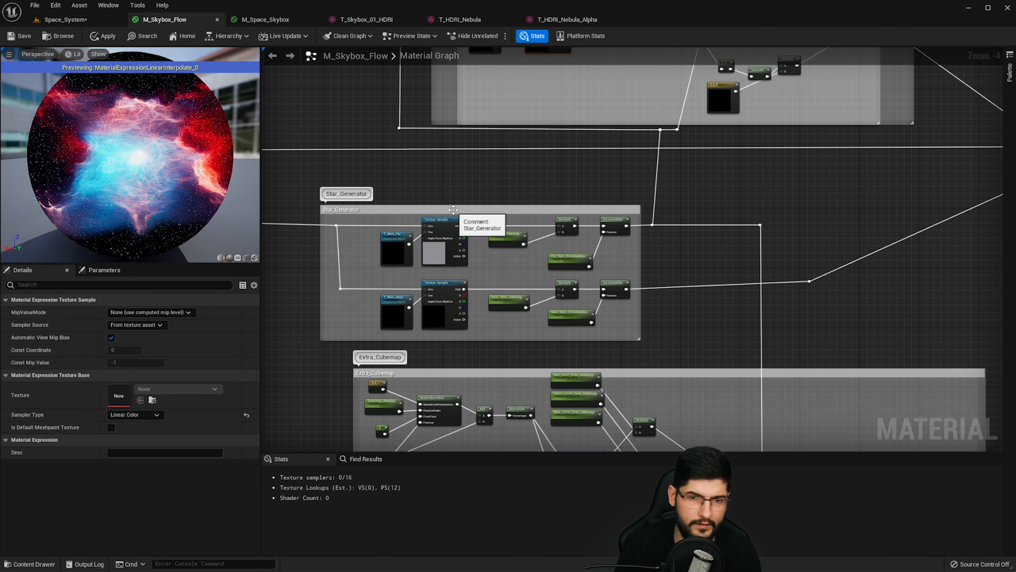
- Follow the Star_Generator output to the Add node after the Lerp and trace where that Add leads
{"action": "right_click_drag", "start_coordinate": [756, 215], "coordinate": [533, 231]}
{"action": "right_click_drag", "start_coordinate": [836, 189], "coordinate": [710, 231]}
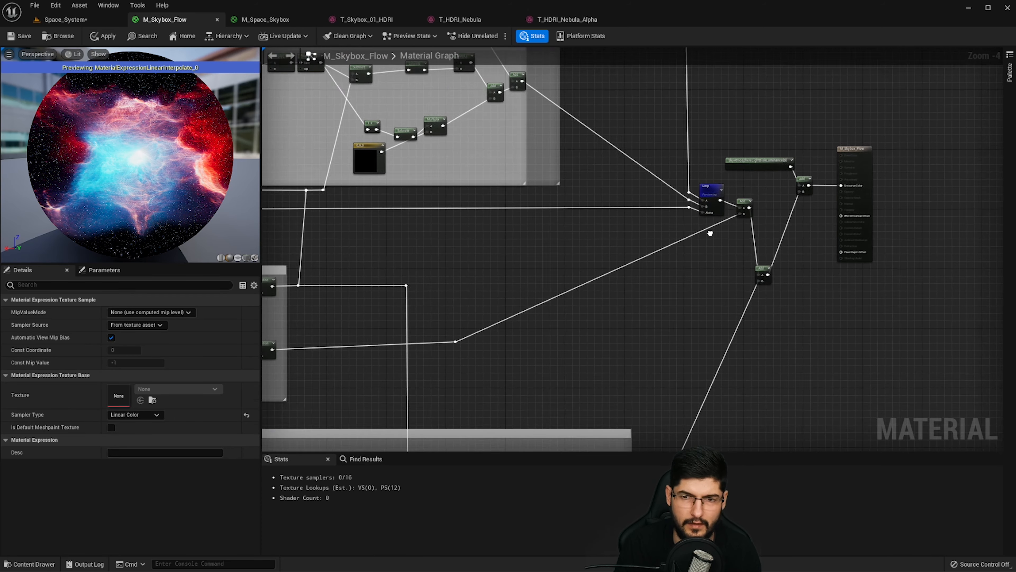
{"action": "scroll", "coordinate": [746, 201], "scroll_direction": "up", "scroll_amount": 3}
{"action": "left_click", "coordinate": [670, 183]}
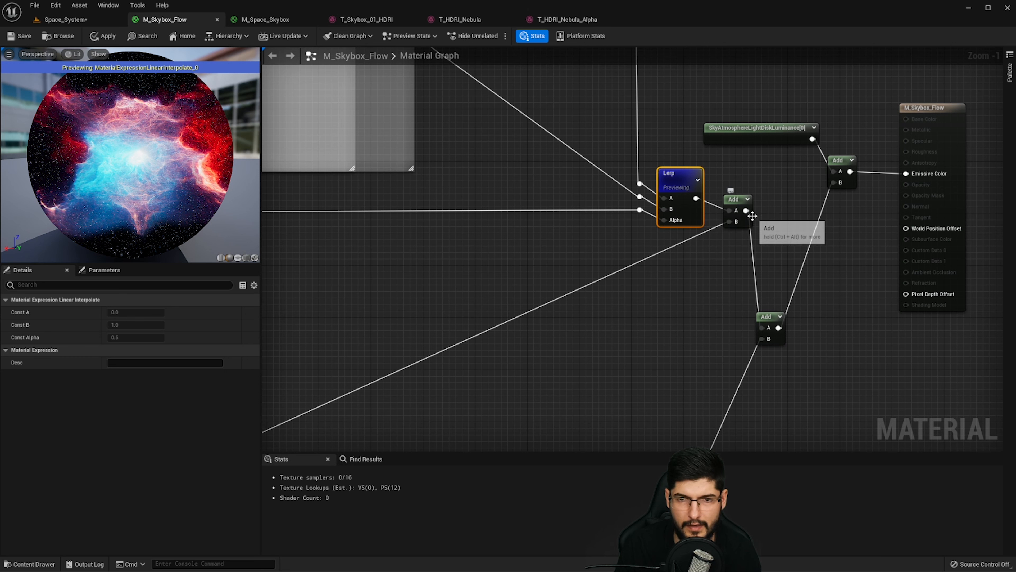
{"action": "left_click_drag", "start_coordinate": [745, 210], "coordinate": [762, 270]}
{"action": "left_click_drag", "start_coordinate": [747, 211], "coordinate": [835, 183]}
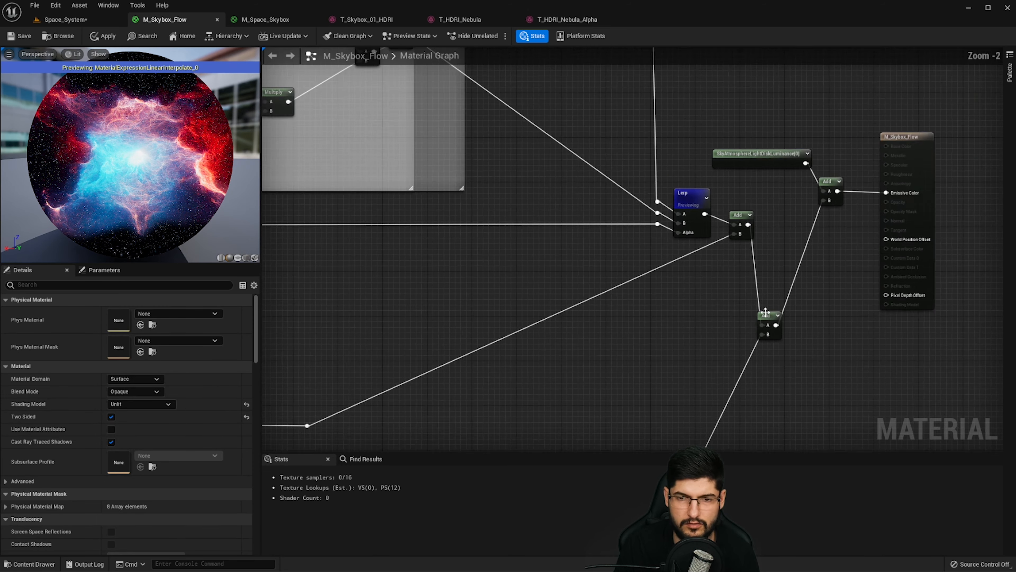
- Trace the lower Add node's B input toward the Extra_Cubemap group, then examine the final Add into Emissive Color
{"action": "right_click_drag", "start_coordinate": [711, 349], "coordinate": [819, 146]}
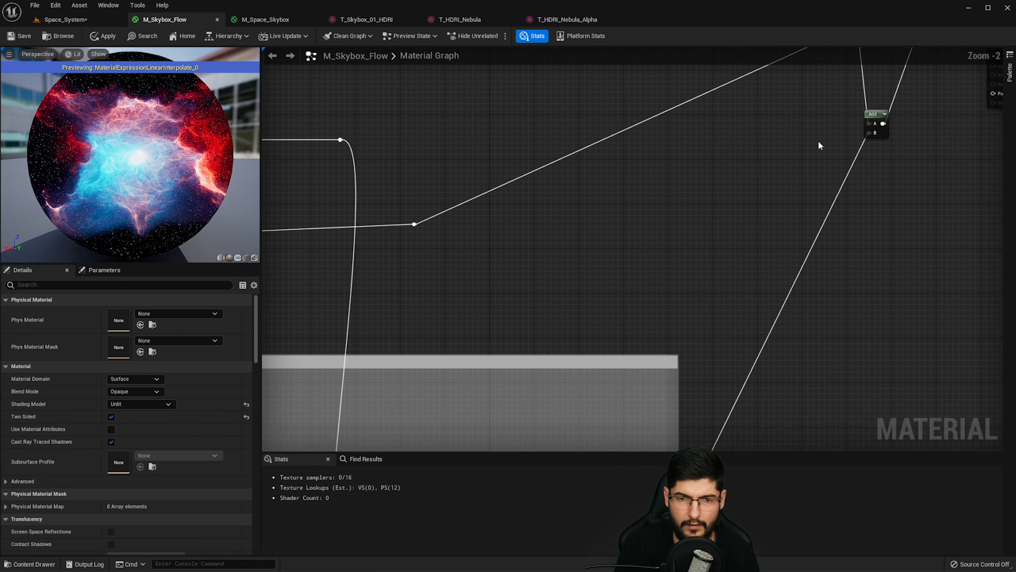
{"action": "scroll", "coordinate": [819, 146], "scroll_direction": "down", "scroll_amount": 2}
{"action": "right_click_drag", "start_coordinate": [587, 256], "coordinate": [790, 159]}
{"action": "right_click_drag", "start_coordinate": [883, 60], "coordinate": [658, 219]}
{"action": "right_click_drag", "start_coordinate": [900, 96], "coordinate": [802, 170]}
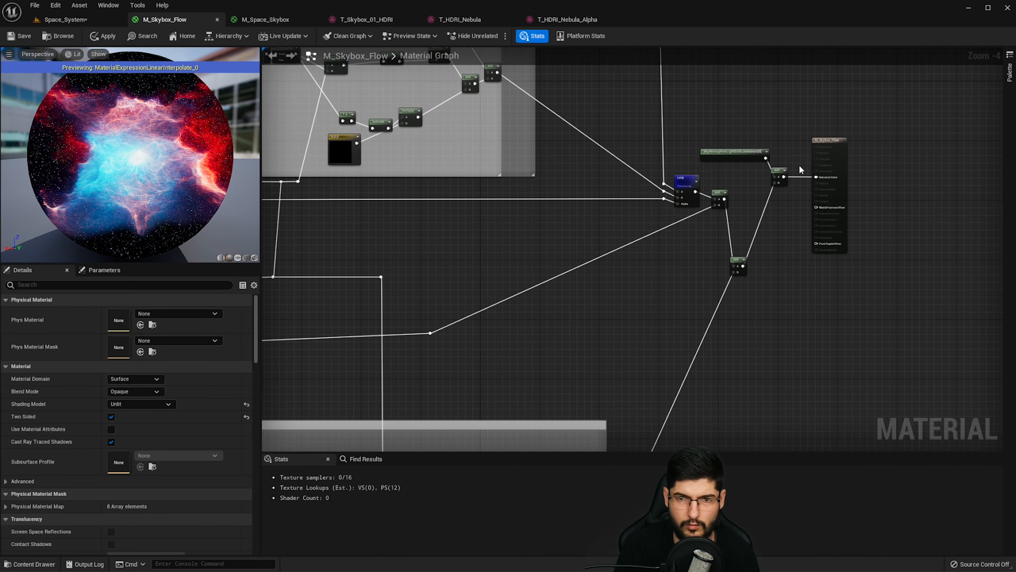
{"action": "scroll", "coordinate": [789, 193], "scroll_direction": "up", "scroll_amount": 2}
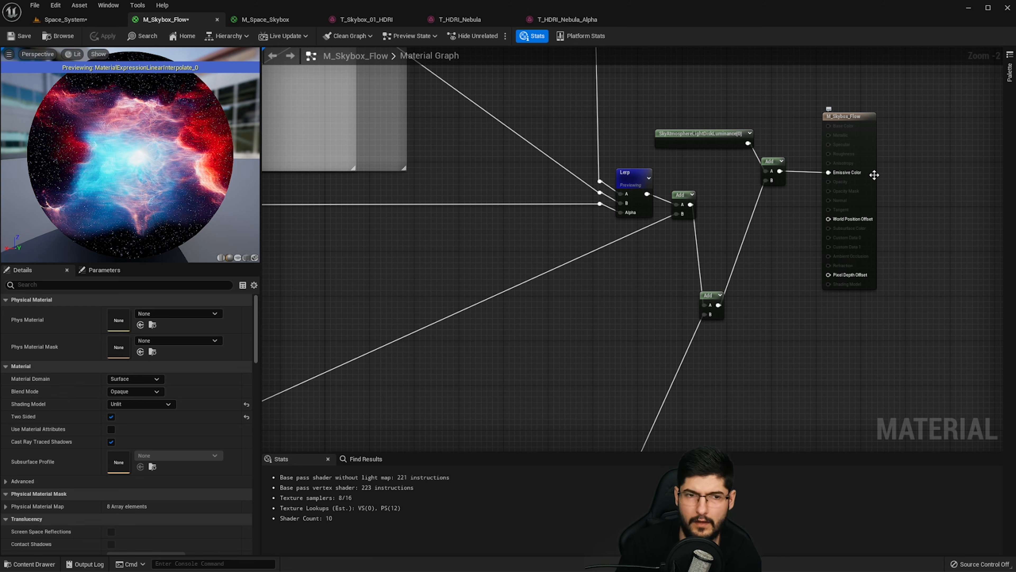
- Examine how the Star_Generator and Flow_02 groups connect to the Lerp and Add chain before the output
{"action": "right_click_drag", "start_coordinate": [490, 252], "coordinate": [628, 273]}
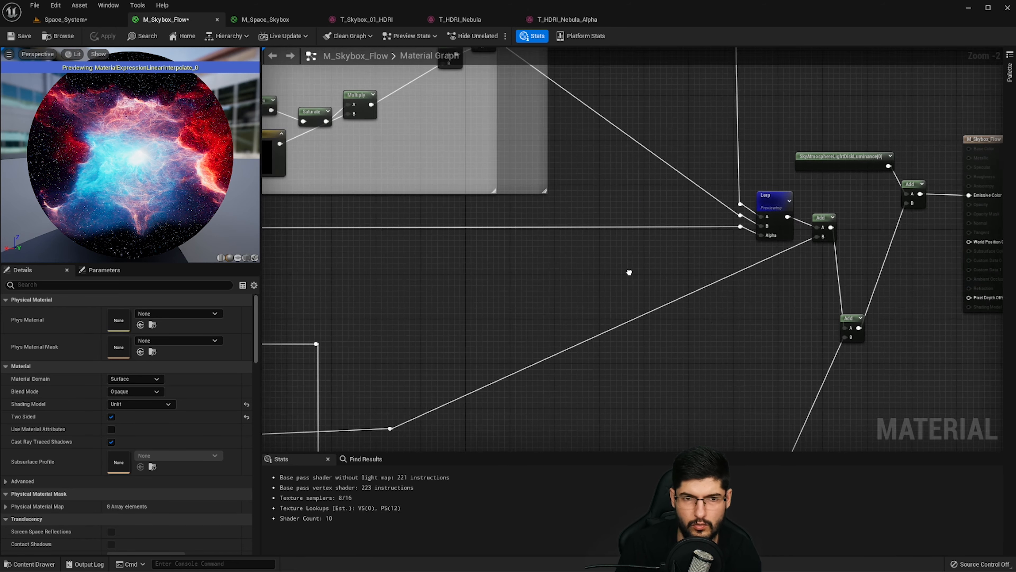
{"action": "scroll", "coordinate": [629, 273], "scroll_direction": "down", "scroll_amount": 1}
{"action": "right_click_drag", "start_coordinate": [391, 233], "coordinate": [638, 275]}
{"action": "scroll", "coordinate": [638, 275], "scroll_direction": "down", "scroll_amount": 1}
{"action": "scroll", "coordinate": [682, 260], "scroll_direction": "down", "scroll_amount": 1}
{"action": "right_click_drag", "start_coordinate": [492, 240], "coordinate": [683, 259]}
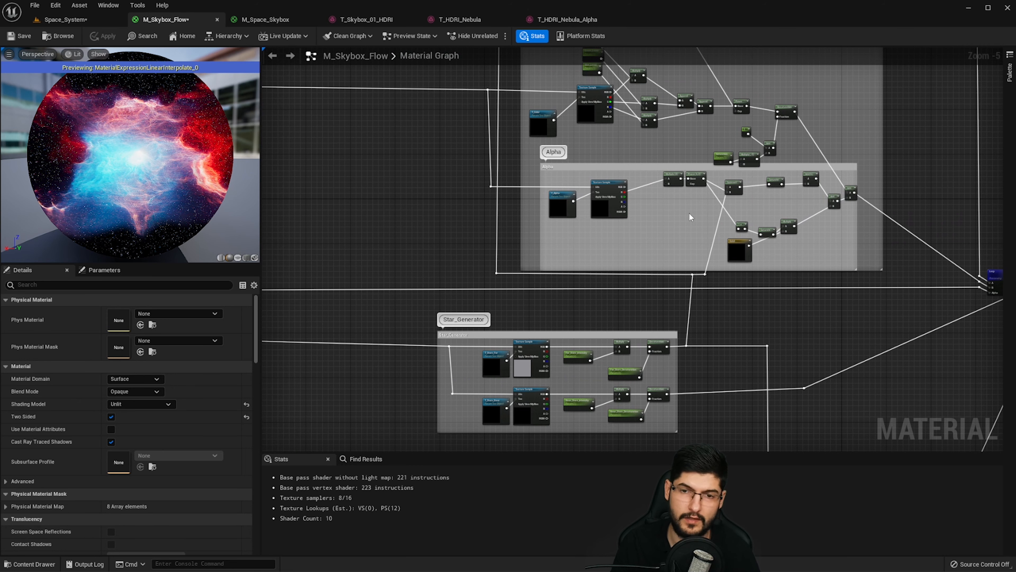
{"action": "right_click_drag", "start_coordinate": [689, 213], "coordinate": [670, 280]}
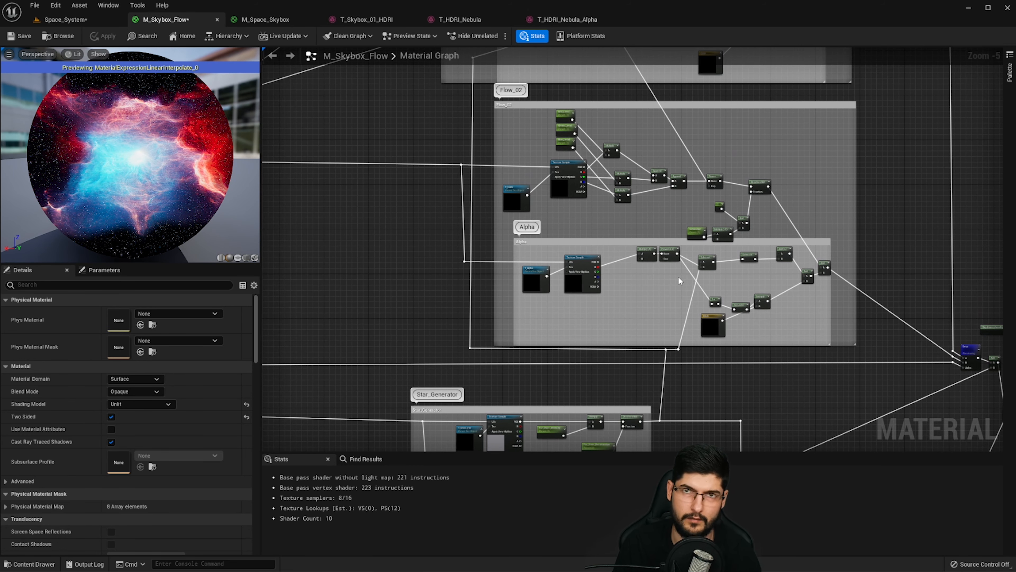
{"action": "right_click_drag", "start_coordinate": [638, 229], "coordinate": [650, 275]}
{"action": "scroll", "coordinate": [625, 177], "scroll_direction": "down", "scroll_amount": 1}
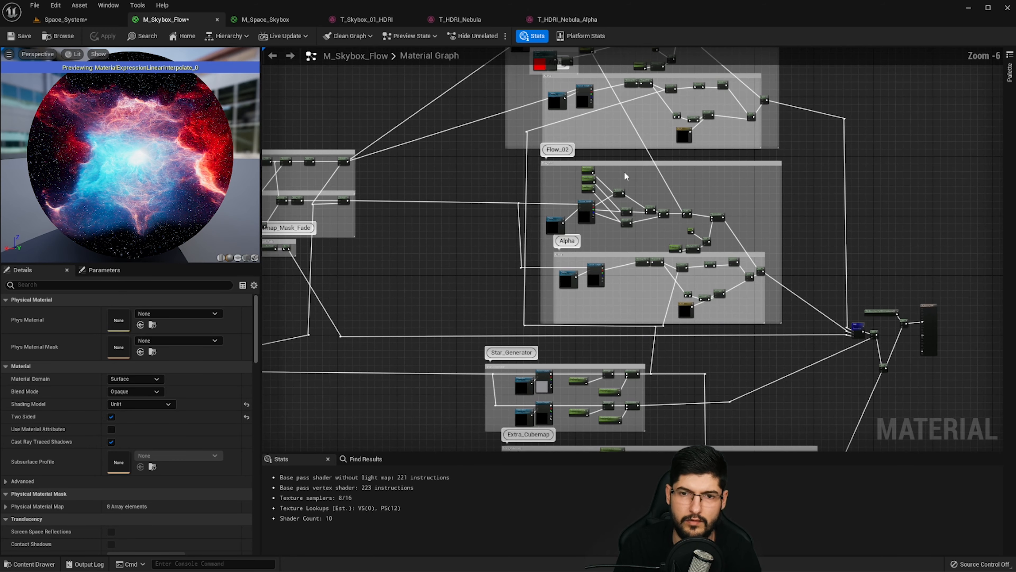
- Shrink the Flowmap_Time comment box slightly so its lower edge sits farther above the Flowmap_Mask_Fade box
{"action": "right_click_drag", "start_coordinate": [625, 175], "coordinate": [608, 301]}
{"action": "scroll", "coordinate": [562, 150], "scroll_direction": "up", "scroll_amount": 2}
{"action": "right_click_drag", "start_coordinate": [407, 442], "coordinate": [889, 157]}
{"action": "scroll", "coordinate": [461, 376], "scroll_direction": "down", "scroll_amount": 1}
{"action": "scroll", "coordinate": [710, 187], "scroll_direction": "up", "scroll_amount": 2}
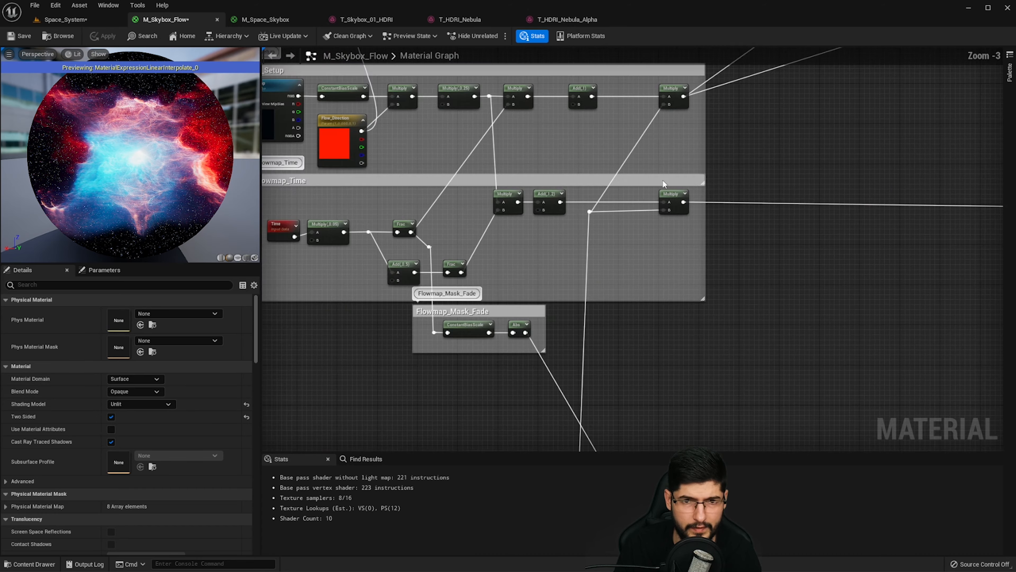
{"action": "right_click_drag", "start_coordinate": [663, 180], "coordinate": [809, 235]}
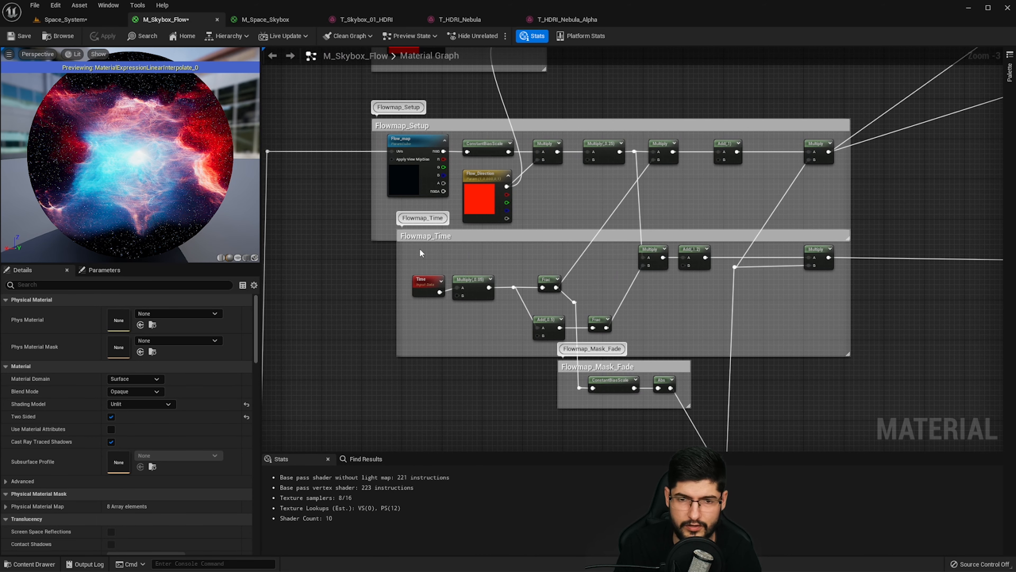
{"action": "left_click_drag", "start_coordinate": [709, 356], "coordinate": [682, 349]}
{"action": "left_click", "coordinate": [588, 366]}
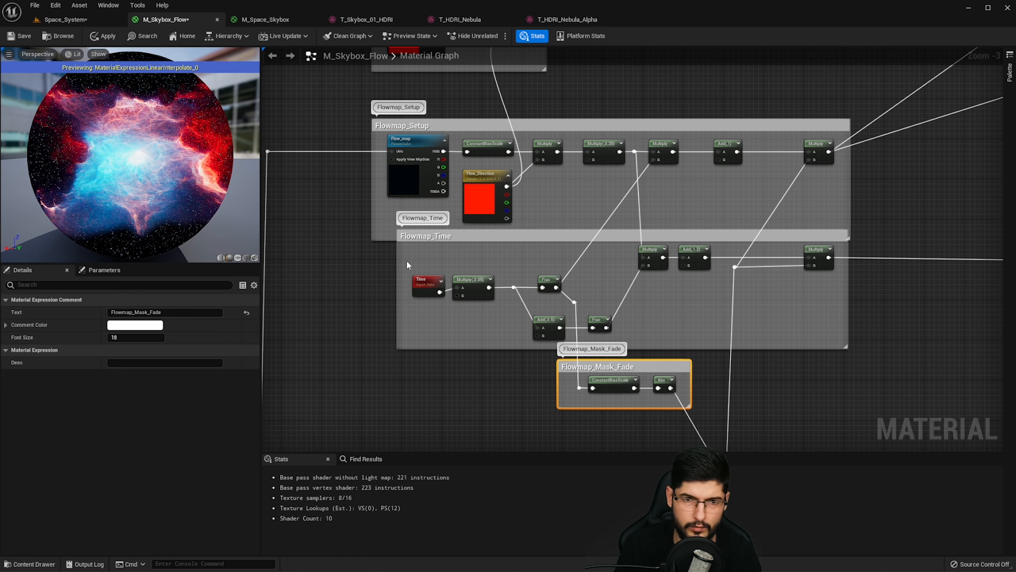
{"action": "left_click", "coordinate": [414, 256]}
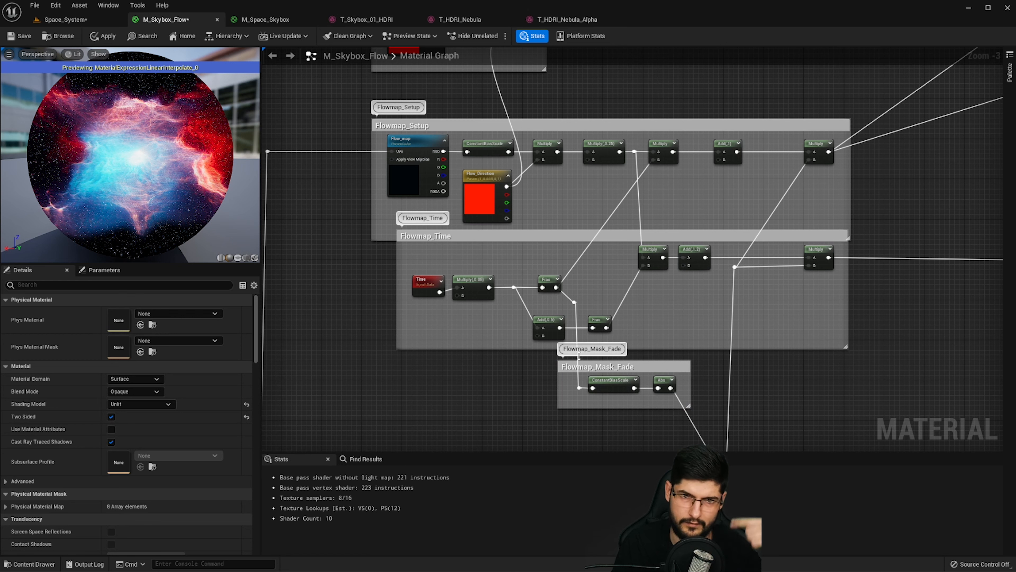
- Inspect the two Frac nodes in Flowmap_Time and the Flow_map texture parameter in Flowmap_Setup
{"action": "left_click", "coordinate": [551, 281]}
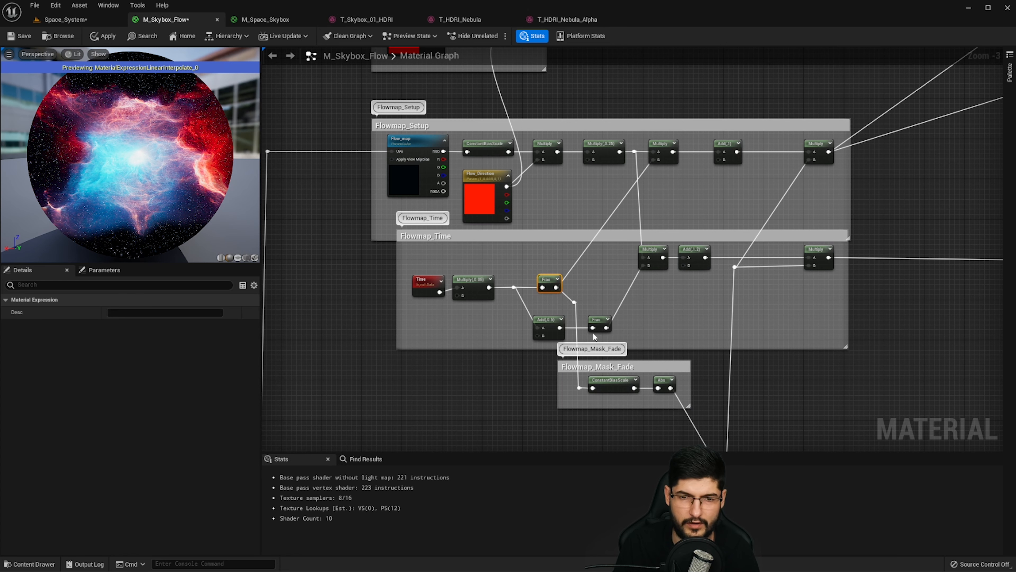
{"action": "left_click", "coordinate": [596, 319]}
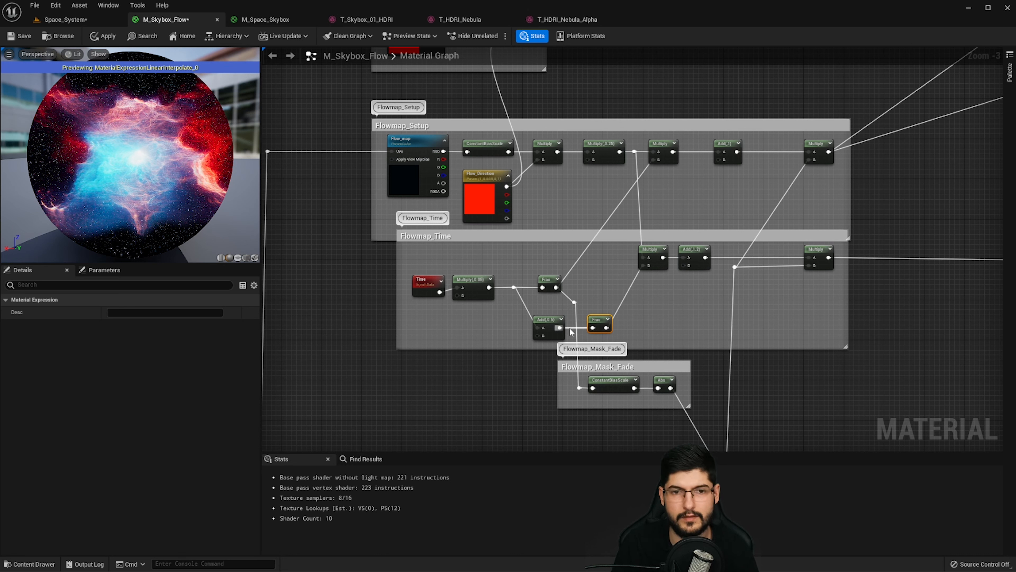
{"action": "left_click", "coordinate": [408, 138]}
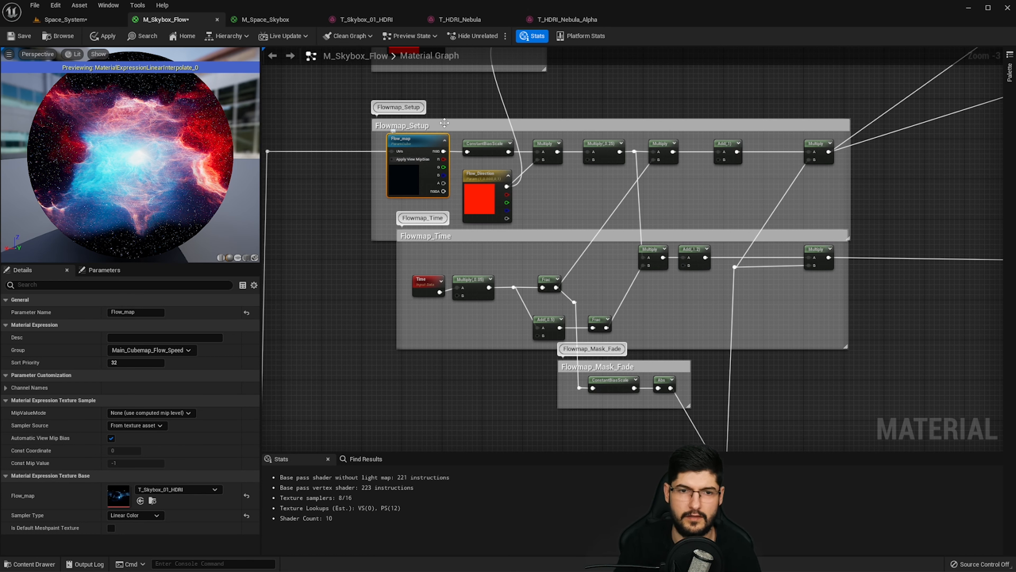
- Inspect the transform node in the Mapping_Coordinates group and its outgoing wires
{"action": "scroll", "coordinate": [648, 266], "scroll_direction": "down", "scroll_amount": 2}
{"action": "right_click_drag", "start_coordinate": [663, 298], "coordinate": [646, 128]}
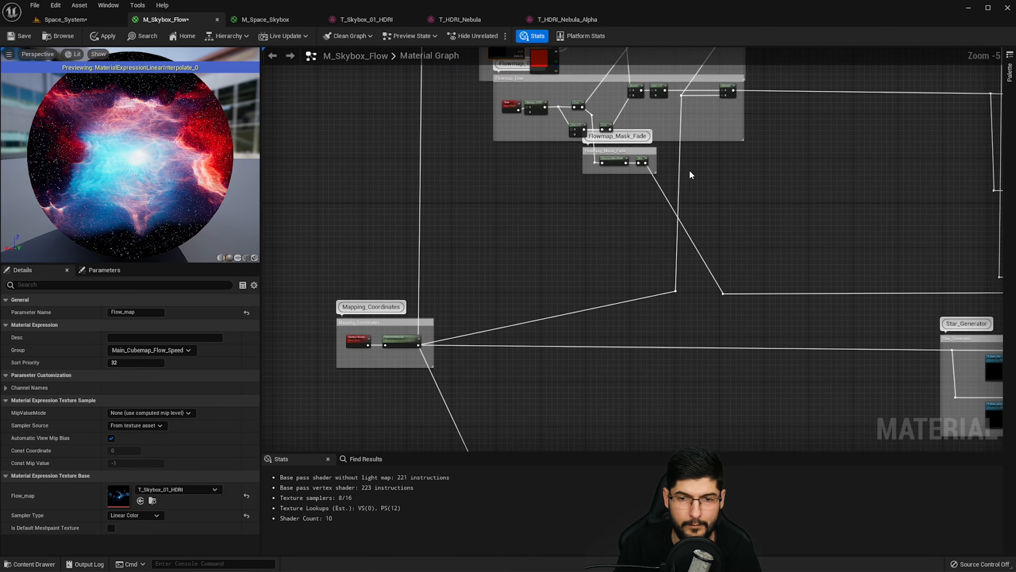
{"action": "scroll", "coordinate": [740, 217], "scroll_direction": "down", "scroll_amount": 1}
{"action": "right_click_drag", "start_coordinate": [767, 239], "coordinate": [580, 135]}
{"action": "right_click_drag", "start_coordinate": [719, 258], "coordinate": [655, 212]}
{"action": "left_click", "coordinate": [326, 192]}
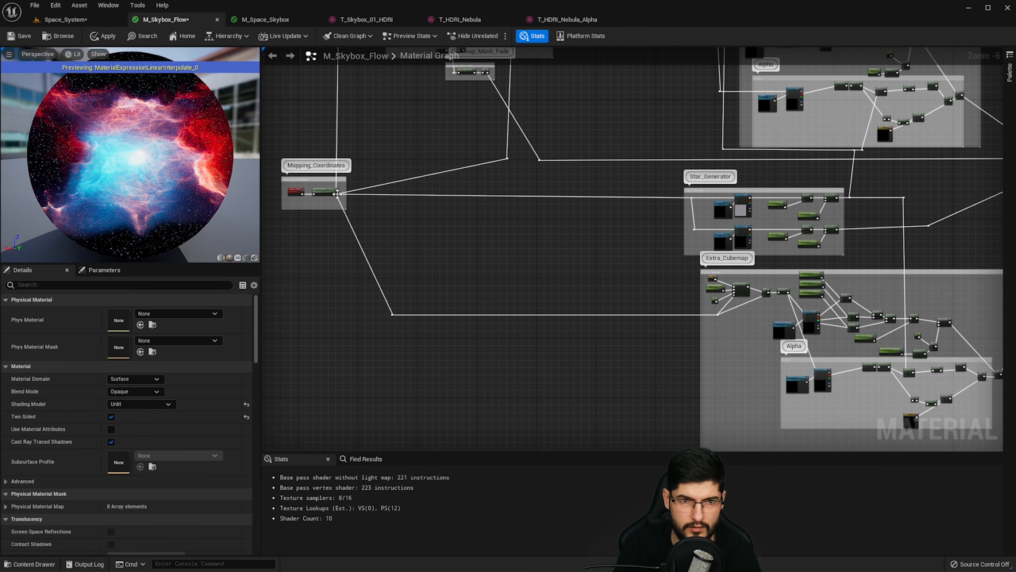
{"action": "scroll", "coordinate": [326, 192], "scroll_direction": "up", "scroll_amount": 2}
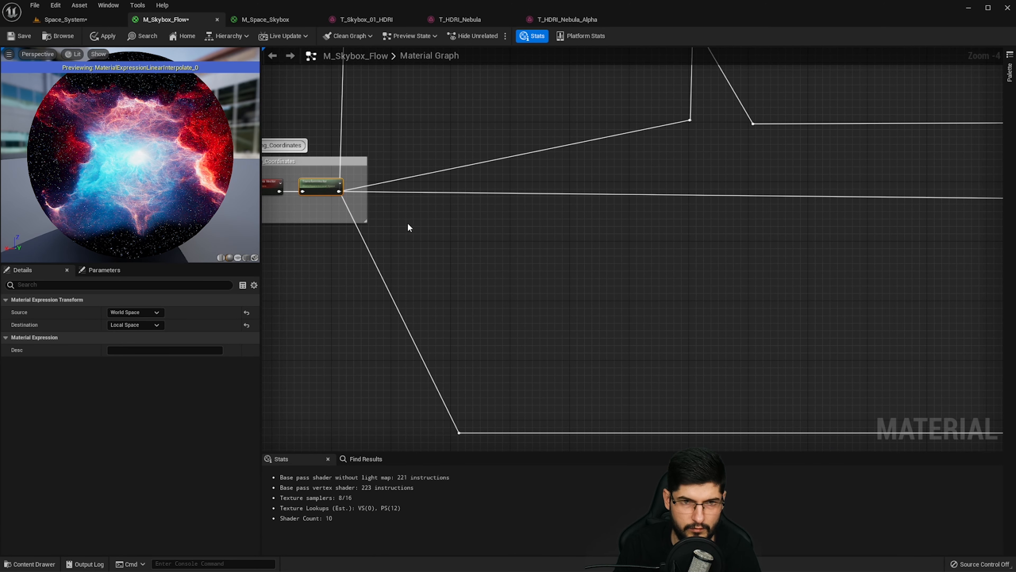
{"action": "scroll", "coordinate": [348, 202], "scroll_direction": "up", "scroll_amount": 3}
{"action": "right_click_drag", "start_coordinate": [348, 202], "coordinate": [458, 231]}
- Follow the Mapping_Coordinates output into the Extra_Cubemap group and inspect its RotateAboutAxis node
{"action": "right_click_drag", "start_coordinate": [634, 320], "coordinate": [400, 222]}
{"action": "scroll", "coordinate": [751, 374], "scroll_direction": "down", "scroll_amount": 1}
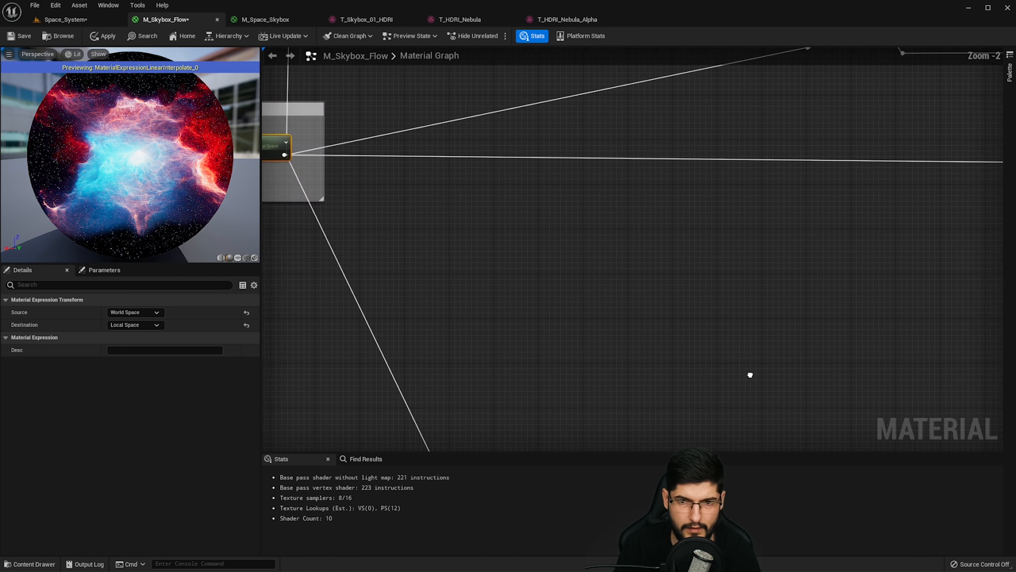
{"action": "right_click_drag", "start_coordinate": [751, 375], "coordinate": [408, 255]}
{"action": "right_click_drag", "start_coordinate": [681, 279], "coordinate": [387, 268]}
{"action": "right_click_drag", "start_coordinate": [694, 326], "coordinate": [519, 288]}
{"action": "scroll", "coordinate": [568, 276], "scroll_direction": "up", "scroll_amount": 1}
{"action": "scroll", "coordinate": [569, 278], "scroll_direction": "up", "scroll_amount": 1}
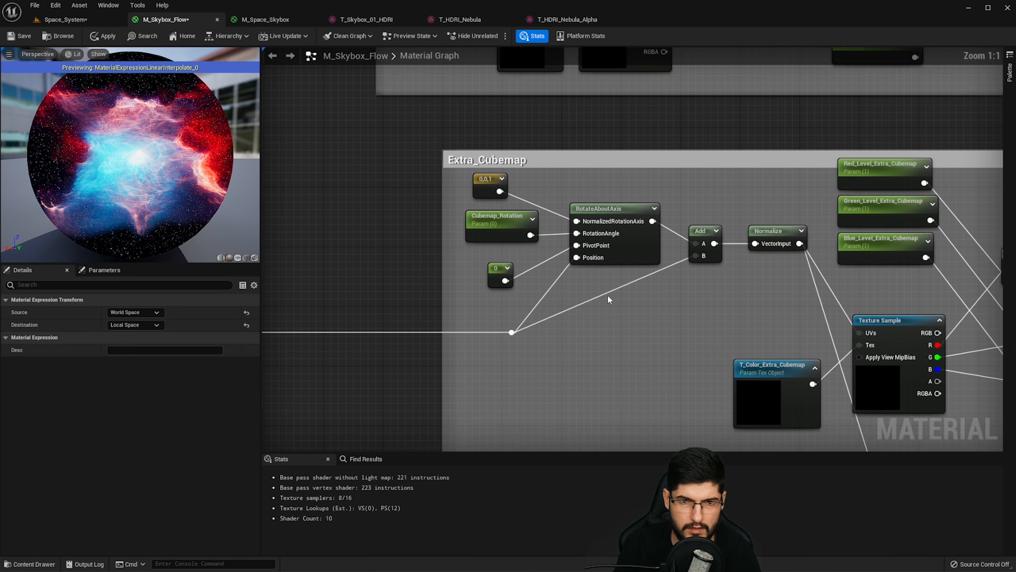
{"action": "left_click", "coordinate": [585, 232]}
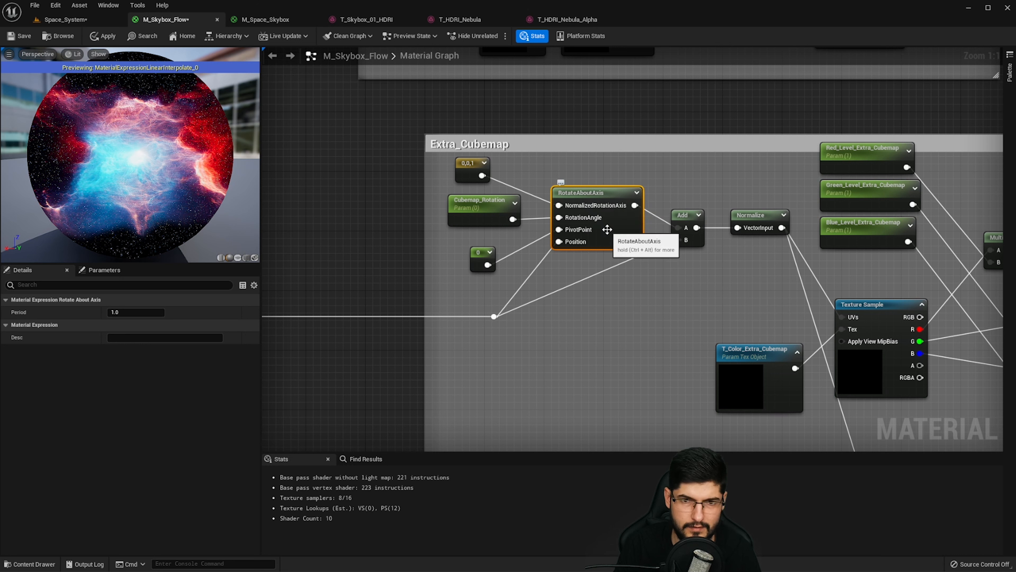
- Inspect the 0,0,1 constant, the Cubemap_Rotation parameter and the 0 constant feeding RotateAboutAxis in the Extra_Cubemap group
{"action": "left_click", "coordinate": [467, 179]}
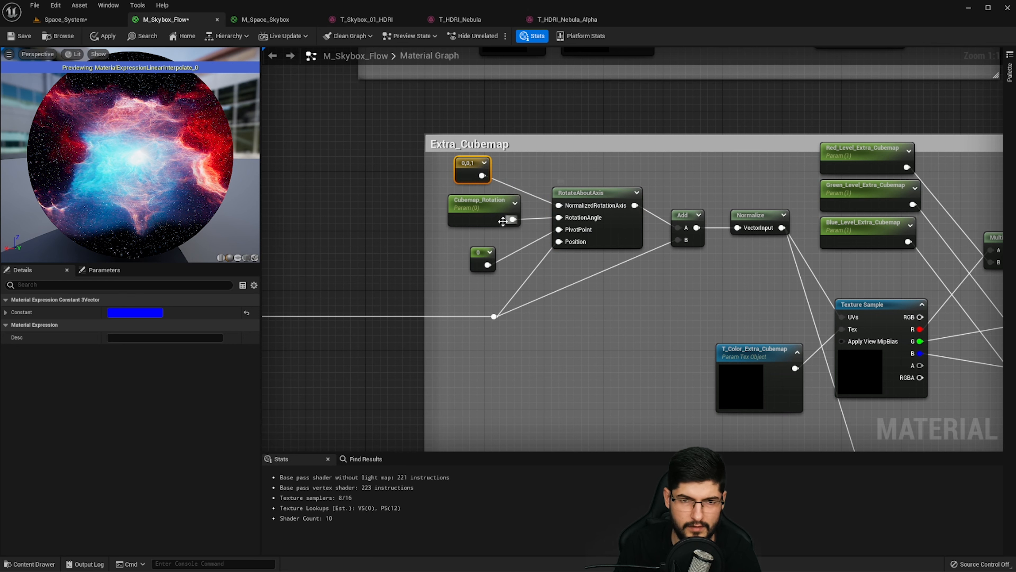
{"action": "left_click", "coordinate": [482, 219]}
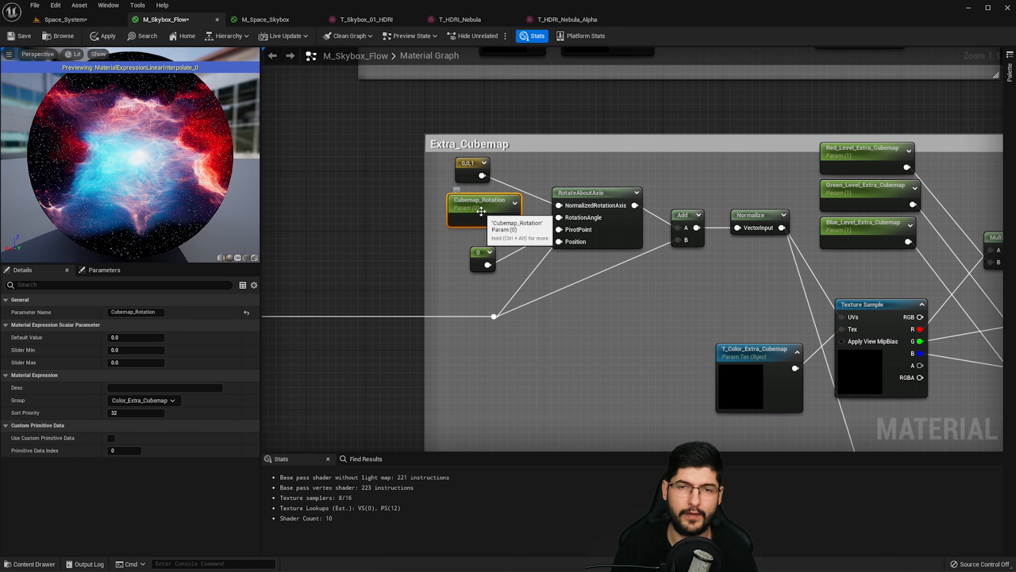
{"action": "right_click_drag", "start_coordinate": [496, 226], "coordinate": [474, 205]}
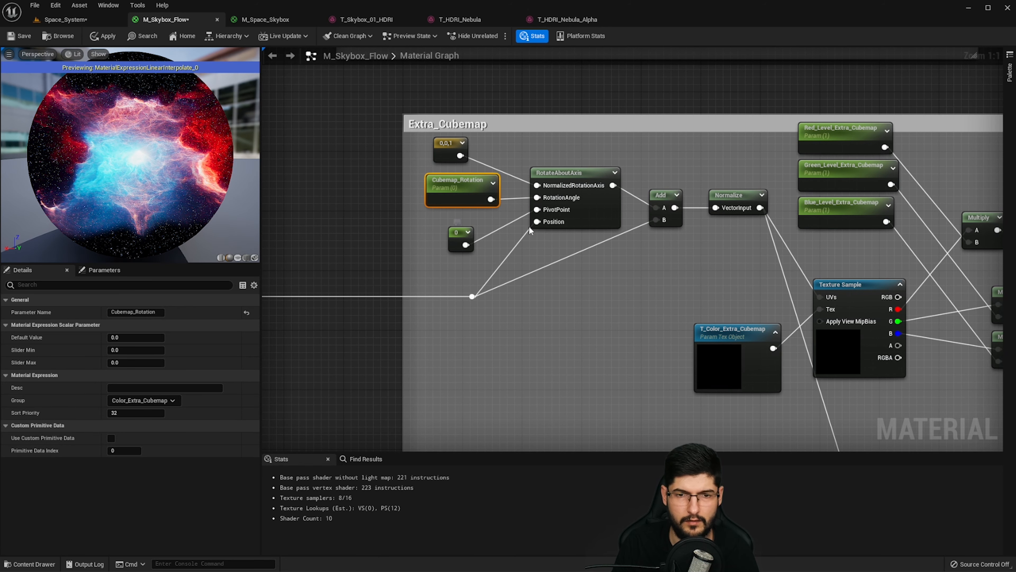
{"action": "left_click", "coordinate": [453, 236]}
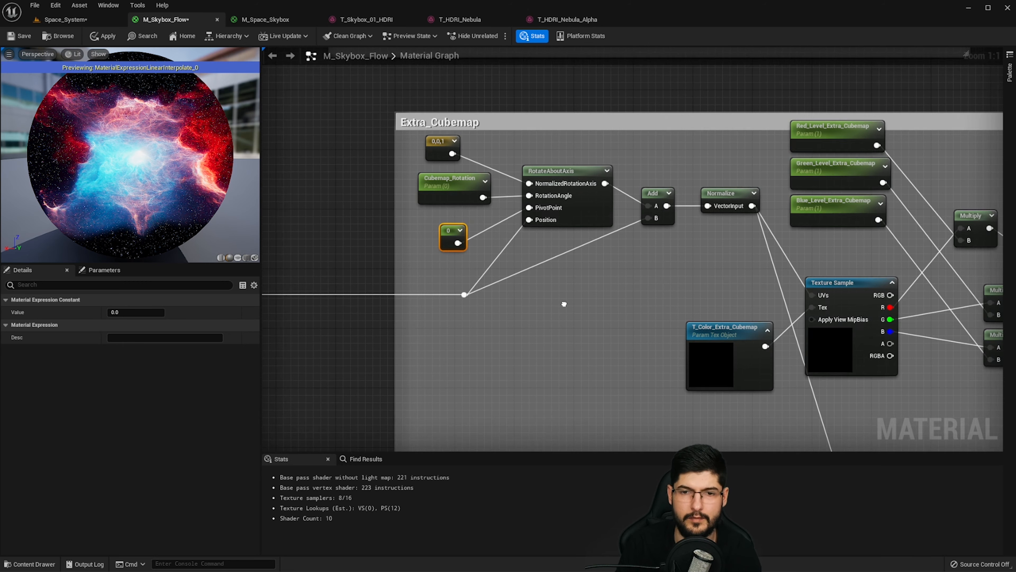
{"action": "right_click_drag", "start_coordinate": [562, 298], "coordinate": [499, 297]}
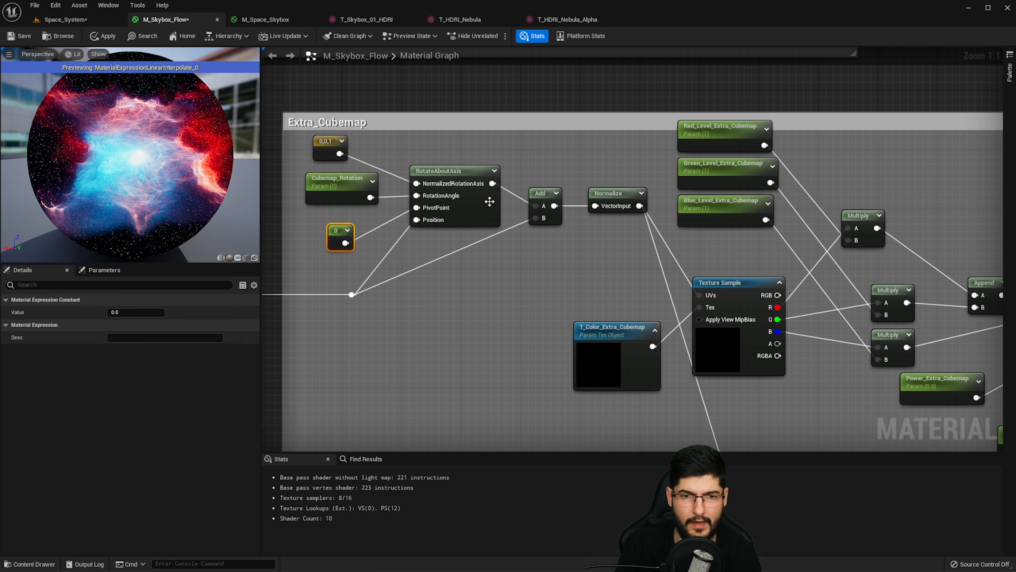
- Inspect the Add and Normalize nodes after RotateAboutAxis and follow the Normalize output toward the texture samples
{"action": "left_click", "coordinate": [545, 200]}
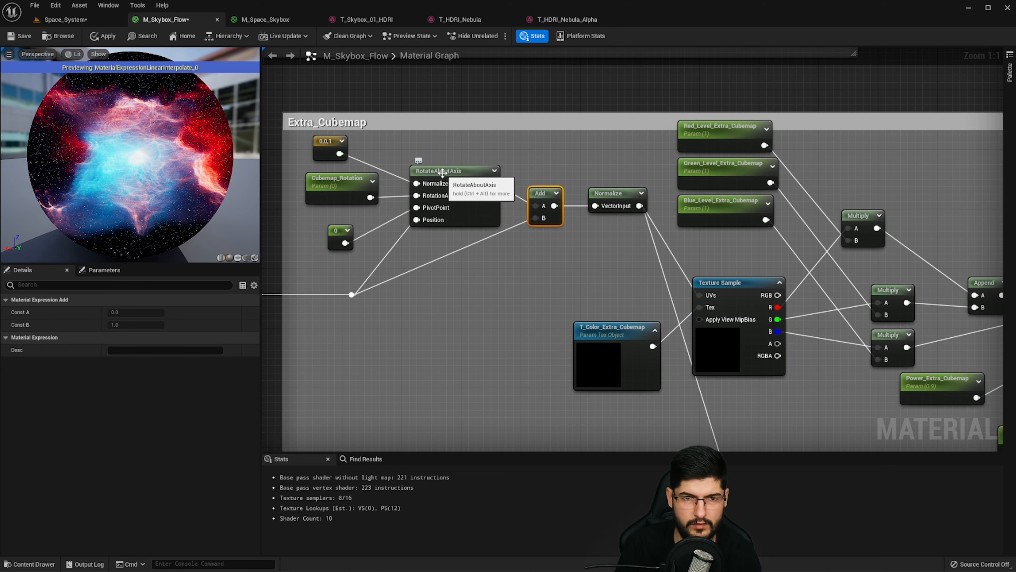
{"action": "right_click_drag", "start_coordinate": [438, 245], "coordinate": [515, 253]}
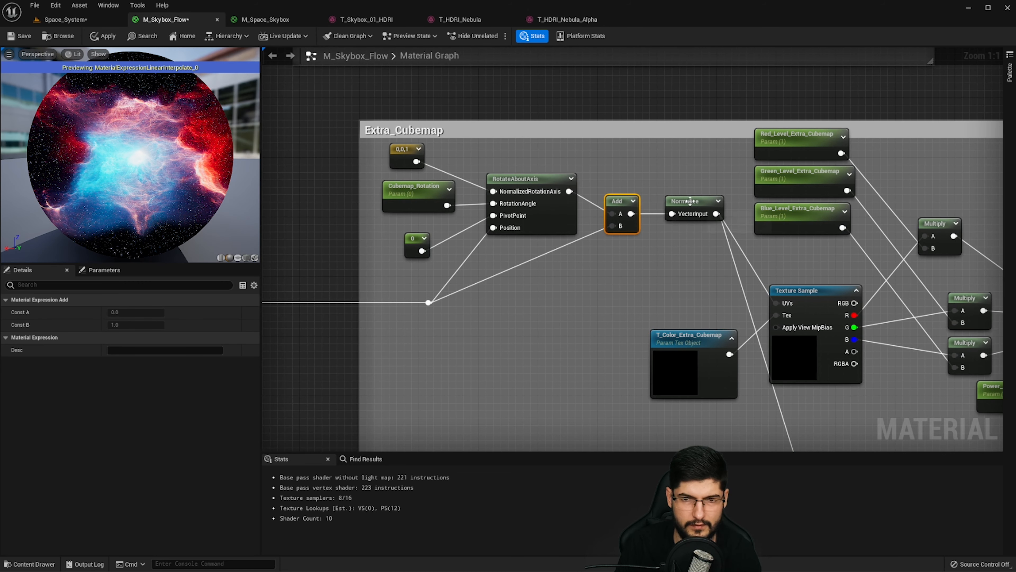
{"action": "left_click", "coordinate": [690, 202]}
{"action": "right_click_drag", "start_coordinate": [756, 294], "coordinate": [669, 295]}
{"action": "right_click_drag", "start_coordinate": [720, 344], "coordinate": [605, 273]}
- Inspect the color Texture Sample and the T_Color_Extra_Cubemap and T_Alpha_Extra_Cubemap texture parameters in Extra_Cubemap
{"action": "scroll", "coordinate": [626, 325], "scroll_direction": "down", "scroll_amount": 1}
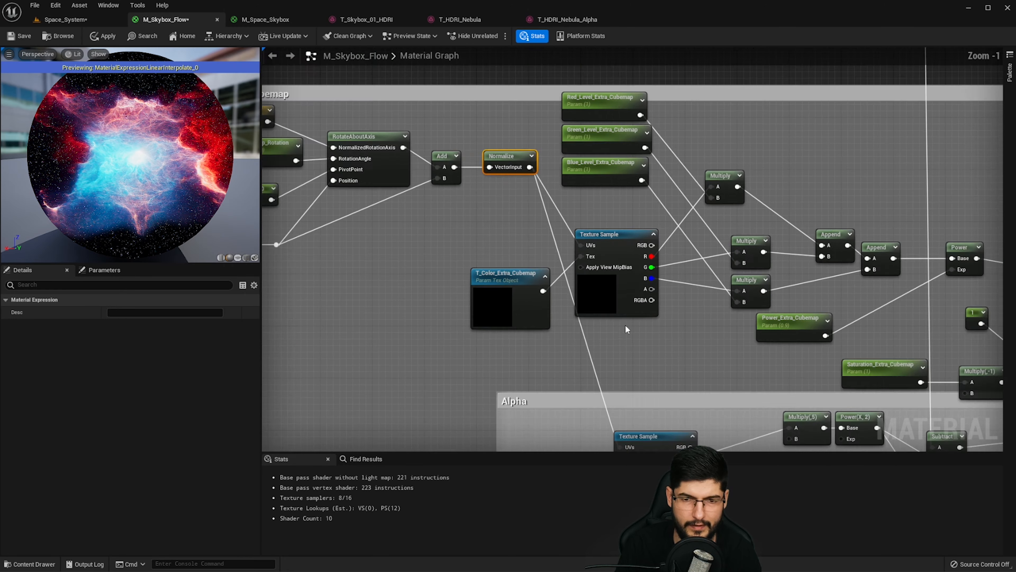
{"action": "scroll", "coordinate": [580, 216], "scroll_direction": "down", "scroll_amount": 3}
{"action": "scroll", "coordinate": [579, 226], "scroll_direction": "up", "scroll_amount": 2}
{"action": "left_click", "coordinate": [538, 179]}
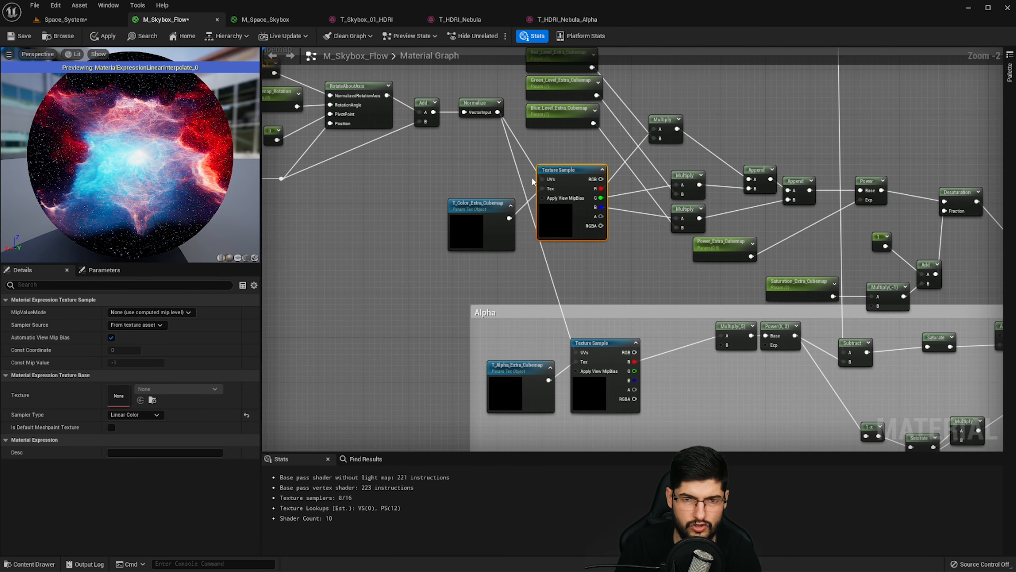
{"action": "left_click", "coordinate": [466, 227]}
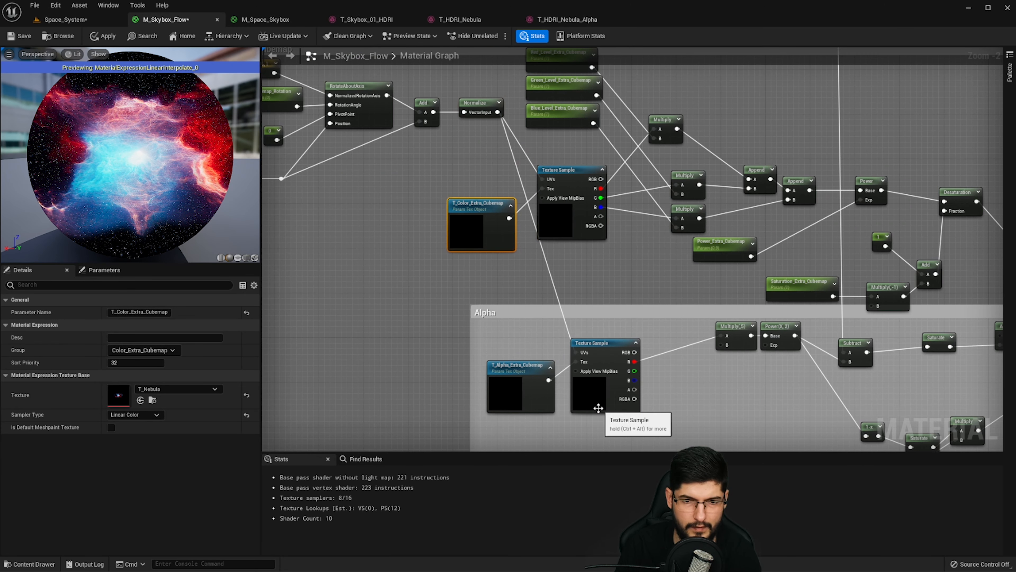
{"action": "left_click", "coordinate": [516, 391]}
{"action": "scroll", "coordinate": [574, 326], "scroll_direction": "down", "scroll_amount": 1}
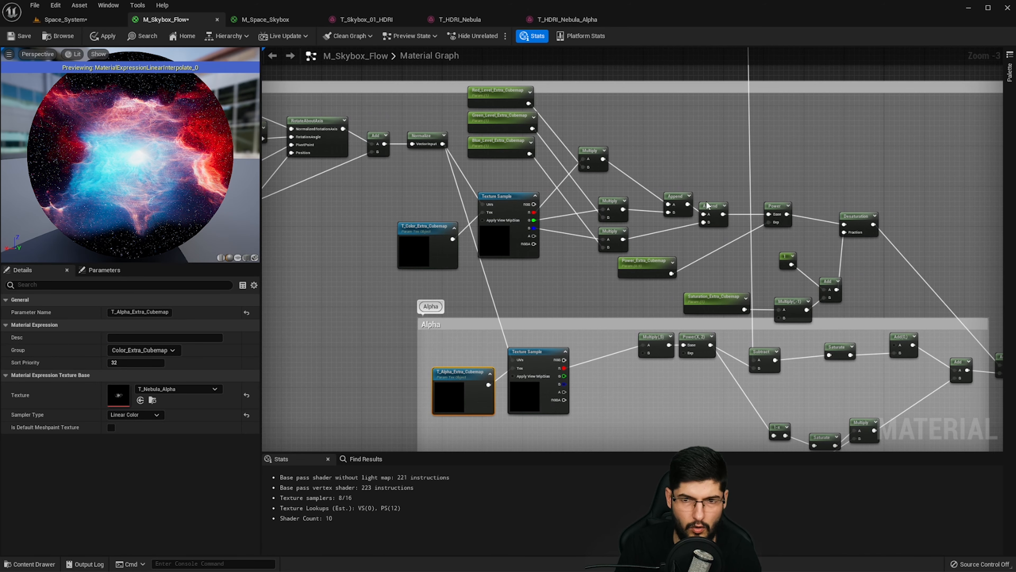
- Select the remaining Extra_Cubemap nodes and trace their output to the Add node that merges it with the stars and flow
{"action": "scroll", "coordinate": [681, 182], "scroll_direction": "down", "scroll_amount": 3}
{"action": "scroll", "coordinate": [791, 176], "scroll_direction": "up", "scroll_amount": 2}
{"action": "left_click_drag", "start_coordinate": [880, 129], "coordinate": [389, 399]}
{"action": "scroll", "coordinate": [527, 297], "scroll_direction": "down", "scroll_amount": 3}
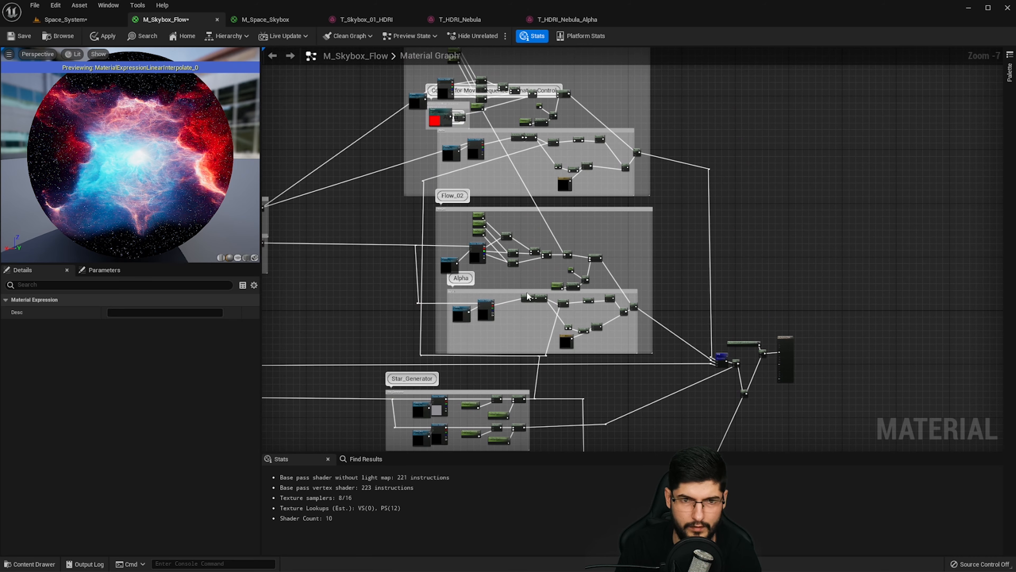
{"action": "scroll", "coordinate": [650, 405], "scroll_direction": "up", "scroll_amount": 4}
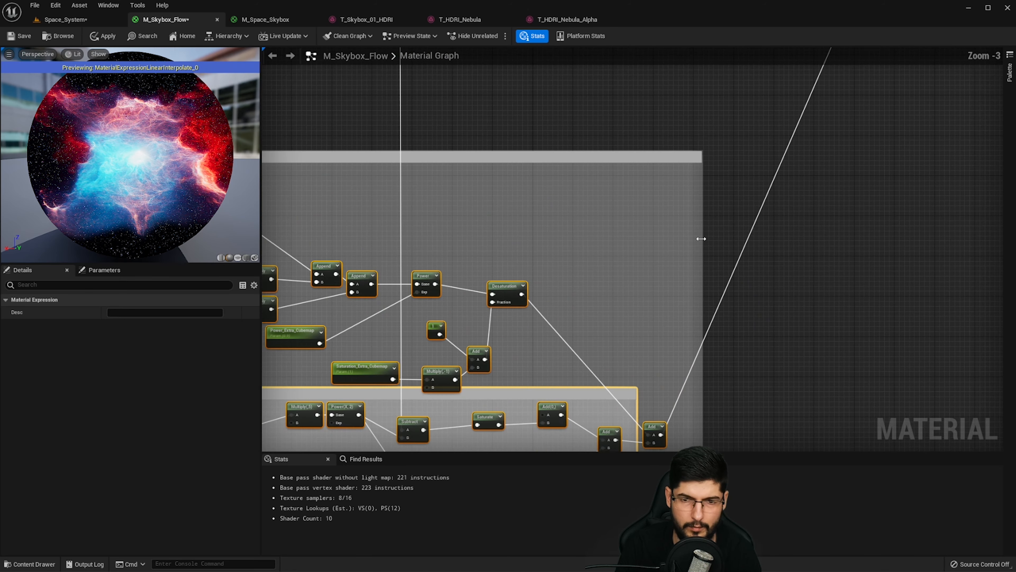
{"action": "left_click", "coordinate": [760, 226]}
{"action": "left_click", "coordinate": [757, 245]}
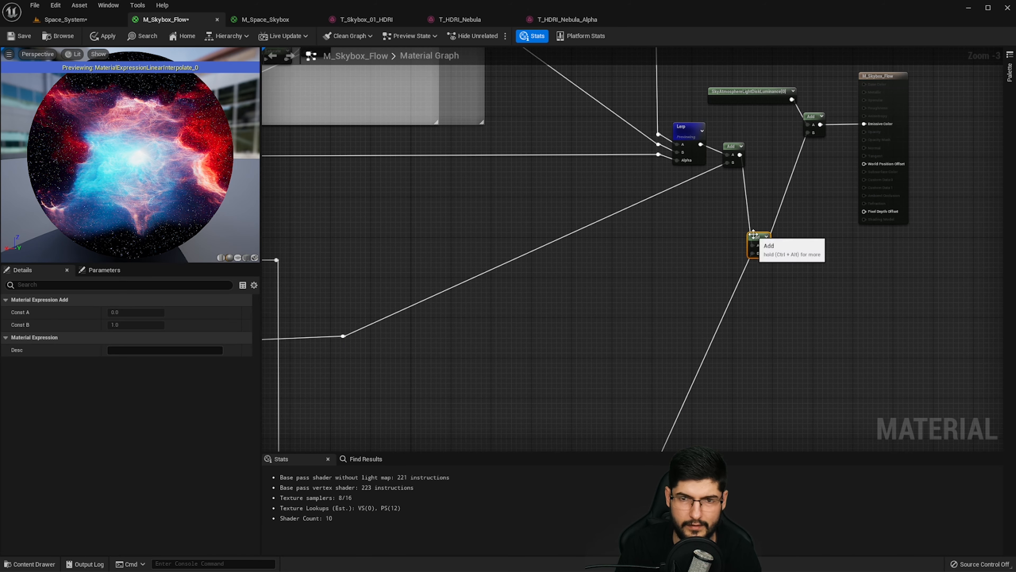
- Inspect the SkyAtmosphereLightDiskLuminance node and the M_Skybox_Flow result node with its Emissive Color connection
{"action": "left_click", "coordinate": [751, 99]}
{"action": "scroll", "coordinate": [716, 220], "scroll_direction": "up", "scroll_amount": 4}
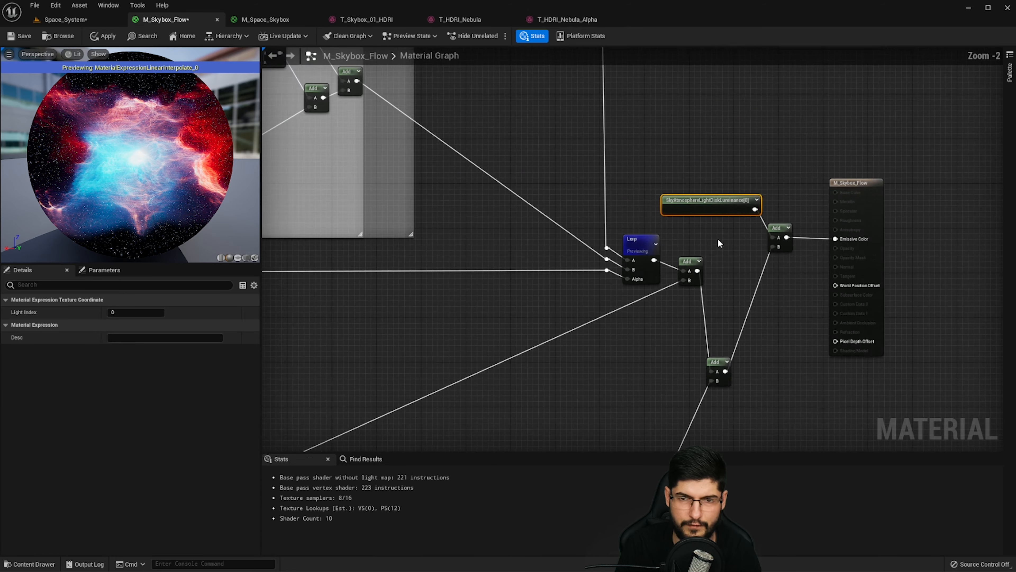
{"action": "left_click_drag", "start_coordinate": [694, 179], "coordinate": [705, 202]}
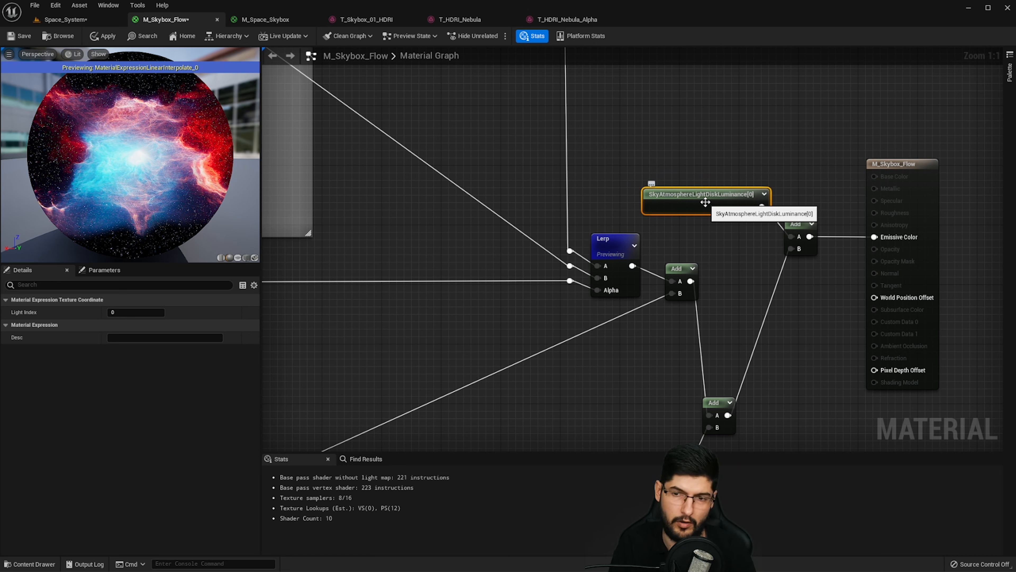
{"action": "left_click", "coordinate": [932, 229]}
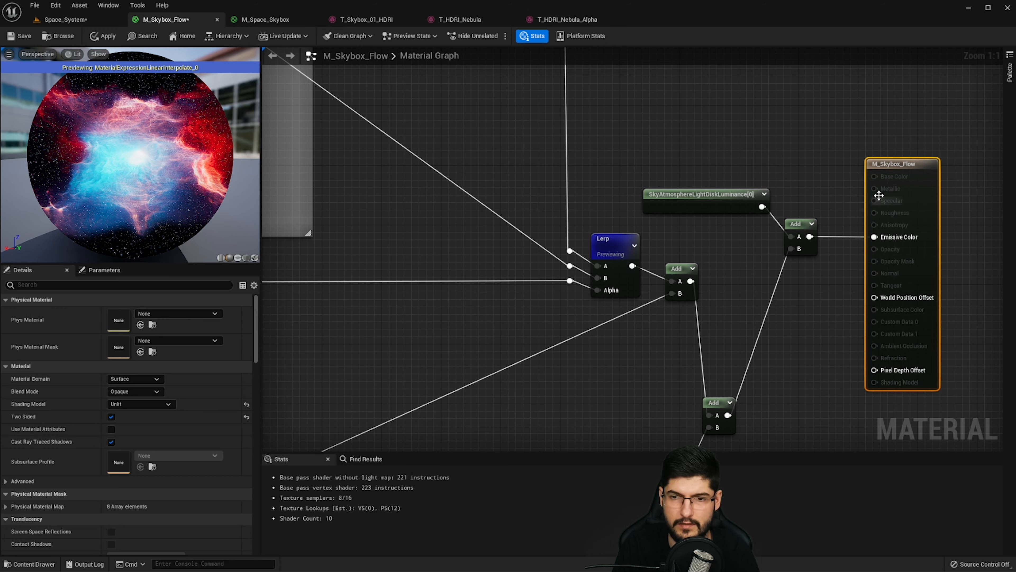
{"action": "scroll", "coordinate": [817, 209], "scroll_direction": "down", "scroll_amount": 2}
{"action": "scroll", "coordinate": [665, 196], "scroll_direction": "down", "scroll_amount": 1}
{"action": "right_click_drag", "start_coordinate": [580, 220], "coordinate": [686, 209]}
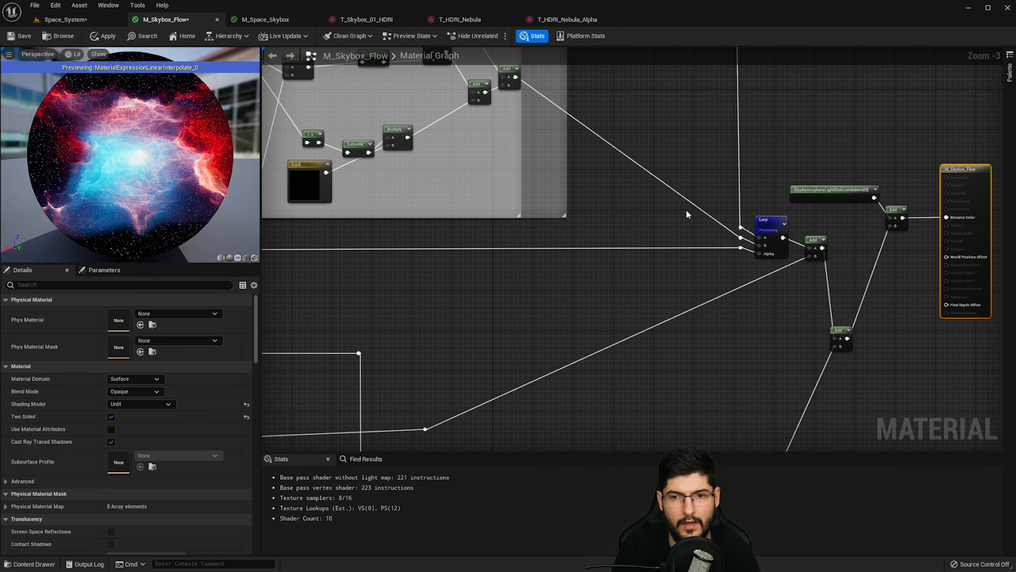
{"action": "right_click_drag", "start_coordinate": [972, 243], "coordinate": [766, 239]}
{"action": "scroll", "coordinate": [836, 239], "scroll_direction": "up", "scroll_amount": 3}
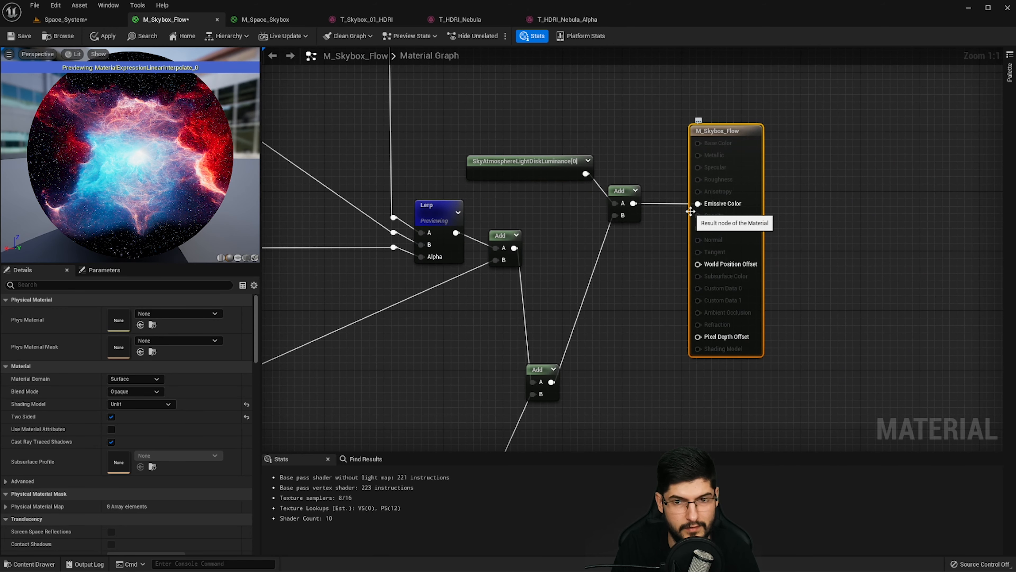
- Review the Flow_02 group's Alpha section with T_Alpha and the overall layout of the Flow_02, Star_Generator and Extra_Cubemap groups
{"action": "scroll", "coordinate": [538, 193], "scroll_direction": "down", "scroll_amount": 2}
{"action": "right_click_drag", "start_coordinate": [388, 204], "coordinate": [673, 281]}
{"action": "right_click_drag", "start_coordinate": [463, 217], "coordinate": [748, 239]}
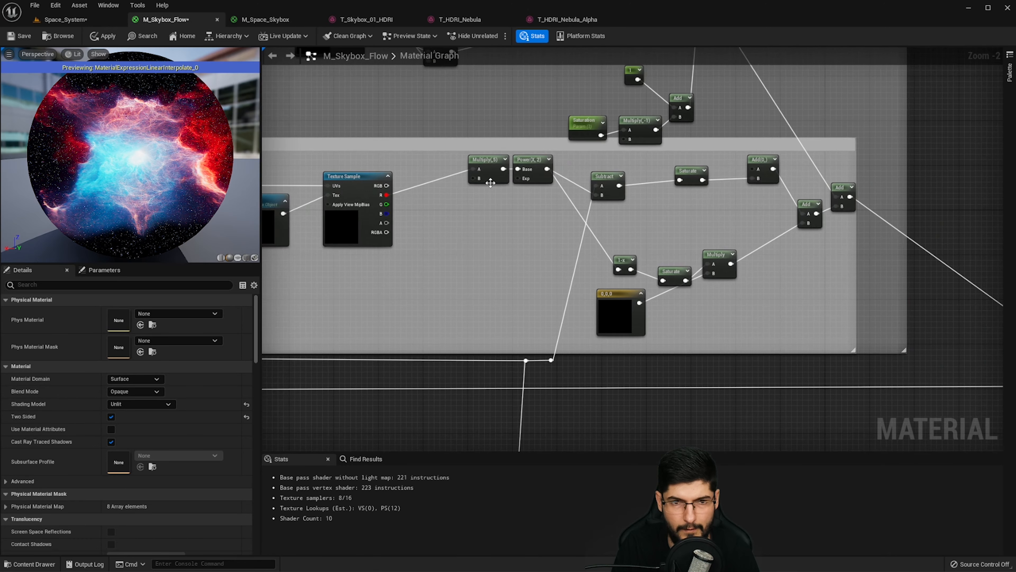
{"action": "scroll", "coordinate": [487, 183], "scroll_direction": "down", "scroll_amount": 1}
{"action": "right_click_drag", "start_coordinate": [485, 191], "coordinate": [678, 267]}
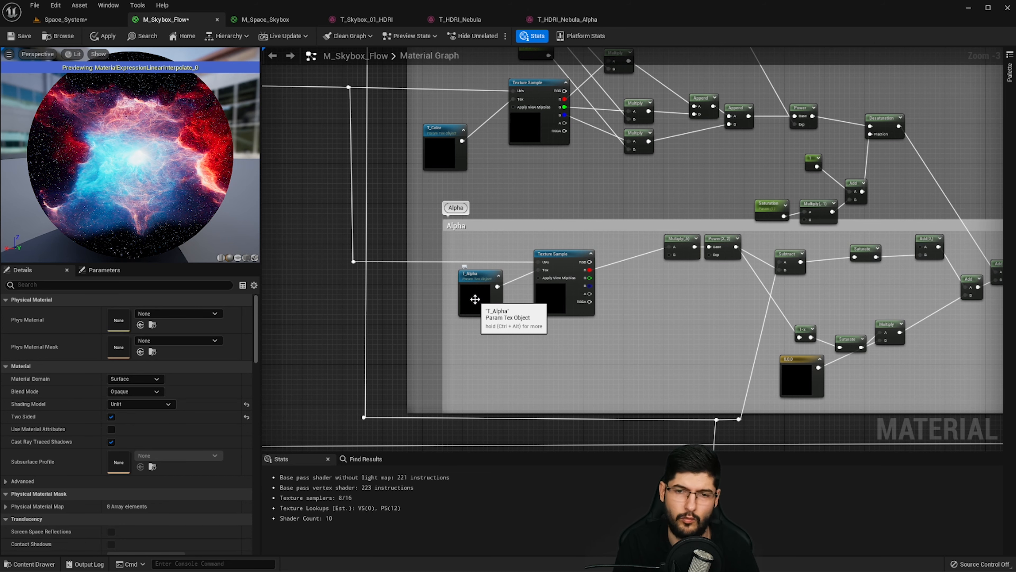
{"action": "scroll", "coordinate": [476, 299], "scroll_direction": "down", "scroll_amount": 3}
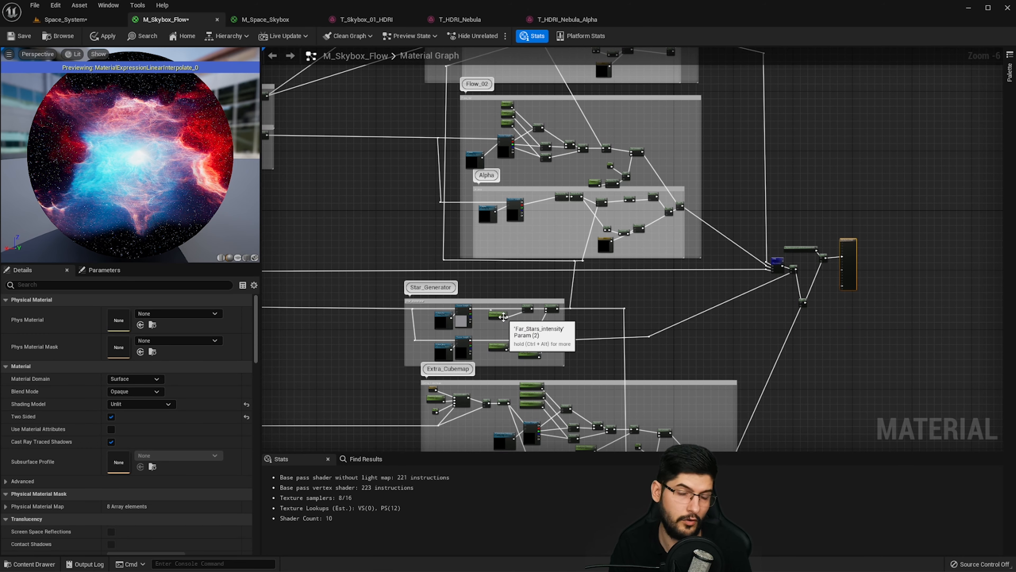
{"action": "scroll", "coordinate": [520, 311], "scroll_direction": "down", "scroll_amount": 1}
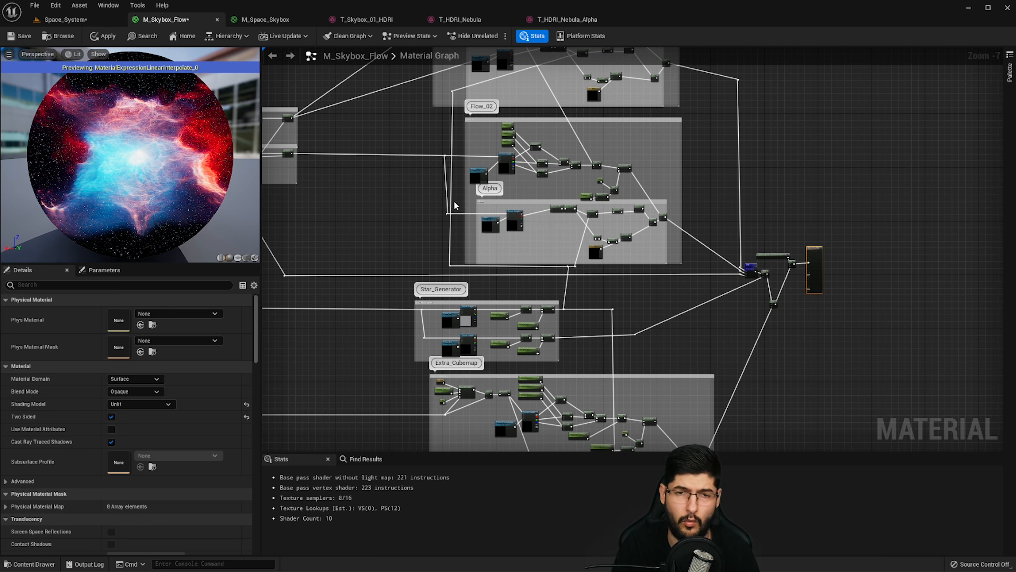
- View the T_HDRI_Nebula_Alpha and T_HDRI_Nebula textures, followed by T_Skybox_01_HDRI
{"action": "left_click", "coordinate": [538, 20]}
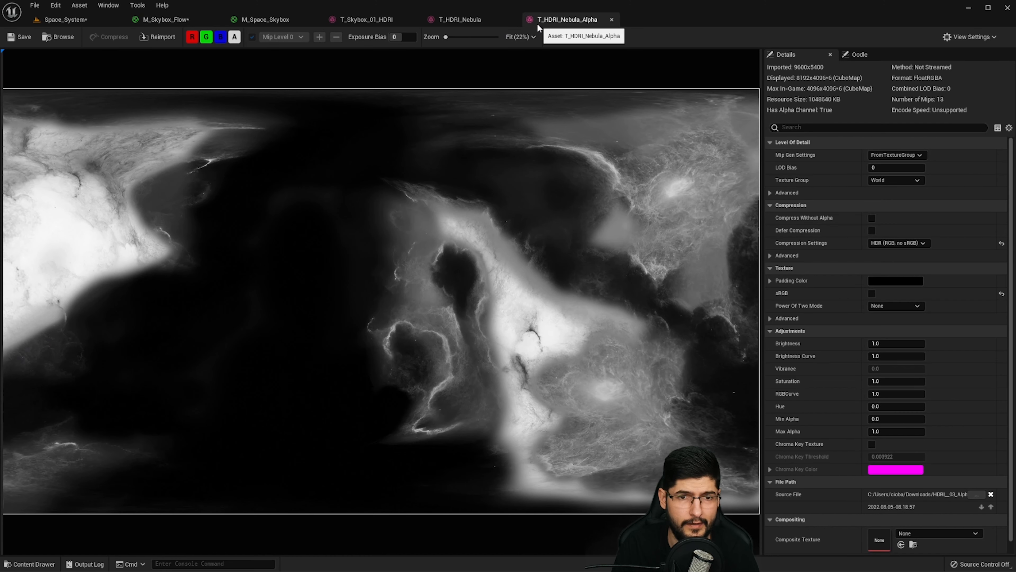
{"action": "left_click", "coordinate": [470, 22]}
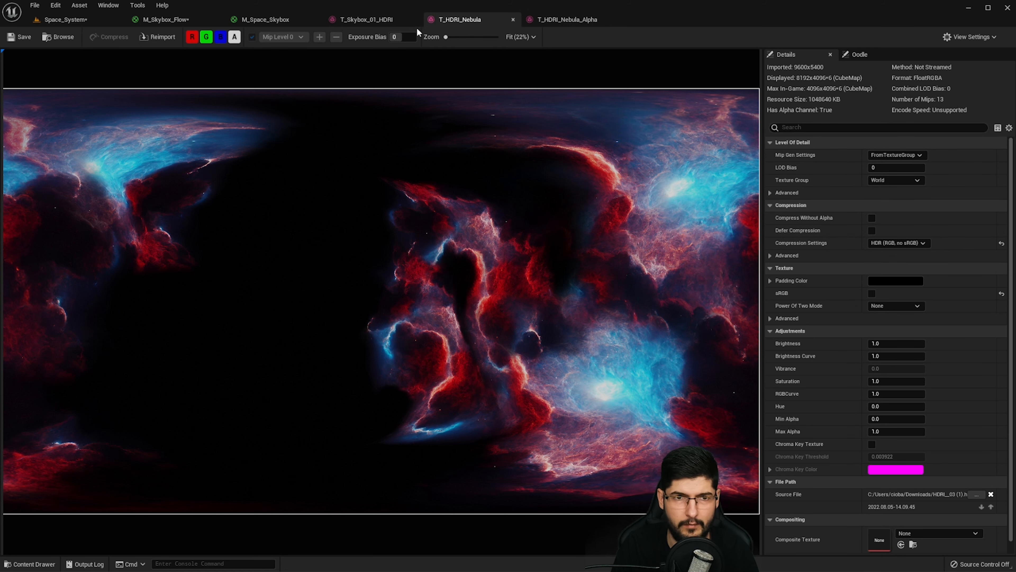
{"action": "left_click", "coordinate": [384, 20]}
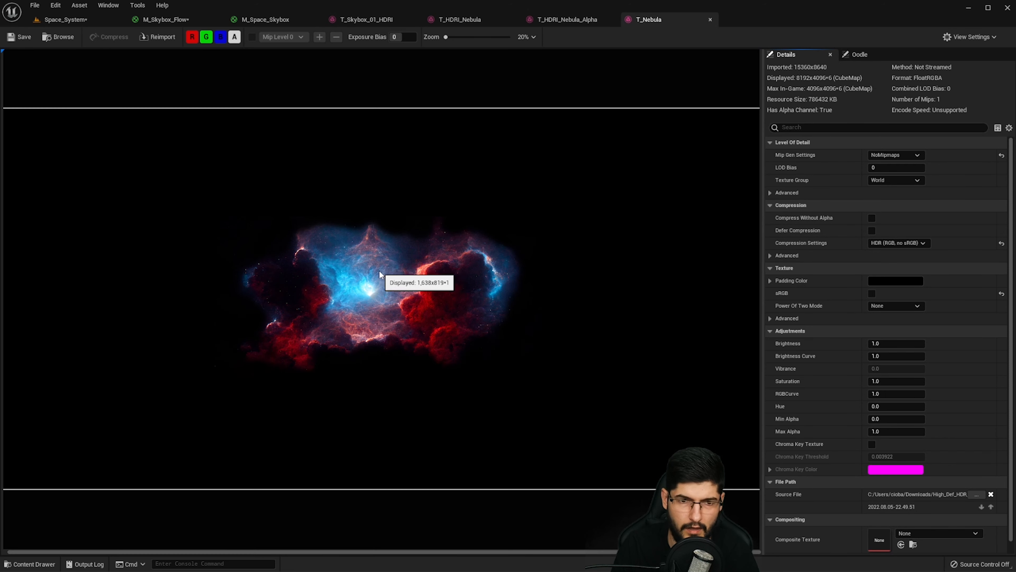
- Examine the T_Nebula texture up close around its bright blue core and red clouds
{"action": "scroll", "coordinate": [380, 273], "scroll_direction": "up", "scroll_amount": 5}
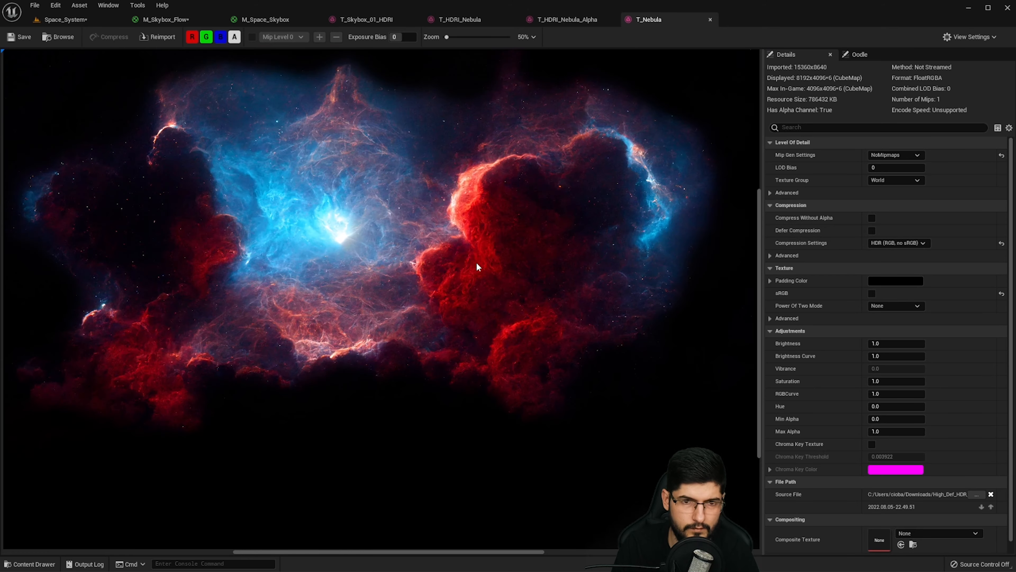
{"action": "scroll", "coordinate": [500, 288], "scroll_direction": "down", "scroll_amount": 3}
{"action": "scroll", "coordinate": [516, 306], "scroll_direction": "up", "scroll_amount": 5}
{"action": "scroll", "coordinate": [514, 308], "scroll_direction": "down", "scroll_amount": 2}
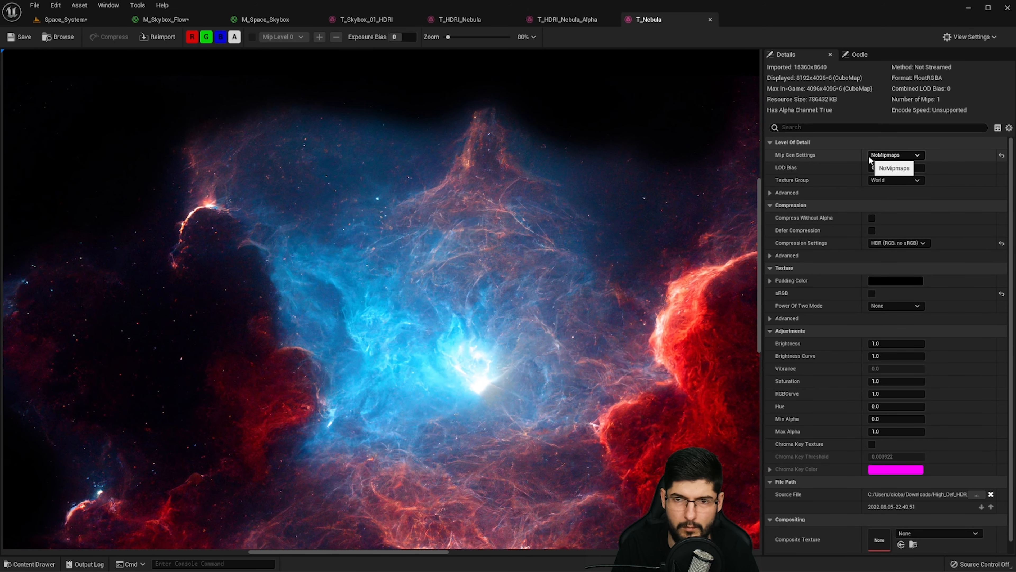
{"action": "right_click_drag", "start_coordinate": [505, 224], "coordinate": [490, 206]}
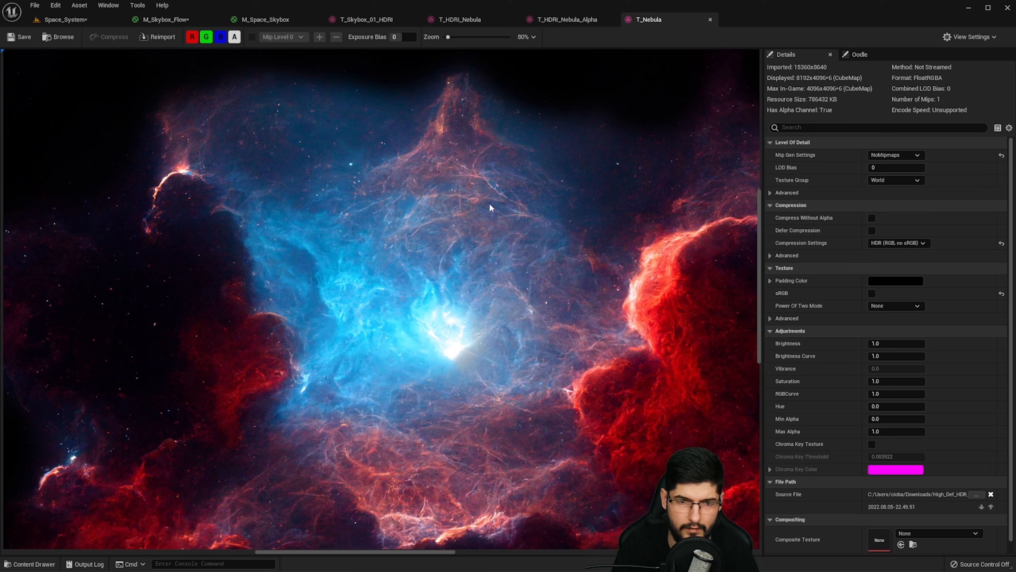
- Switch to the Space_System level and open SM_SkySphere's M_Skybox_Flow_Inst material instance
{"action": "left_click", "coordinate": [44, 19]}
{"action": "right_click_drag", "start_coordinate": [605, 262], "coordinate": [618, 280]}
{"action": "double_click", "coordinate": [920, 498]}
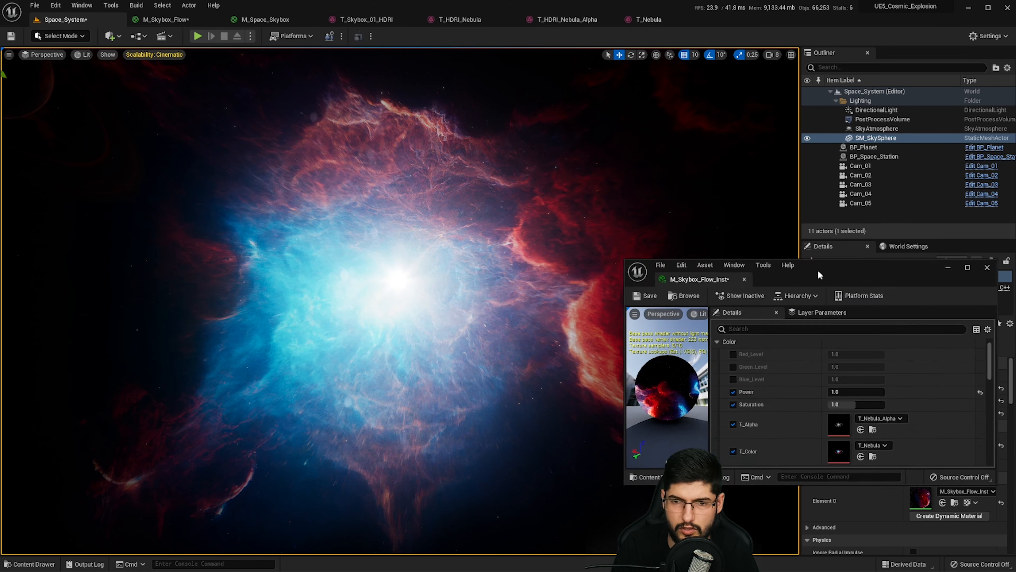
- Set the R and B components of Flow_Direction to 0 in M_Skybox_Flow_Inst
{"action": "left_click_drag", "start_coordinate": [818, 271], "coordinate": [787, 255]}
{"action": "scroll", "coordinate": [878, 408], "scroll_direction": "down", "scroll_amount": 4}
{"action": "scroll", "coordinate": [873, 409], "scroll_direction": "down", "scroll_amount": 6}
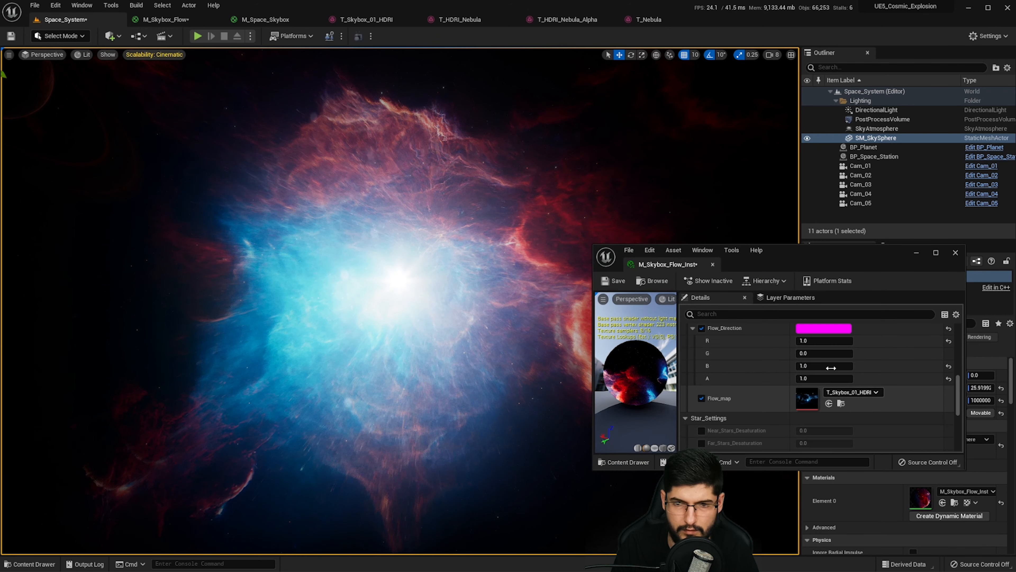
{"action": "left_click", "coordinate": [814, 341]}
{"action": "type", "text": "0"}
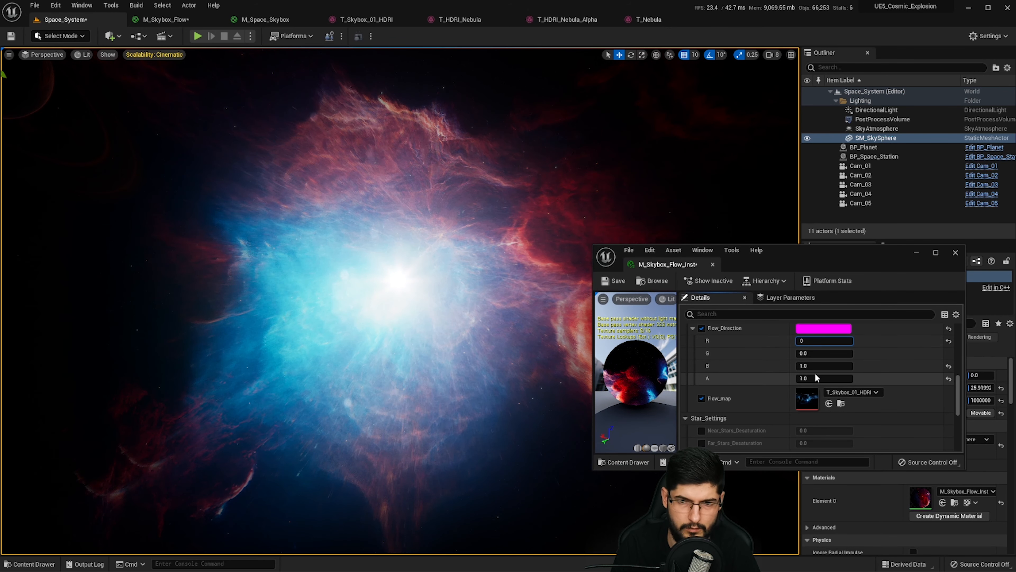
{"action": "left_click", "coordinate": [814, 367]}
{"action": "type", "text": "0"}
{"action": "left_click", "coordinate": [792, 370]}
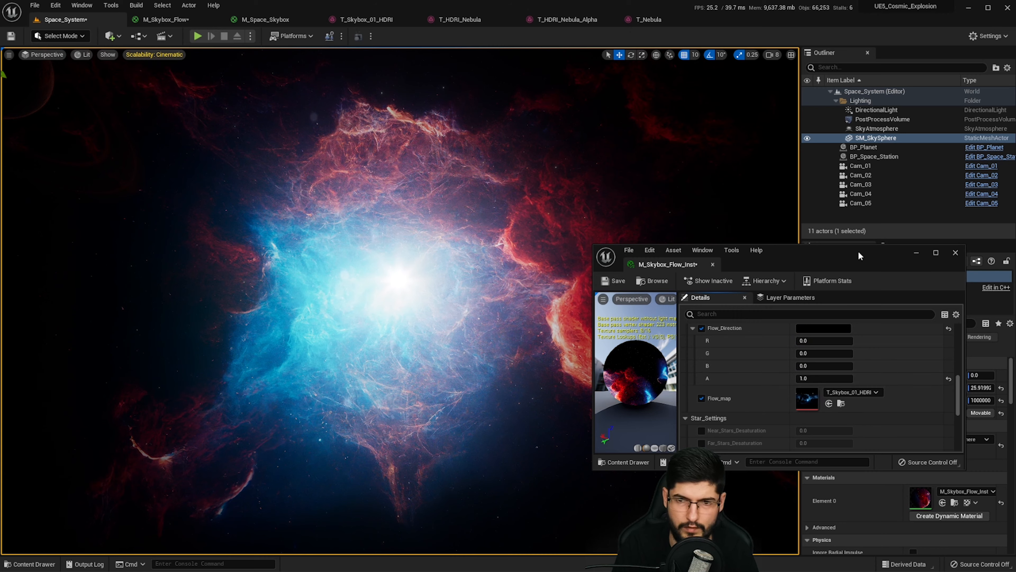
- Move the material instance window clear of the level viewport and compare the nebula there with the T_Nebula texture
{"action": "left_click_drag", "start_coordinate": [858, 253], "coordinate": [1015, 287]}
{"action": "right_click_drag", "start_coordinate": [385, 241], "coordinate": [376, 237]}
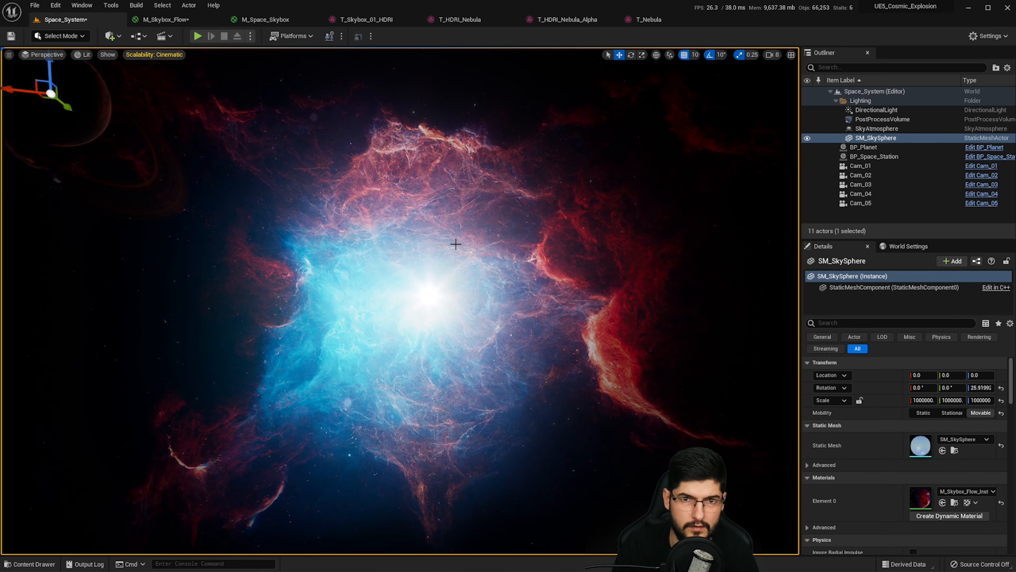
{"action": "left_click", "coordinate": [649, 19]}
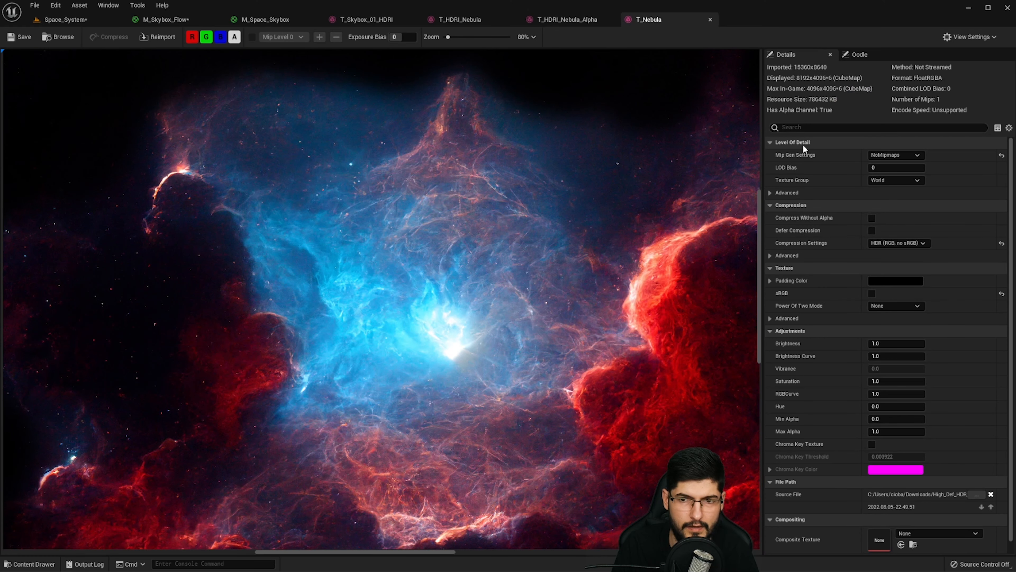
- Try FromTextureGroup for T_Nebula's Mip Gen Settings and return the setting to NoMipmaps to compare the texture preview
{"action": "left_click", "coordinate": [913, 156]}
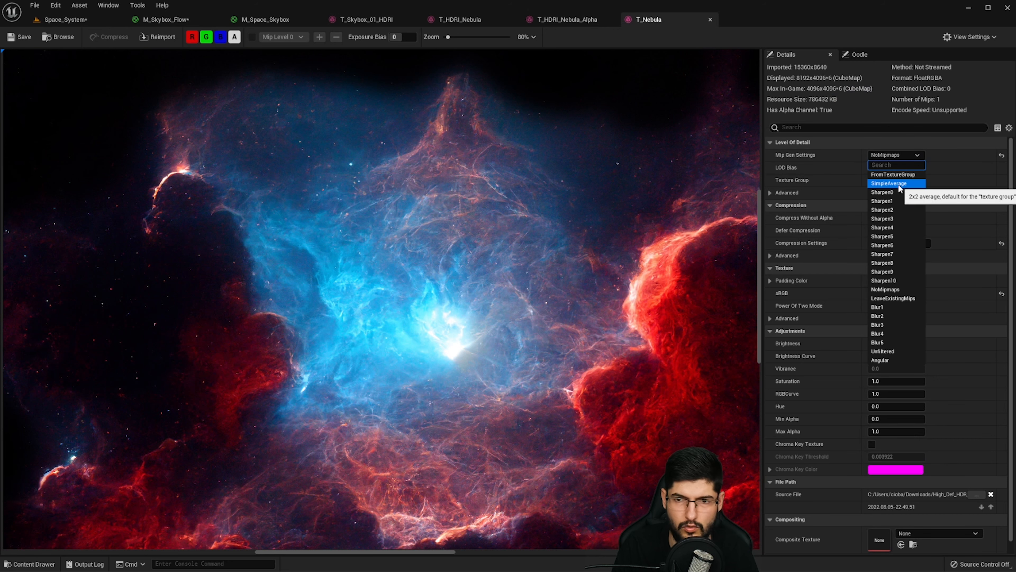
{"action": "left_click", "coordinate": [545, 266]}
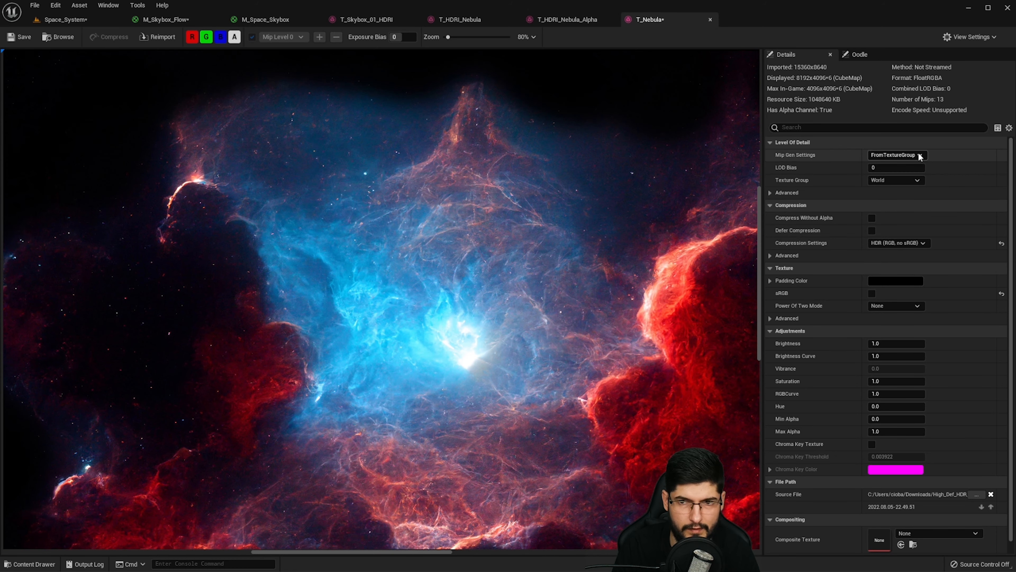
{"action": "left_click", "coordinate": [896, 155]}
{"action": "left_click", "coordinate": [896, 289]}
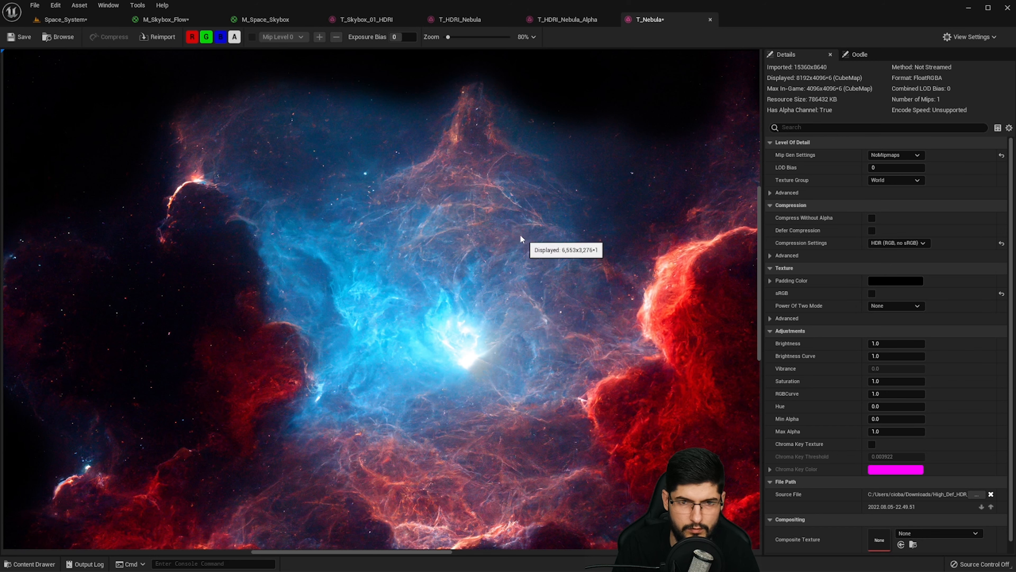
- Set T_Nebula's Mip Gen Settings to FromTextureGroup and check the nebula in the Space_System level
{"action": "left_click", "coordinate": [921, 156]}
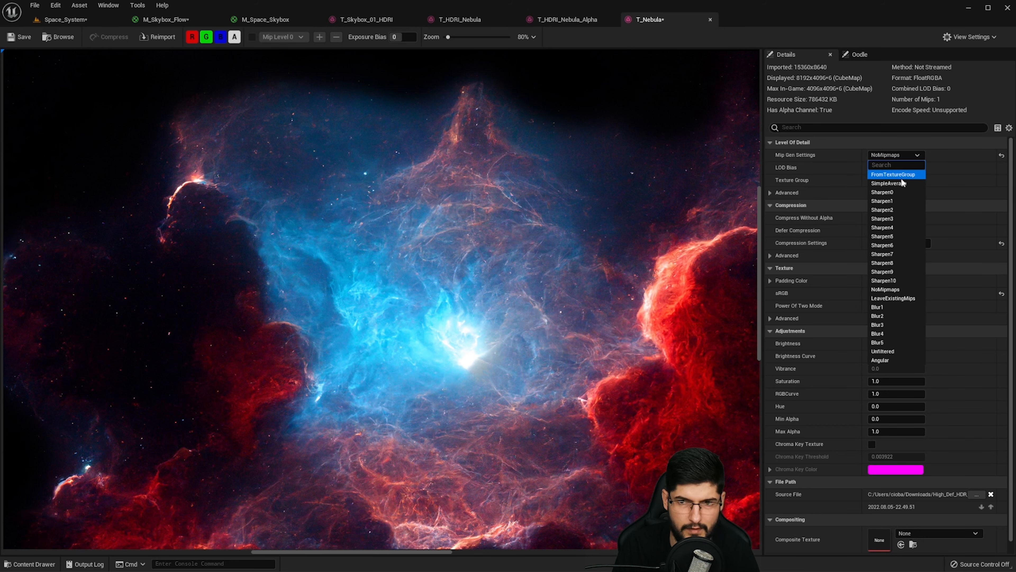
{"action": "left_click", "coordinate": [902, 177]}
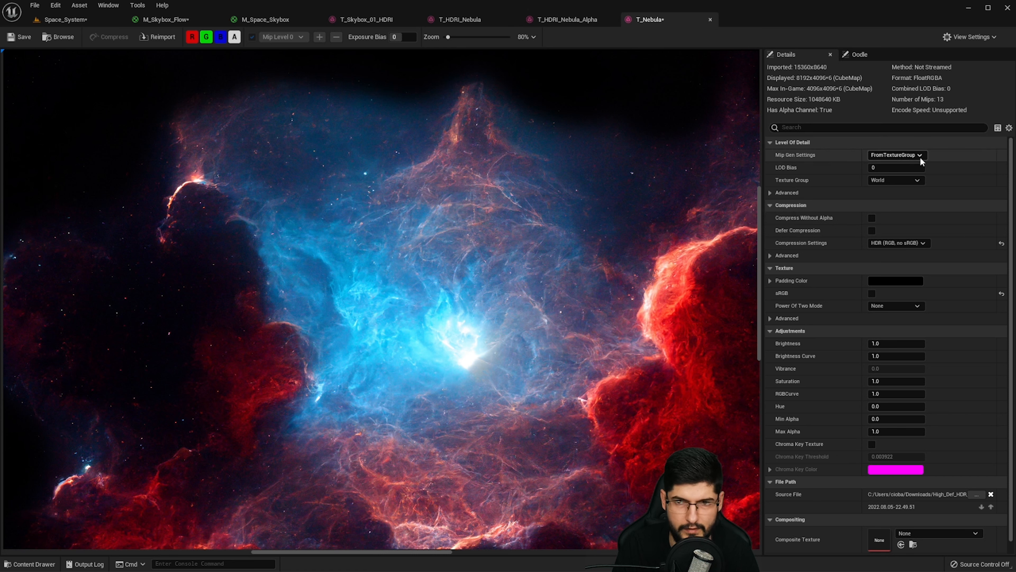
{"action": "left_click", "coordinate": [921, 156]}
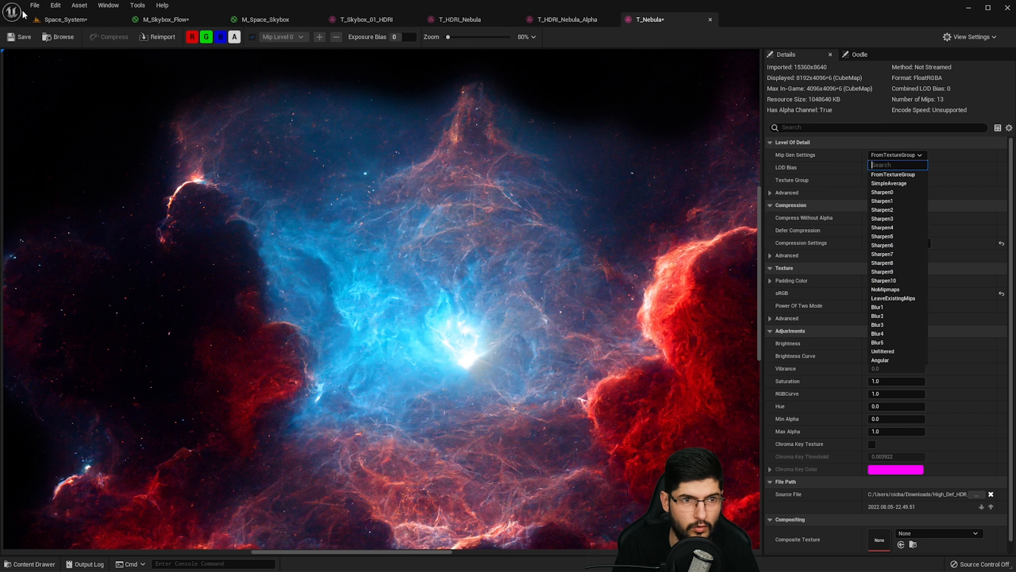
{"action": "left_click", "coordinate": [53, 19]}
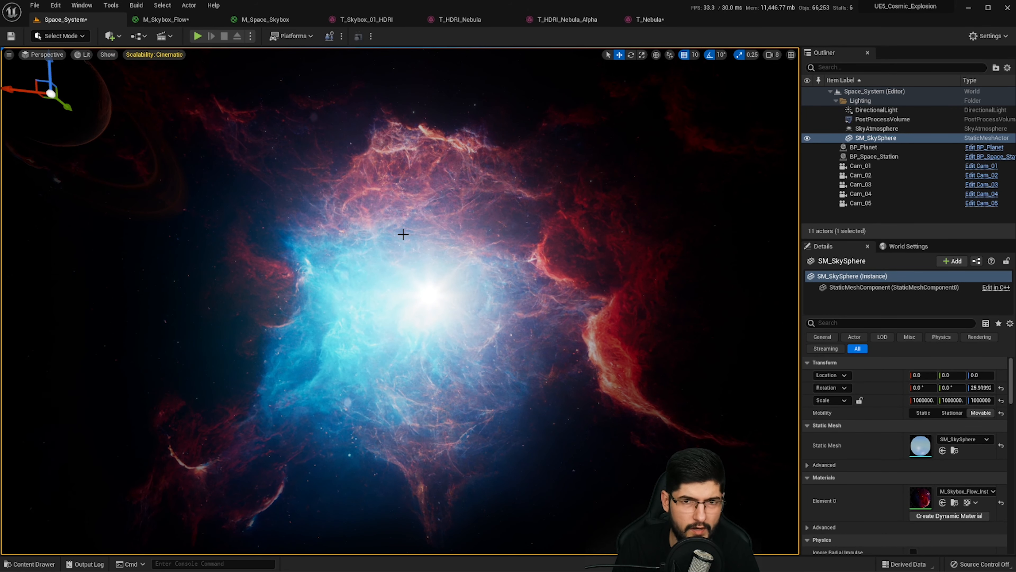
- Set T_Nebula's Mip Gen Settings back to NoMipmaps and view the nebula in the Space_System level again
{"action": "left_click", "coordinate": [650, 19]}
{"action": "left_click", "coordinate": [890, 155]}
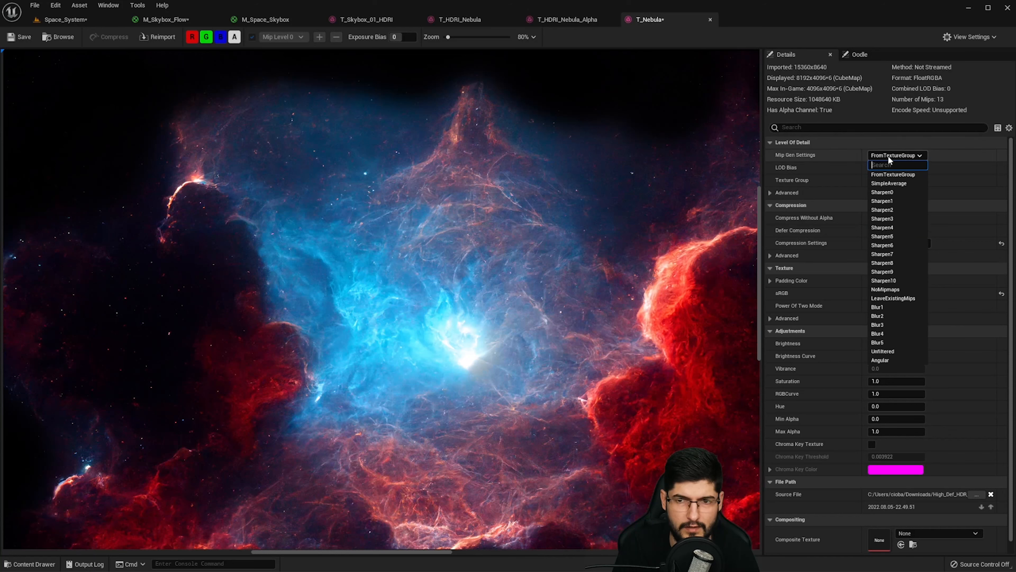
{"action": "left_click", "coordinate": [890, 289]}
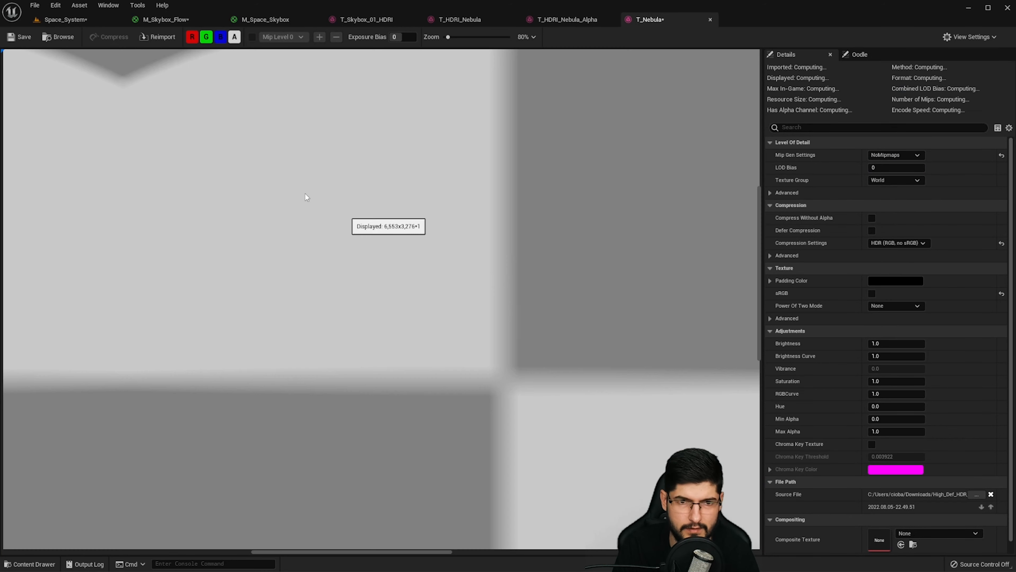
{"action": "left_click", "coordinate": [54, 20]}
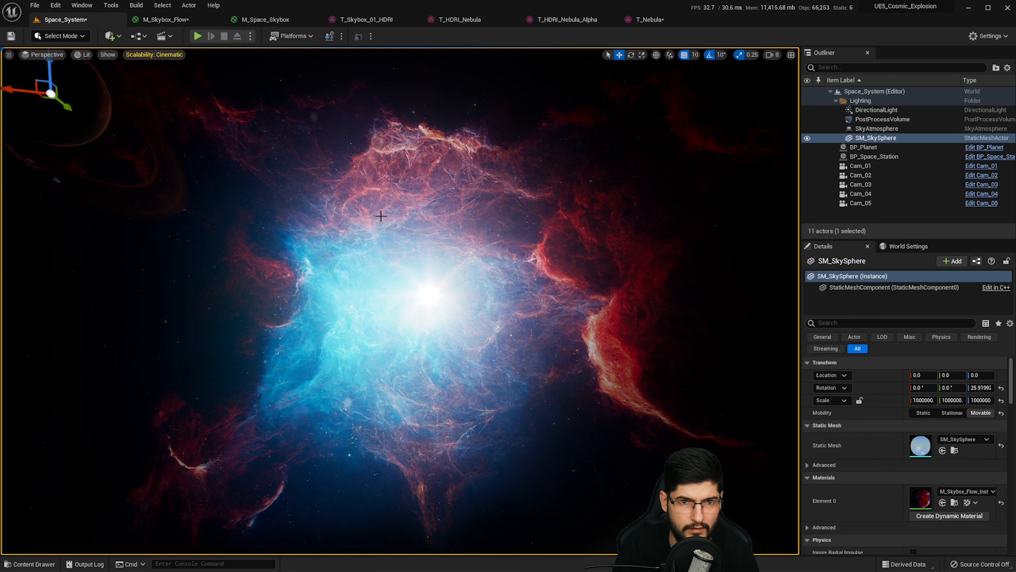